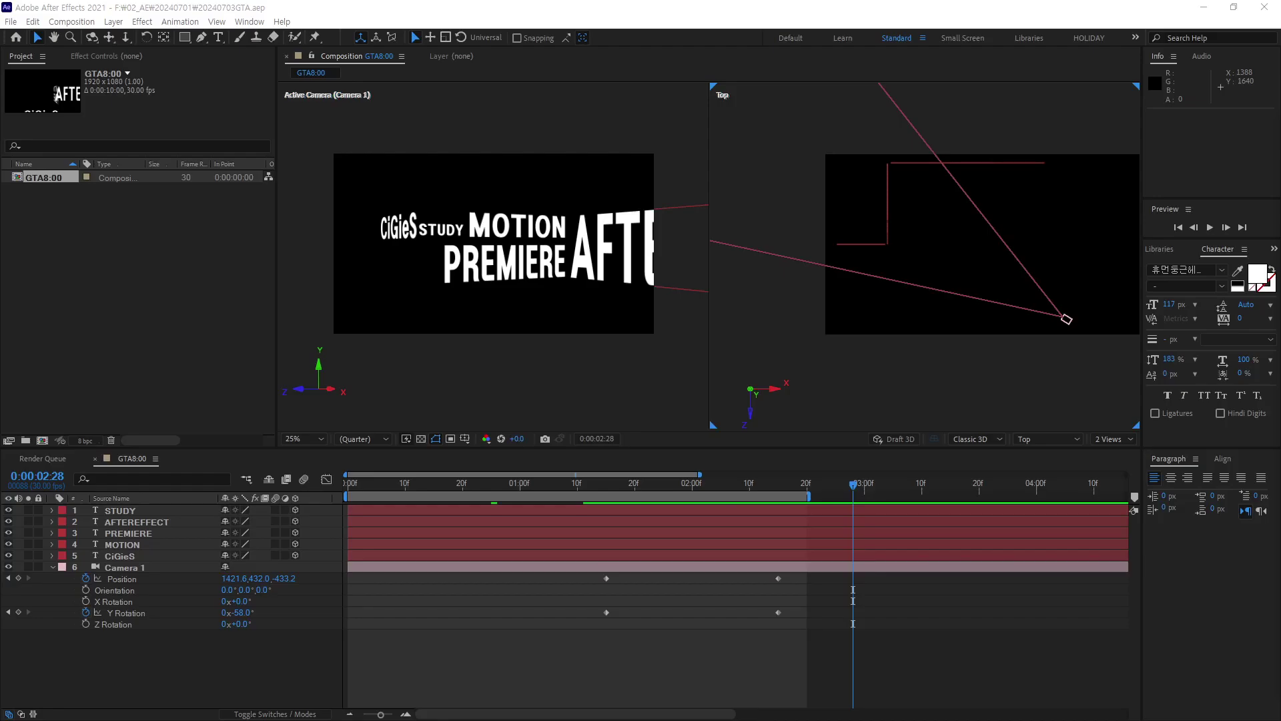
# Scrub to an earlier frame of the camera move and adjust the viewer layout.
pyautogui.moveTo(855, 490)
pyautogui.mouseDown()
pyautogui.moveTo(355, 509)
pyautogui.moveTo(818, 534)
pyautogui.moveTo(635, 530)
pyautogui.moveTo(370, 495)
pyautogui.moveTo(808, 503)
pyautogui.mouseUp()
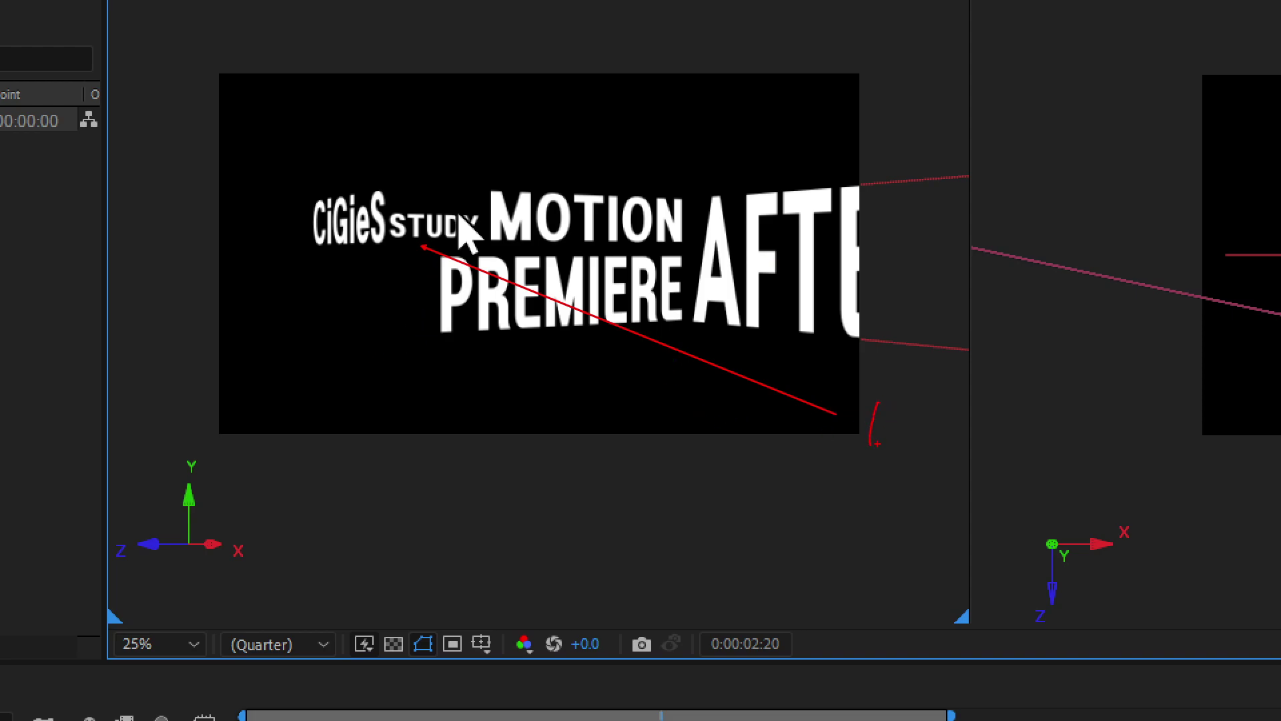
pyautogui.moveTo(877, 443); pyautogui.dragTo(885, 461)
pyautogui.moveTo(606, 341)
pyautogui.mouseDown()
pyautogui.moveTo(229, 363)
pyautogui.moveTo(204, 342)
pyautogui.mouseUp()
pyautogui.moveTo(454, 333)
pyautogui.mouseDown()
pyautogui.moveTo(507, 341)
pyautogui.moveTo(553, 313)
pyautogui.mouseUp()
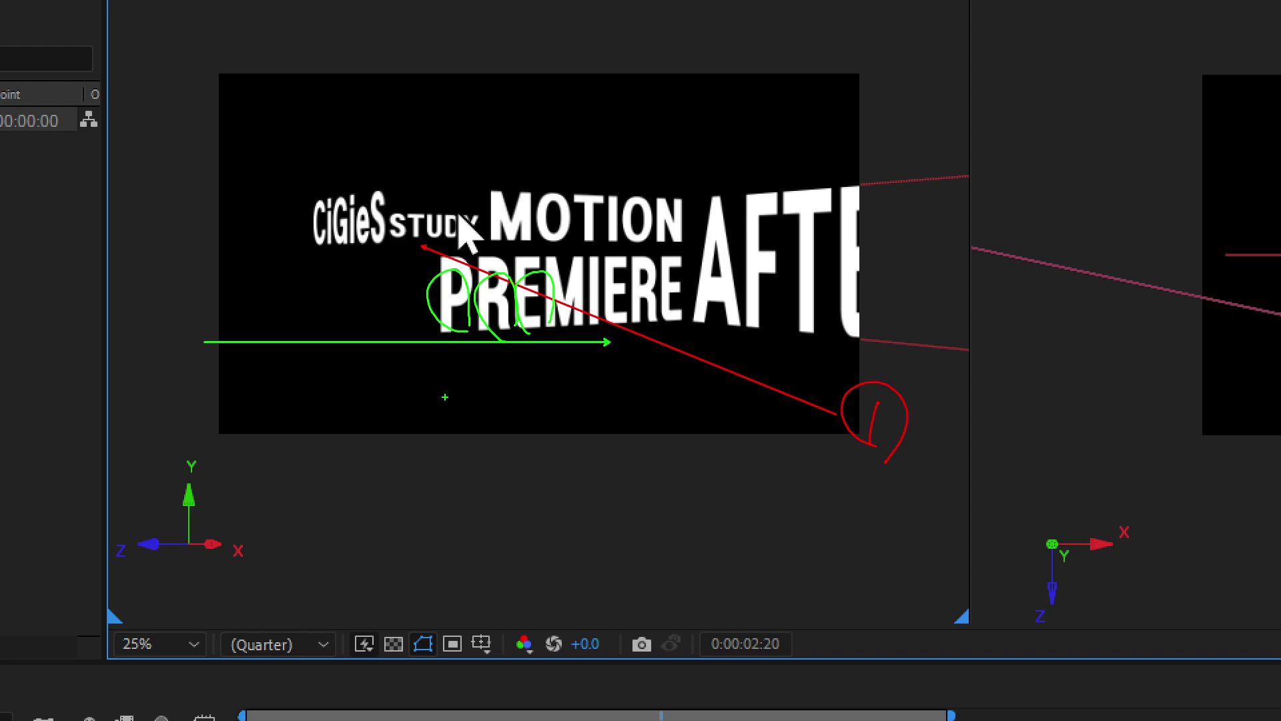
pyautogui.moveTo(424, 402); pyautogui.dragTo(456, 433)
pyautogui.moveTo(436, 365); pyautogui.dragTo(496, 423)
pyautogui.moveTo(479, 376); pyautogui.dragTo(433, 423)
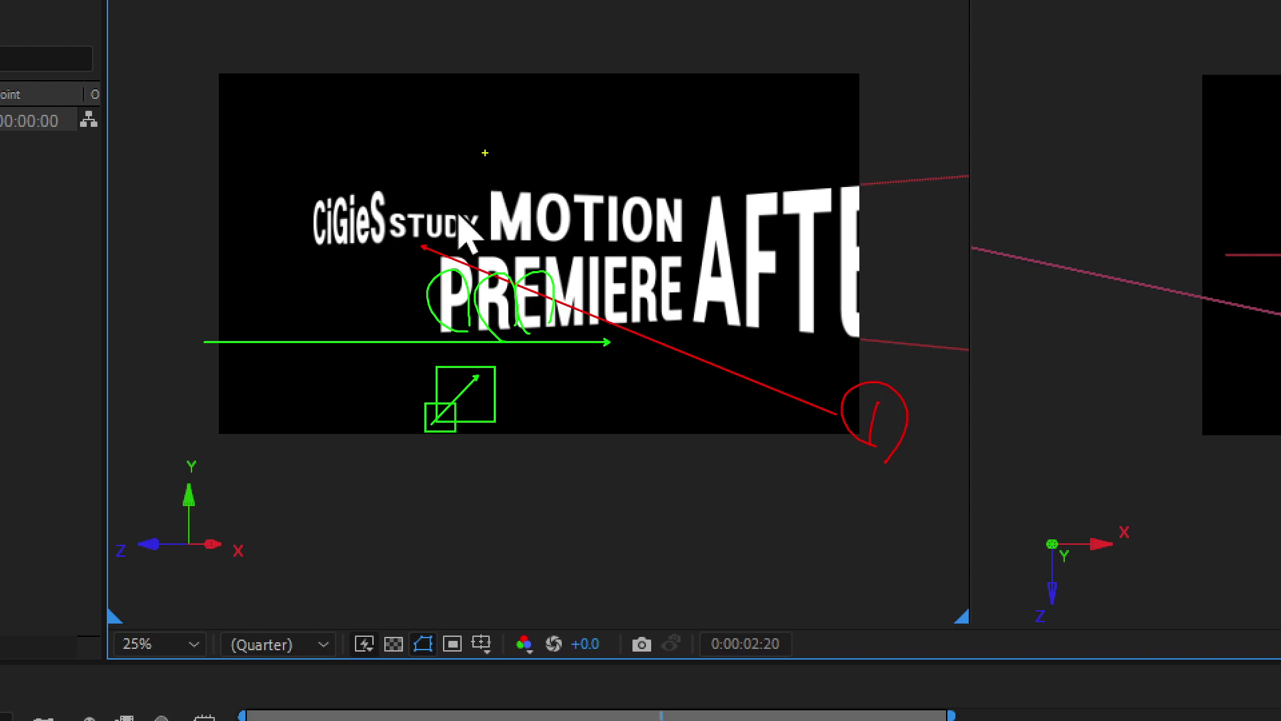
pyautogui.moveTo(485, 152); pyautogui.dragTo(509, 177)
pyautogui.moveTo(489, 118)
pyautogui.mouseDown()
pyautogui.moveTo(536, 164)
pyautogui.moveTo(527, 125)
pyautogui.mouseUp()
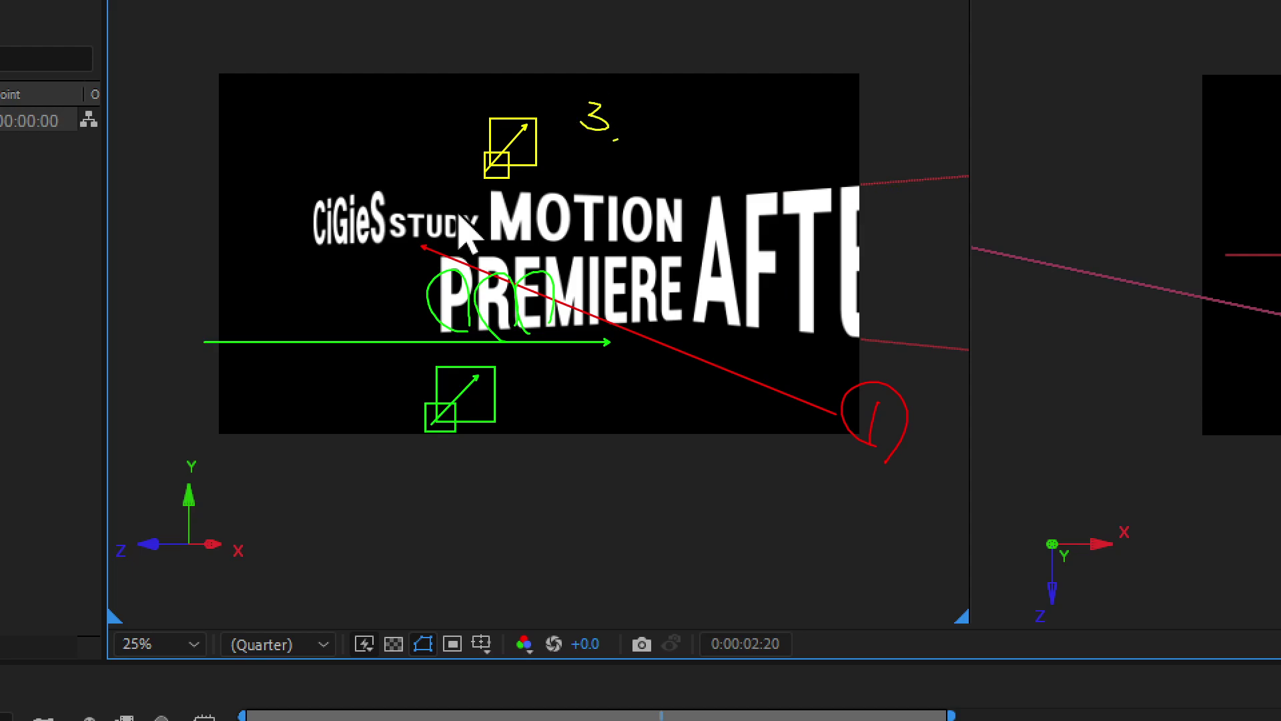
pyautogui.moveTo(616, 140); pyautogui.dragTo(617, 142)
pyautogui.press('Escape')
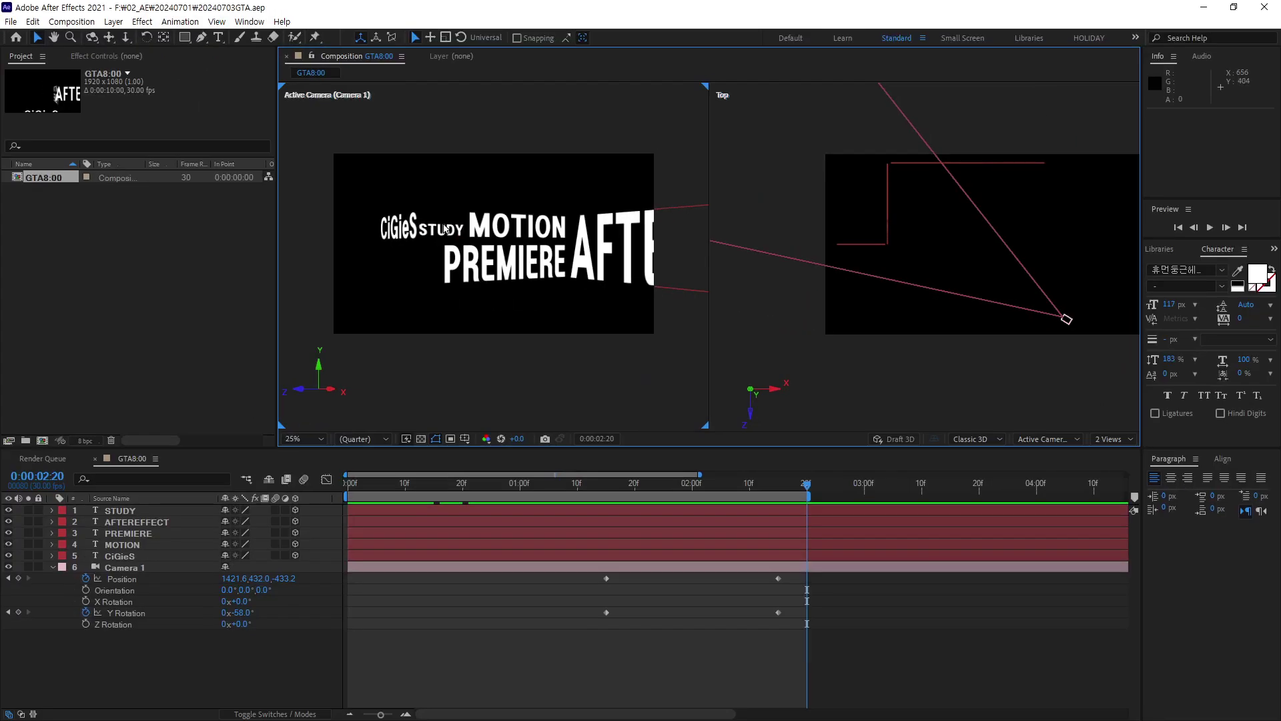
# Select STUDY and test sliding it along X, then undo the move.
pyautogui.click(445, 230)
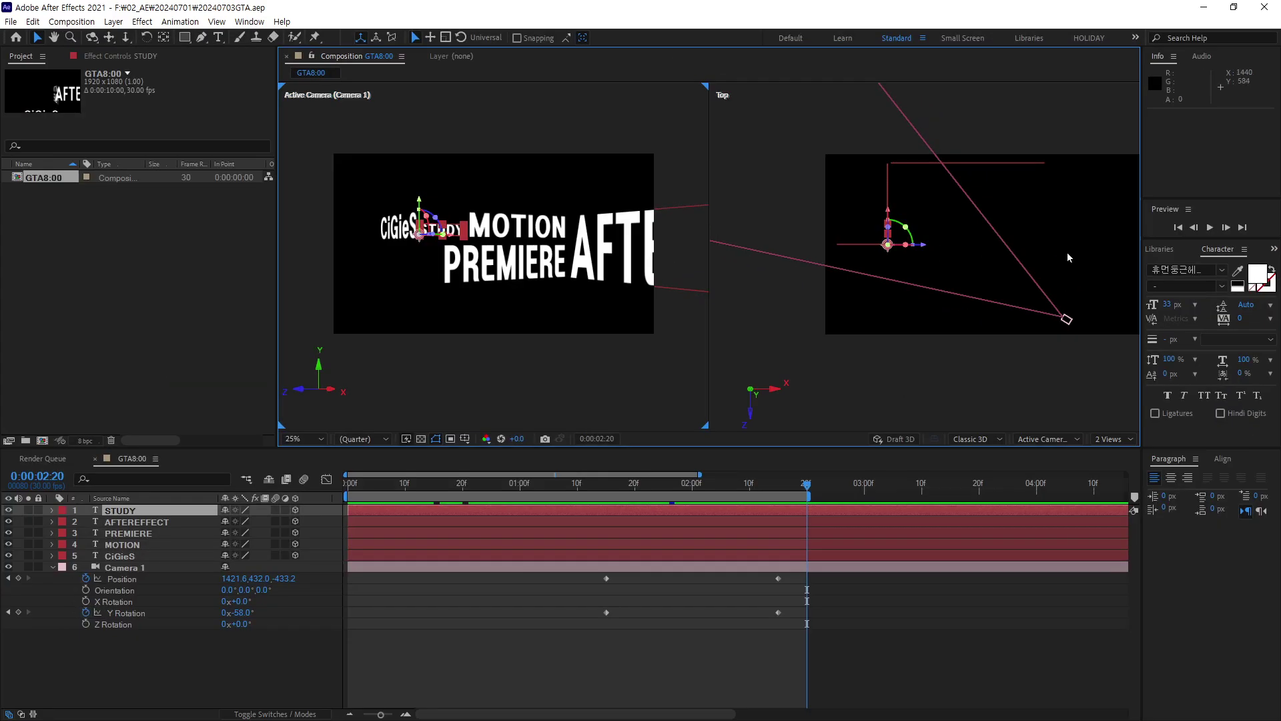
pyautogui.moveTo(901, 245); pyautogui.dragTo(1045, 244)
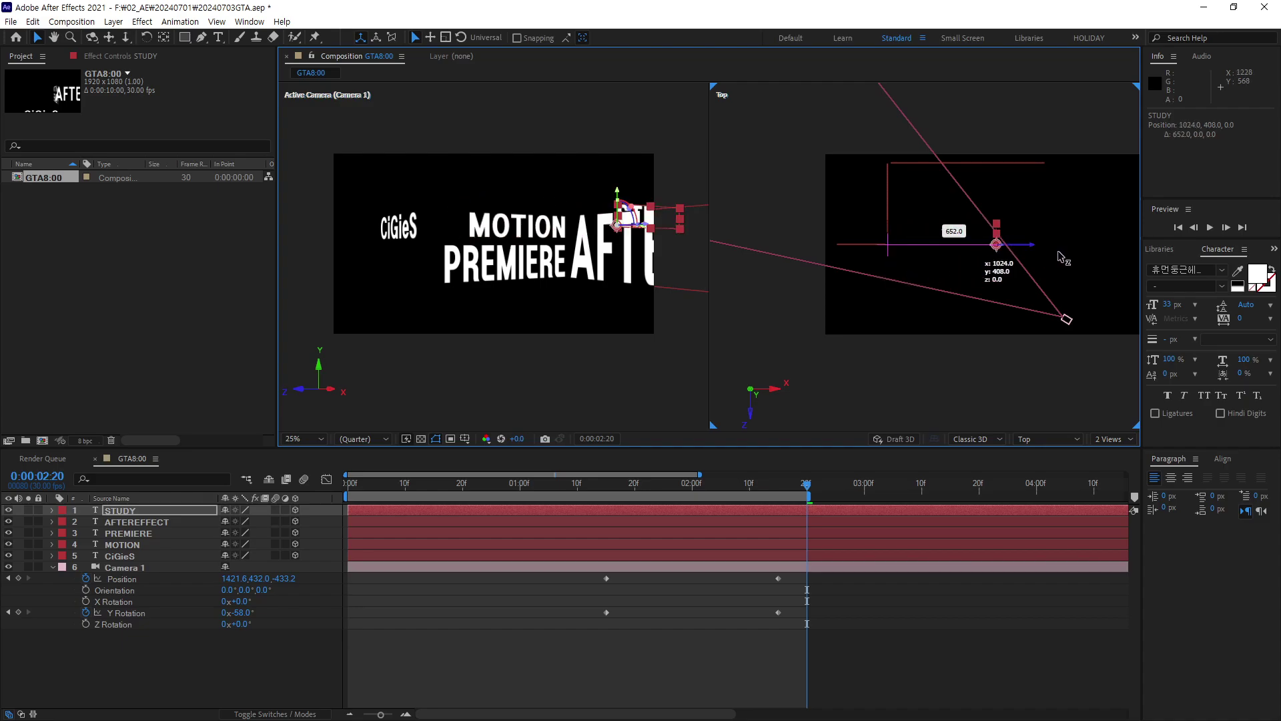
pyautogui.moveTo(1045, 243)
pyautogui.mouseDown()
pyautogui.moveTo(1114, 261)
pyautogui.moveTo(964, 263)
pyautogui.mouseUp()
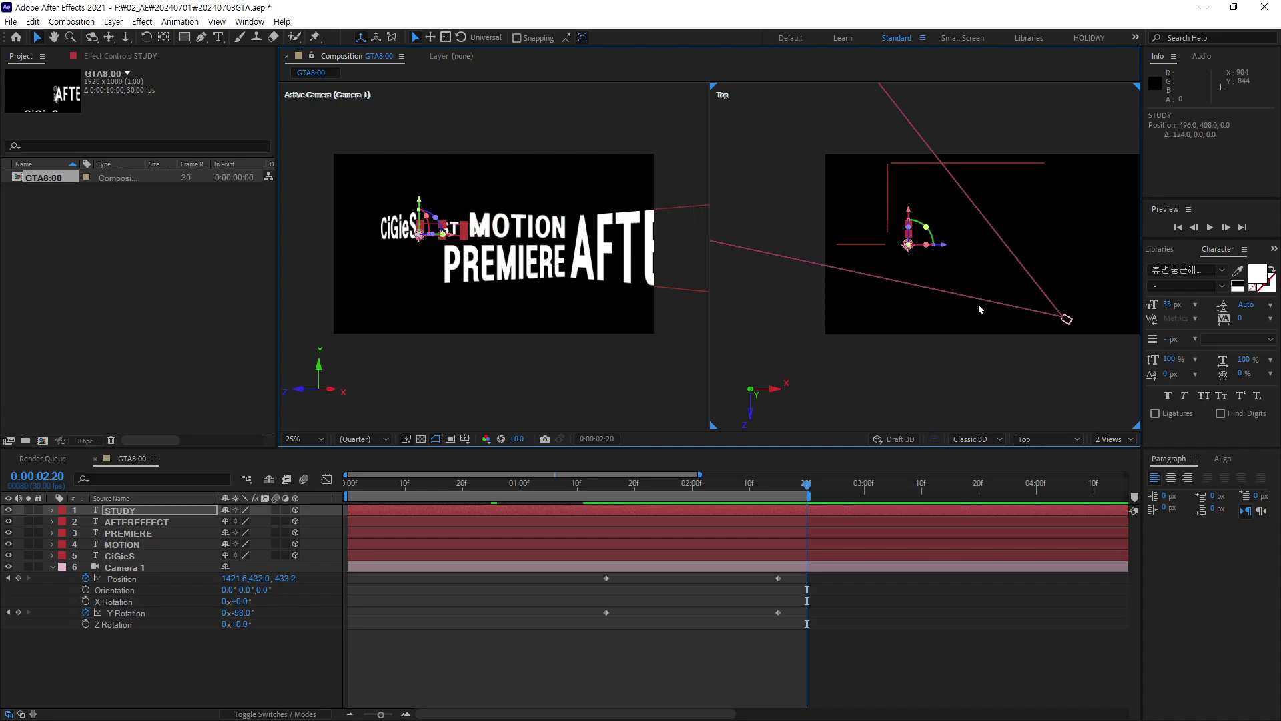
pyautogui.hotkey('ctrl', 'z')
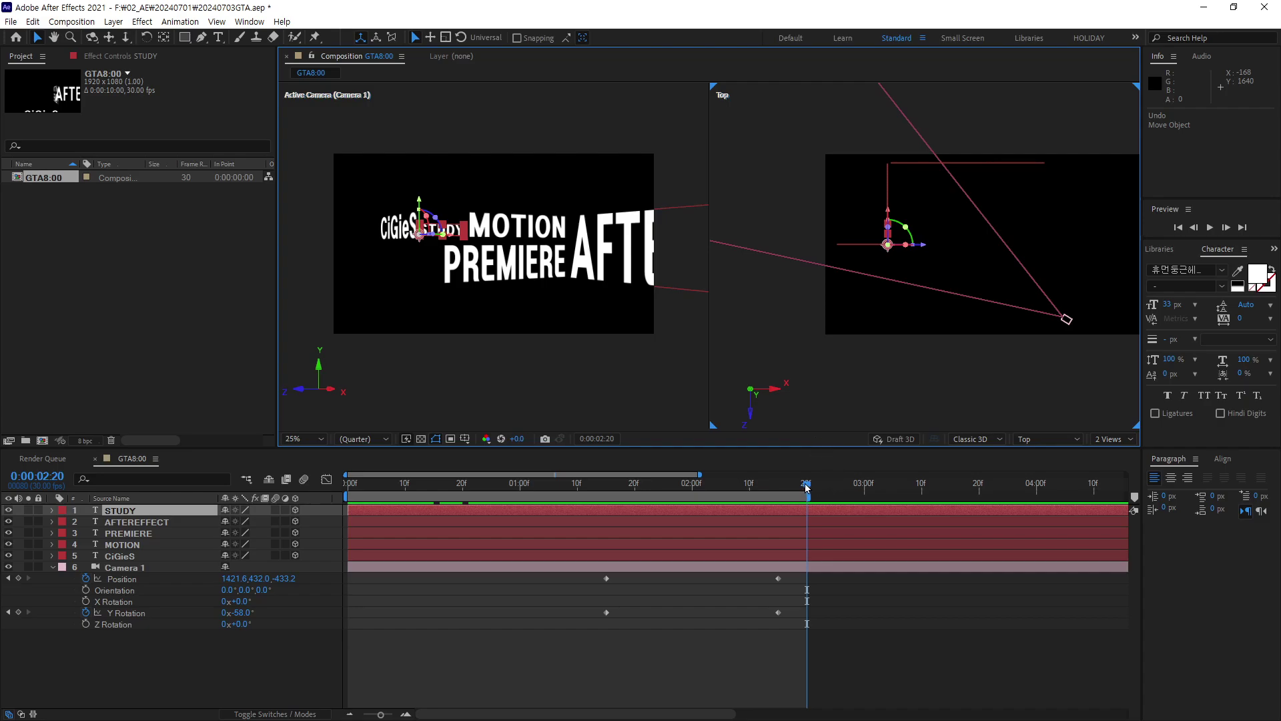
# Keyframe STUDY's Position at 372,408,0 at 2:16, starting earlier from 808 along X.
pyautogui.moveTo(702, 495)
pyautogui.mouseDown()
pyautogui.moveTo(574, 498)
pyautogui.moveTo(747, 509)
pyautogui.moveTo(683, 510)
pyautogui.moveTo(747, 511)
pyautogui.moveTo(690, 519)
pyautogui.mouseUp()
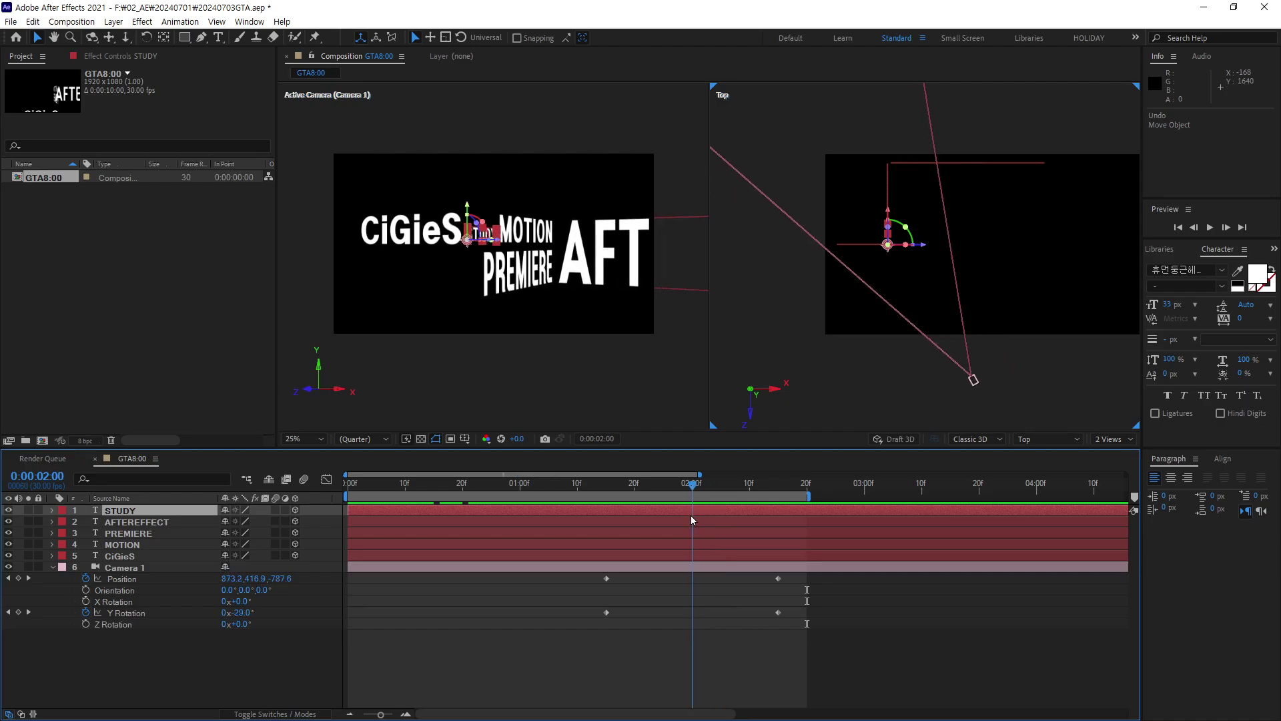
pyautogui.moveTo(691, 515); pyautogui.dragTo(690, 515)
pyautogui.moveTo(693, 488); pyautogui.dragTo(778, 506)
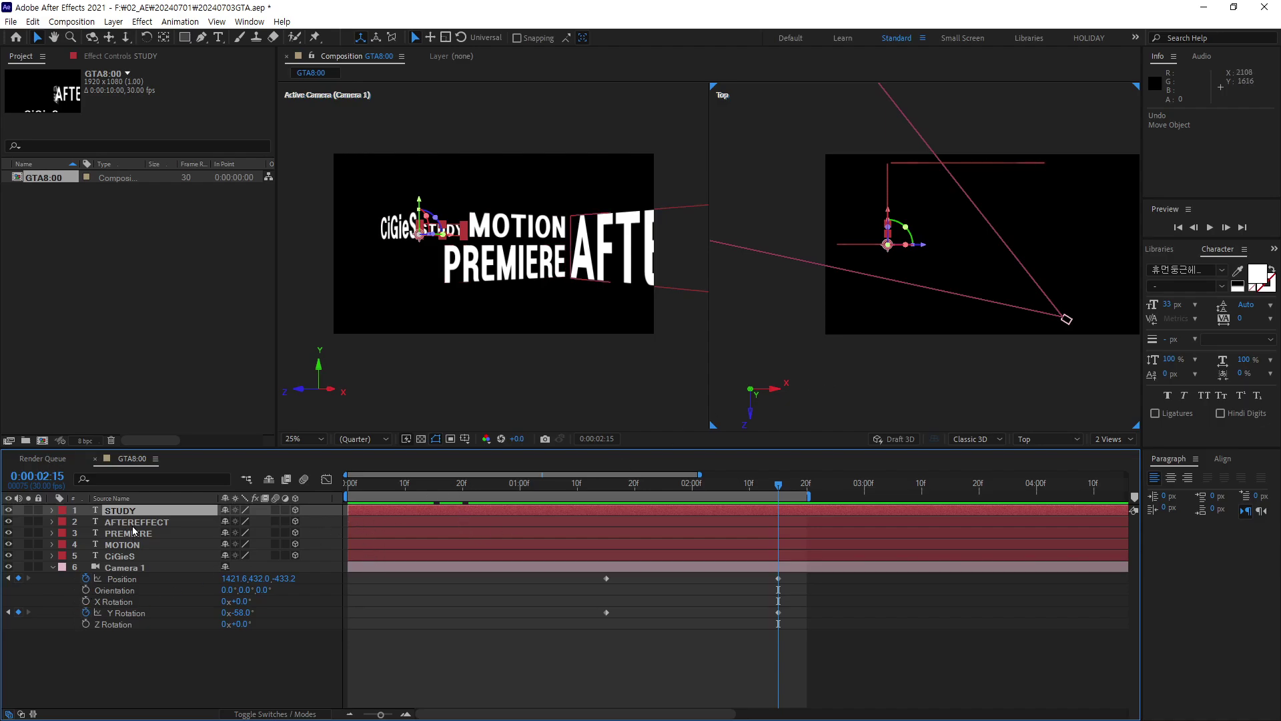
pyautogui.press('p')
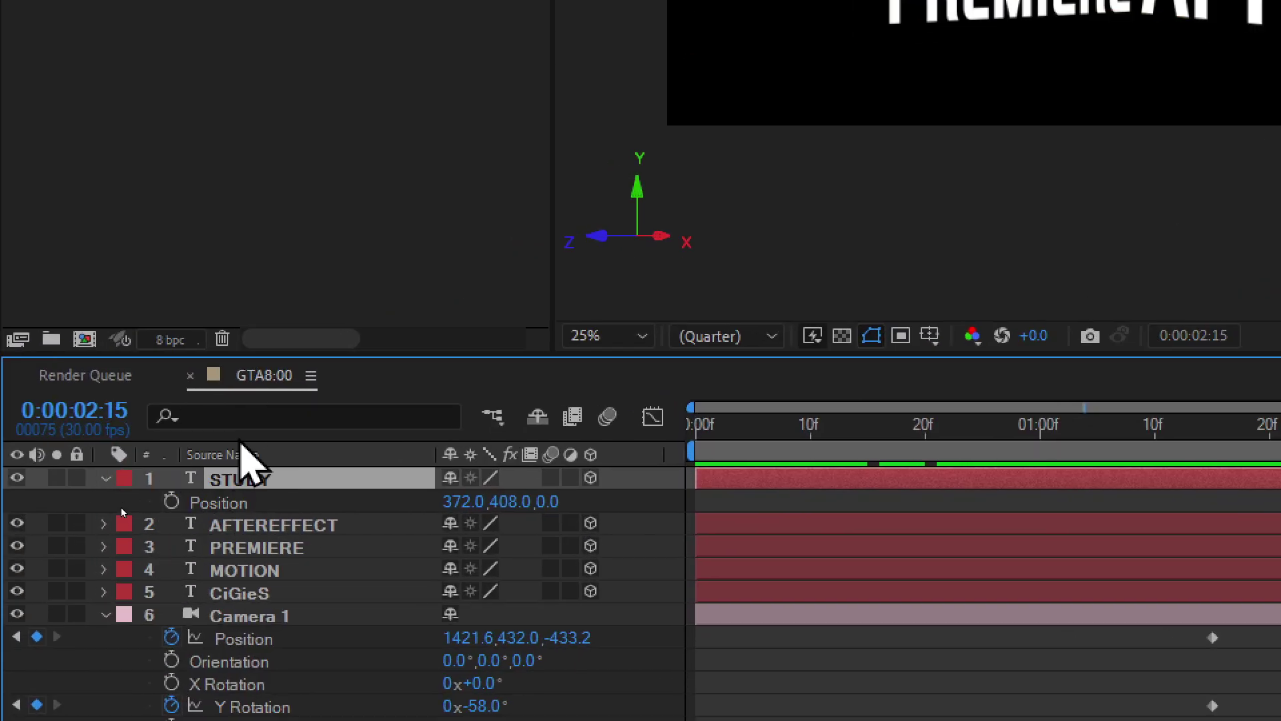
pyautogui.click(171, 502)
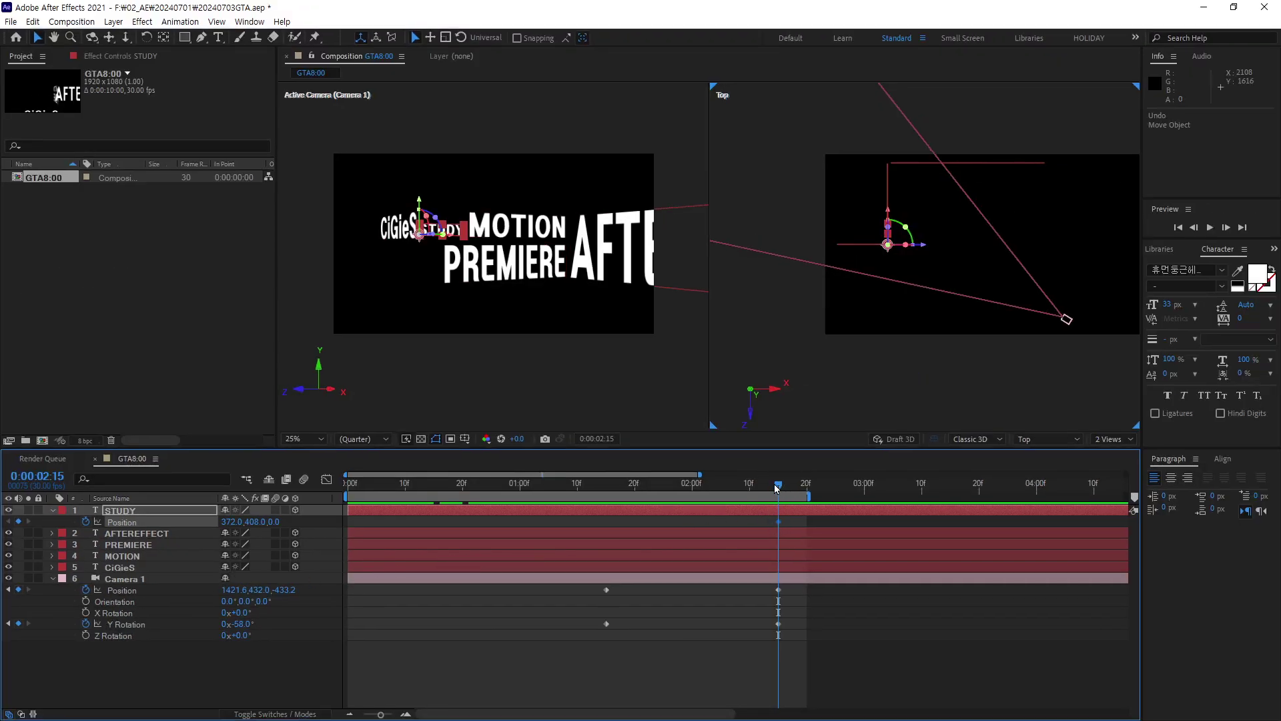
pyautogui.moveTo(774, 483); pyautogui.dragTo(698, 497)
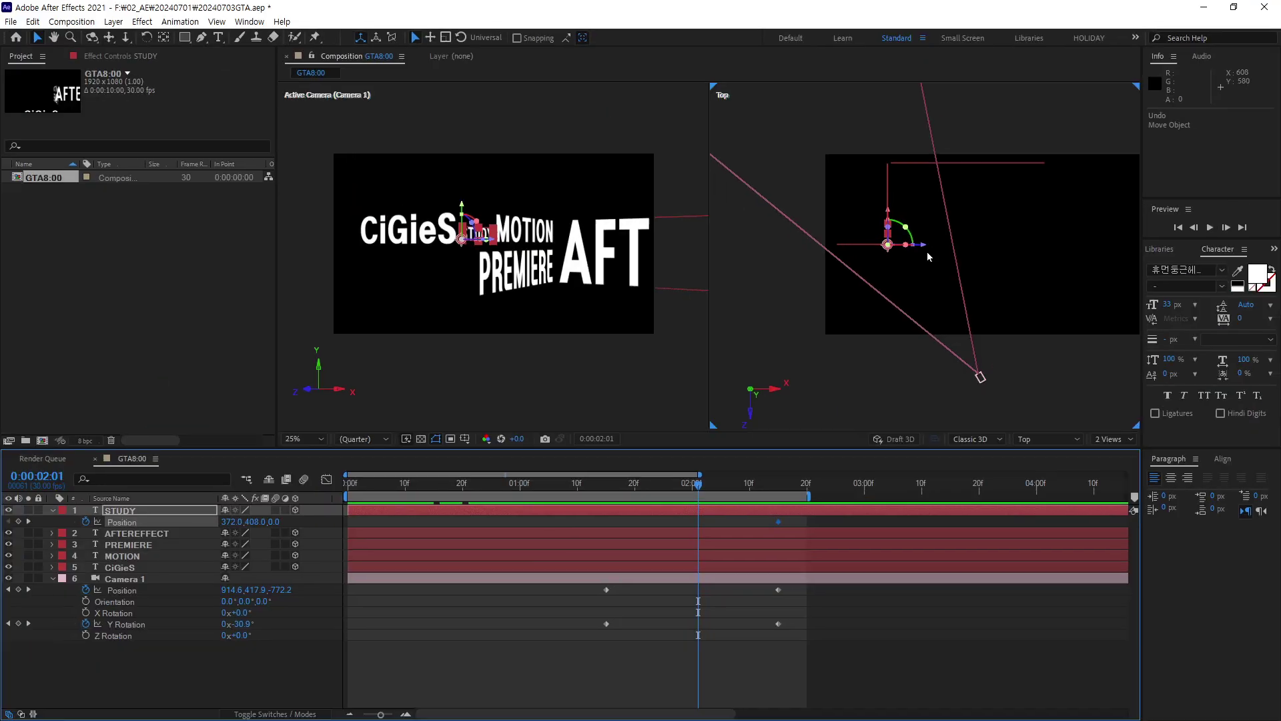
pyautogui.moveTo(923, 250); pyautogui.dragTo(996, 257)
pyautogui.moveTo(699, 490)
pyautogui.mouseDown()
pyautogui.moveTo(638, 491)
pyautogui.moveTo(831, 500)
pyautogui.moveTo(661, 506)
pyautogui.moveTo(781, 519)
pyautogui.mouseUp()
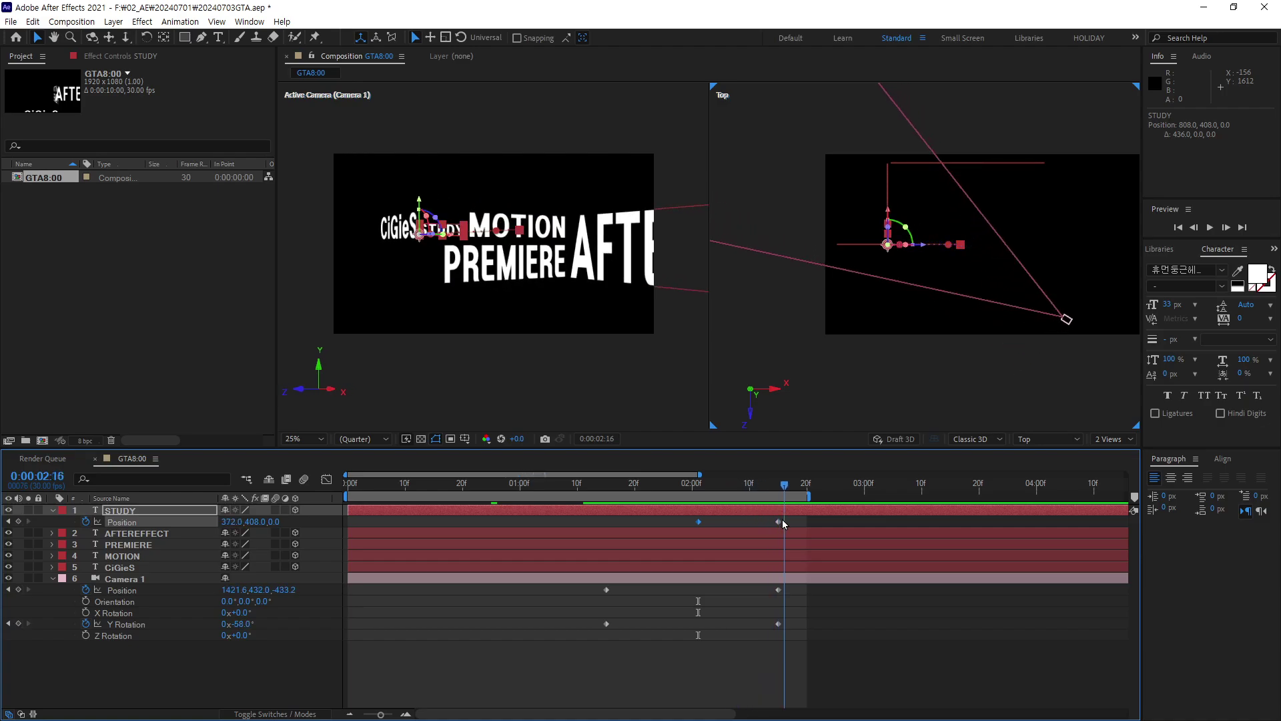
# Preview the STUDY slide with the camera move, leaving the work area 0:00 to 2:27.
pyautogui.click(837, 608)
pyautogui.moveTo(779, 484); pyautogui.dragTo(607, 487)
pyautogui.press('b')
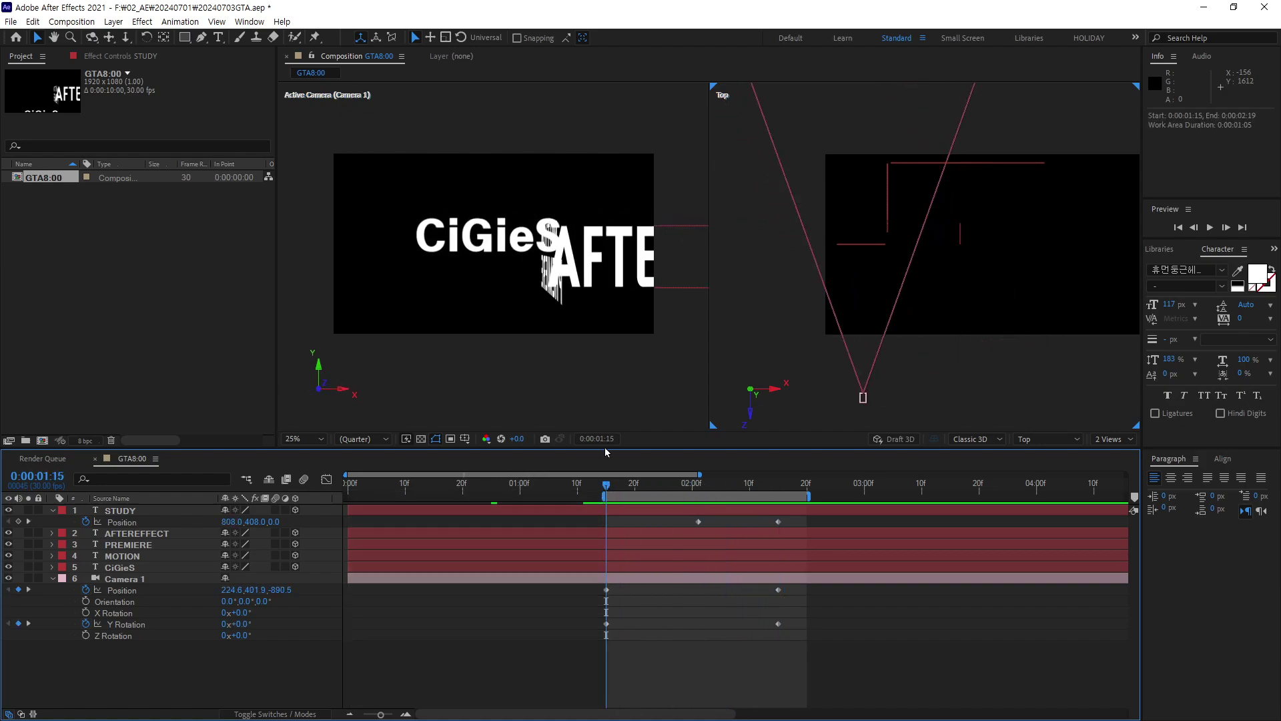
pyautogui.press('space')
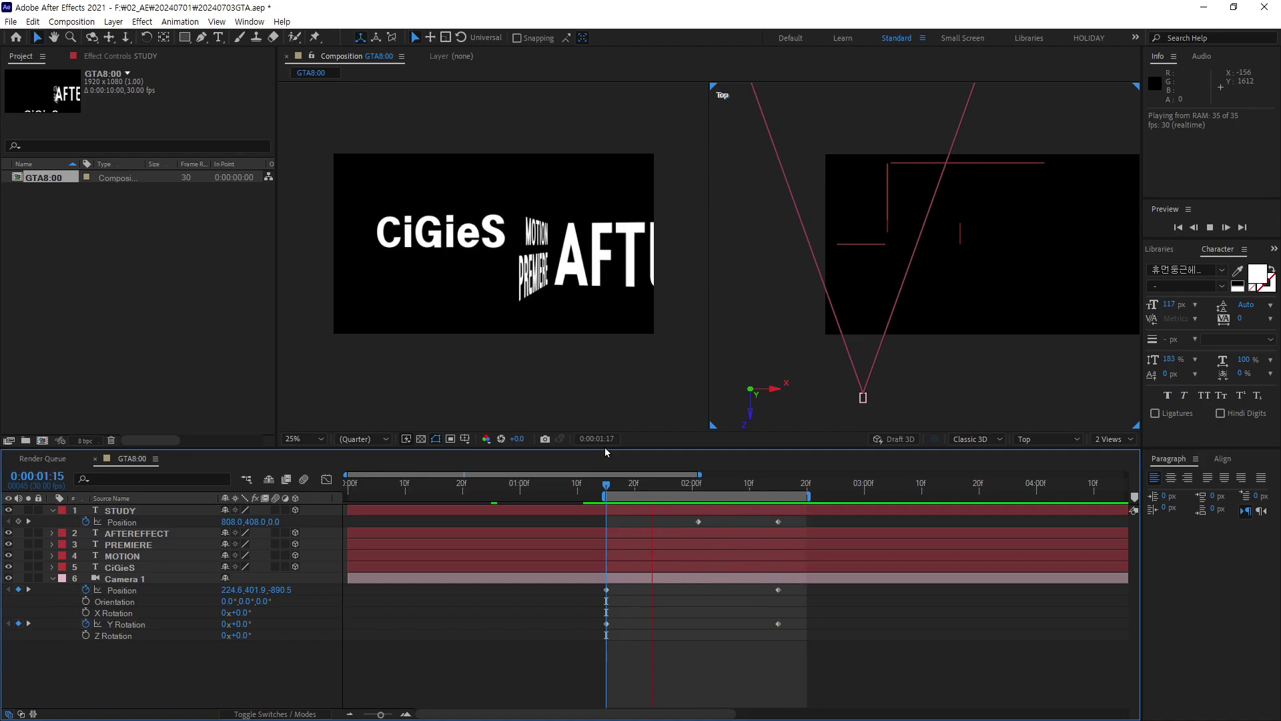
pyautogui.press('space')
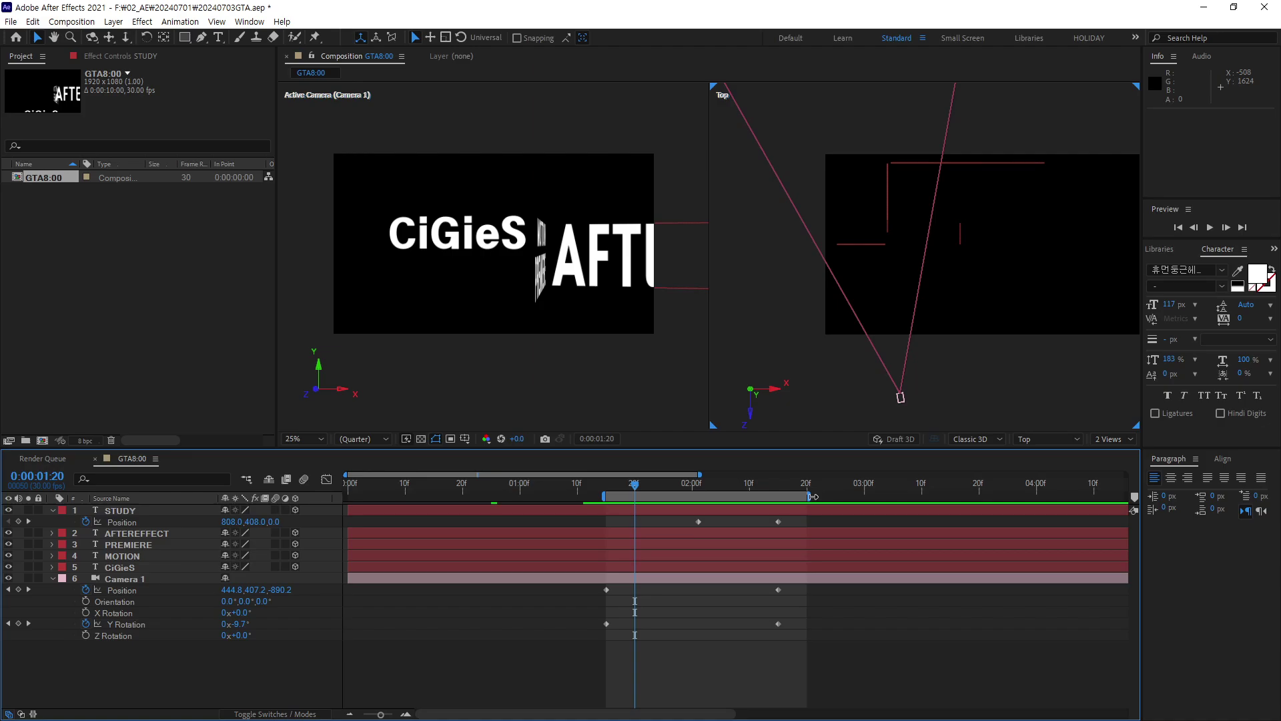
pyautogui.moveTo(812, 496); pyautogui.dragTo(853, 496)
pyautogui.press('space')
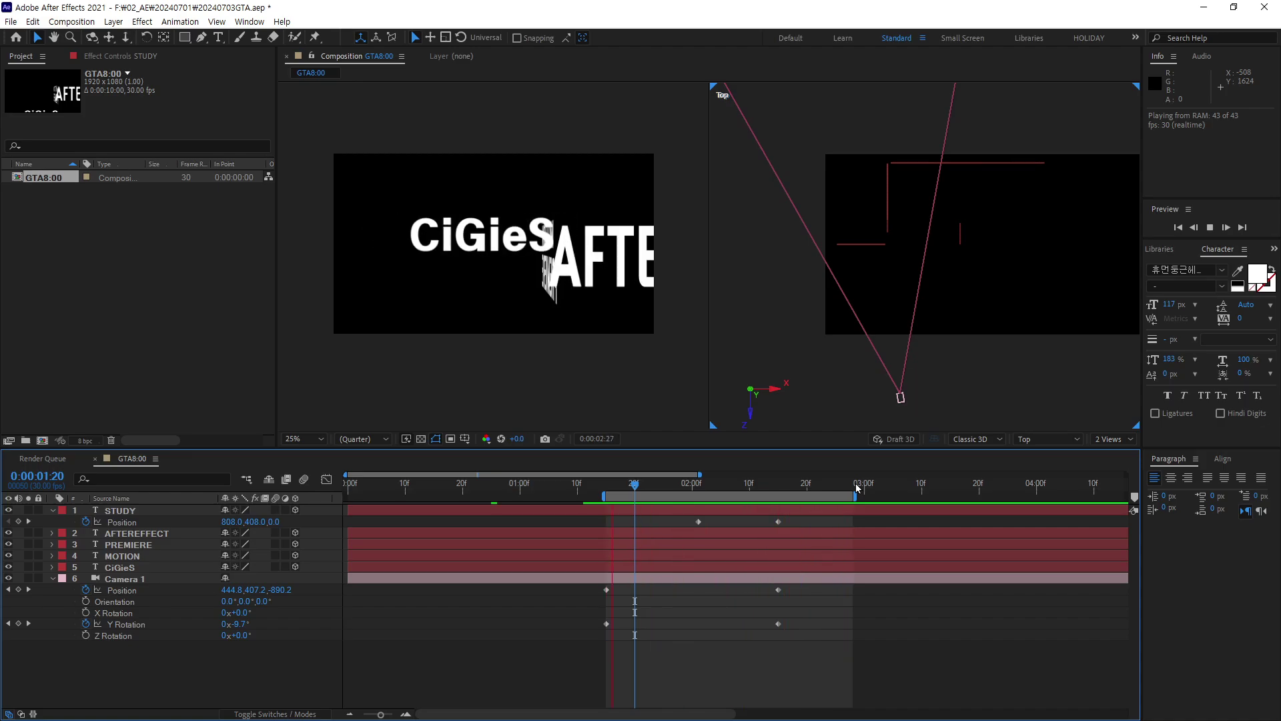
pyautogui.moveTo(666, 481); pyautogui.dragTo(726, 483)
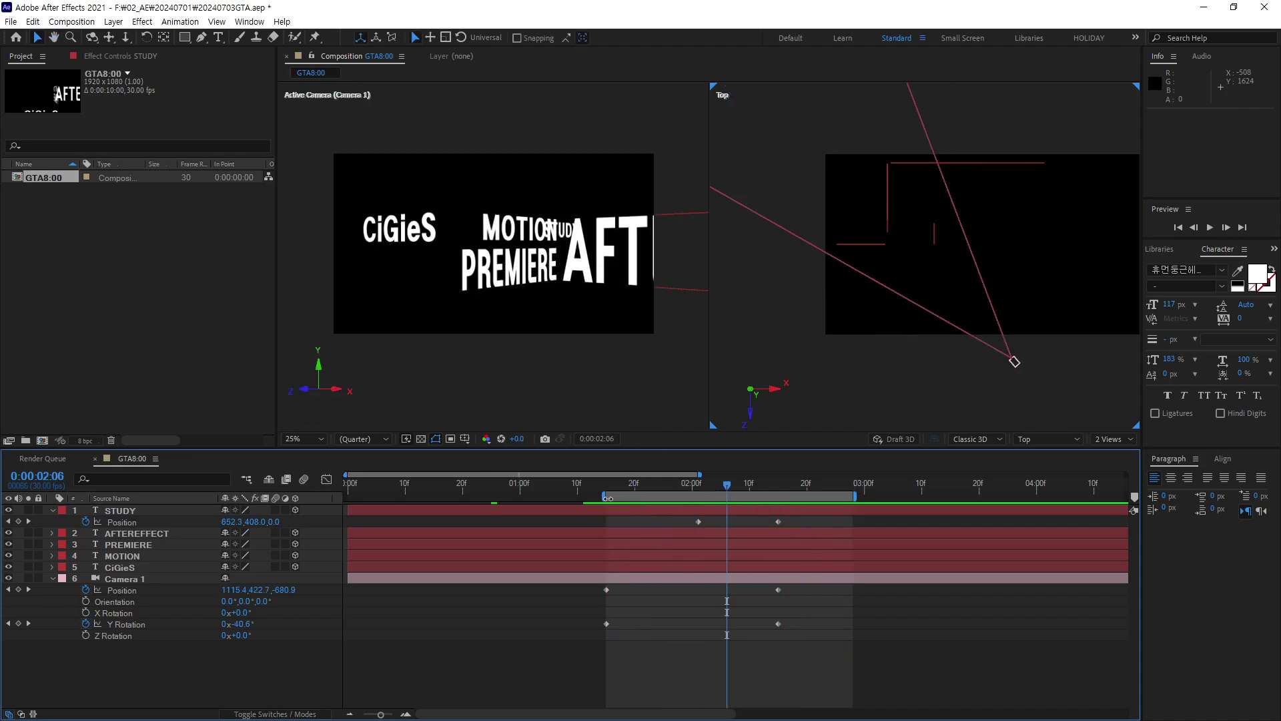
pyautogui.moveTo(603, 496); pyautogui.dragTo(325, 536)
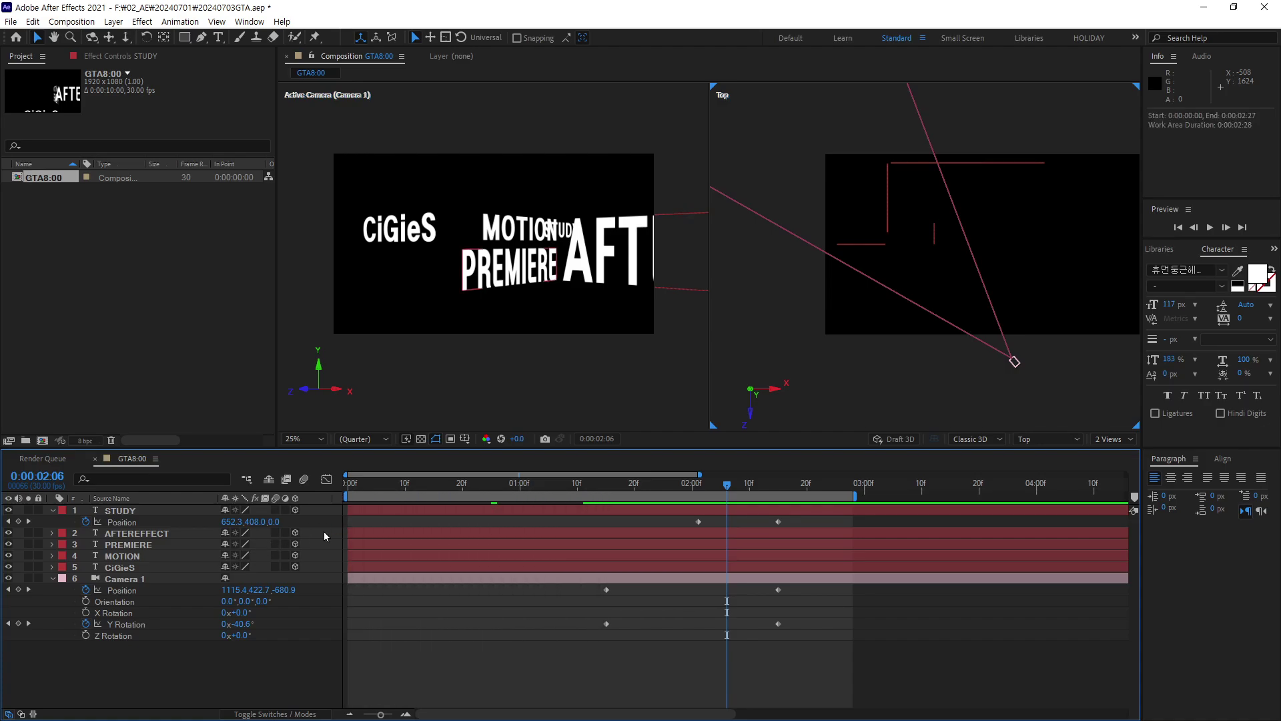
# Check frames 1:27 and 2:15, then add a STUDY Position keyframe at 3:00 holding 372,408,0.
pyautogui.moveTo(727, 485)
pyautogui.mouseDown()
pyautogui.moveTo(375, 509)
pyautogui.moveTo(694, 564)
pyautogui.moveTo(350, 551)
pyautogui.moveTo(514, 542)
pyautogui.moveTo(796, 570)
pyautogui.mouseUp()
pyautogui.moveTo(444, 259); pyautogui.dragTo(381, 262)
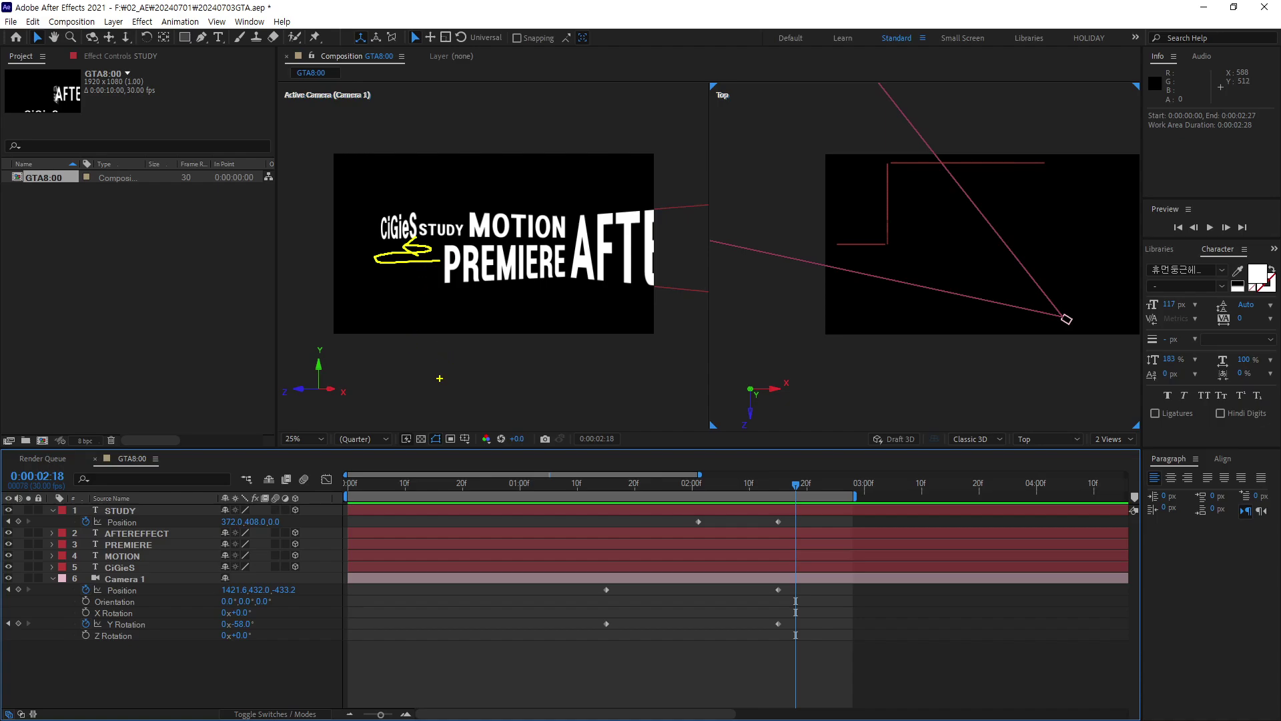
pyautogui.press('Escape')
pyautogui.moveTo(794, 485); pyautogui.dragTo(624, 494)
pyautogui.moveTo(715, 500)
pyautogui.mouseDown()
pyautogui.moveTo(869, 531)
pyautogui.moveTo(864, 492)
pyautogui.moveTo(899, 503)
pyautogui.mouseUp()
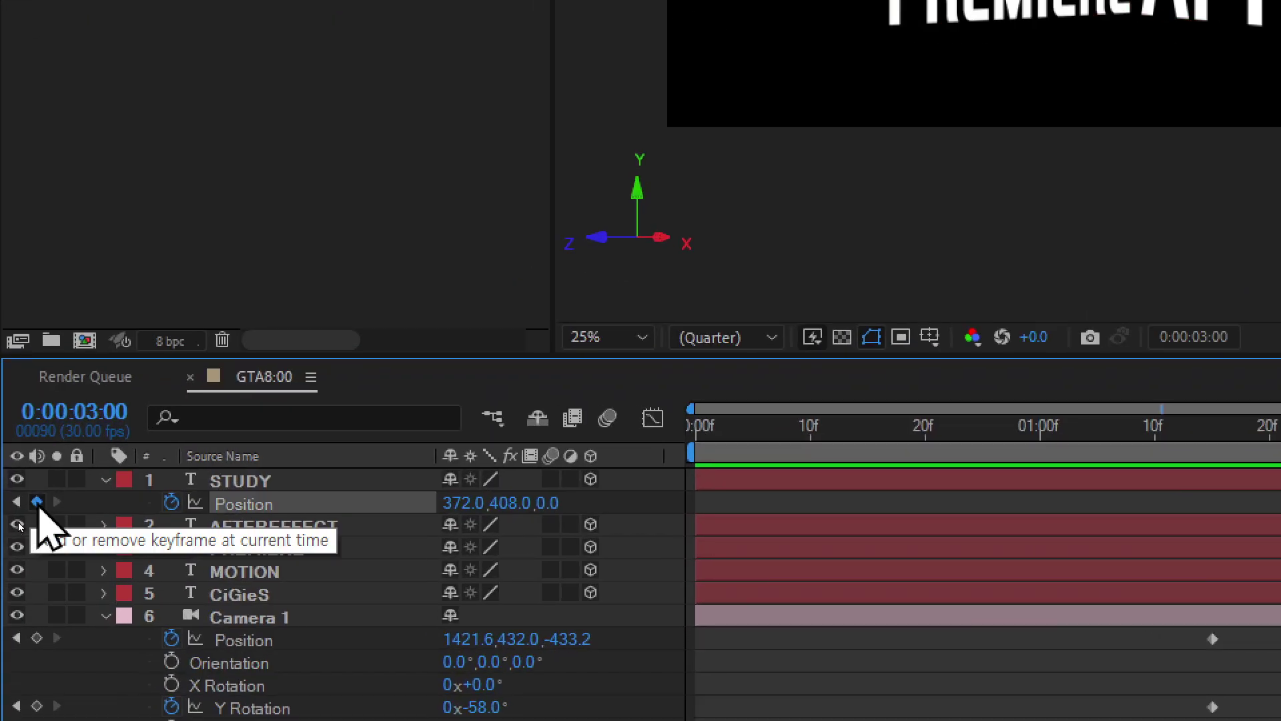
pyautogui.click(37, 501)
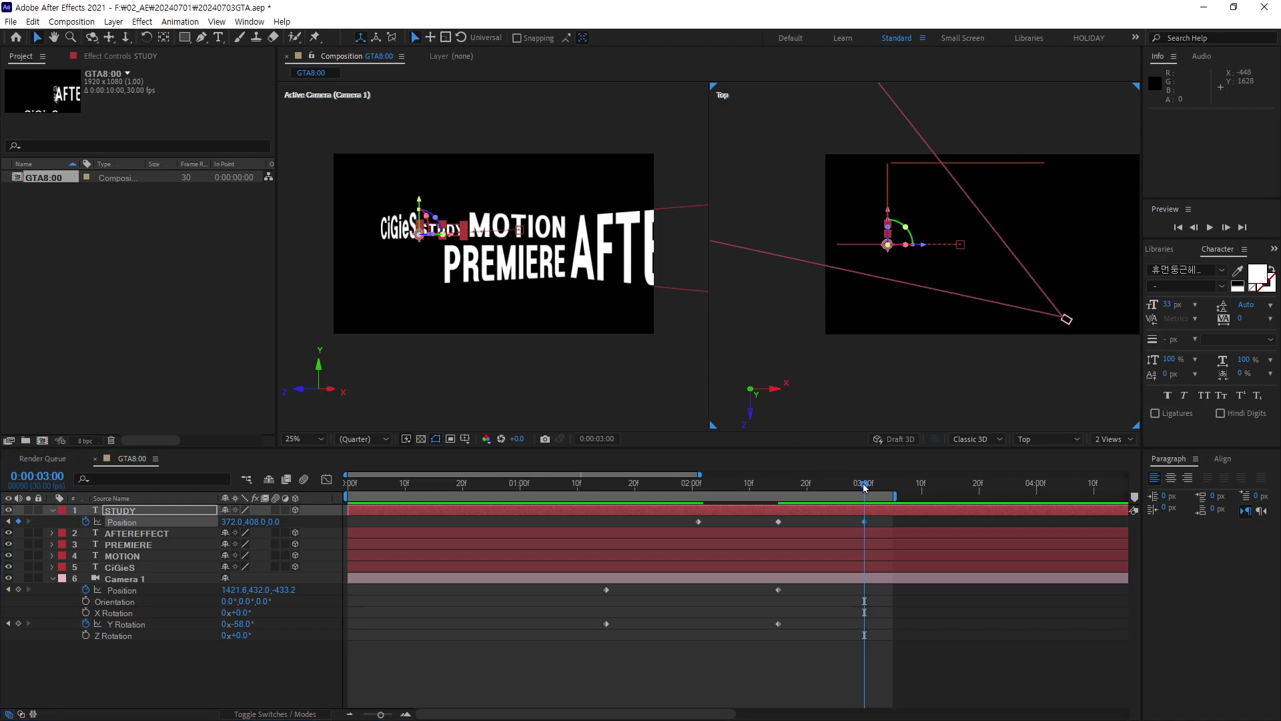
# In the Graph Editor, separate STUDY's Position into X, Y and Z Position properties.
pyautogui.moveTo(876, 495); pyautogui.dragTo(813, 486)
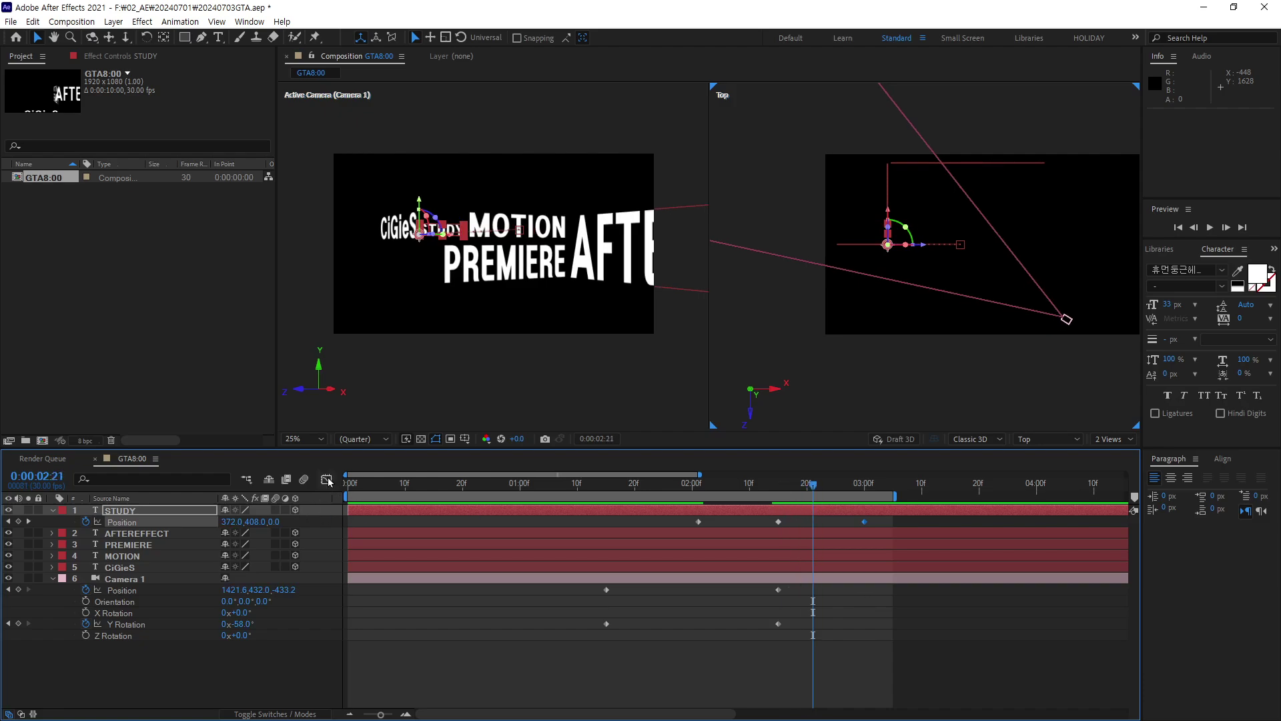
pyautogui.click(327, 481)
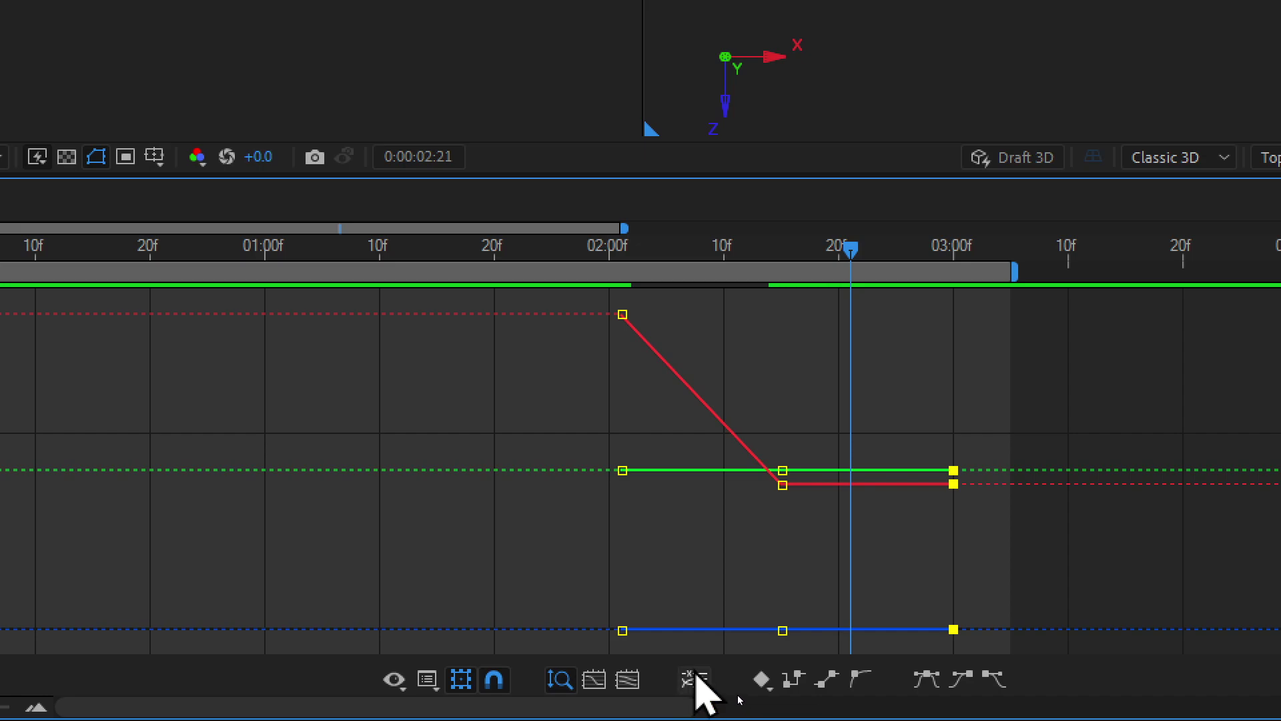
pyautogui.click(695, 678)
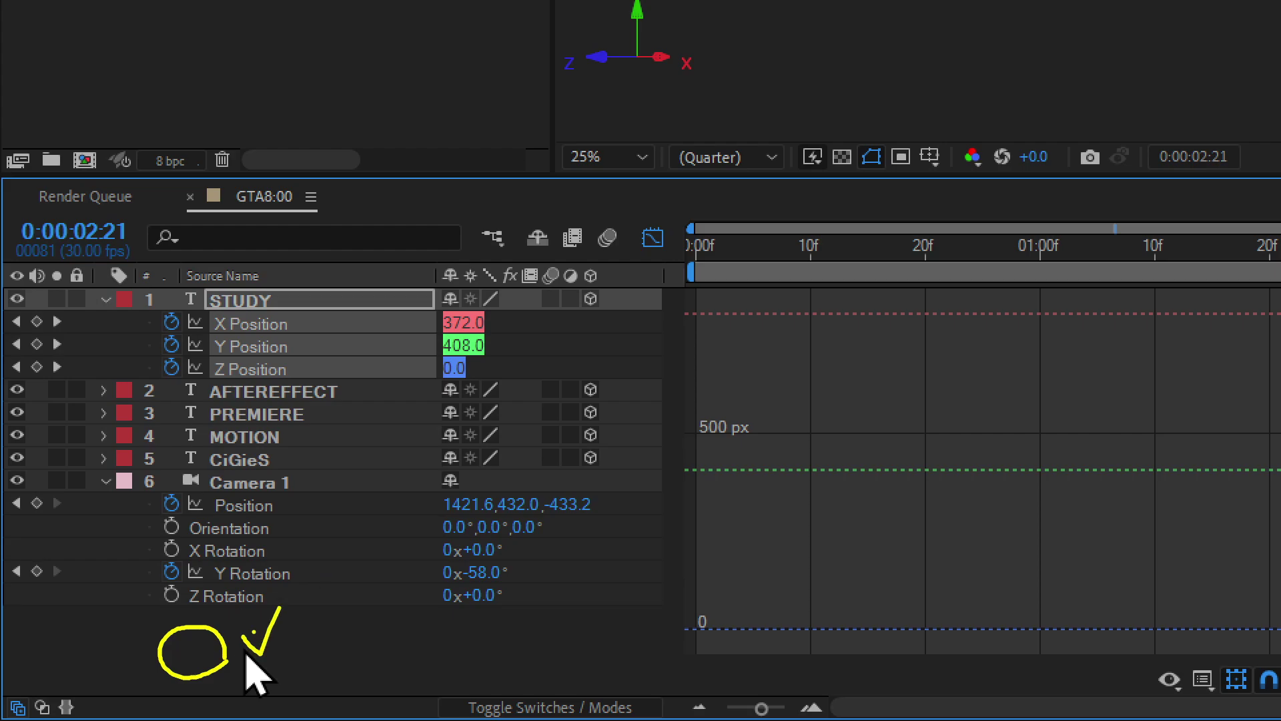
# Try removing the X and Y Position keyframes, scrub the slide, then undo it.
pyautogui.click(285, 664)
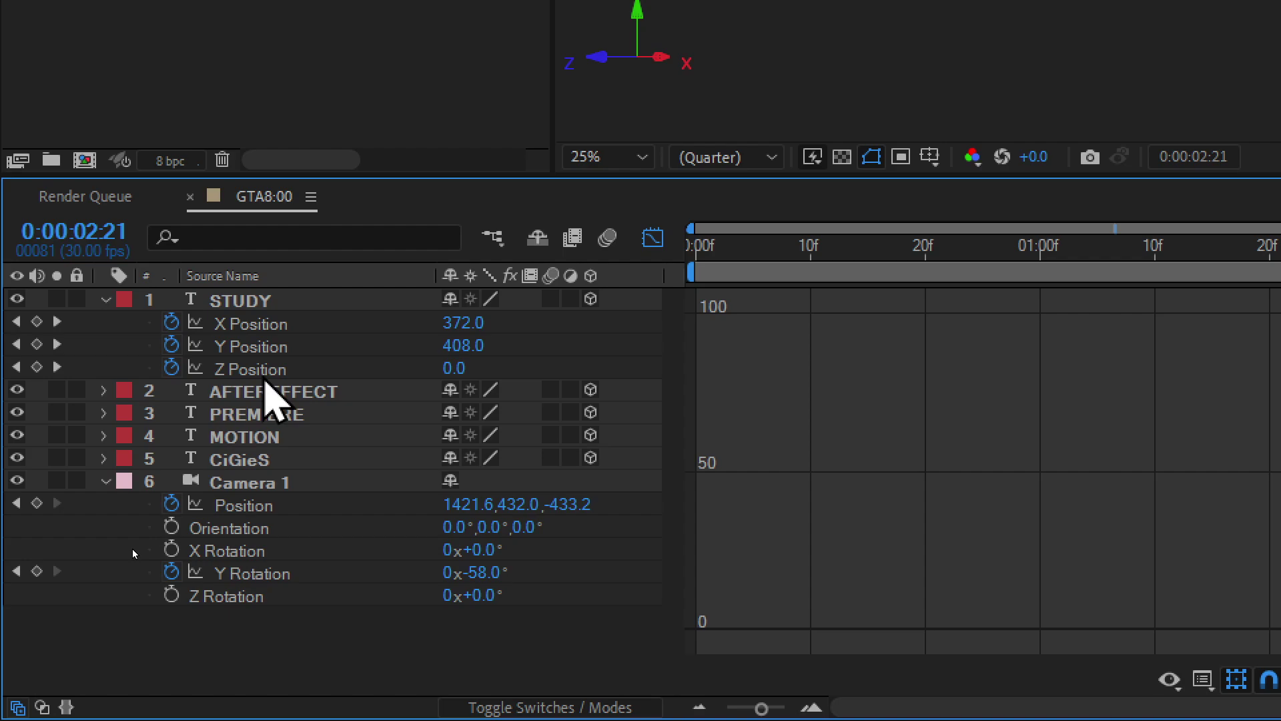
pyautogui.click(171, 322)
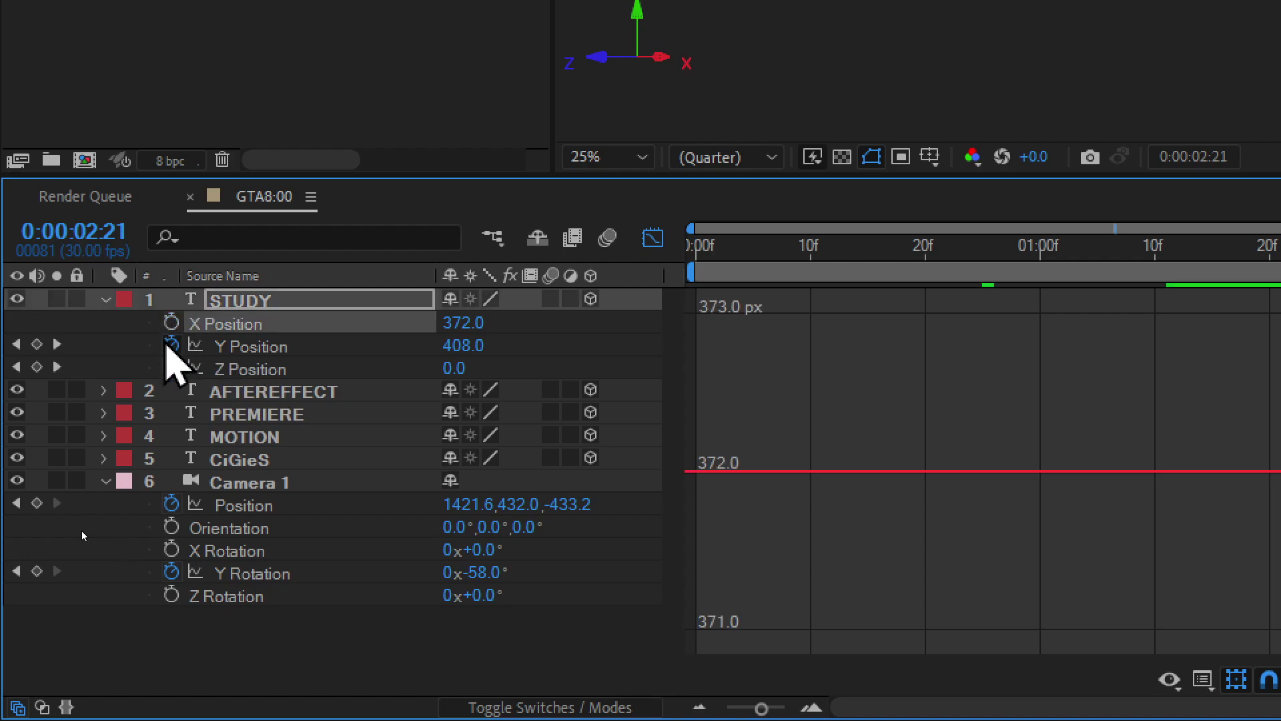
pyautogui.click(172, 345)
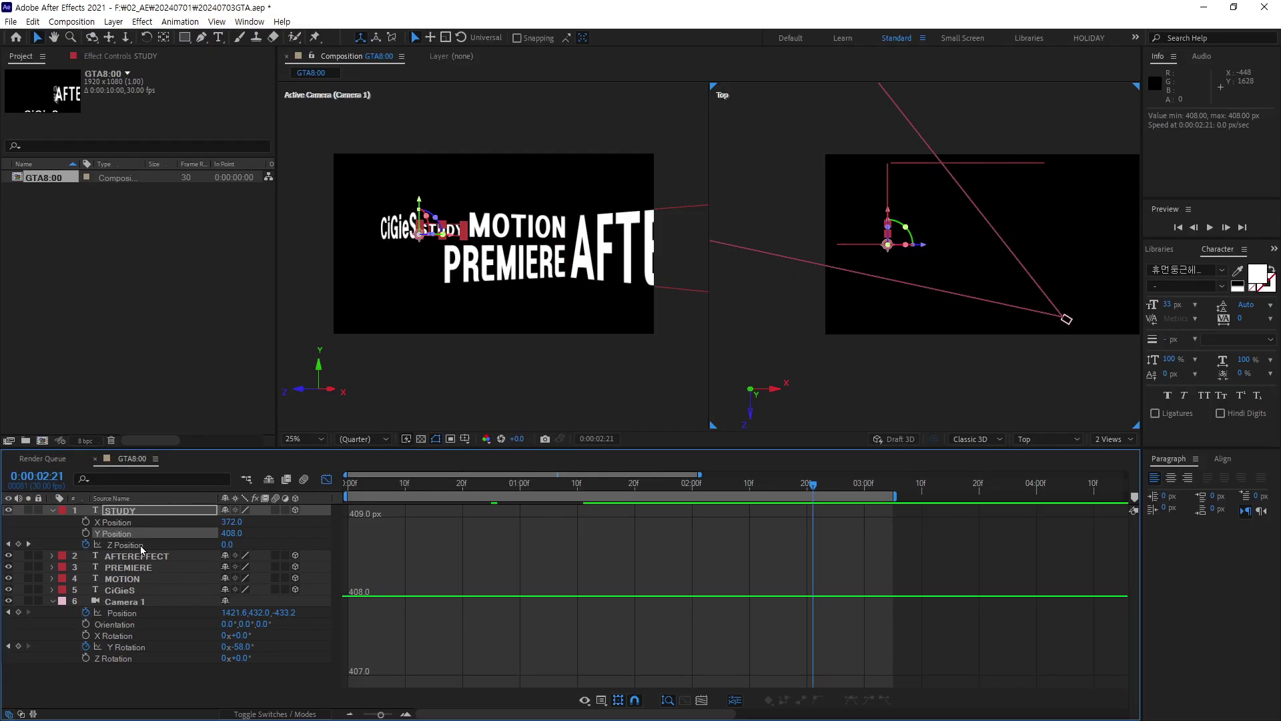
pyautogui.click(140, 546)
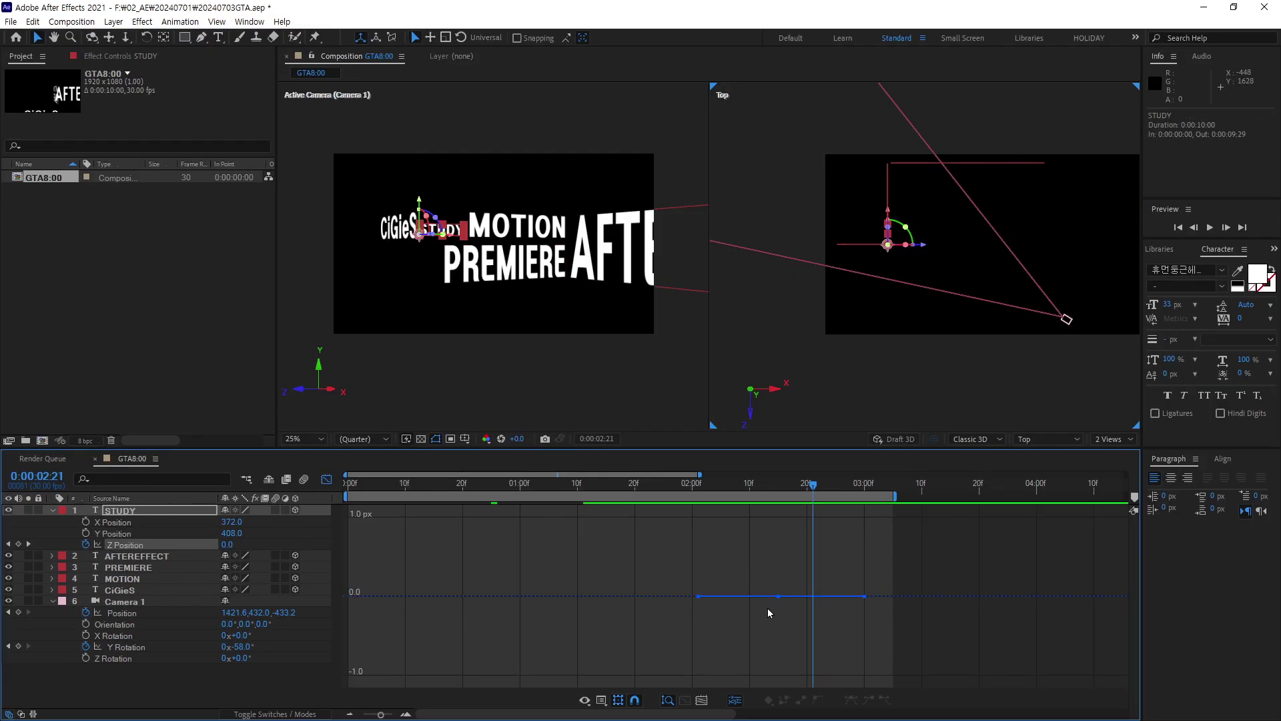
pyautogui.moveTo(816, 492)
pyautogui.mouseDown()
pyautogui.moveTo(788, 497)
pyautogui.moveTo(807, 627)
pyautogui.mouseUp()
pyautogui.hotkey('ctrl', 'z')
pyautogui.click(799, 638)
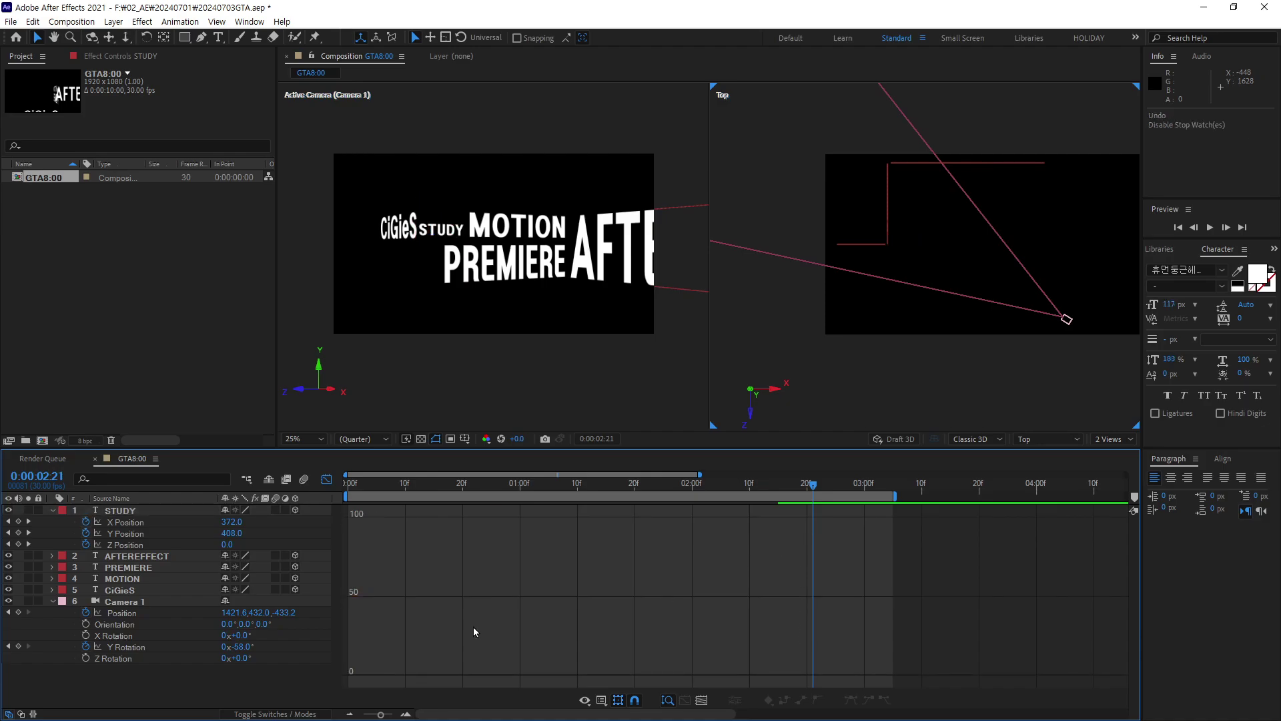
# Remove the Y and Z Position keyframes and select all the X Position keyframes.
pyautogui.click(130, 524)
pyautogui.click(133, 535)
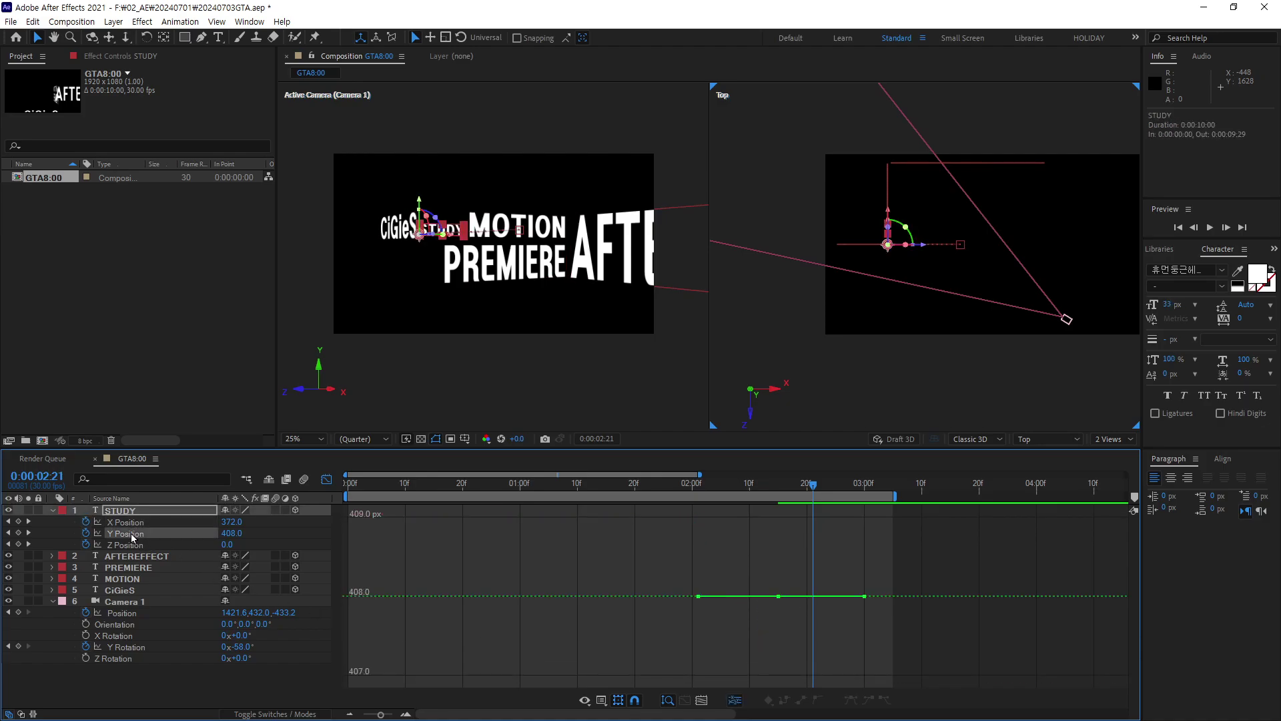
pyautogui.click(131, 527)
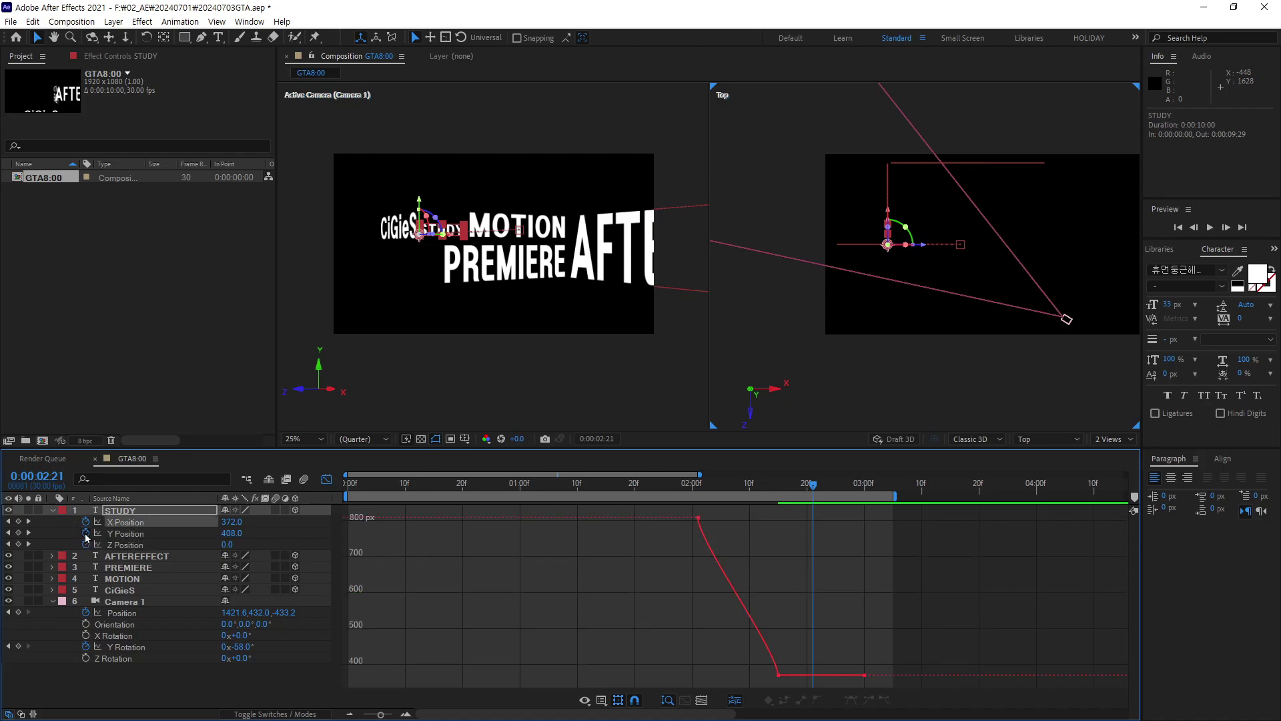
pyautogui.click(85, 532)
pyautogui.click(85, 544)
pyautogui.click(131, 523)
pyautogui.moveTo(814, 488); pyautogui.dragTo(784, 484)
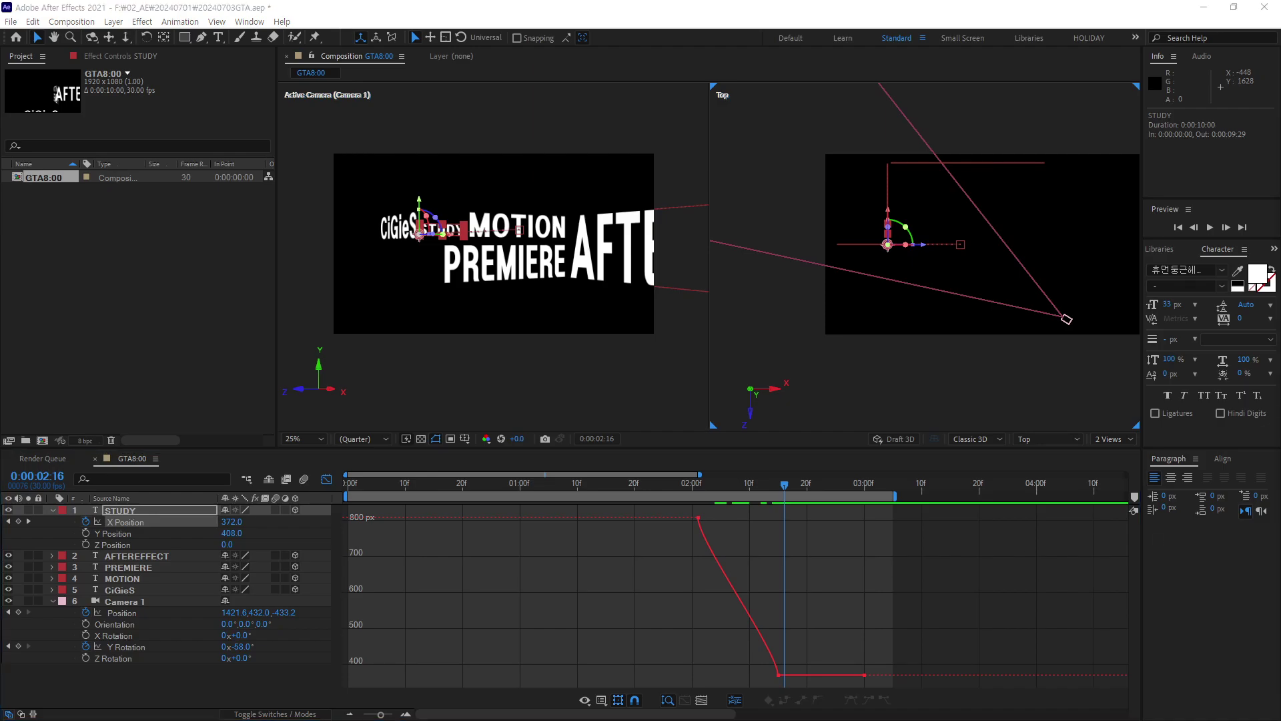
pyautogui.click(744, 542)
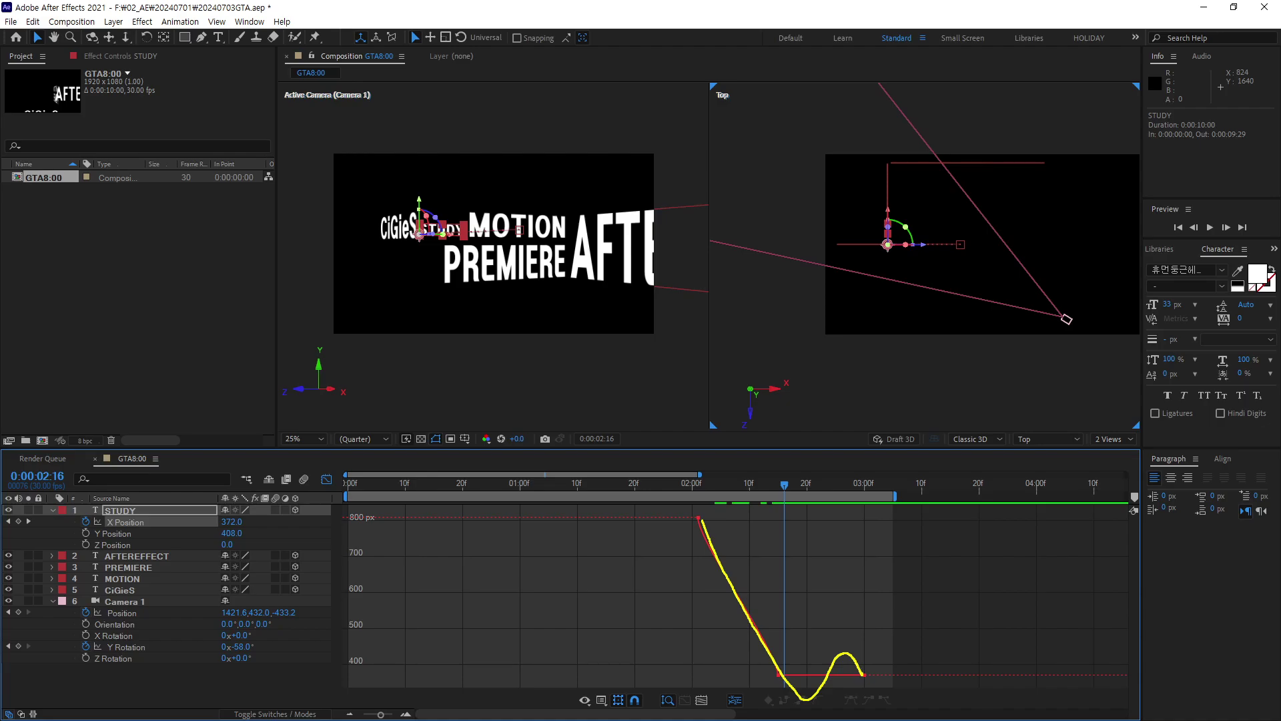
pyautogui.press('Escape')
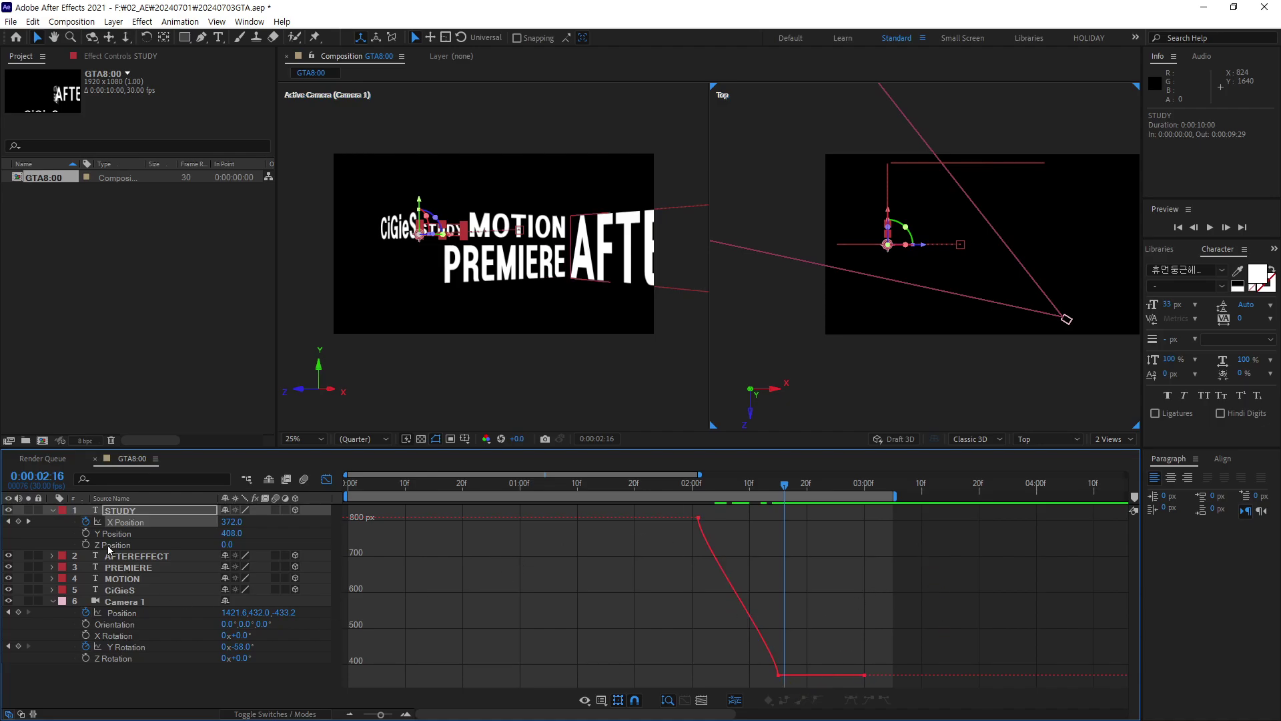
pyautogui.click(129, 525)
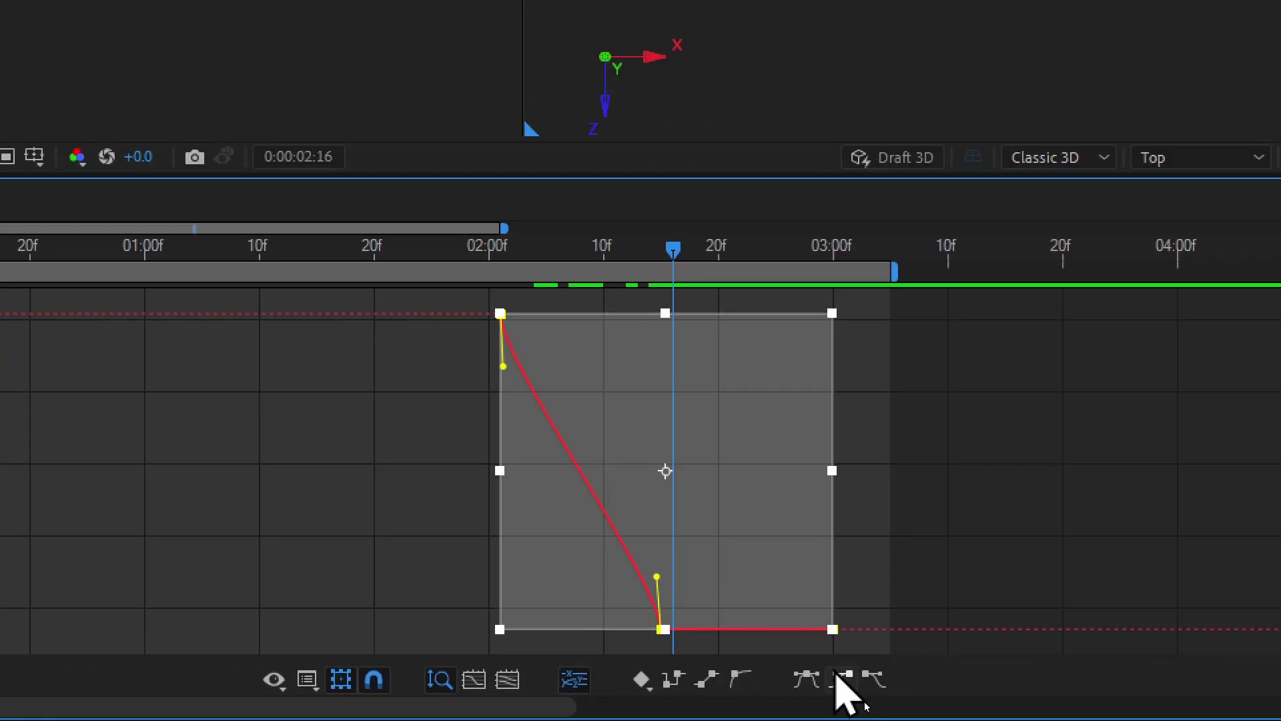
# Apply Easy Ease In and Easy Ease Out to the X Position keyframes.
pyautogui.click(841, 679)
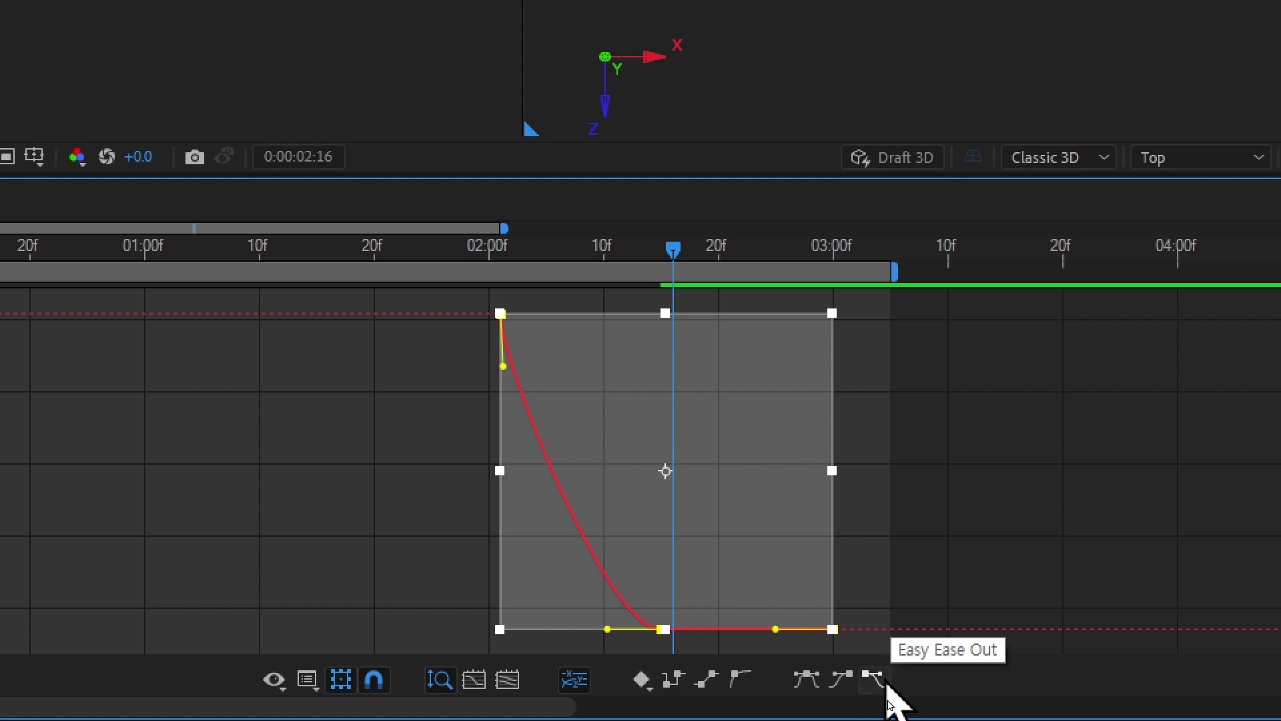
pyautogui.click(872, 682)
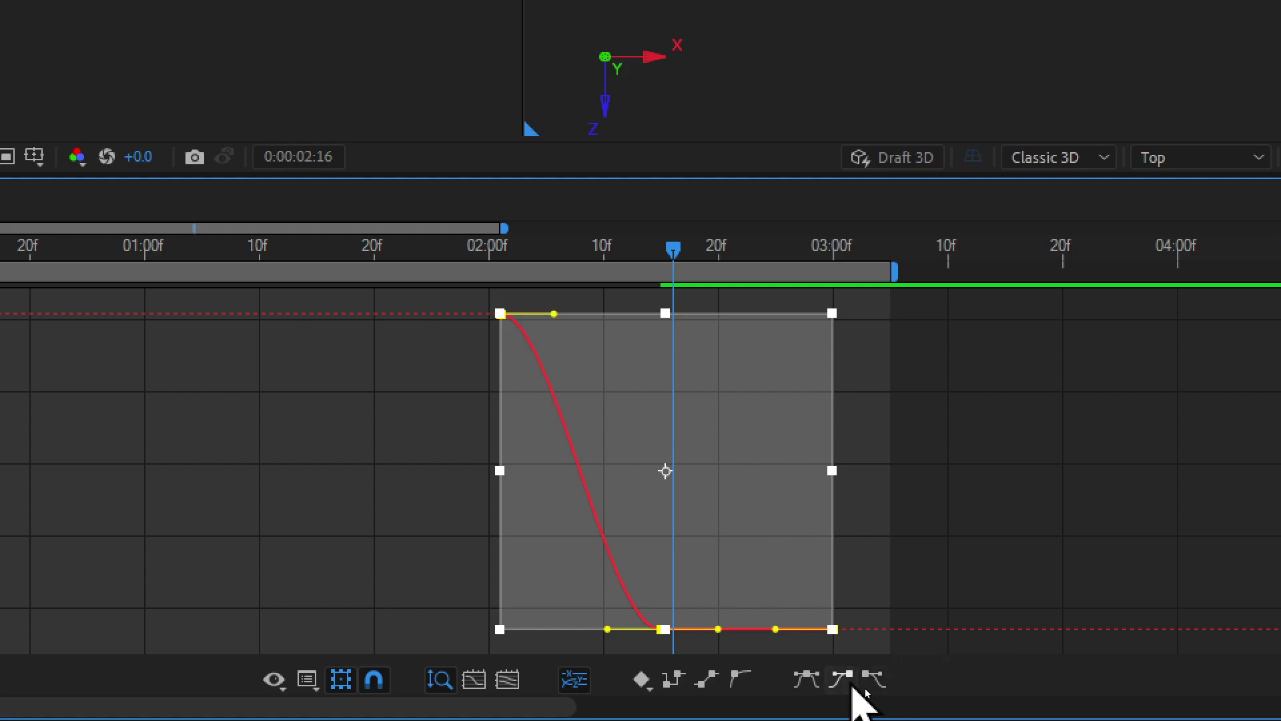
pyautogui.click(913, 631)
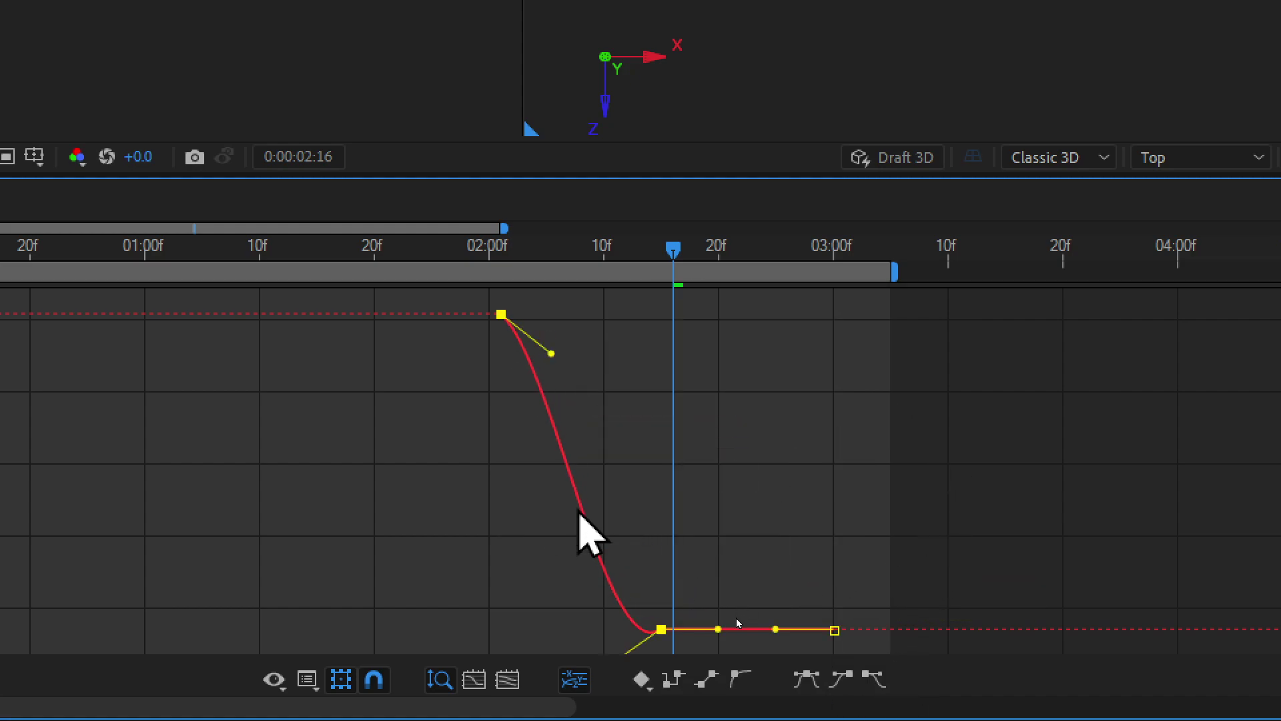
# Shape the Bezier handles so X overshoots to 322 at 2:16 and settles at 372, then preview.
pyautogui.moveTo(579, 477); pyautogui.dragTo(571, 557)
pyautogui.click(758, 510)
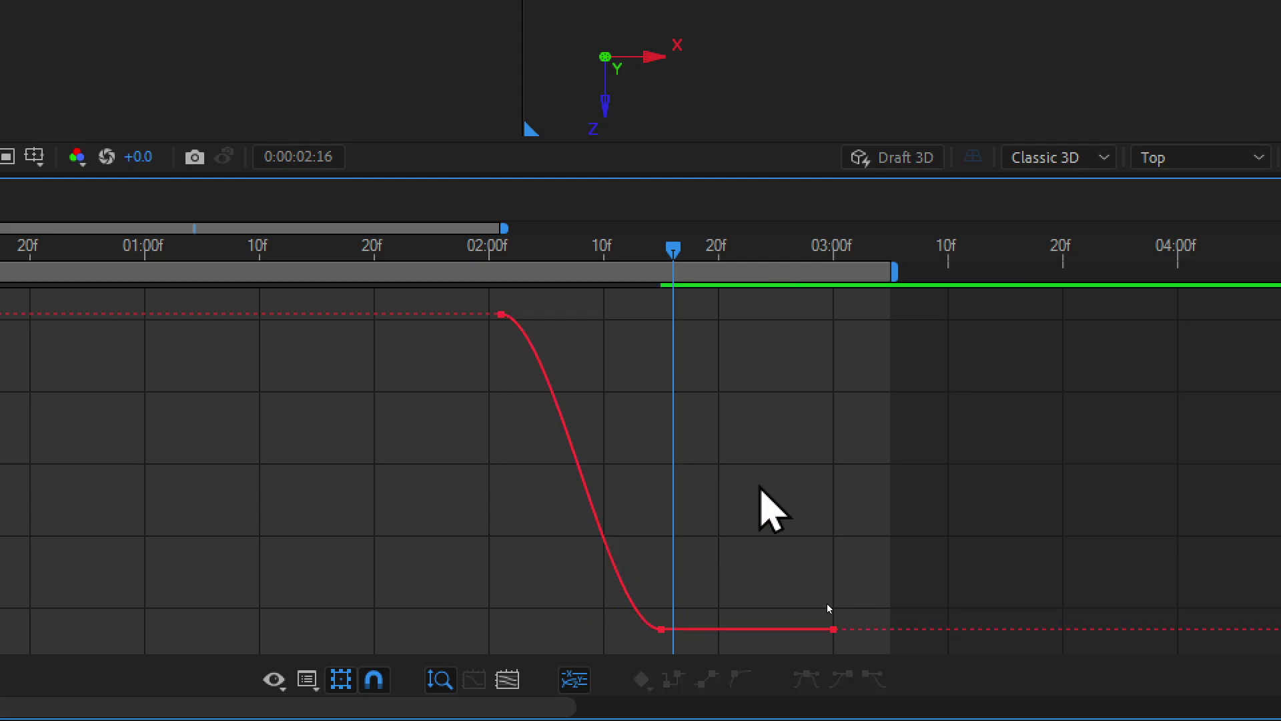
pyautogui.click(660, 629)
pyautogui.moveTo(608, 628); pyautogui.dragTo(626, 506)
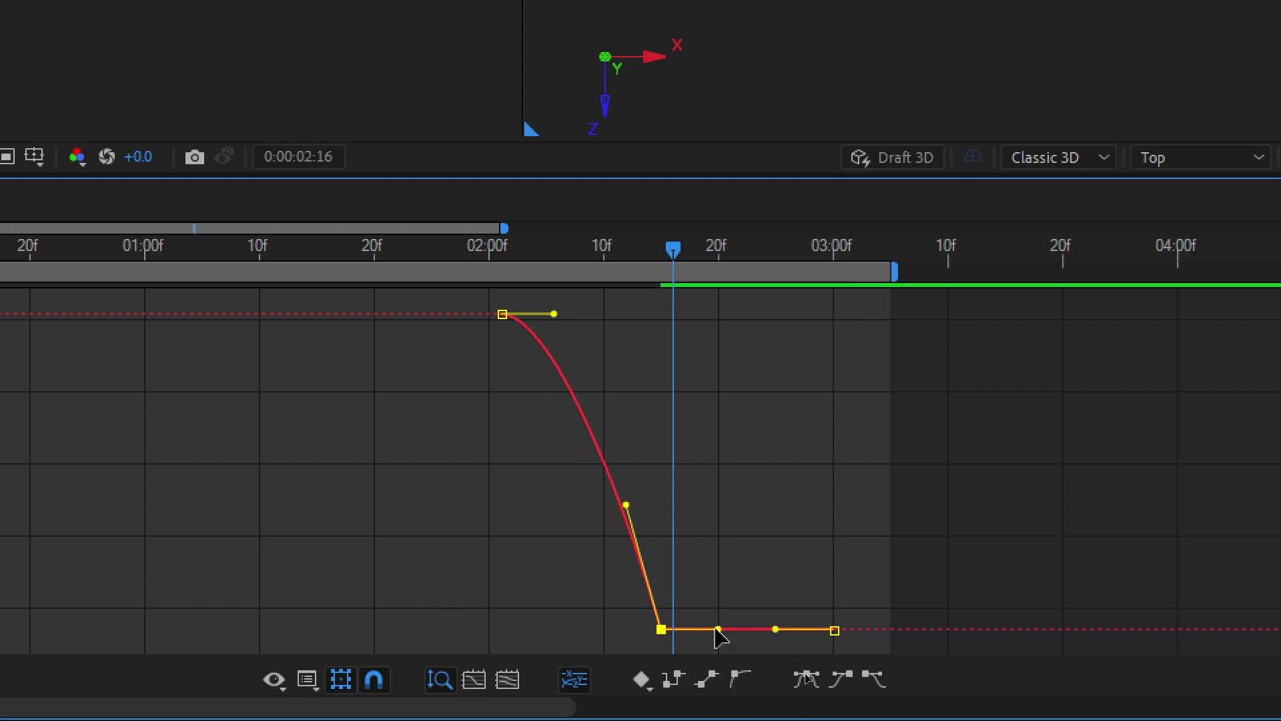
pyautogui.moveTo(718, 629); pyautogui.dragTo(685, 603)
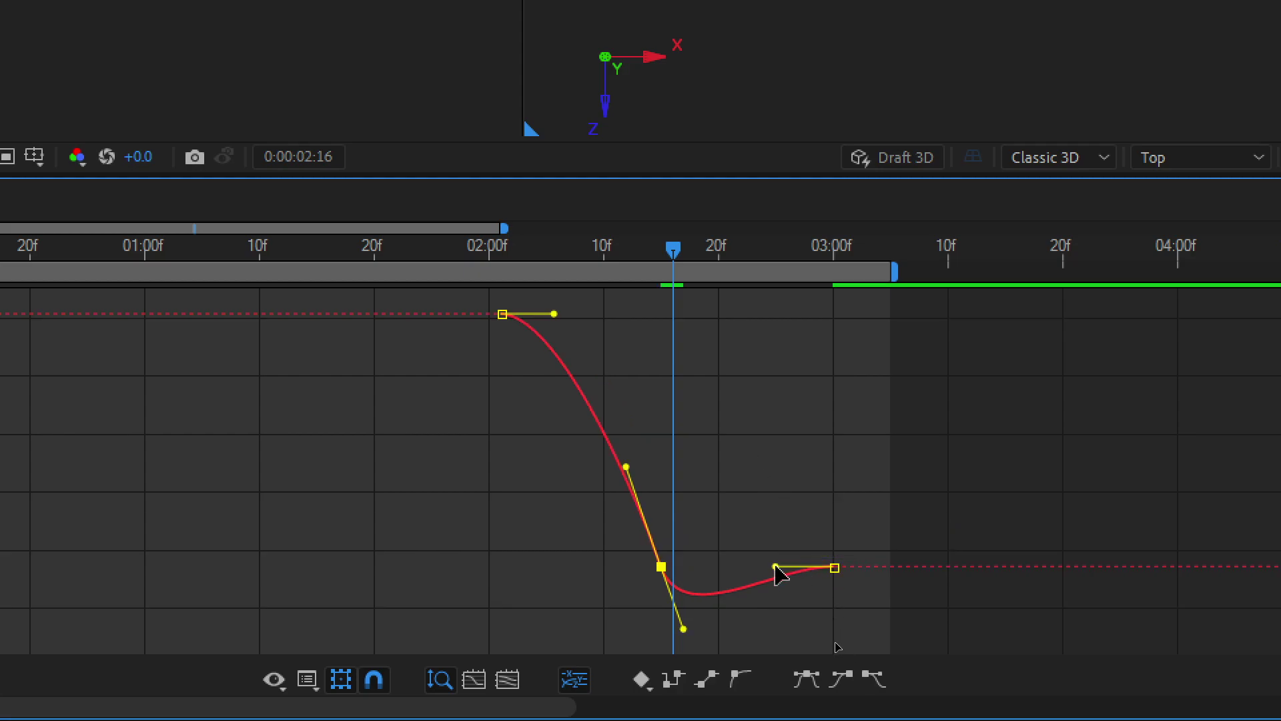
pyautogui.moveTo(775, 566); pyautogui.dragTo(755, 514)
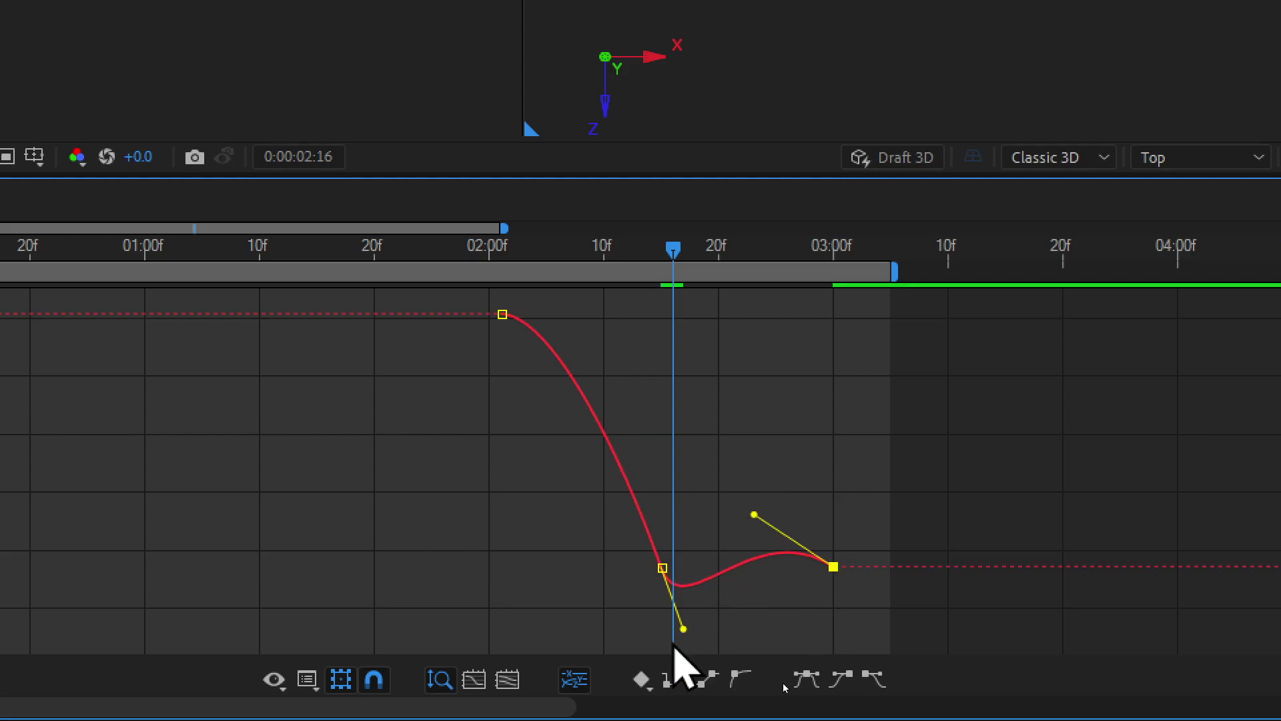
pyautogui.moveTo(683, 629)
pyautogui.mouseDown()
pyautogui.moveTo(700, 686)
pyautogui.moveTo(694, 640)
pyautogui.mouseUp()
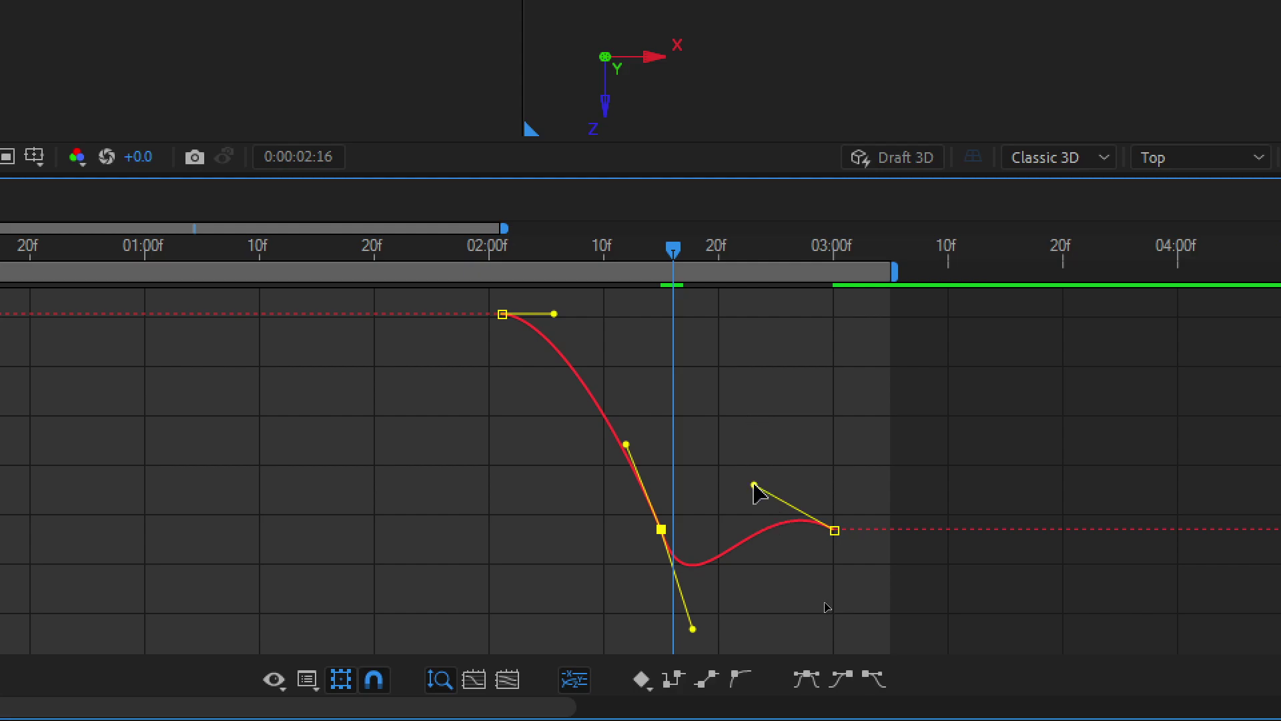
pyautogui.click(787, 417)
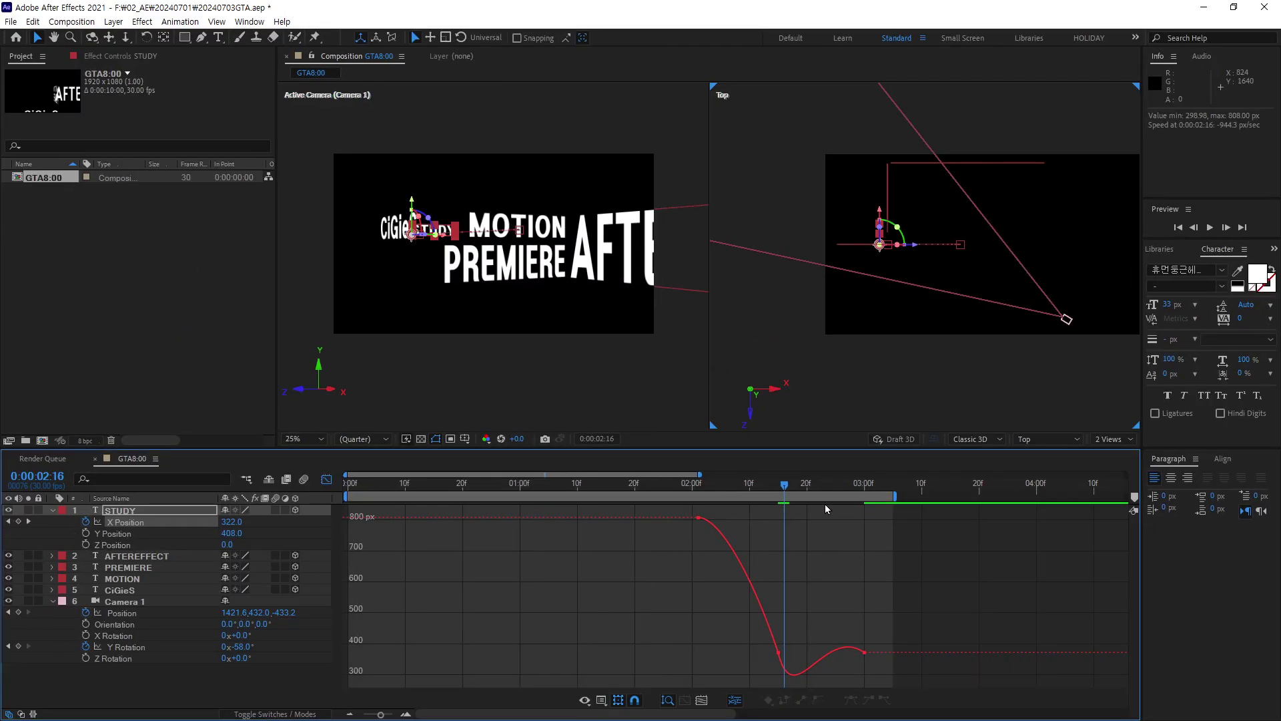
pyautogui.press('space')
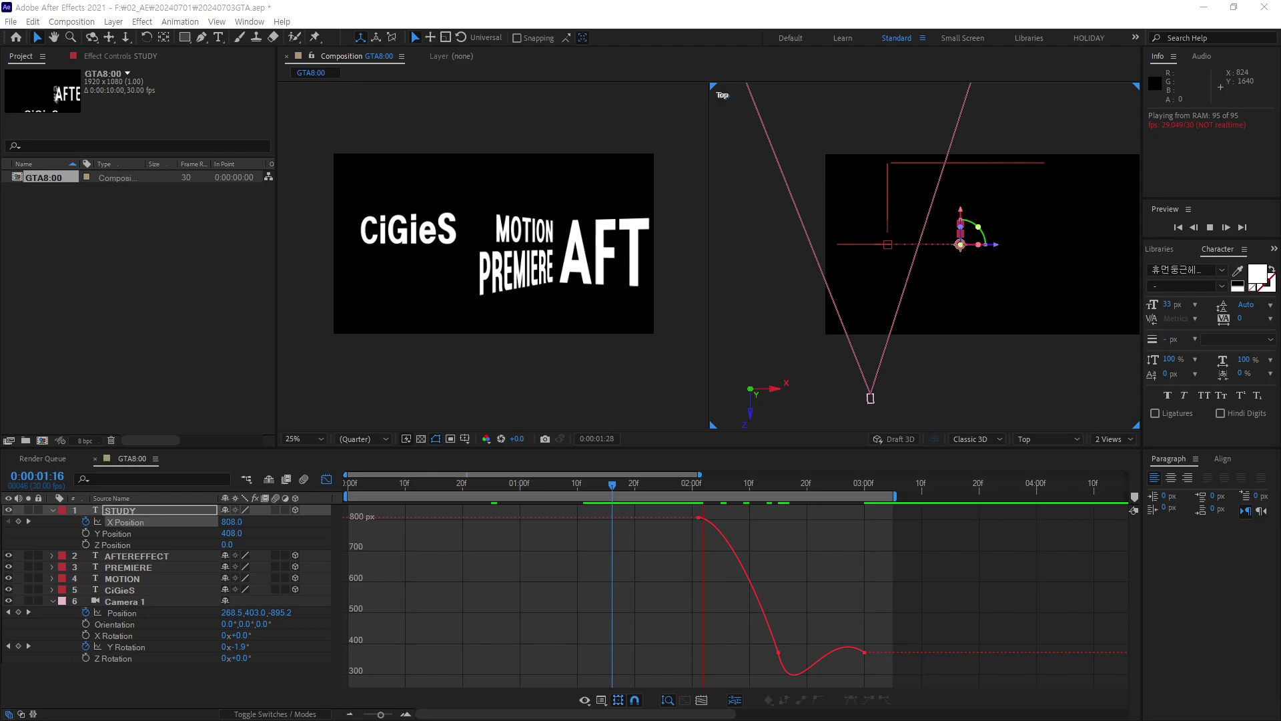
# Stop the preview and scrub to 2:26, where STUDY's X Position reads 386.7.
pyautogui.click(506, 497)
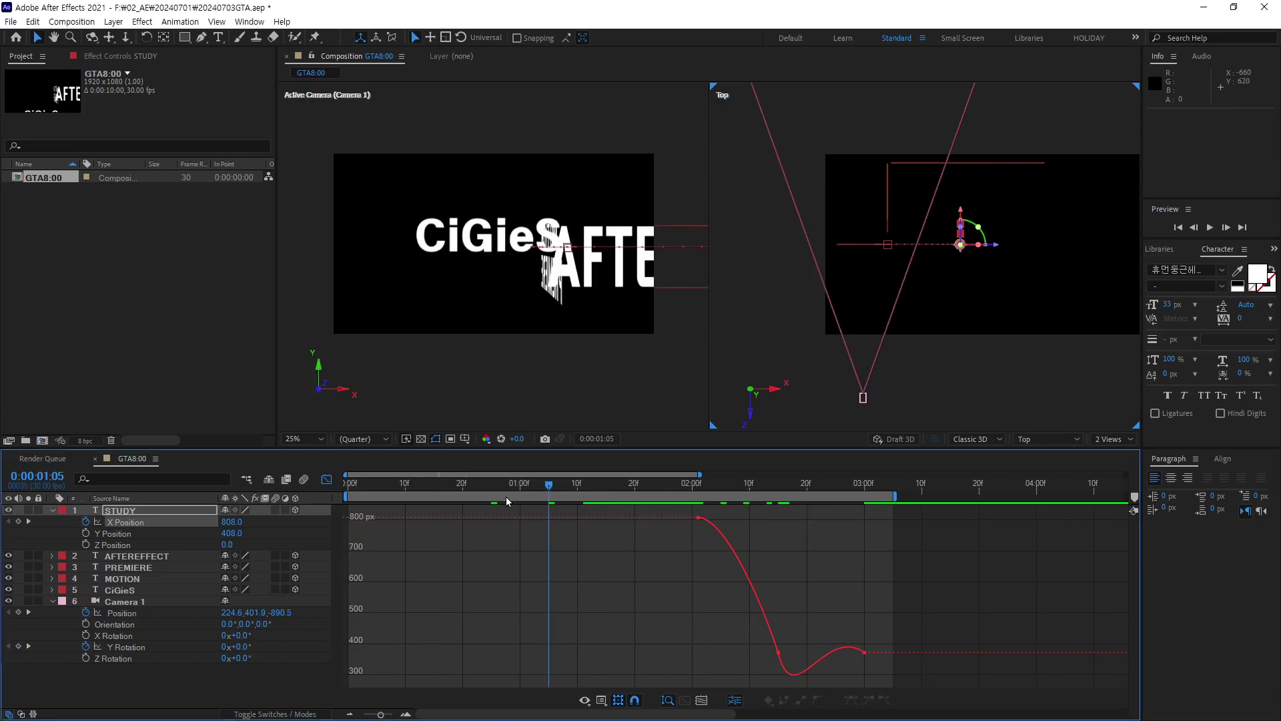
pyautogui.moveTo(506, 496); pyautogui.dragTo(815, 544)
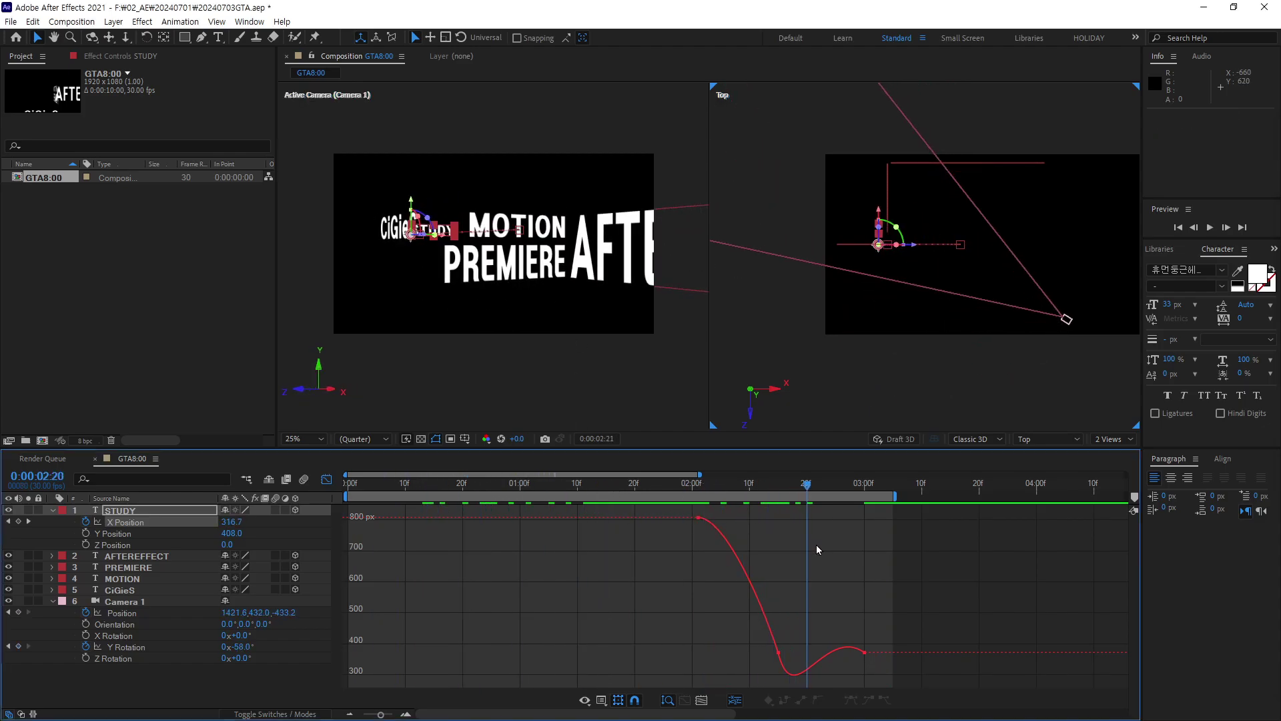
pyautogui.press('space')
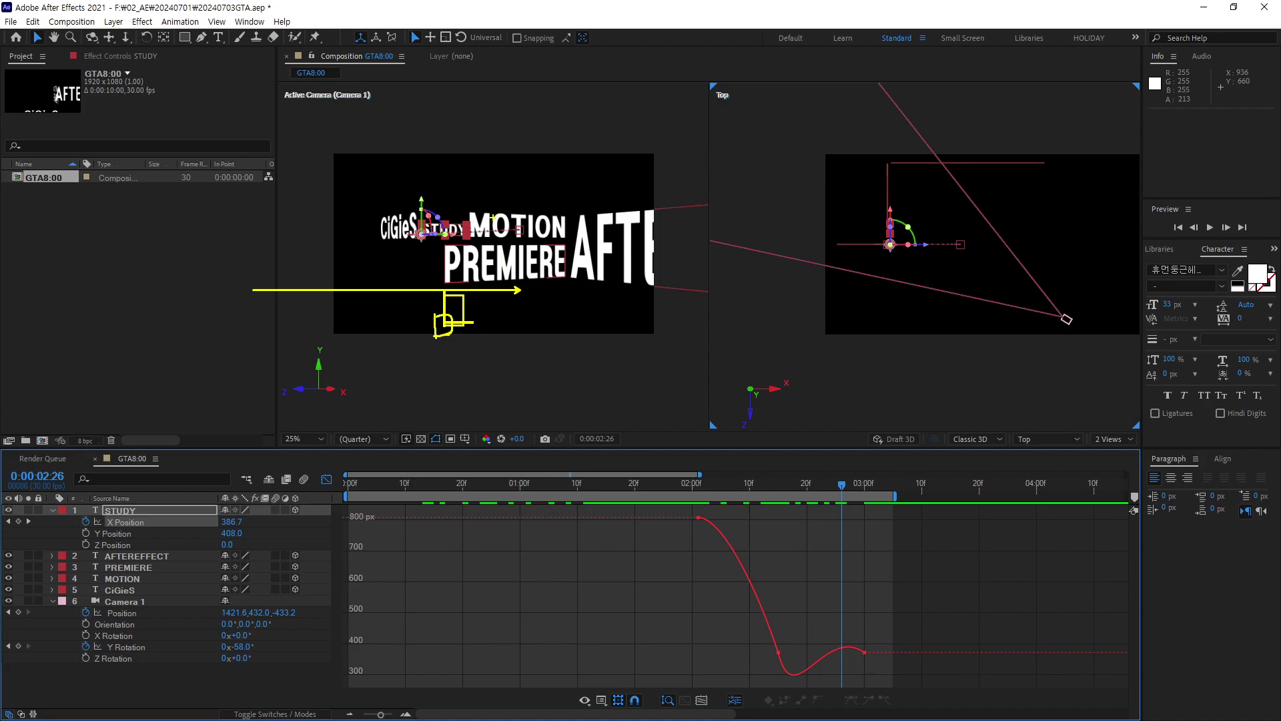
# Return to layer bars, expand PREMIERE with Transform collapsed, and show its Animate text properties.
pyautogui.click(325, 480)
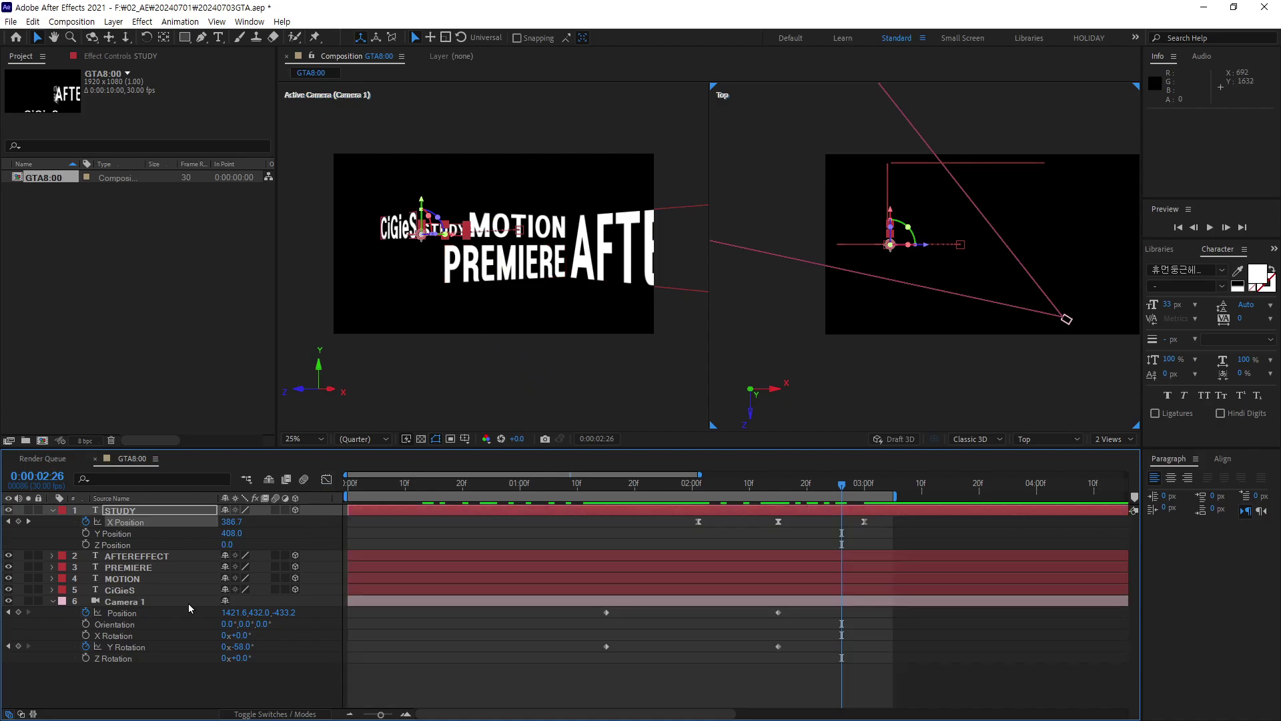
pyautogui.click(53, 511)
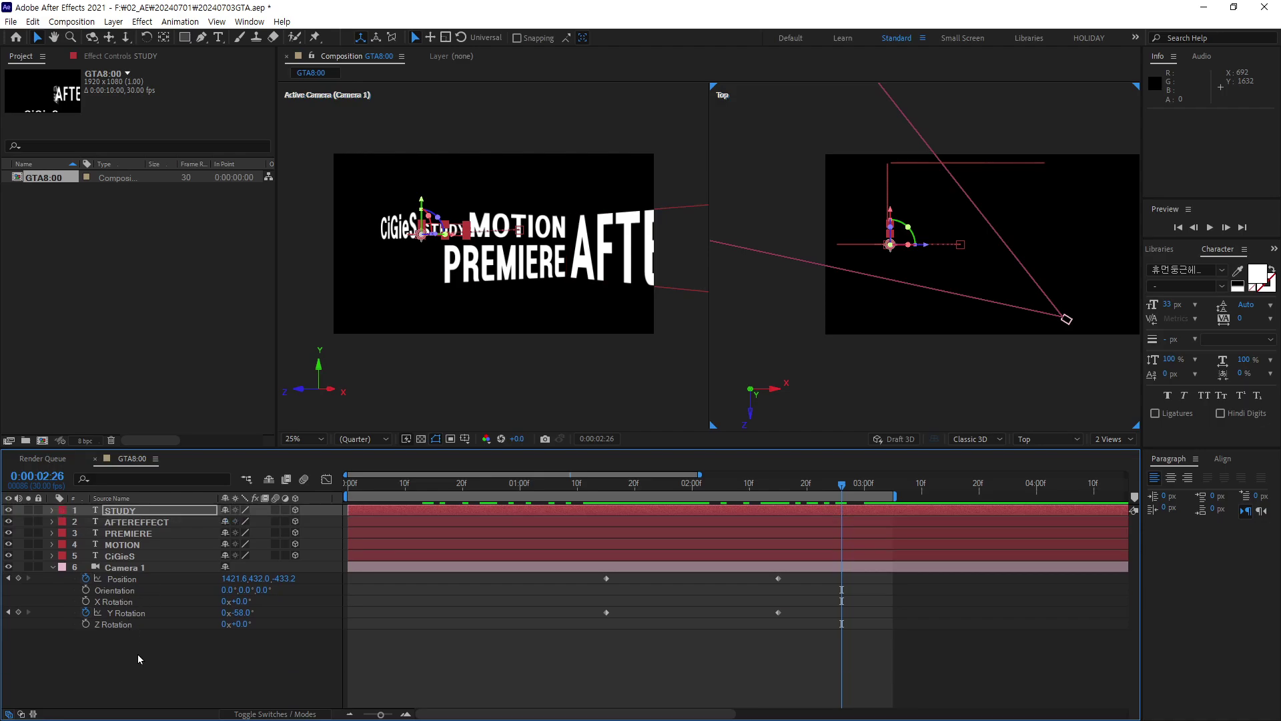
pyautogui.click(138, 654)
pyautogui.click(137, 538)
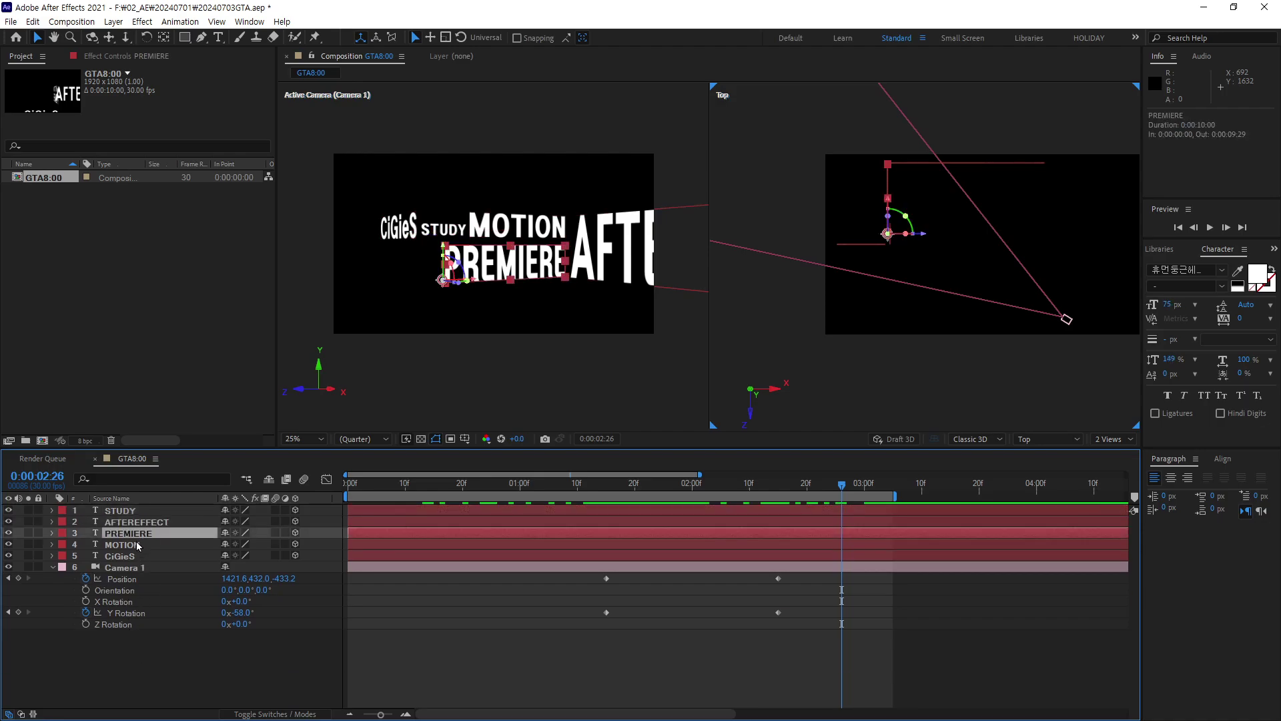
pyautogui.click(53, 533)
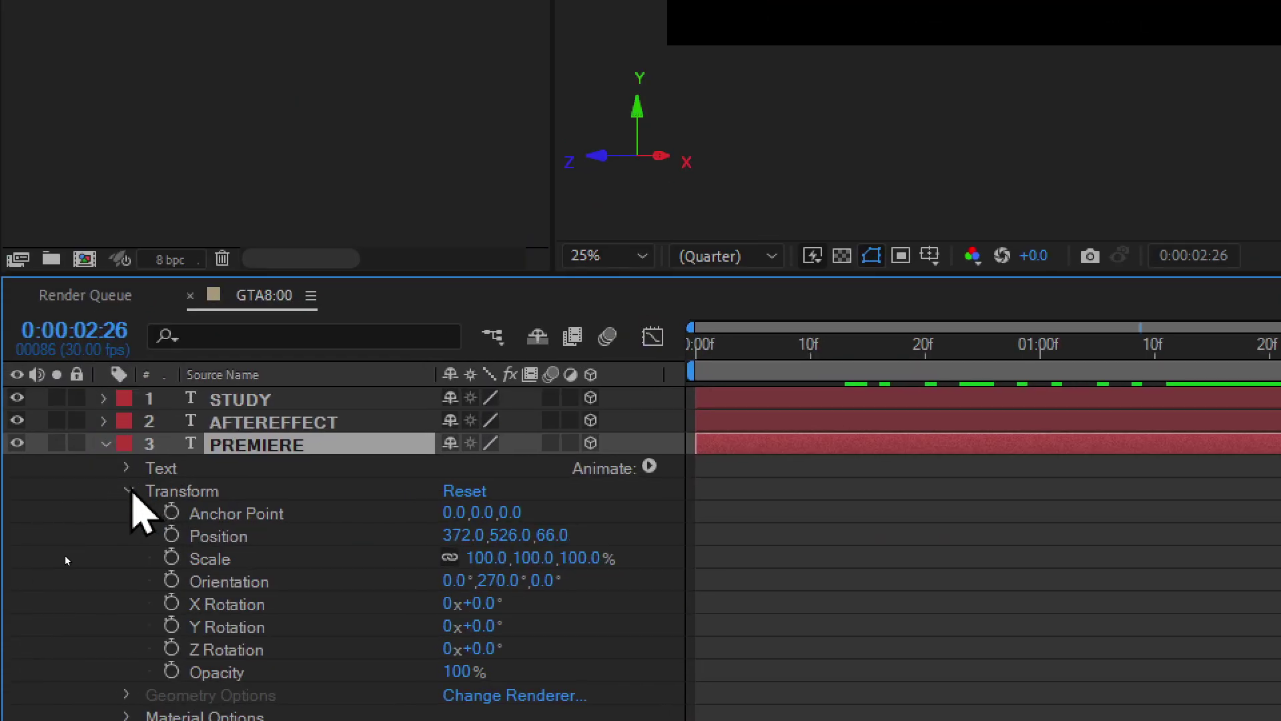
pyautogui.click(130, 492)
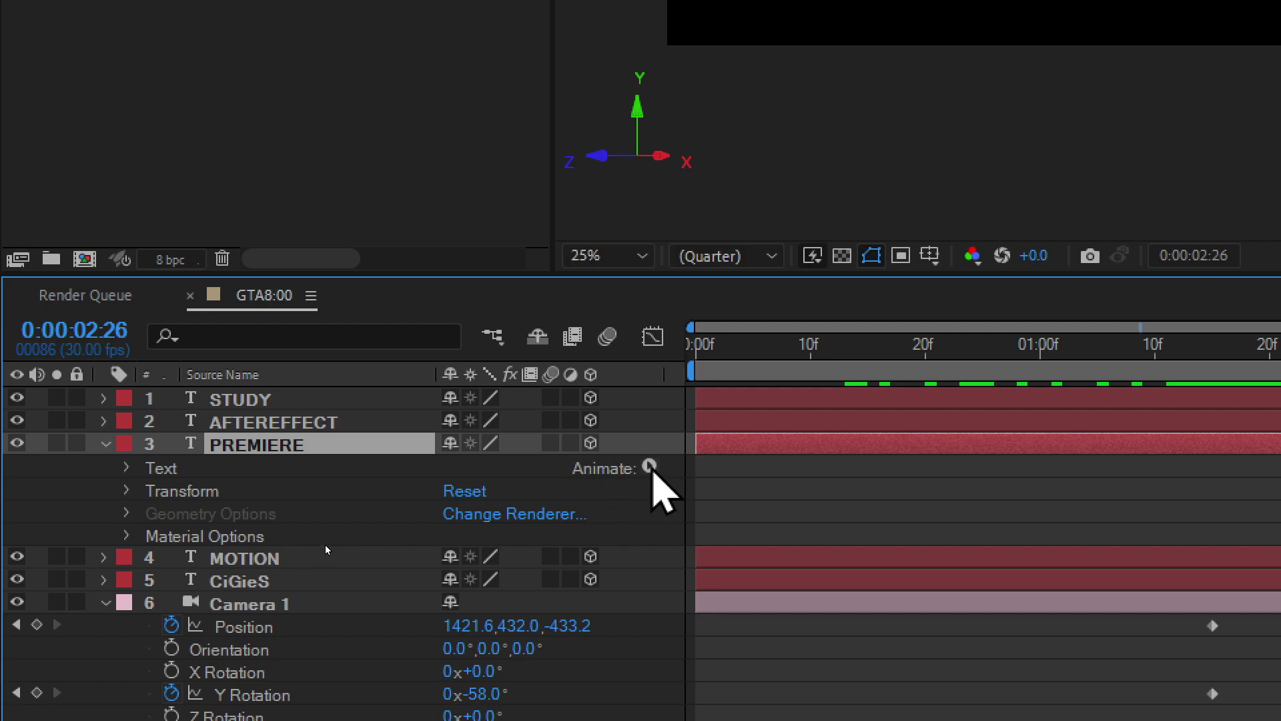
pyautogui.click(649, 468)
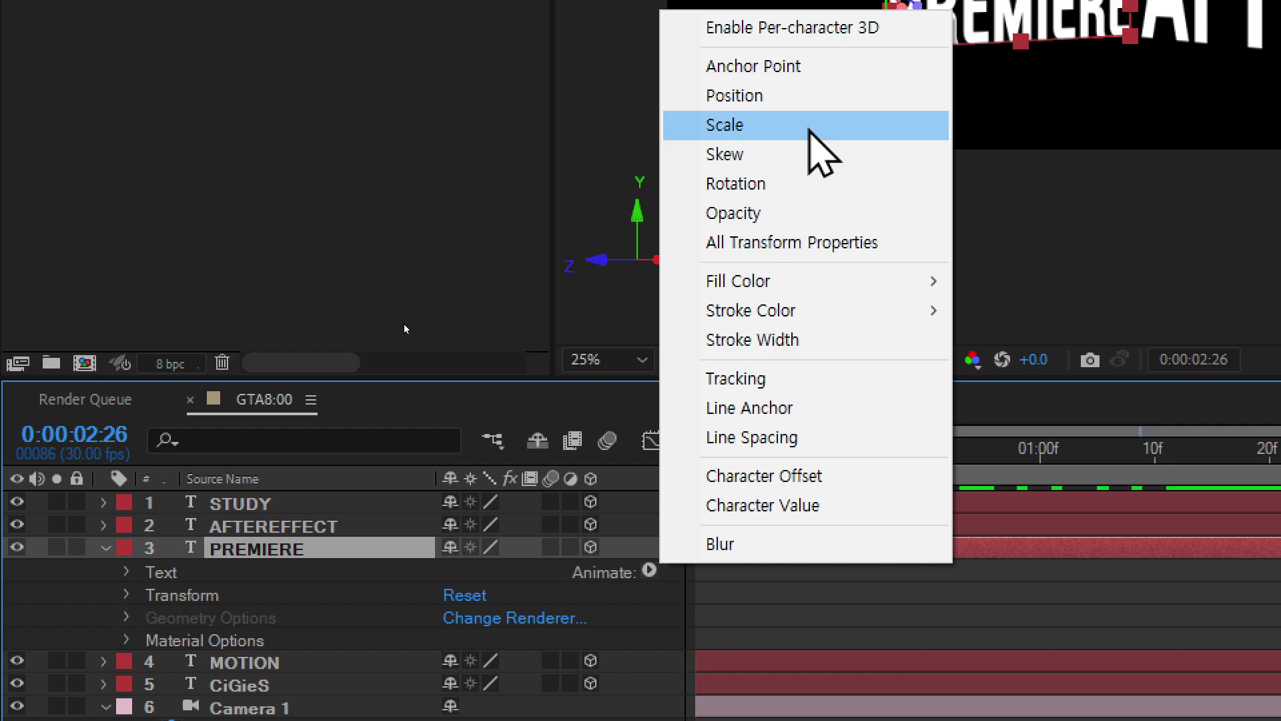
# Add a Scale animator to PREMIERE set to 0% and expand Range Selector 1.
pyautogui.click(809, 127)
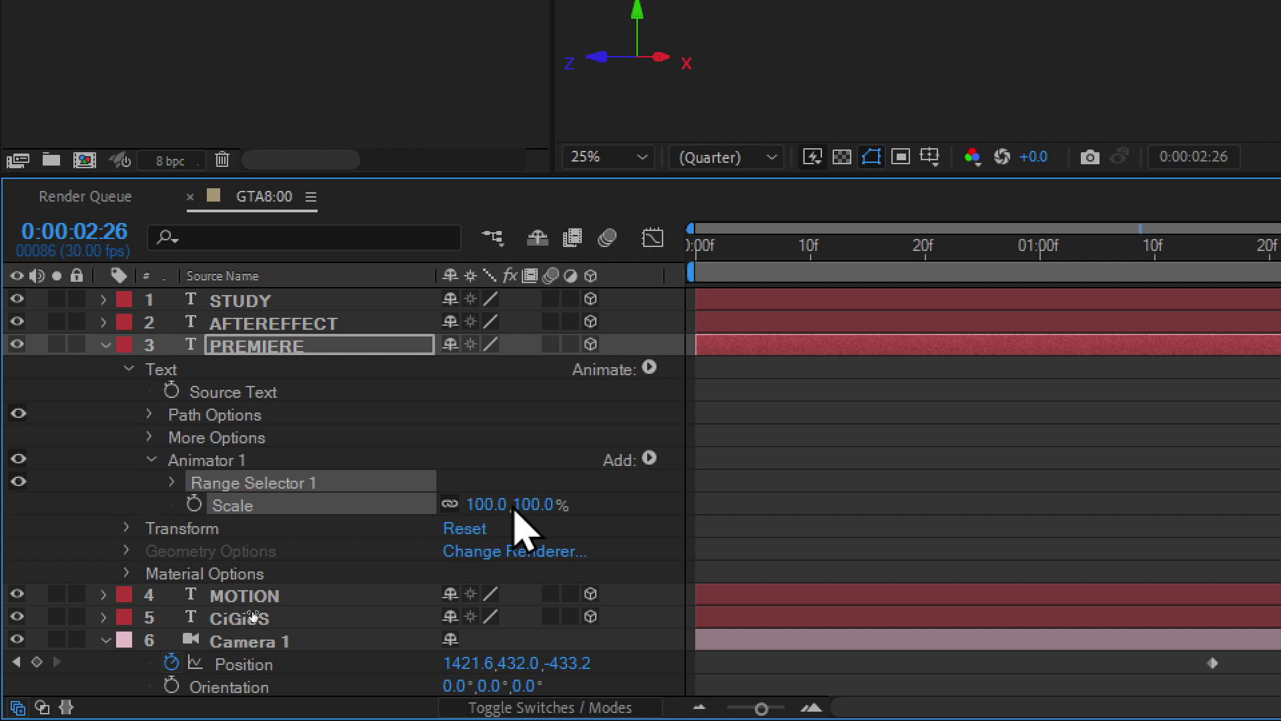
pyautogui.click(489, 505)
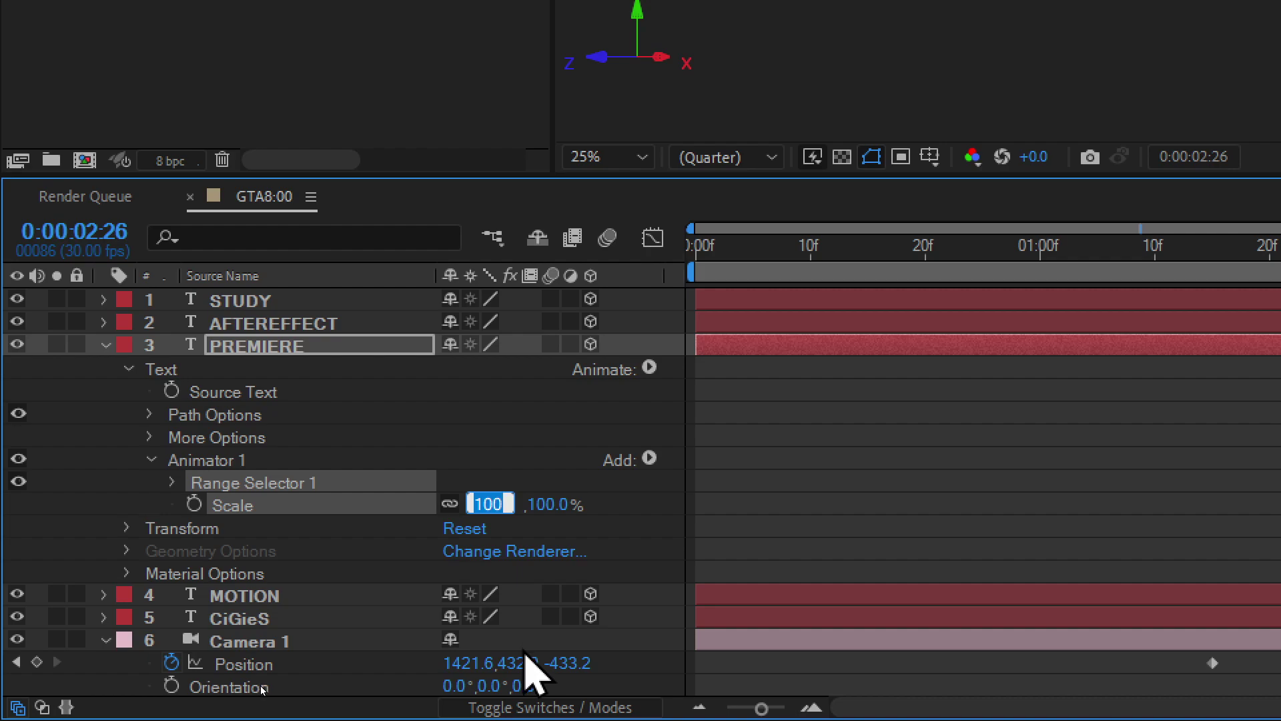
pyautogui.write('0')
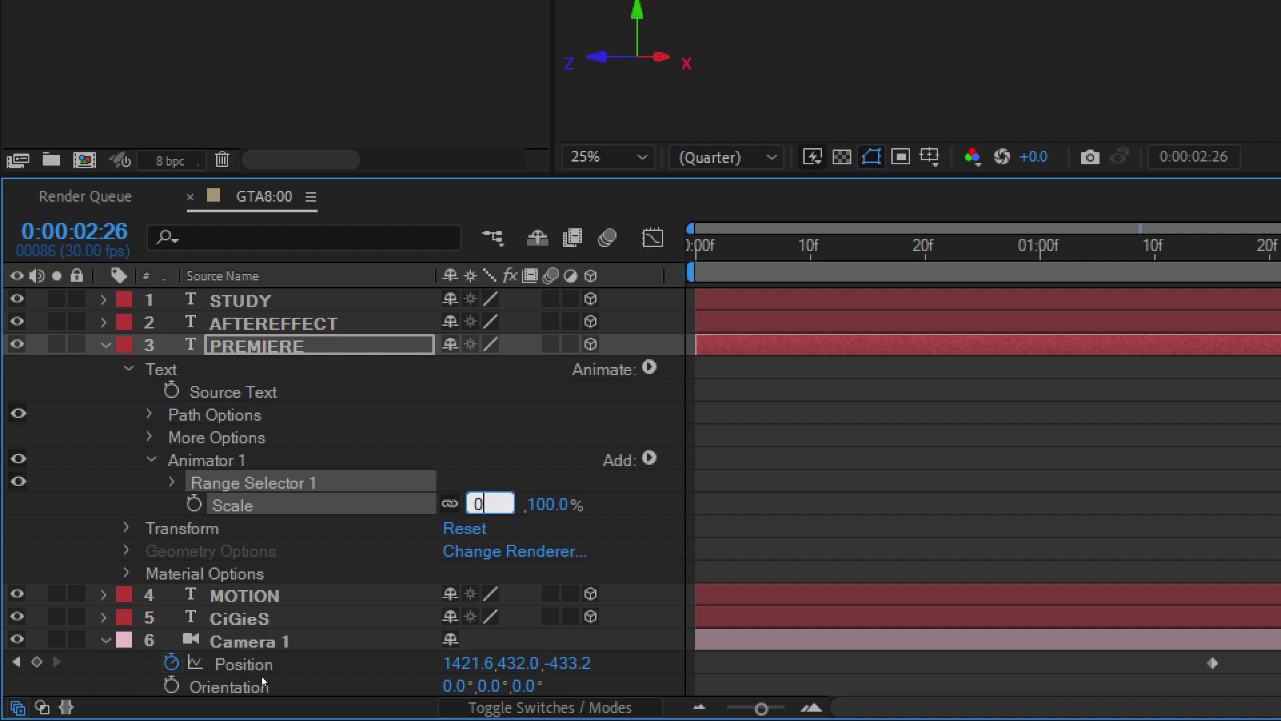
pyautogui.press('Return')
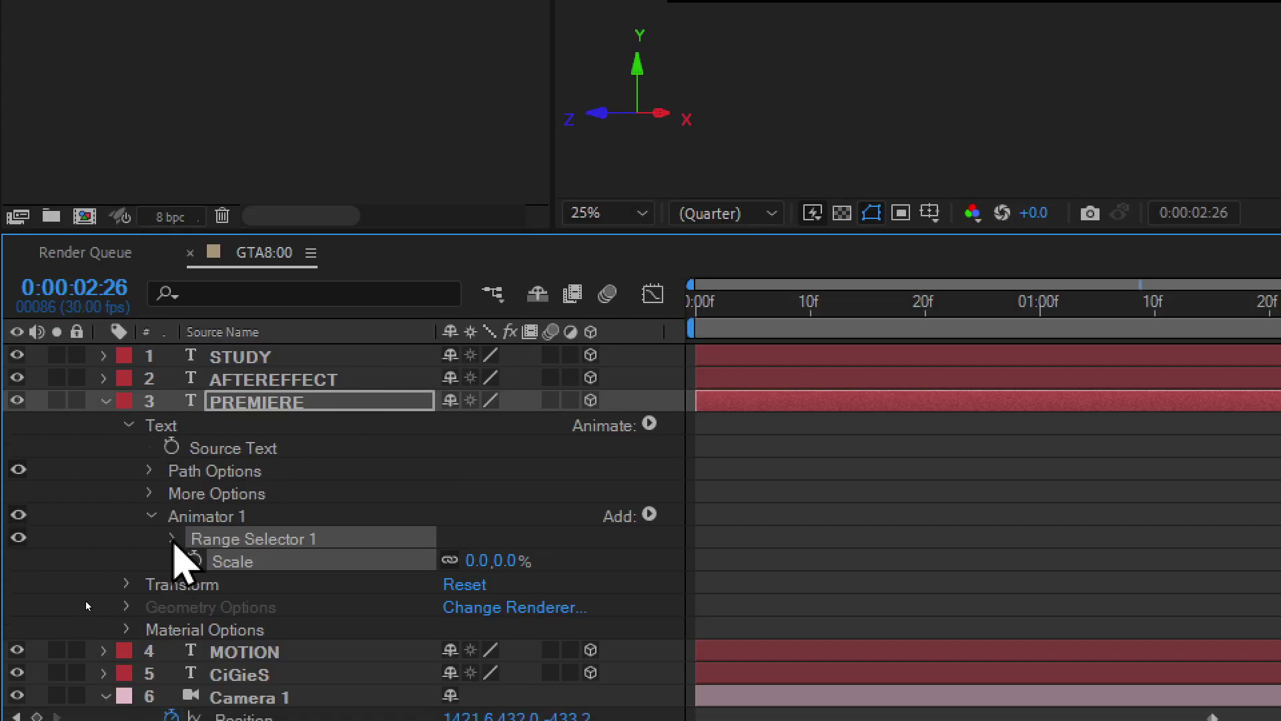
pyautogui.click(175, 482)
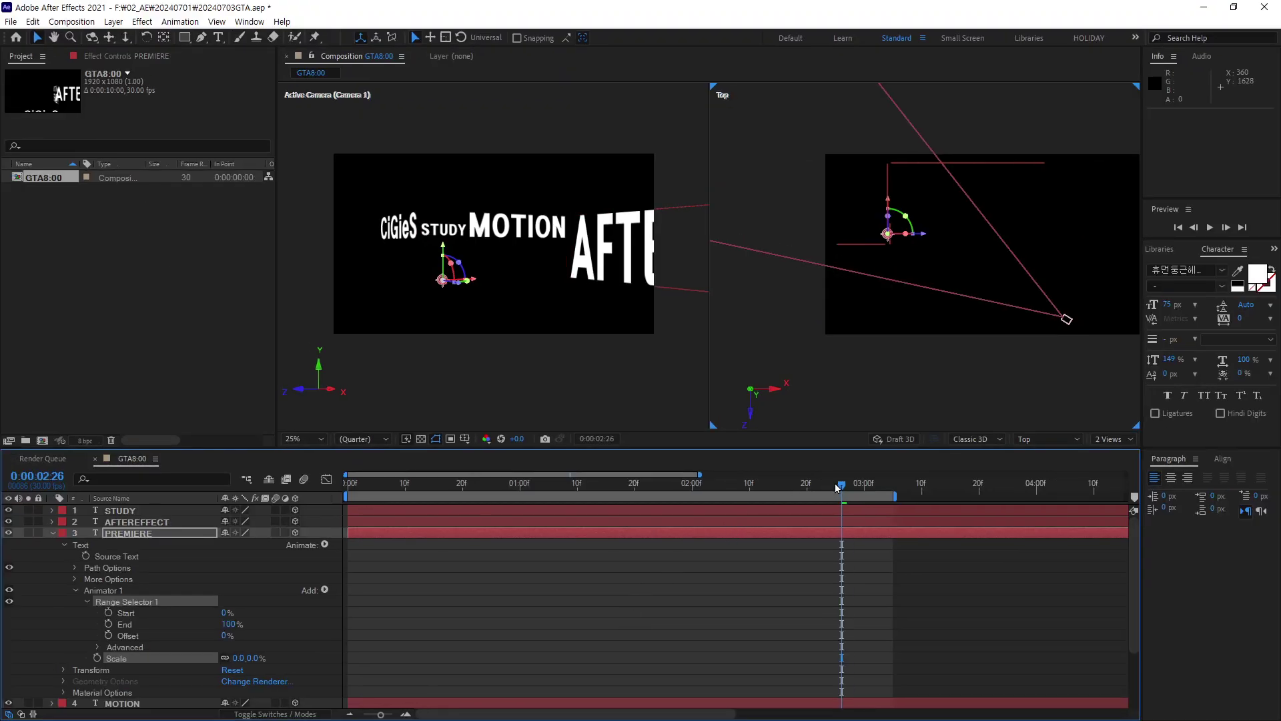
pyautogui.moveTo(838, 483)
pyautogui.mouseDown()
pyautogui.moveTo(564, 519)
pyautogui.moveTo(775, 537)
pyautogui.mouseUp()
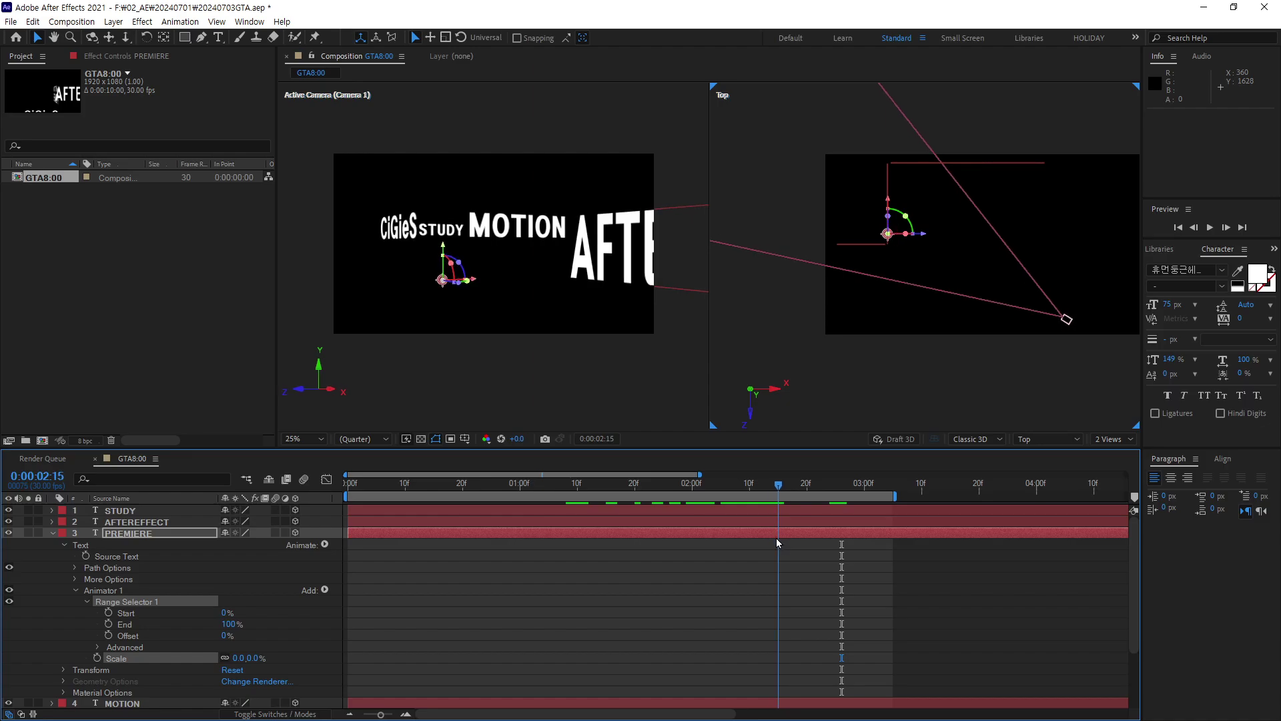
# Extend the work area to the end of the 10-second comp.
pyautogui.moveTo(894, 496); pyautogui.dragTo(1195, 539)
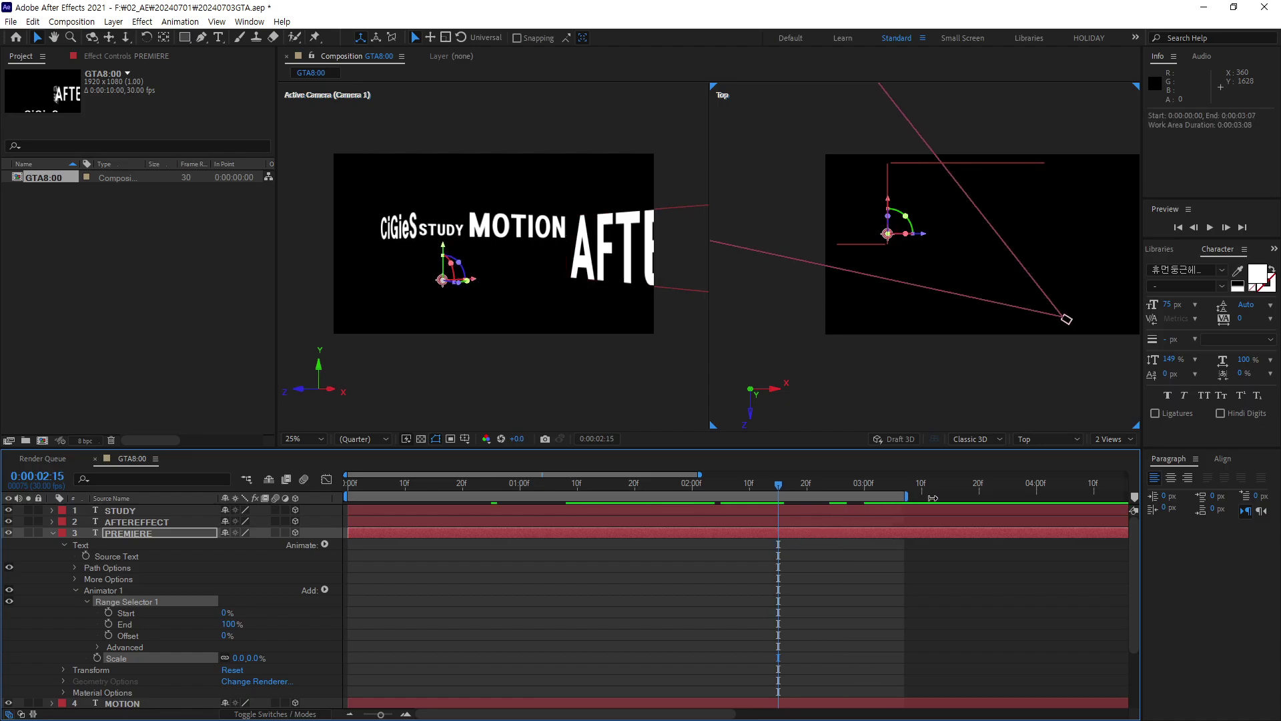
pyautogui.hscroll(-10, 646, 595)
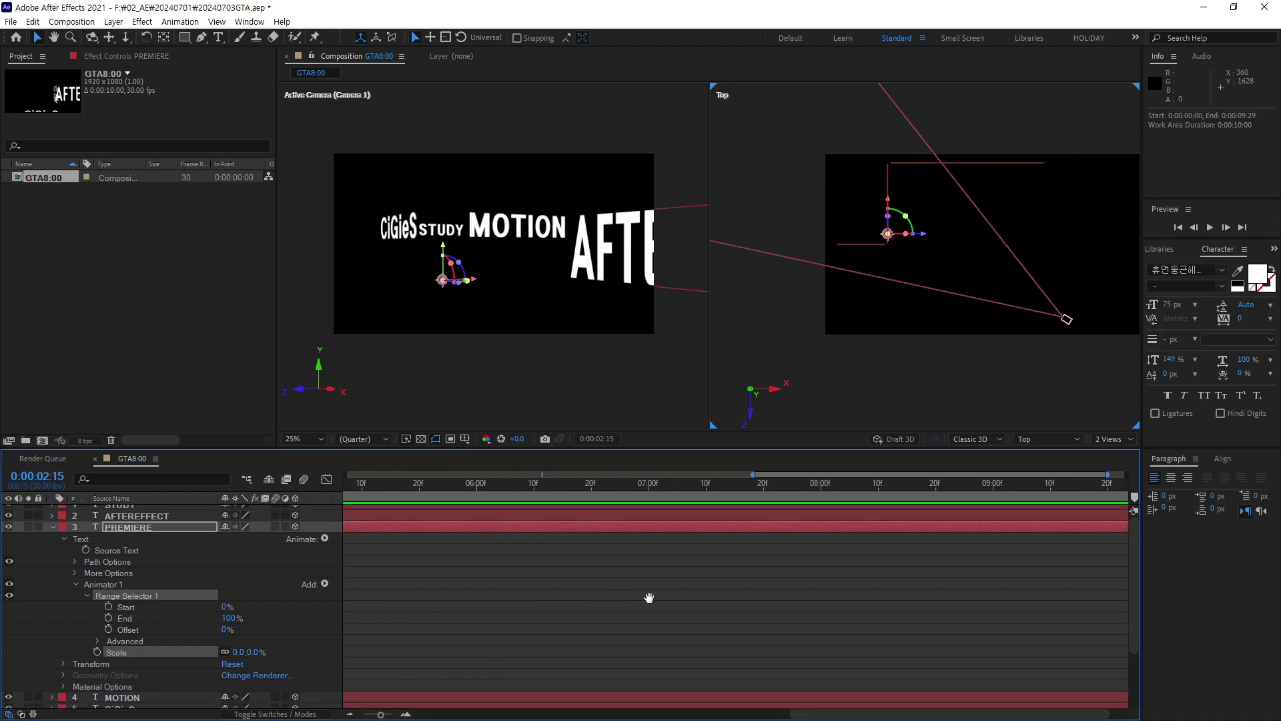
pyautogui.scroll(-3, 814, 601)
pyautogui.scroll(3, 786, 615)
pyautogui.press('v')
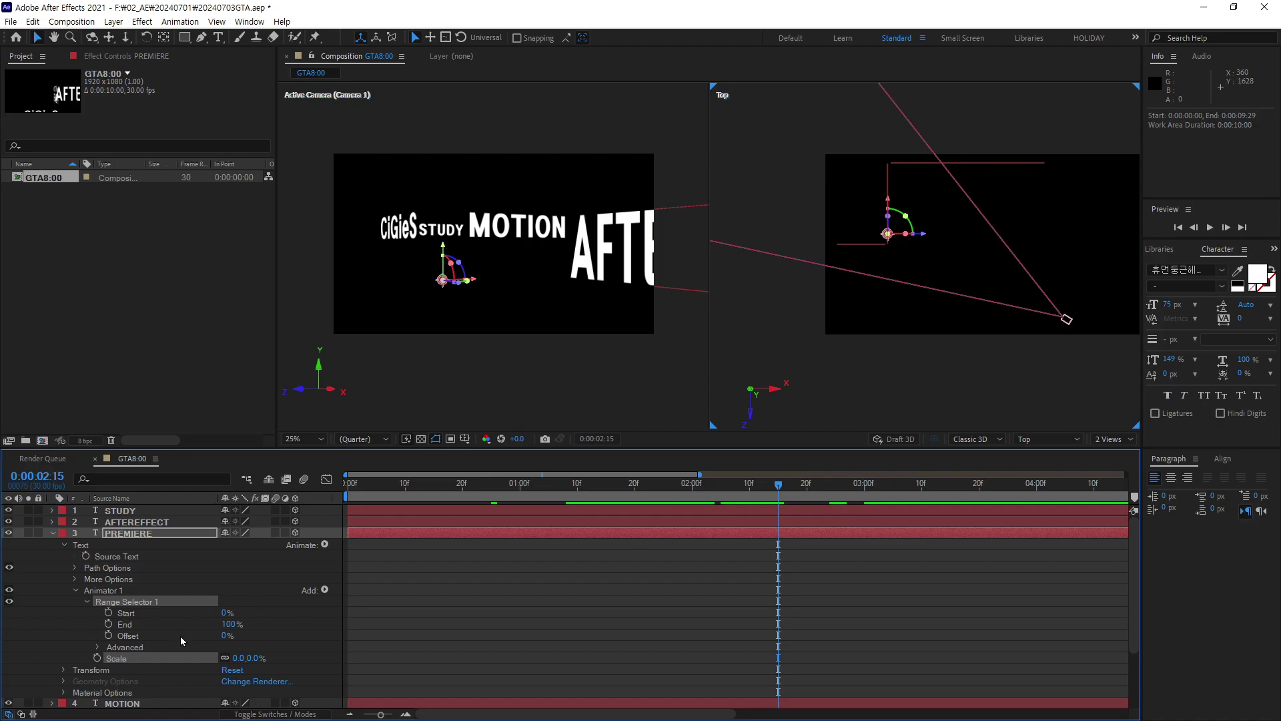
# Keyframe the range selector Offset from -100% at 2:15 to 100% at 3:15.
pyautogui.moveTo(227, 634); pyautogui.dragTo(137, 656)
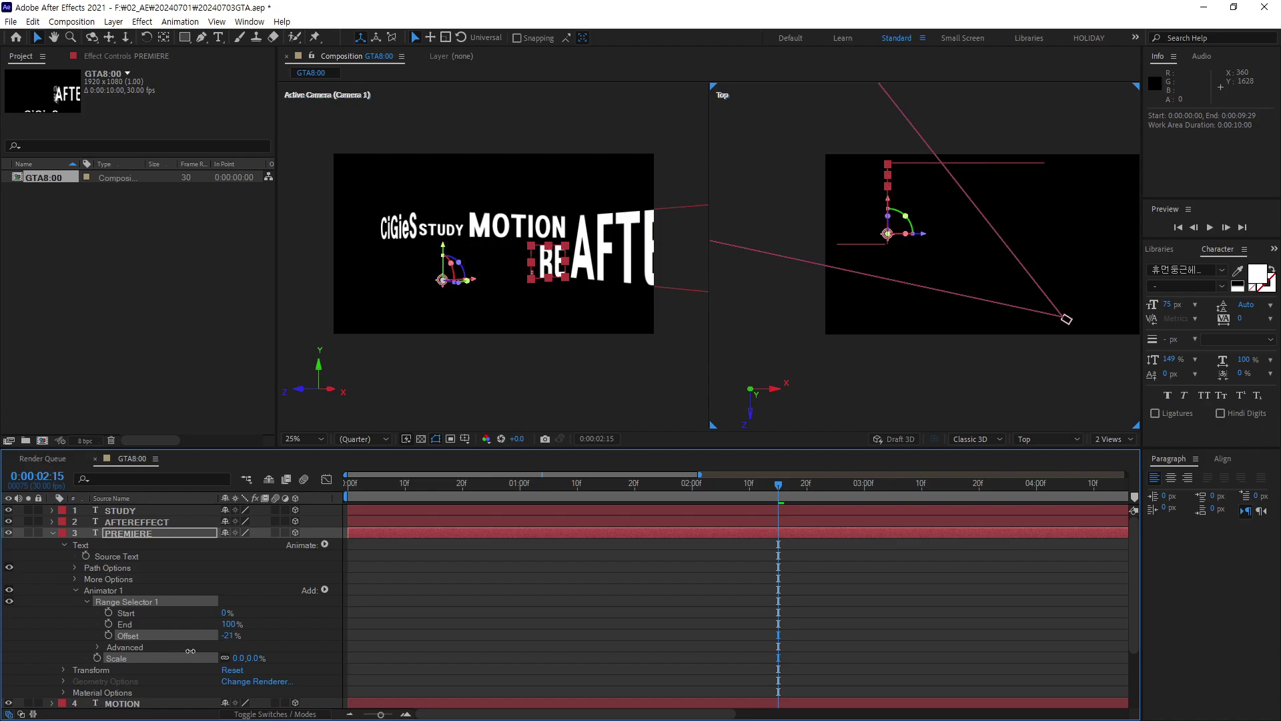
pyautogui.click(109, 635)
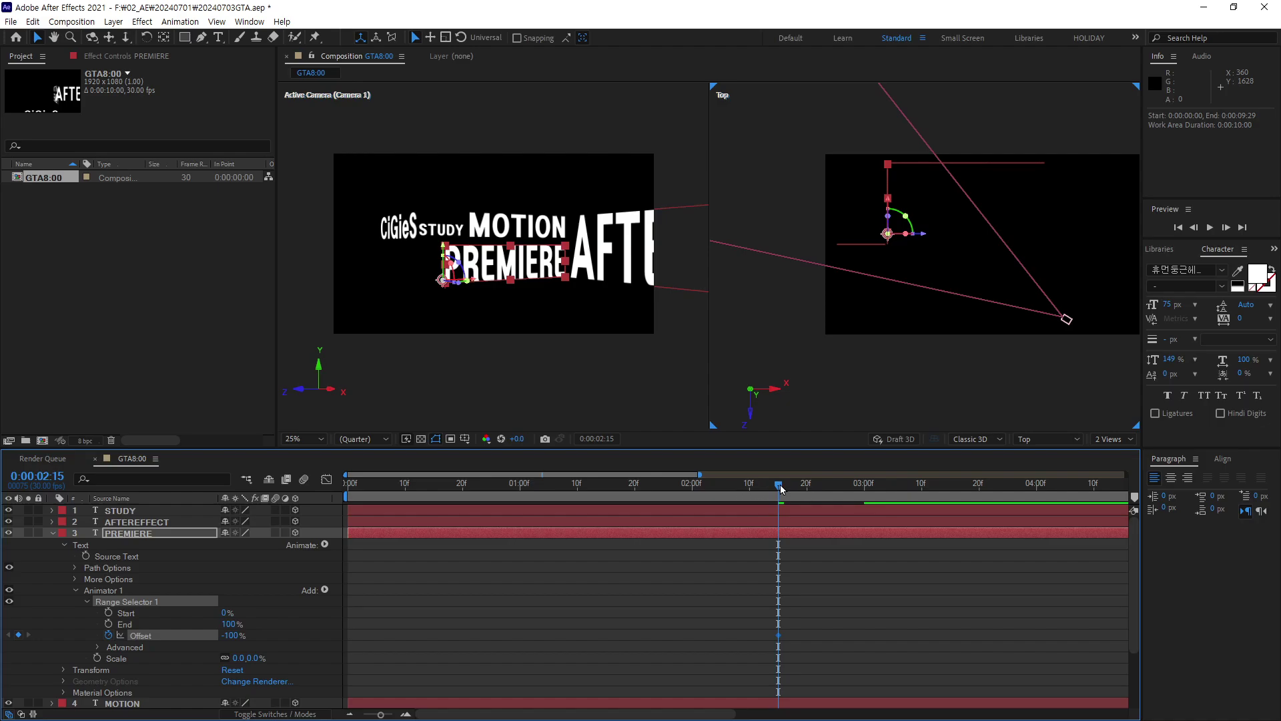
pyautogui.moveTo(777, 486); pyautogui.dragTo(950, 491)
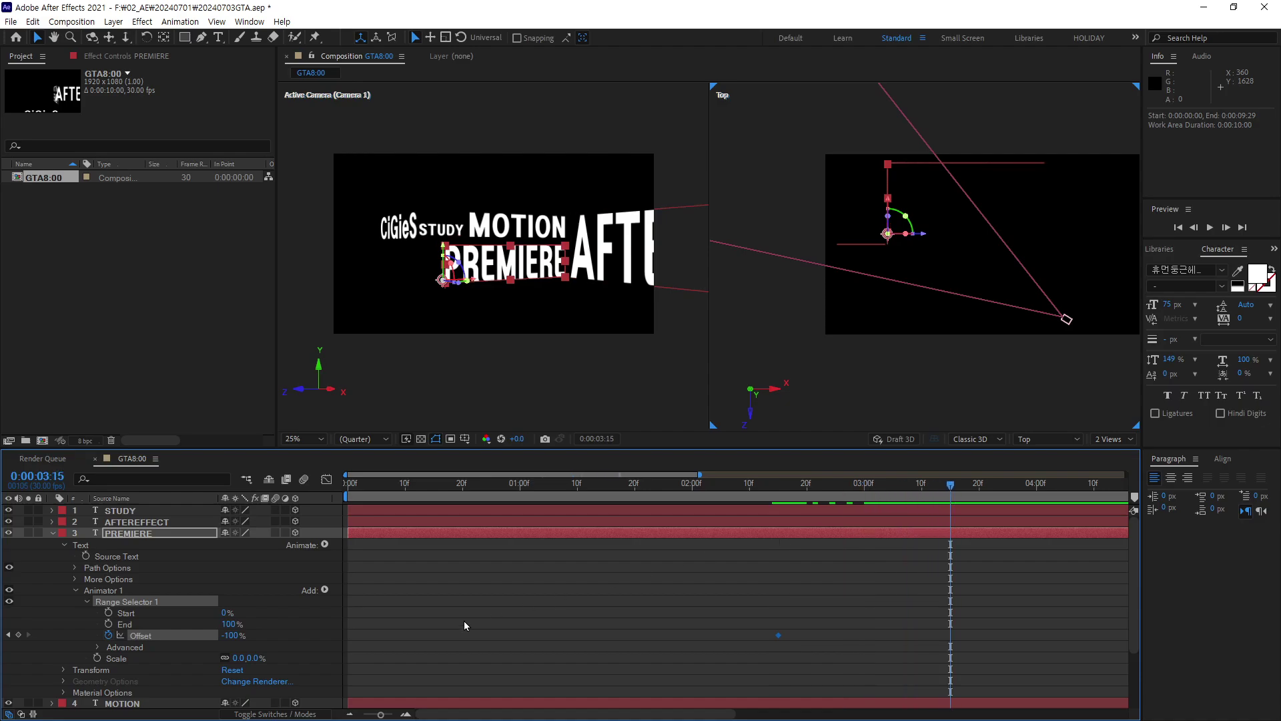
pyautogui.moveTo(234, 635); pyautogui.dragTo(381, 625)
pyautogui.moveTo(861, 500); pyautogui.dragTo(853, 522)
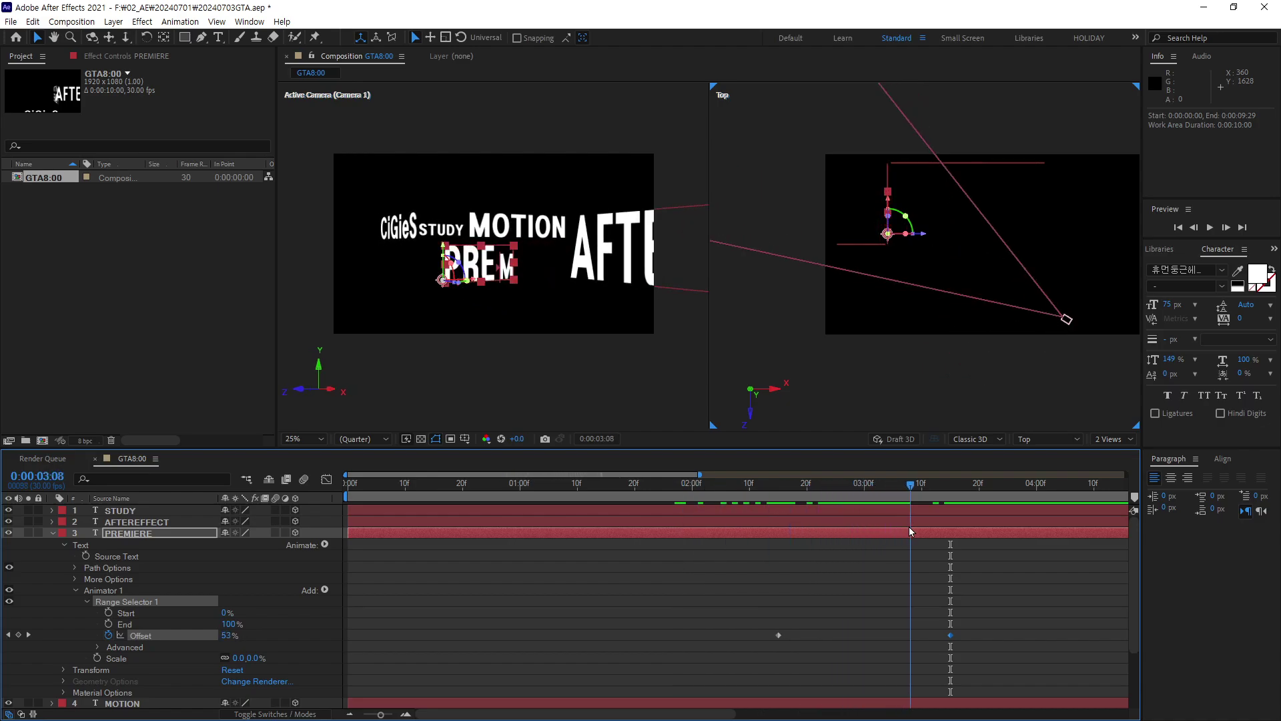
pyautogui.moveTo(852, 525)
pyautogui.mouseDown()
pyautogui.moveTo(974, 531)
pyautogui.moveTo(848, 526)
pyautogui.moveTo(948, 536)
pyautogui.moveTo(858, 538)
pyautogui.moveTo(948, 543)
pyautogui.moveTo(901, 551)
pyautogui.mouseUp()
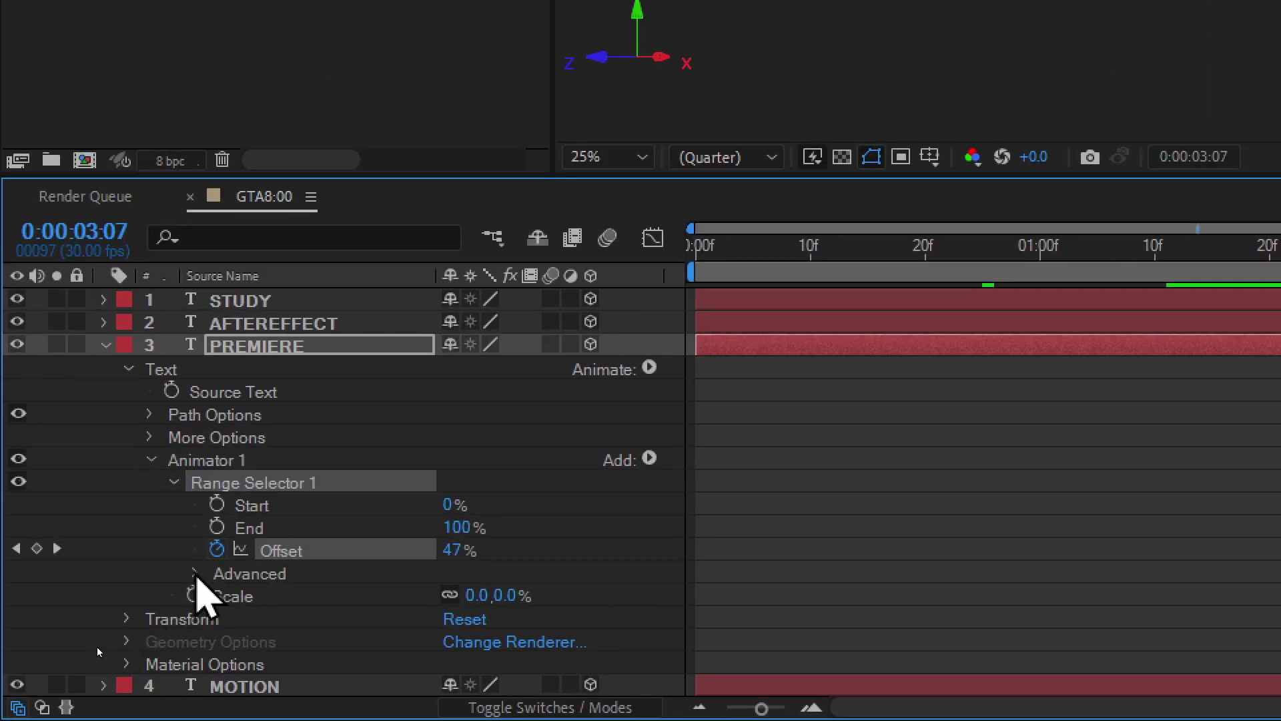
# Change PREMIERE's range selector Shape under Advanced to Ramp Up, then scrub back to review the reveal.
pyautogui.click(196, 574)
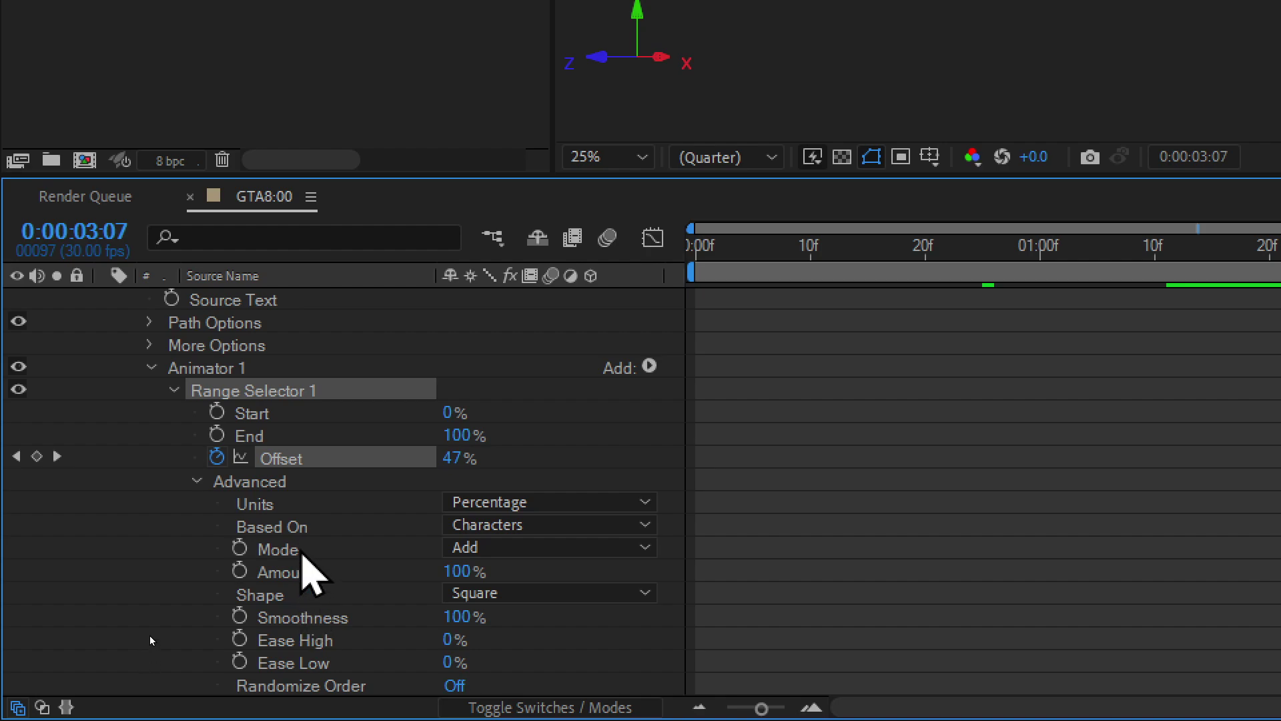
pyautogui.click(286, 596)
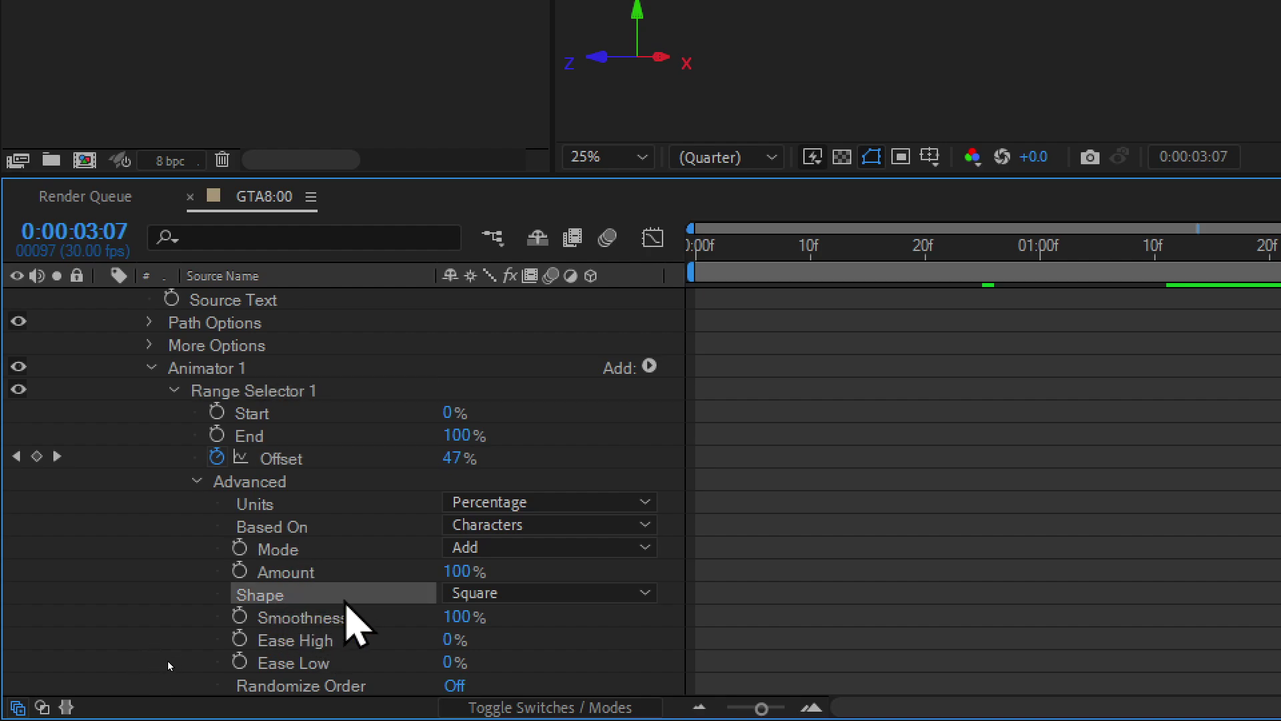
pyautogui.click(578, 601)
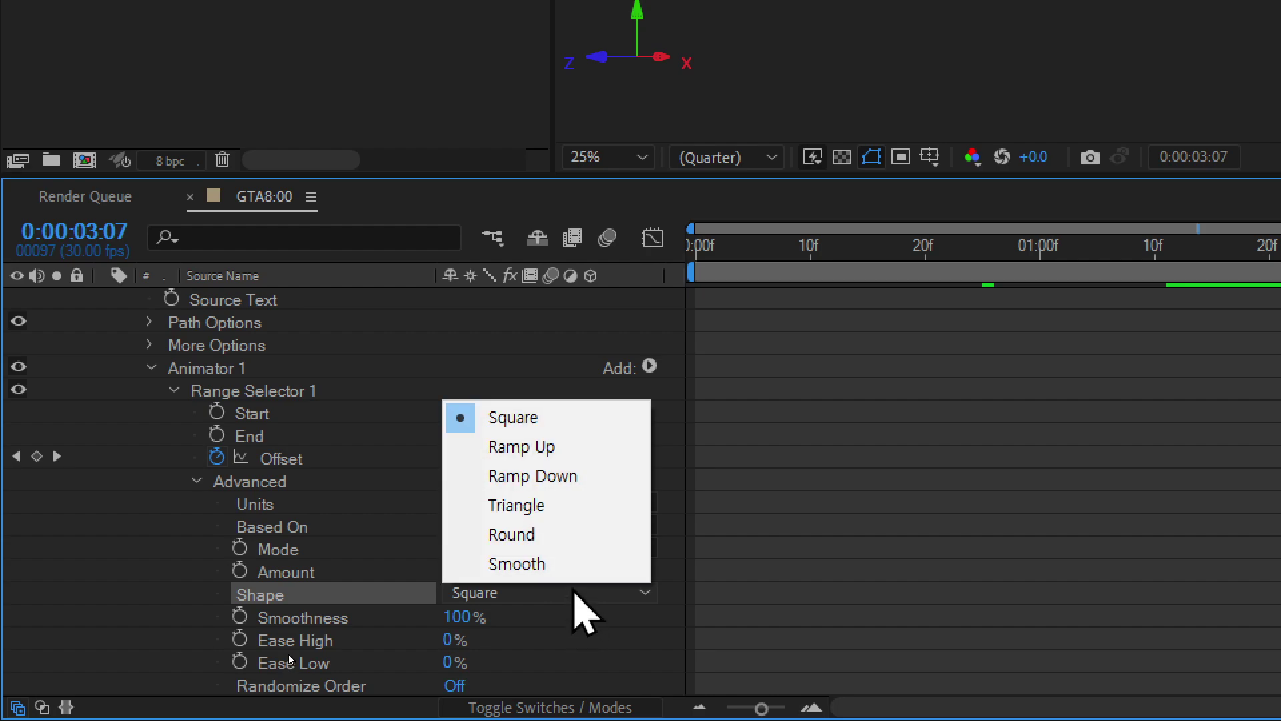
pyautogui.click(546, 451)
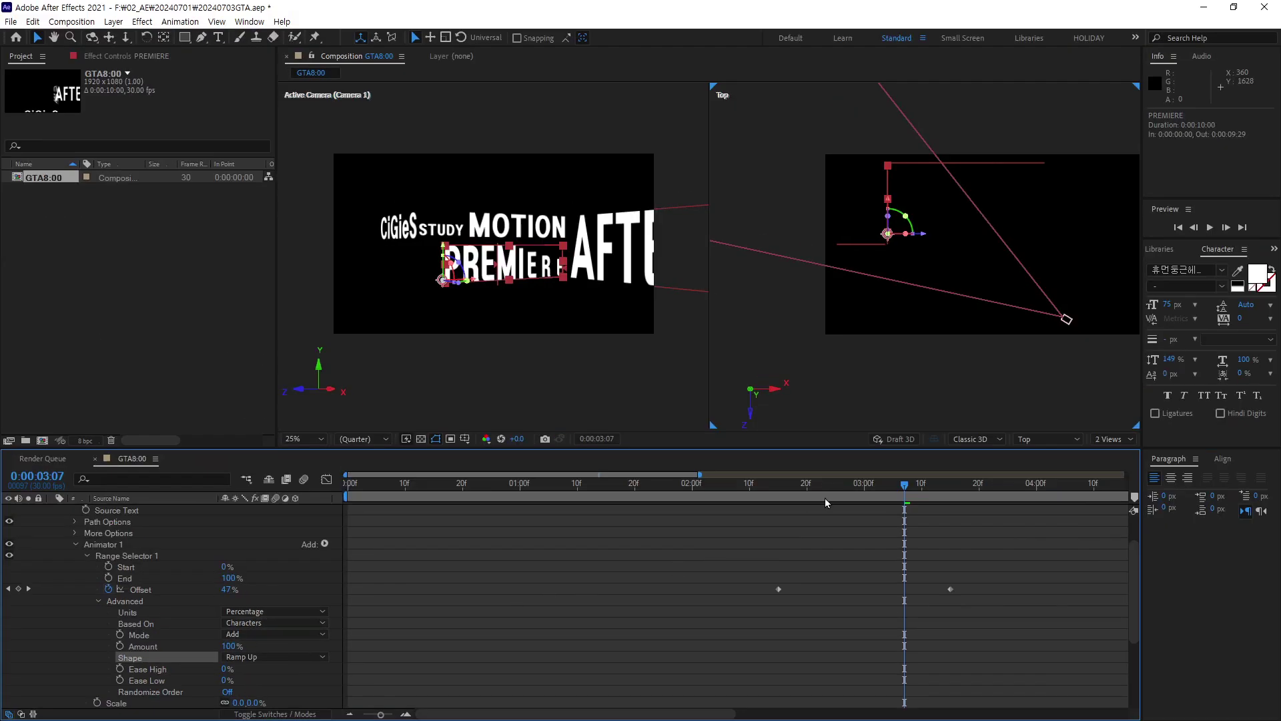
pyautogui.moveTo(905, 492)
pyautogui.mouseDown()
pyautogui.moveTo(758, 508)
pyautogui.moveTo(978, 510)
pyautogui.moveTo(708, 510)
pyautogui.moveTo(919, 509)
pyautogui.moveTo(746, 514)
pyautogui.mouseUp()
# Preview and scrub back and forth through PREMIERE's Ramp Up letter reveal.
pyautogui.press('space')
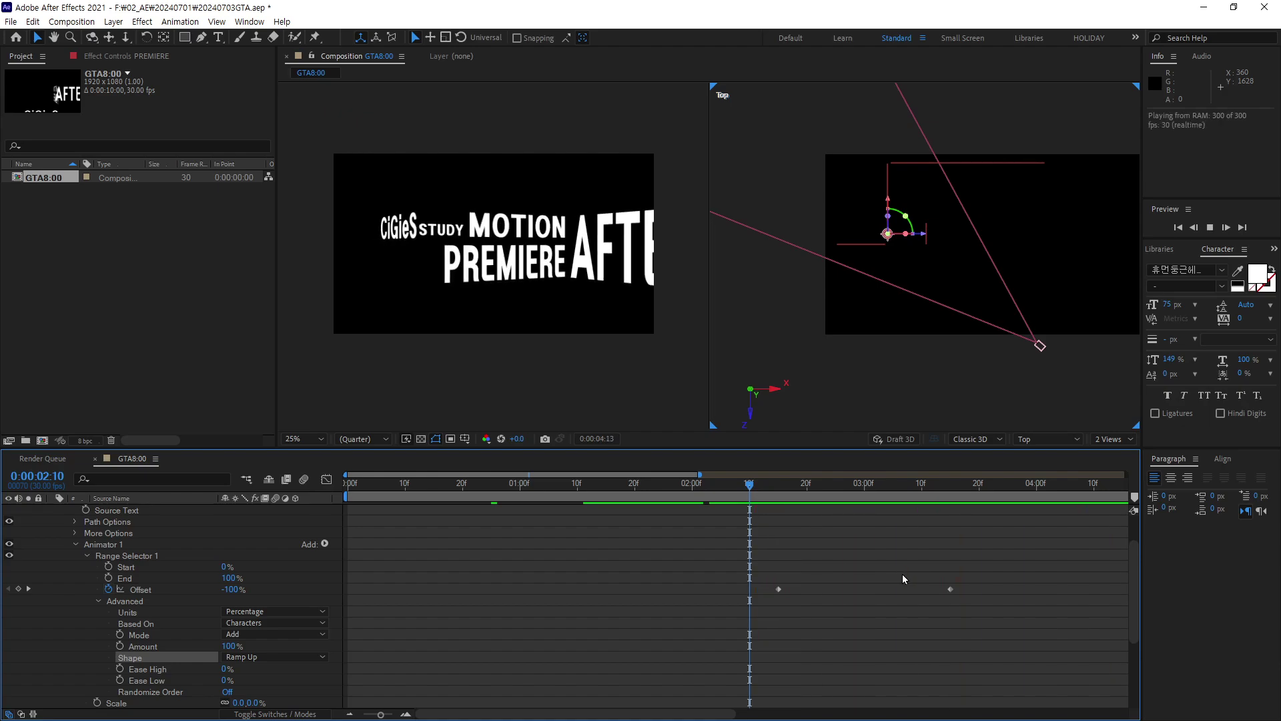
pyautogui.press('space')
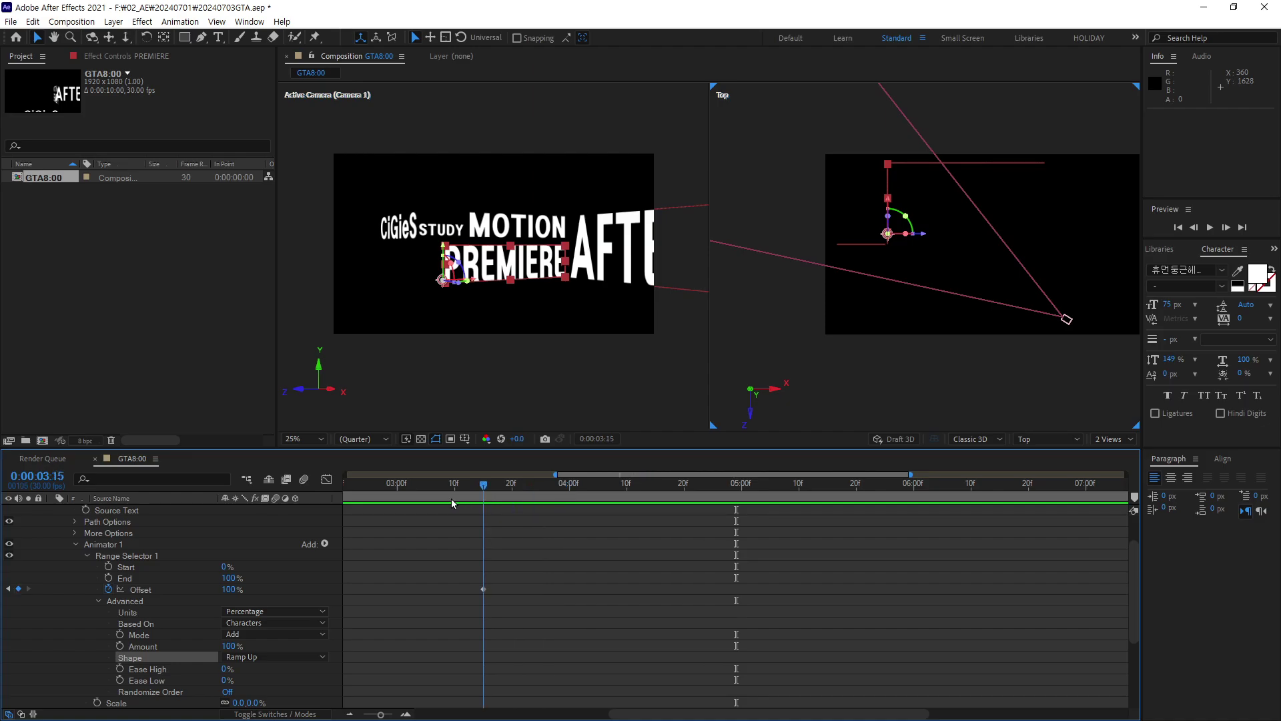
pyautogui.press('pageup')
pyautogui.press('pageup')
pyautogui.press('pageup')
pyautogui.press('pageup')
pyautogui.press('pageup')
pyautogui.press('pageup')
pyautogui.press('pageup')
pyautogui.press('pageup')
pyautogui.press('pageup')
pyautogui.press('pageup')
pyautogui.press('pageup')
pyautogui.press('pageup')
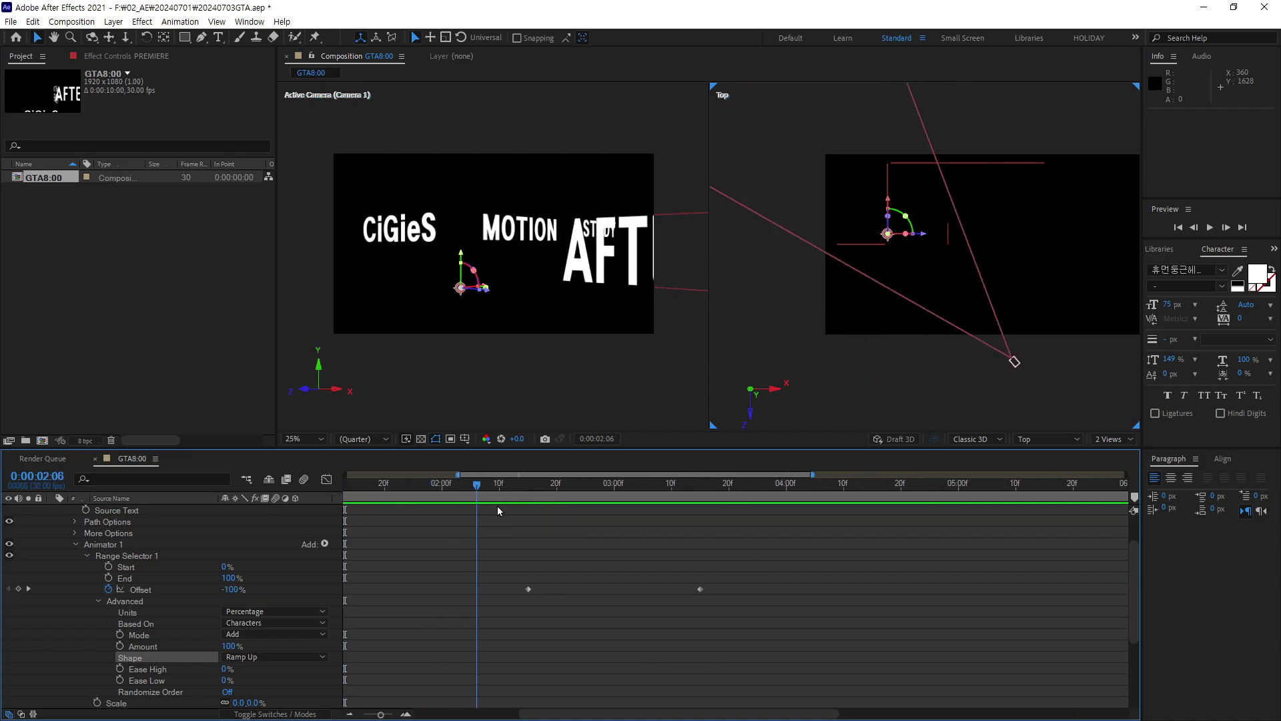
pyautogui.moveTo(497, 511); pyautogui.dragTo(672, 524)
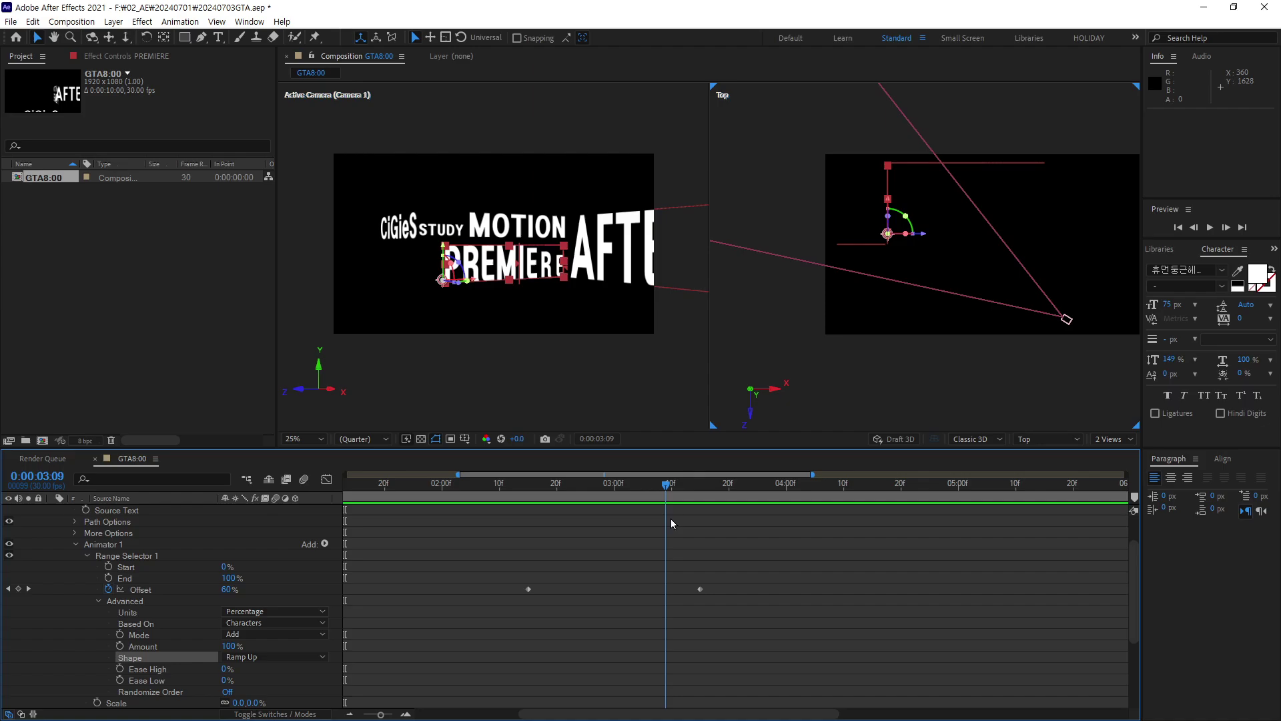
pyautogui.moveTo(760, 519)
pyautogui.mouseDown()
pyautogui.moveTo(482, 525)
pyautogui.moveTo(683, 520)
pyautogui.moveTo(515, 531)
pyautogui.moveTo(663, 521)
pyautogui.mouseUp()
pyautogui.moveTo(646, 494); pyautogui.dragTo(546, 497)
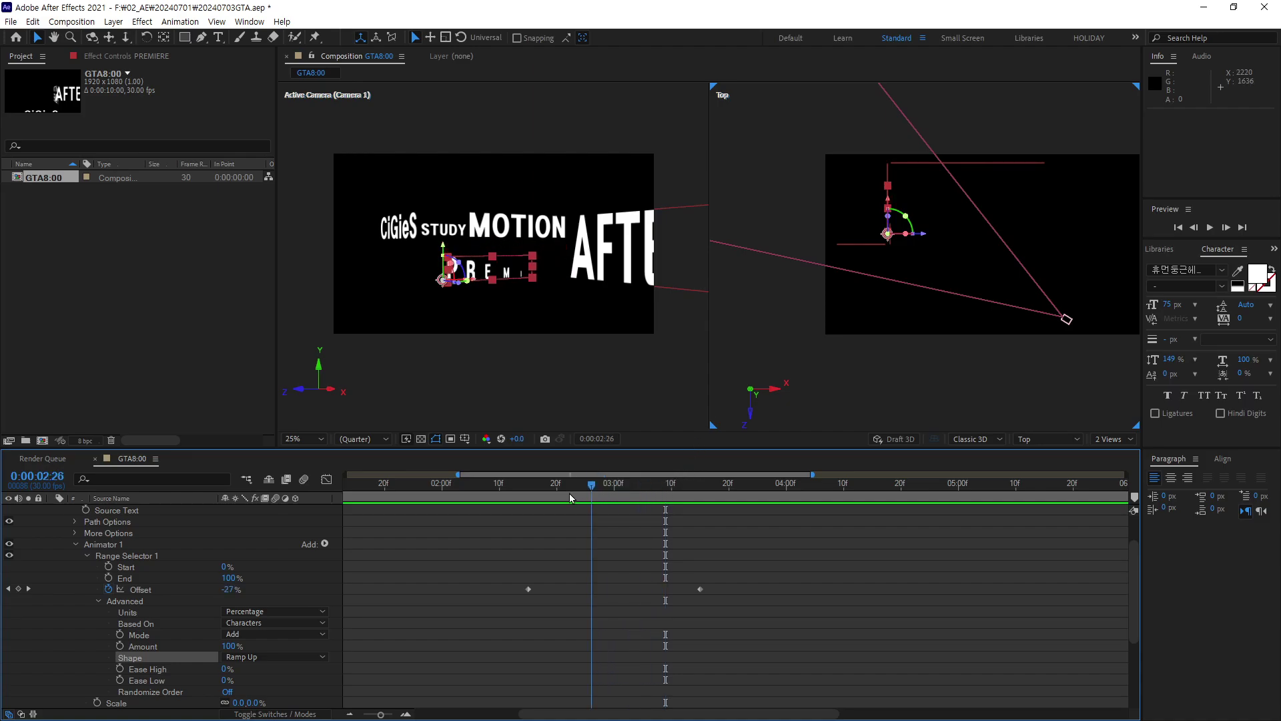
pyautogui.press('space')
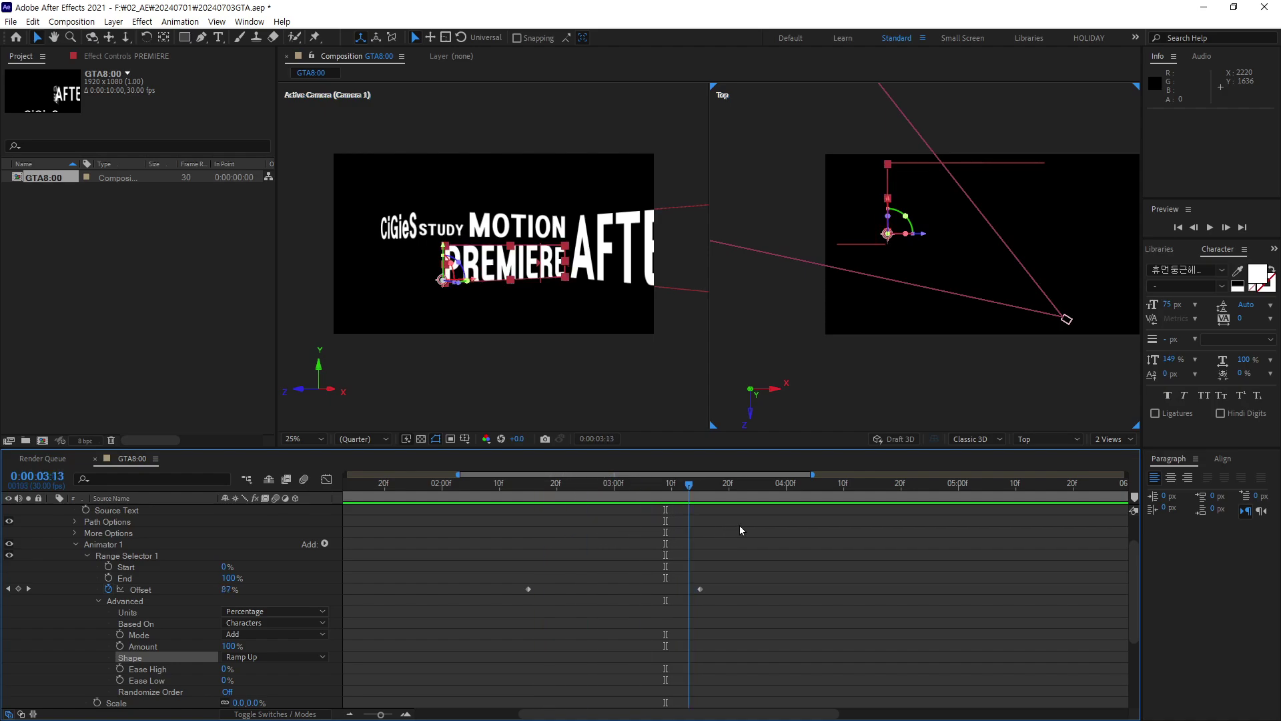
# Set the work area from 1:26 to 4:04 and preview the trimmed reveal.
pyautogui.press('n')
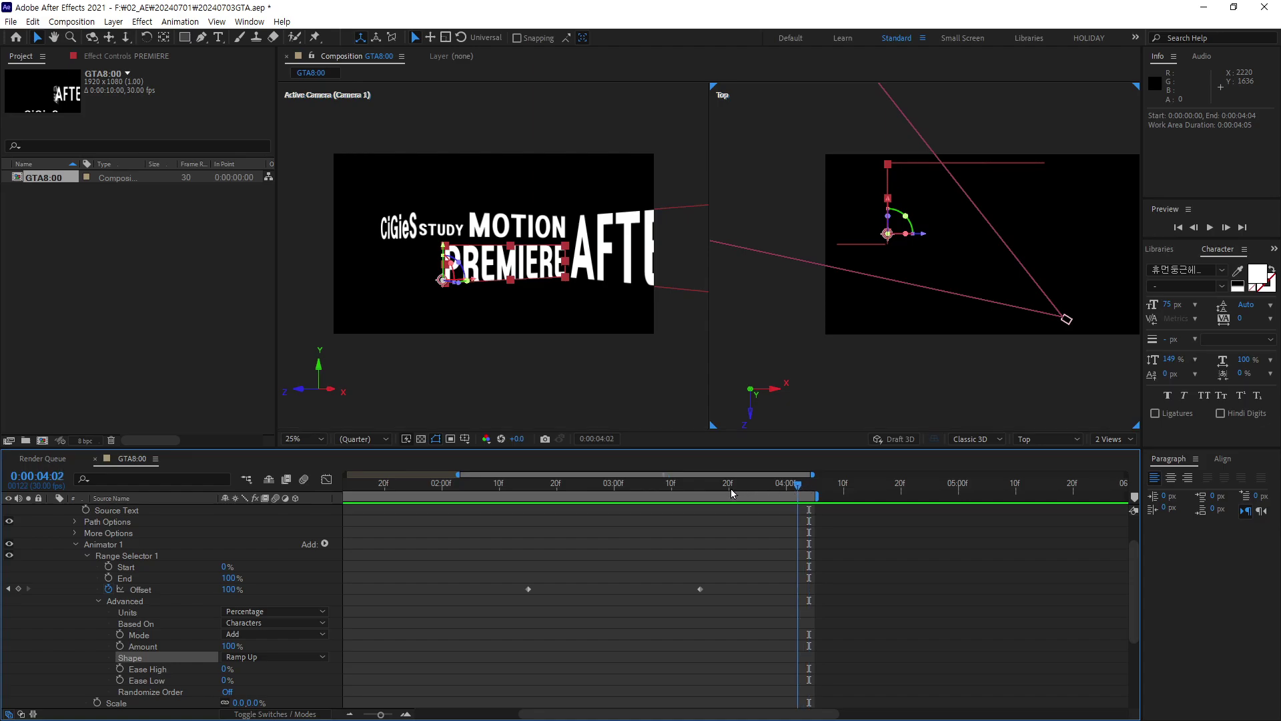
pyautogui.moveTo(730, 493); pyautogui.dragTo(419, 497)
pyautogui.press('b')
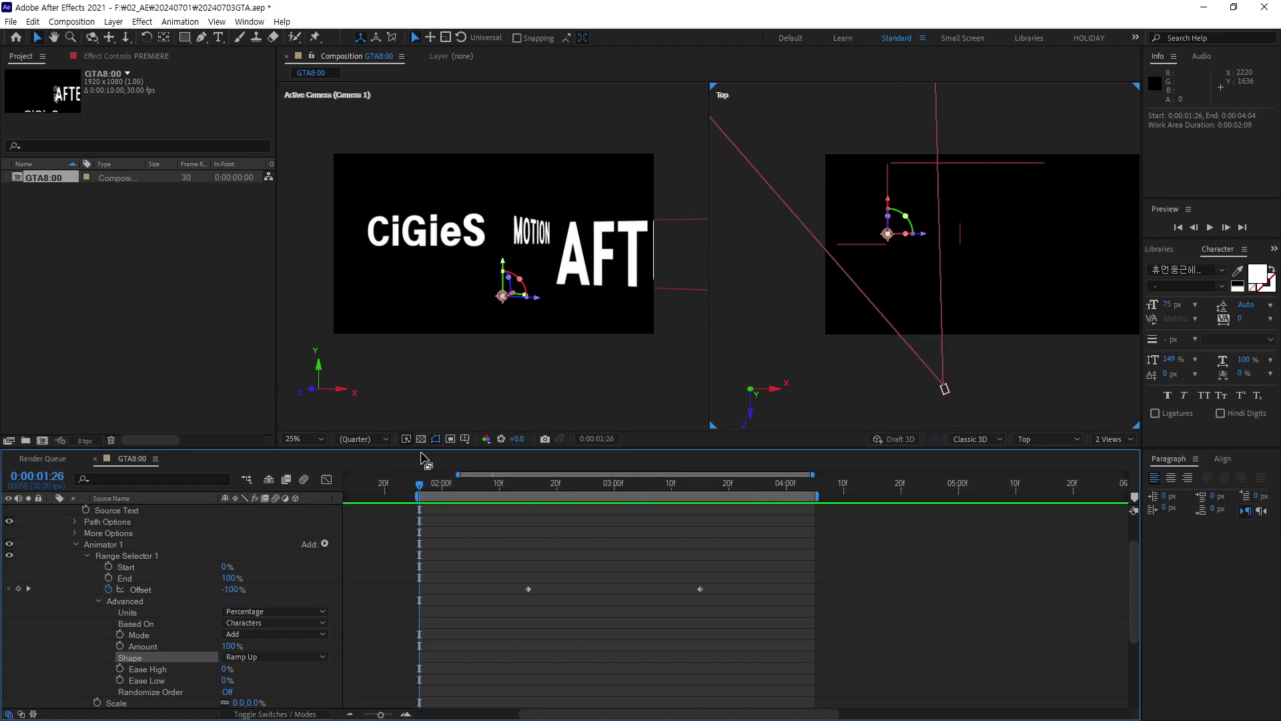
pyautogui.press('space')
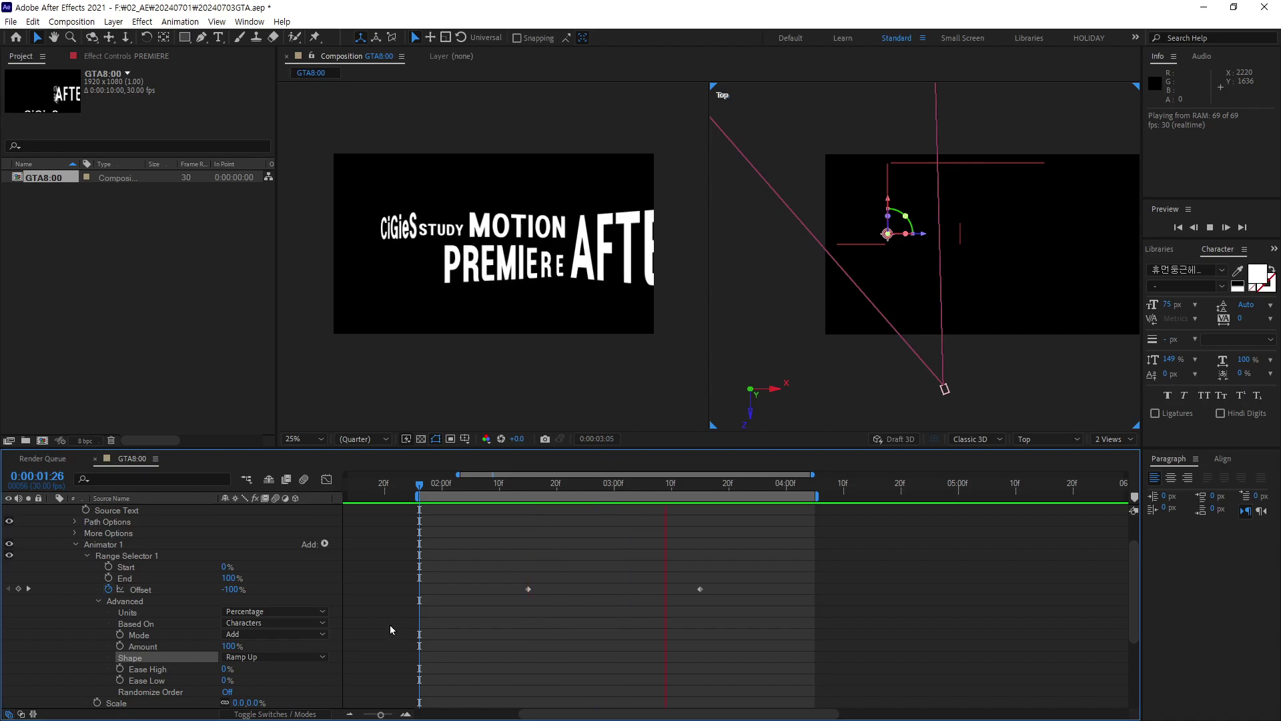
pyautogui.moveTo(653, 485); pyautogui.dragTo(469, 500)
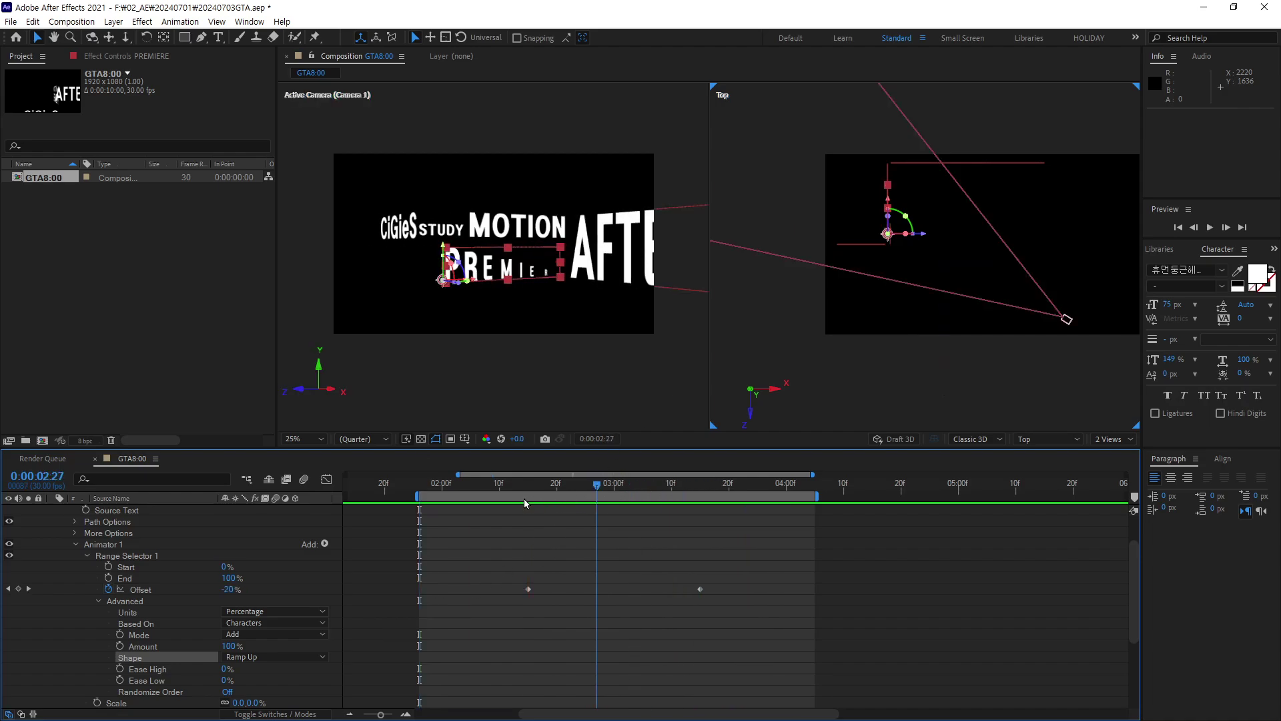
pyautogui.press('space')
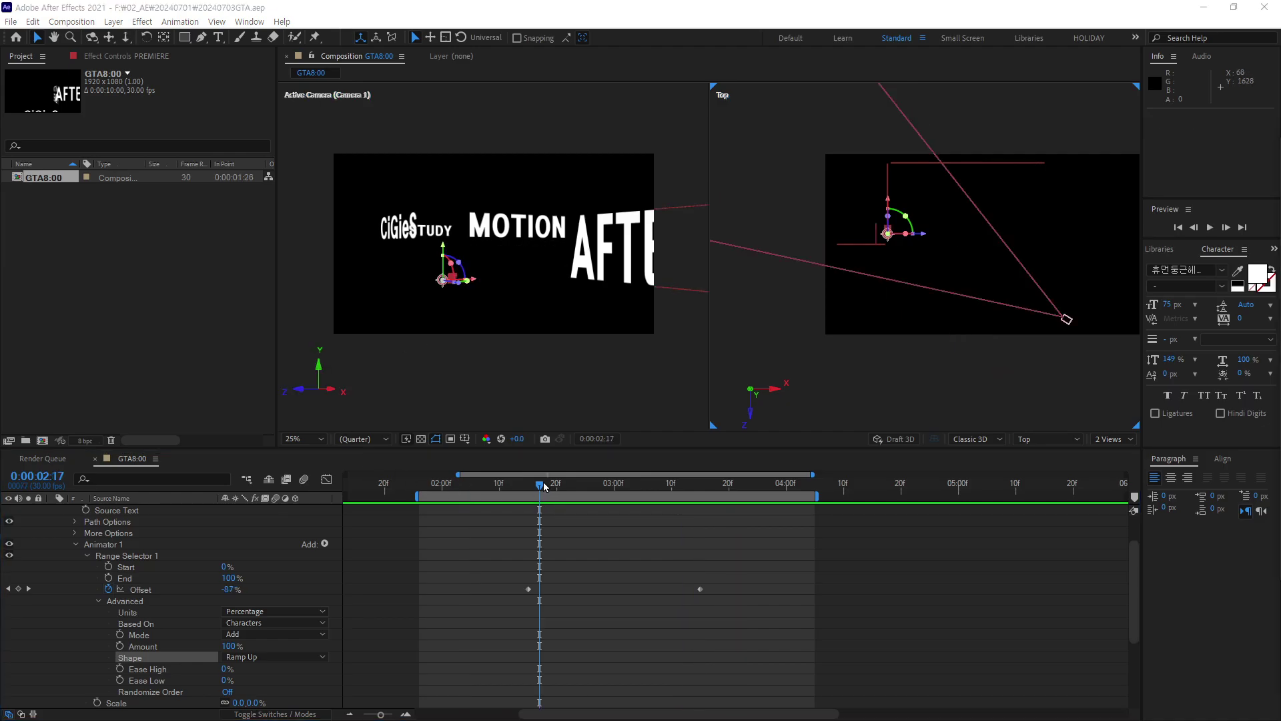
pyautogui.moveTo(544, 487)
pyautogui.mouseDown()
pyautogui.moveTo(631, 507)
pyautogui.moveTo(494, 537)
pyautogui.mouseUp()
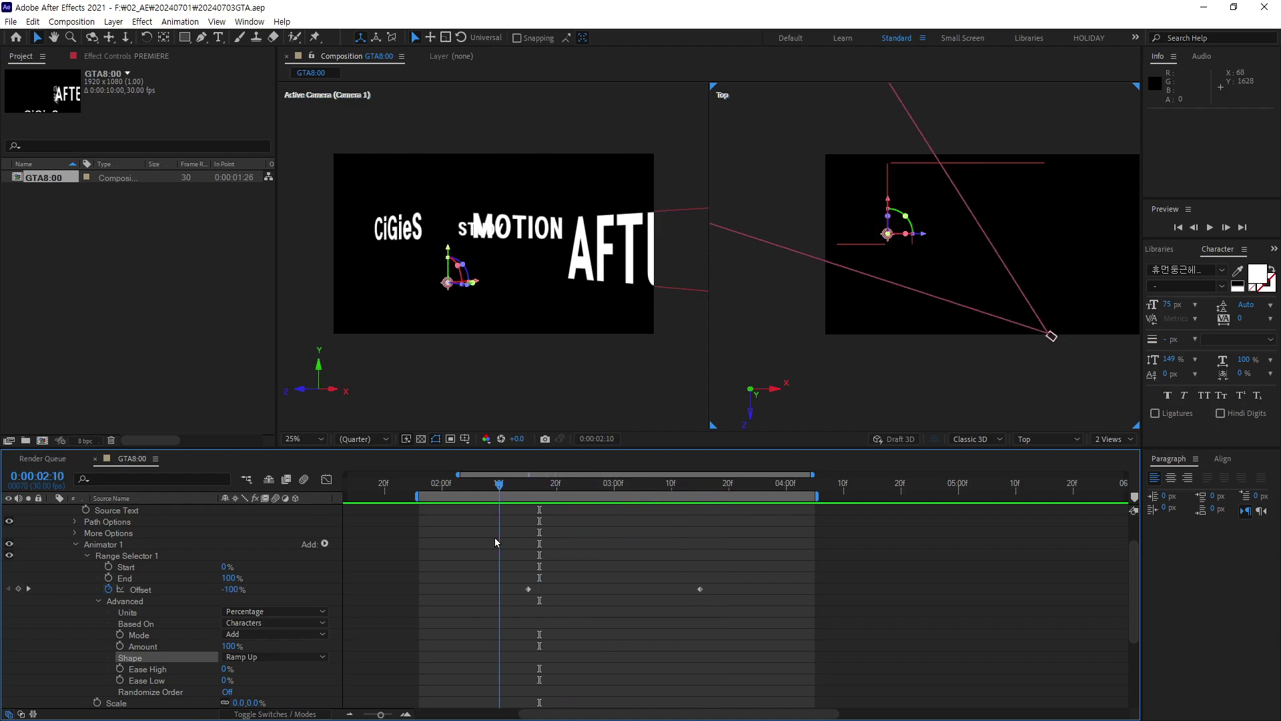
# Set Animator 1's range selector Ease Low to 70% and preview the softened reveal.
pyautogui.press('space')
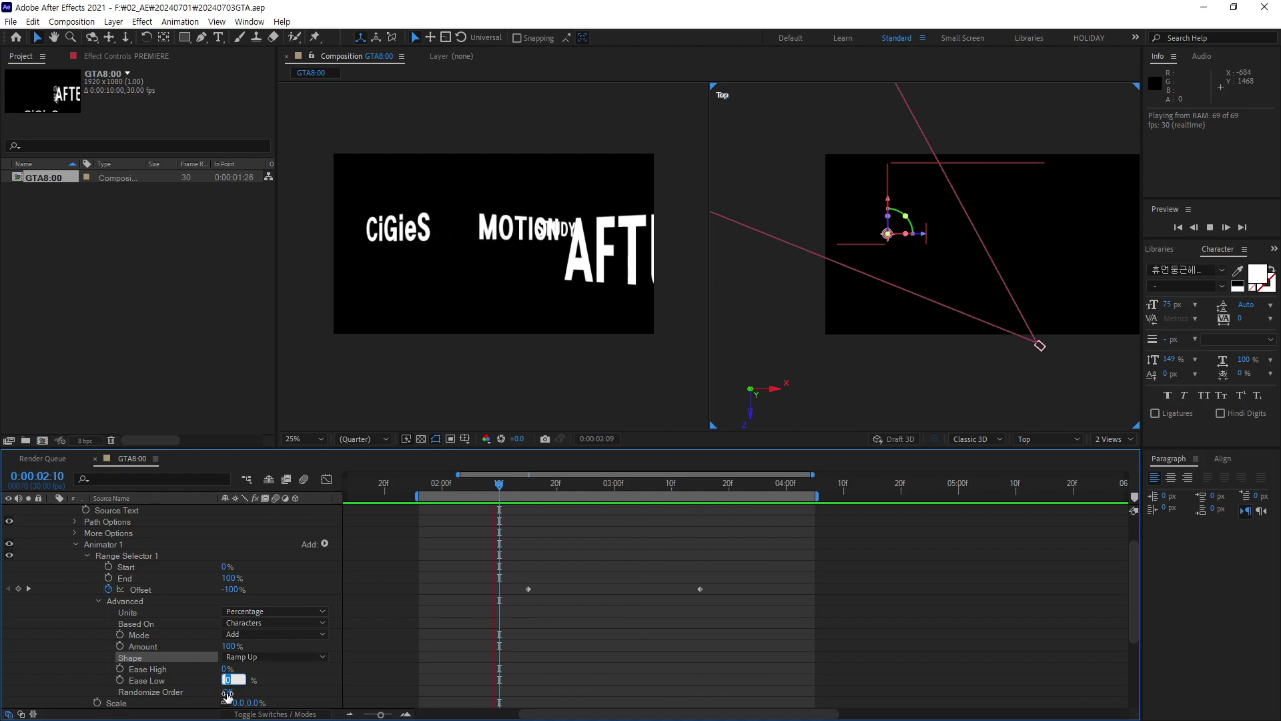
pyautogui.write('70')
pyautogui.press('Return')
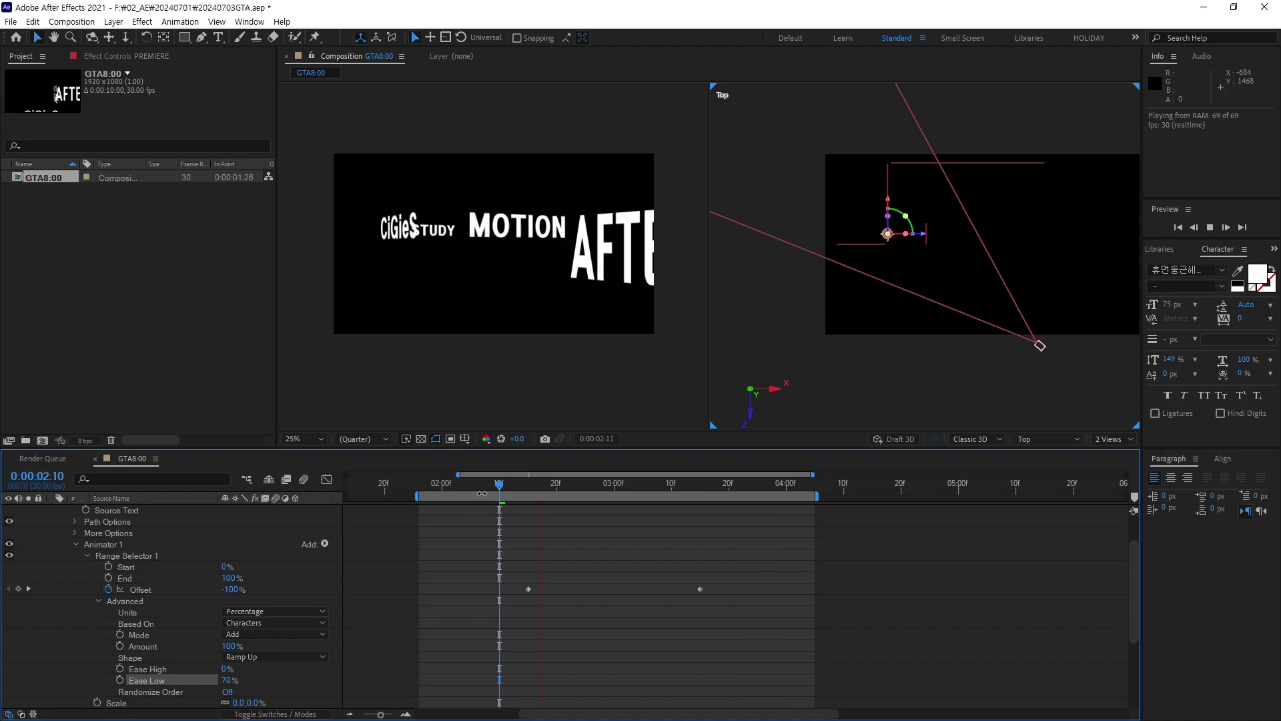
pyautogui.moveTo(501, 492); pyautogui.dragTo(631, 496)
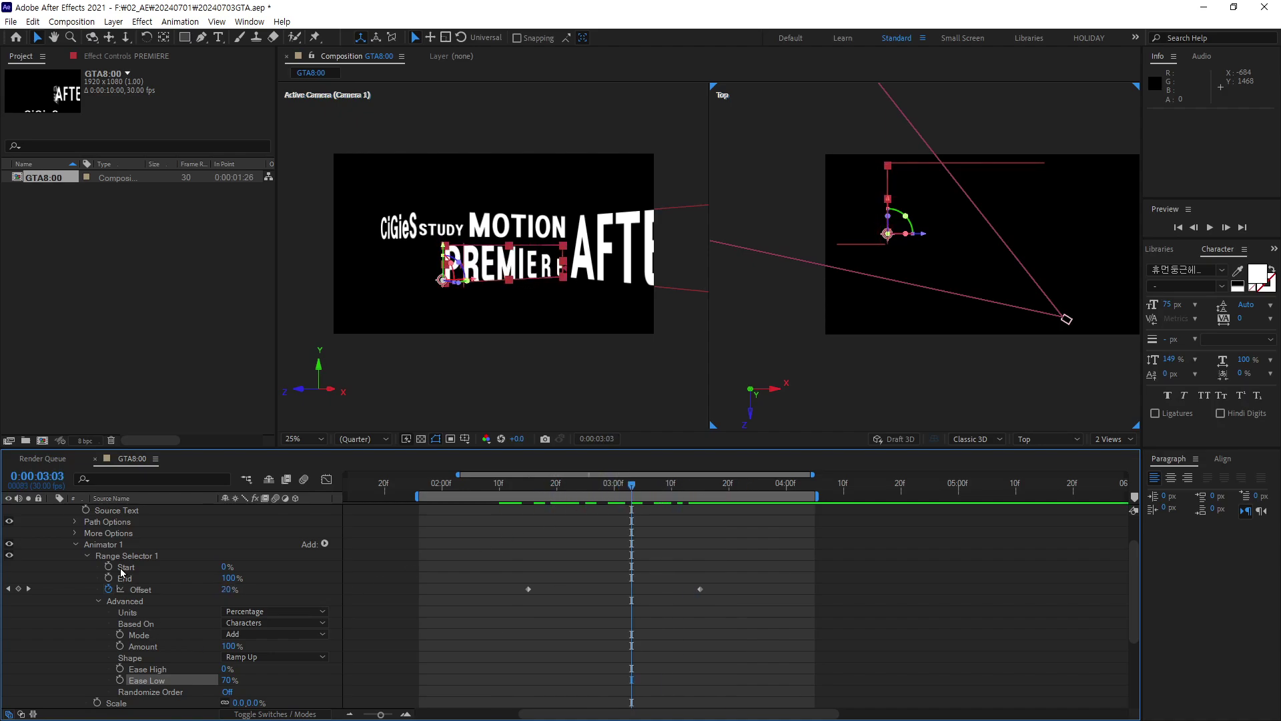
pyautogui.click(106, 545)
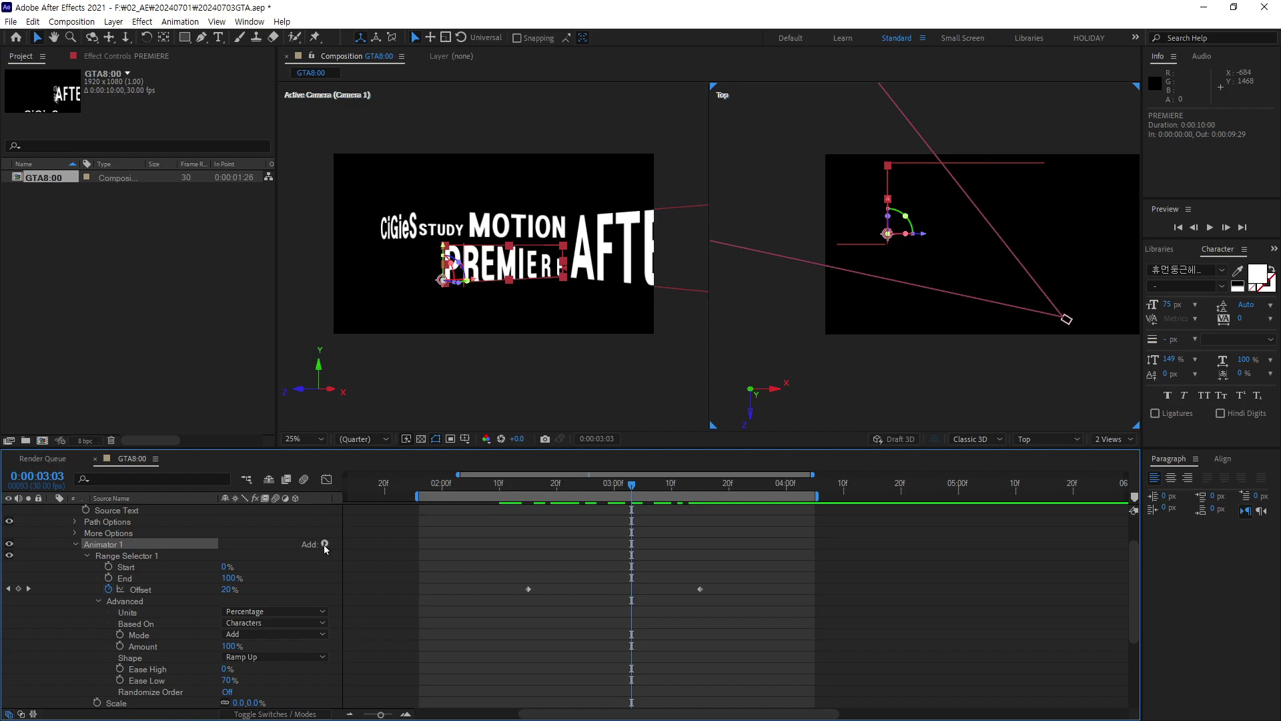
# Add Animator 2 with Scale to PREMIERE and set its Scale to 110%.
pyautogui.scroll(2, 139, 531)
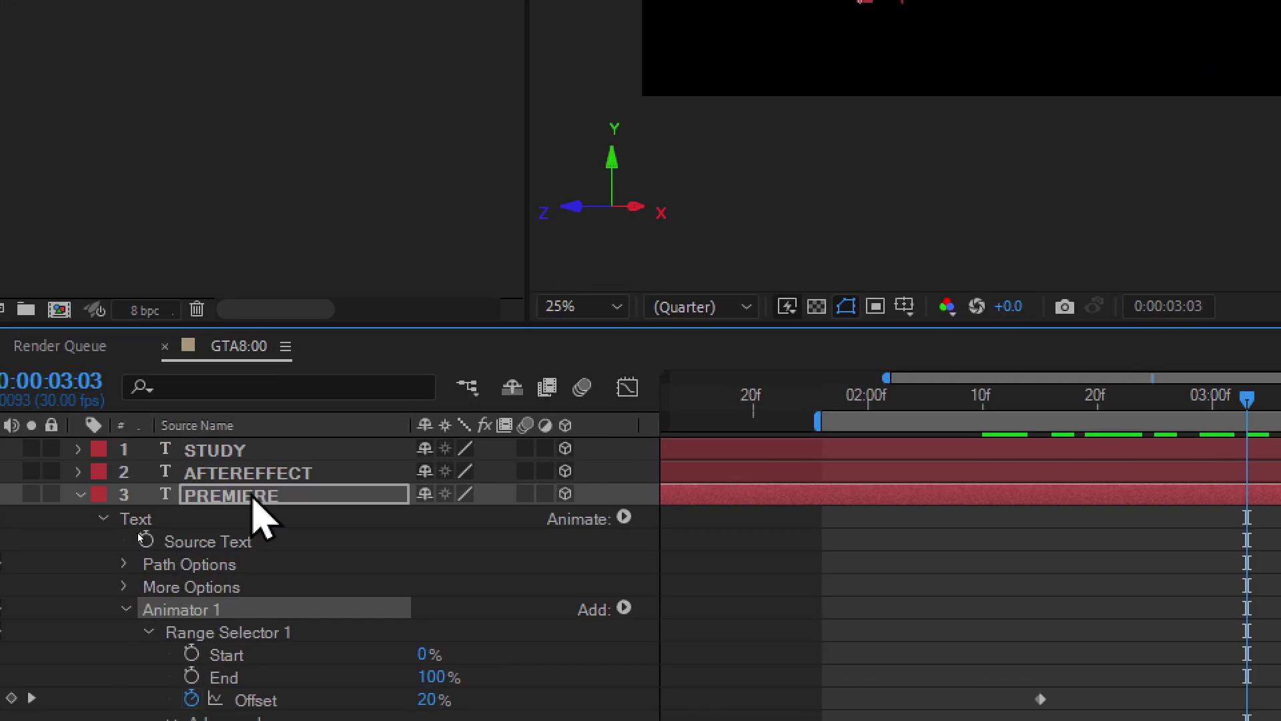
pyautogui.click(138, 532)
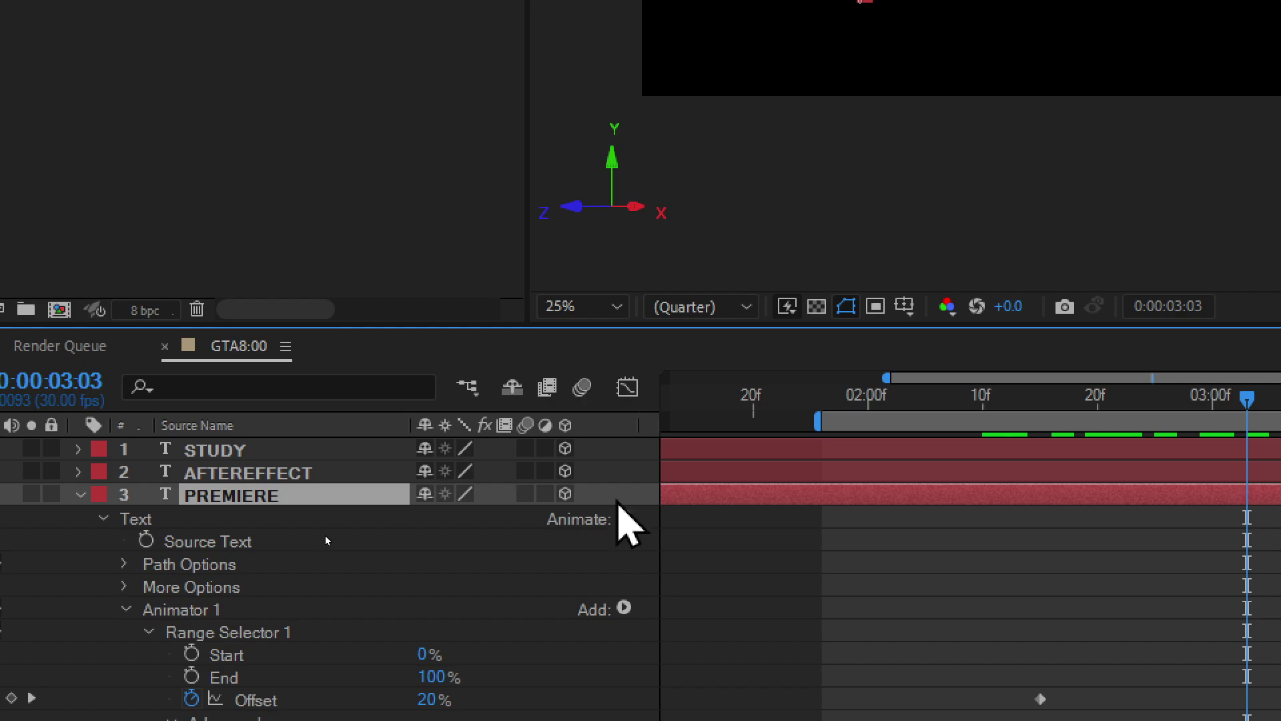
pyautogui.click(625, 519)
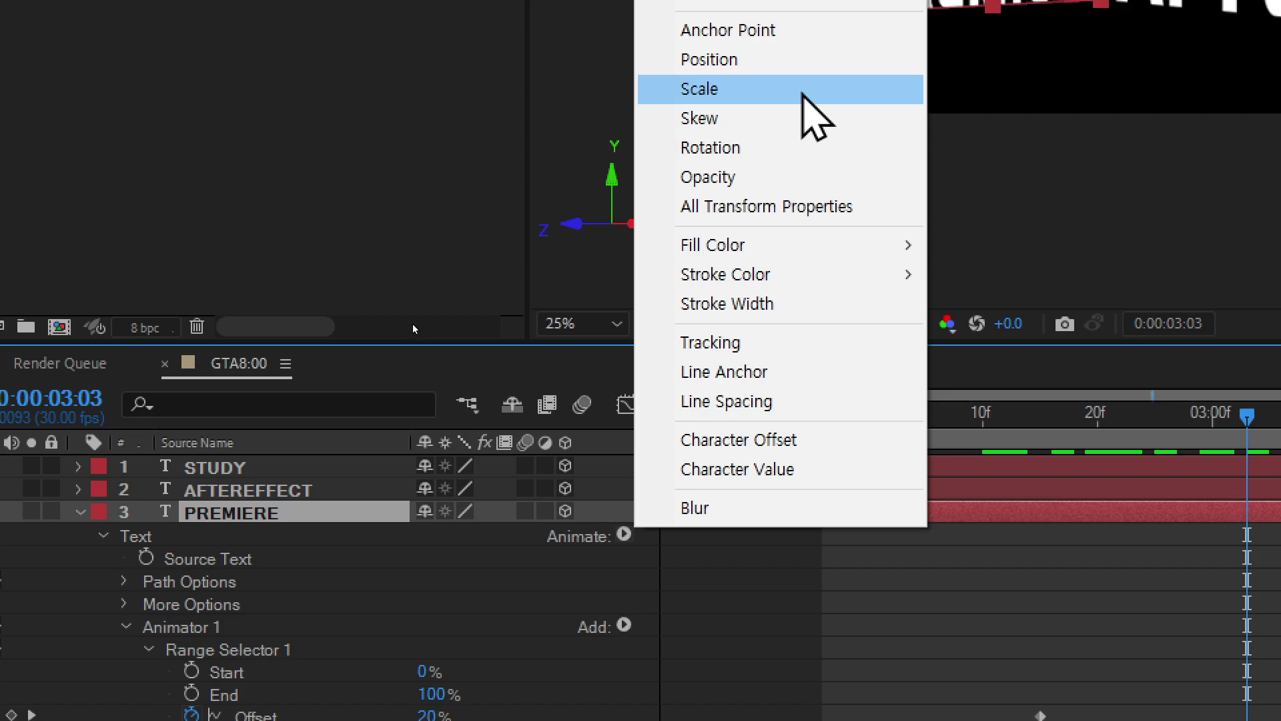
pyautogui.click(804, 92)
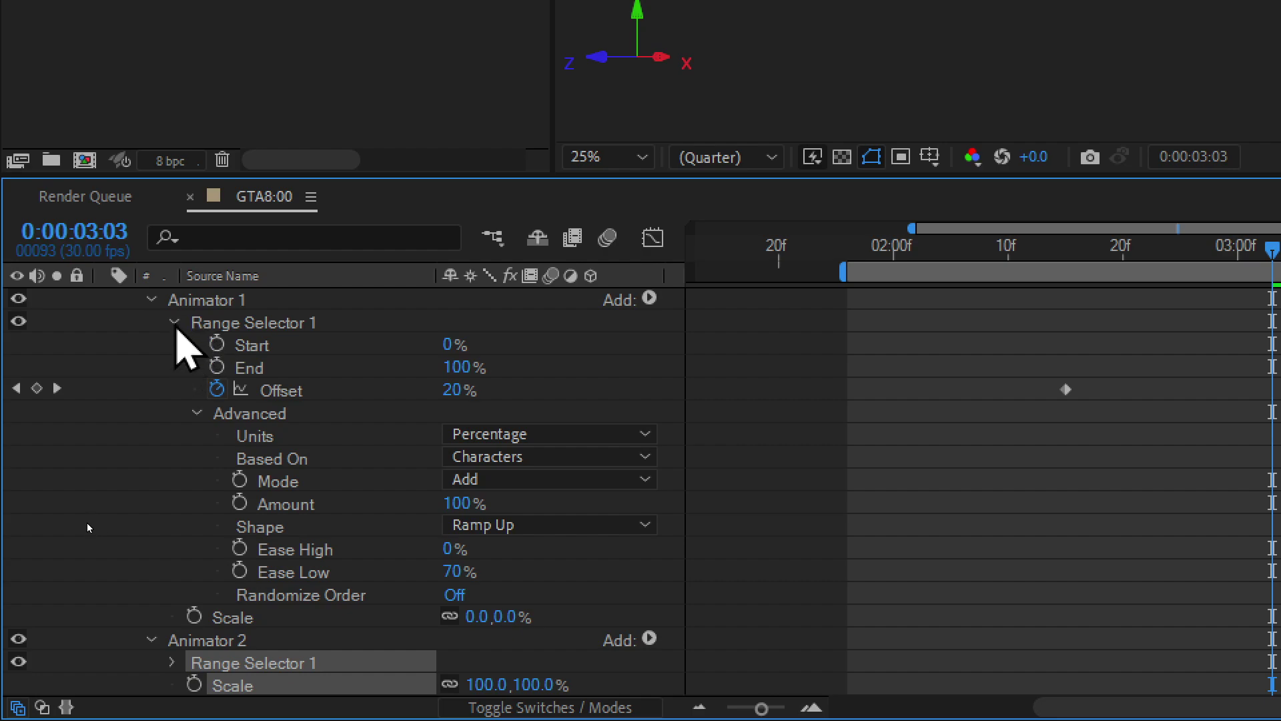
pyautogui.click(174, 322)
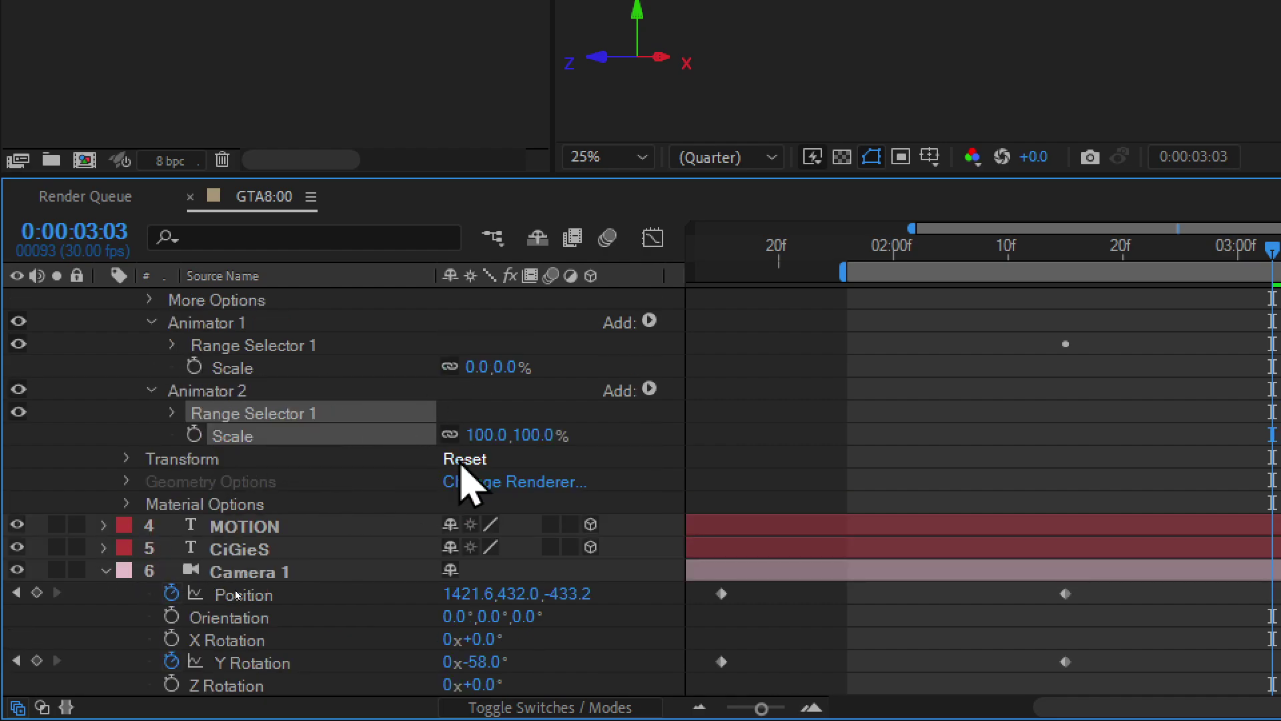
pyautogui.click(487, 434)
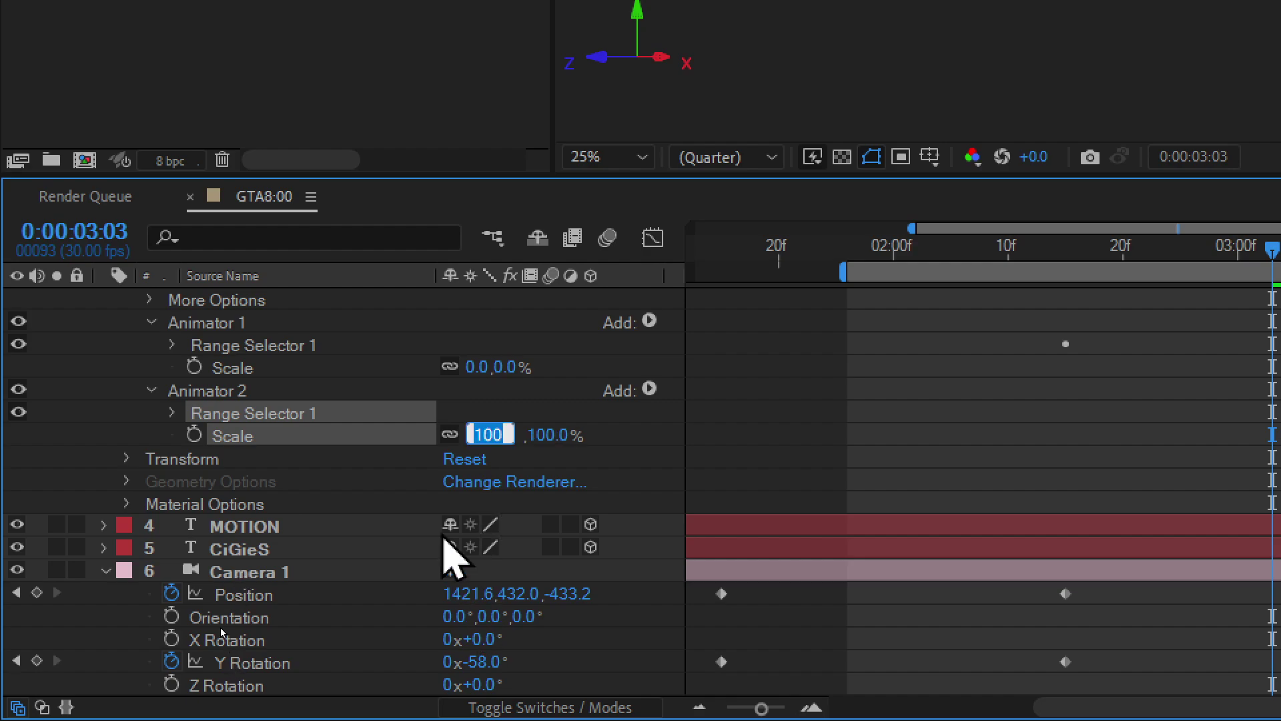
pyautogui.write('11')
pyautogui.press('Return')
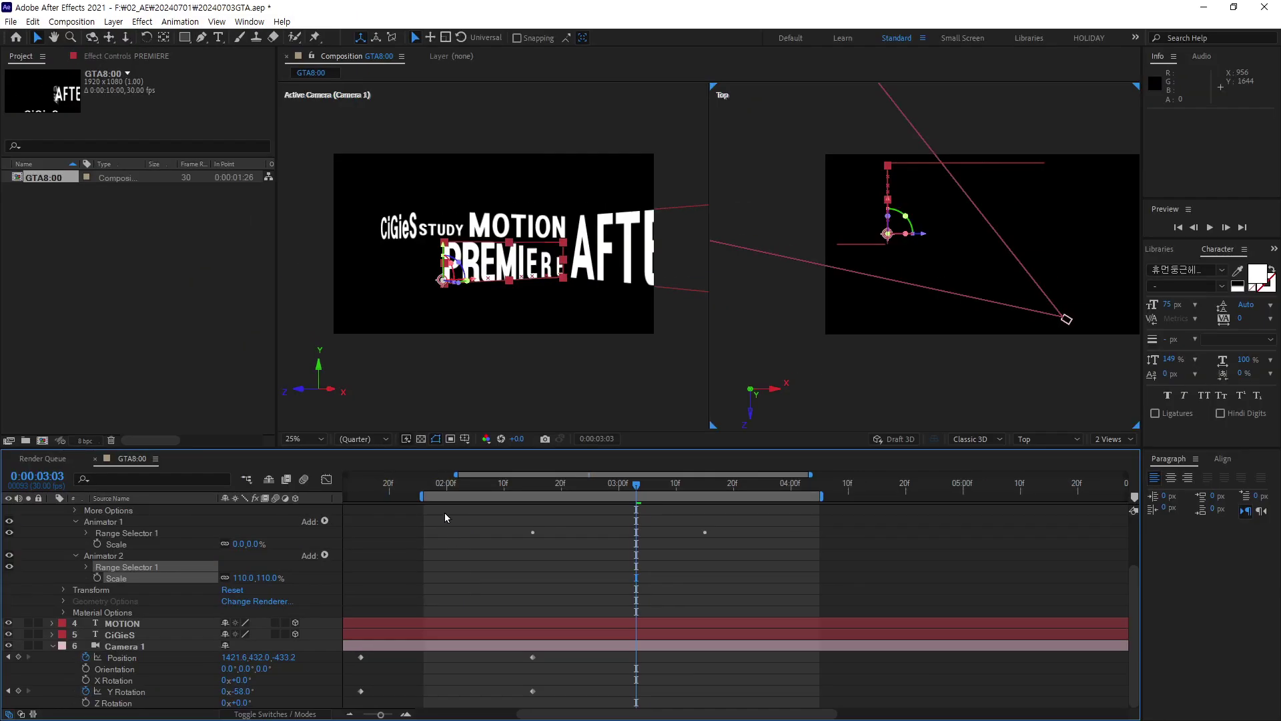
pyautogui.moveTo(634, 489)
pyautogui.mouseDown()
pyautogui.moveTo(498, 493)
pyautogui.moveTo(635, 518)
pyautogui.moveTo(574, 527)
pyautogui.moveTo(634, 539)
pyautogui.mouseUp()
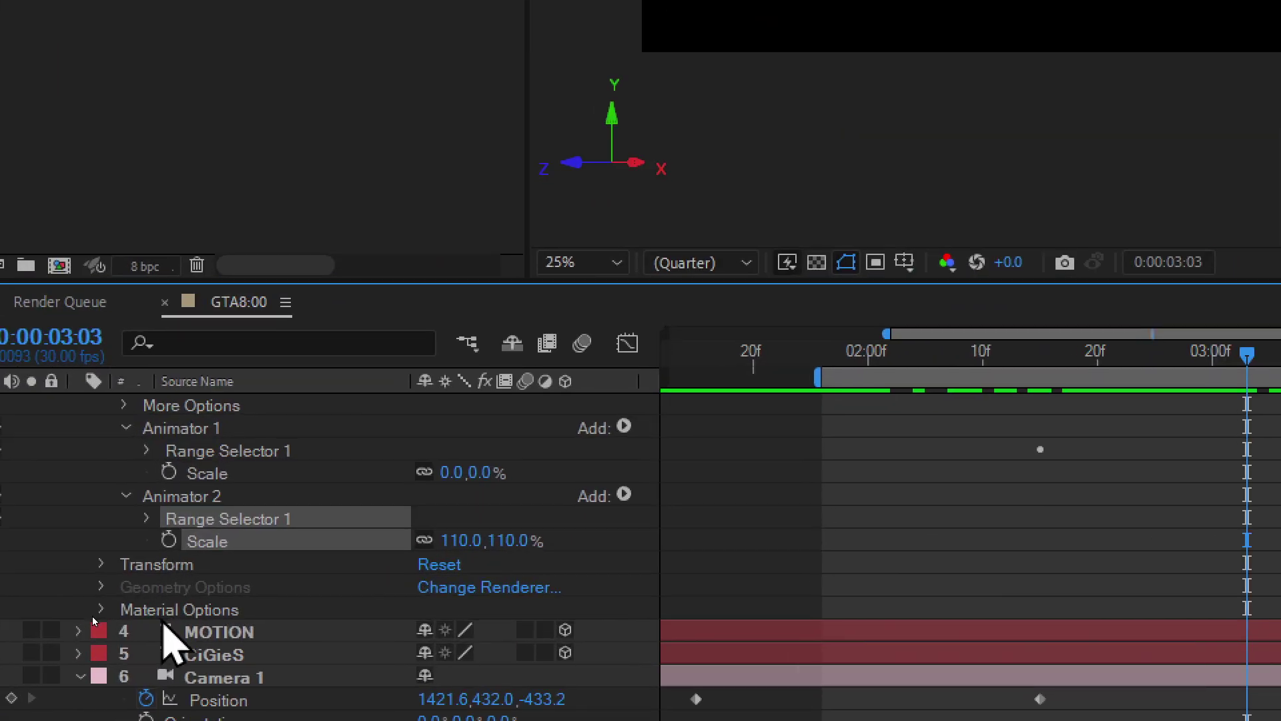
# Set Animator 2's range selector Shape under Advanced to Ramp Up.
pyautogui.click(86, 566)
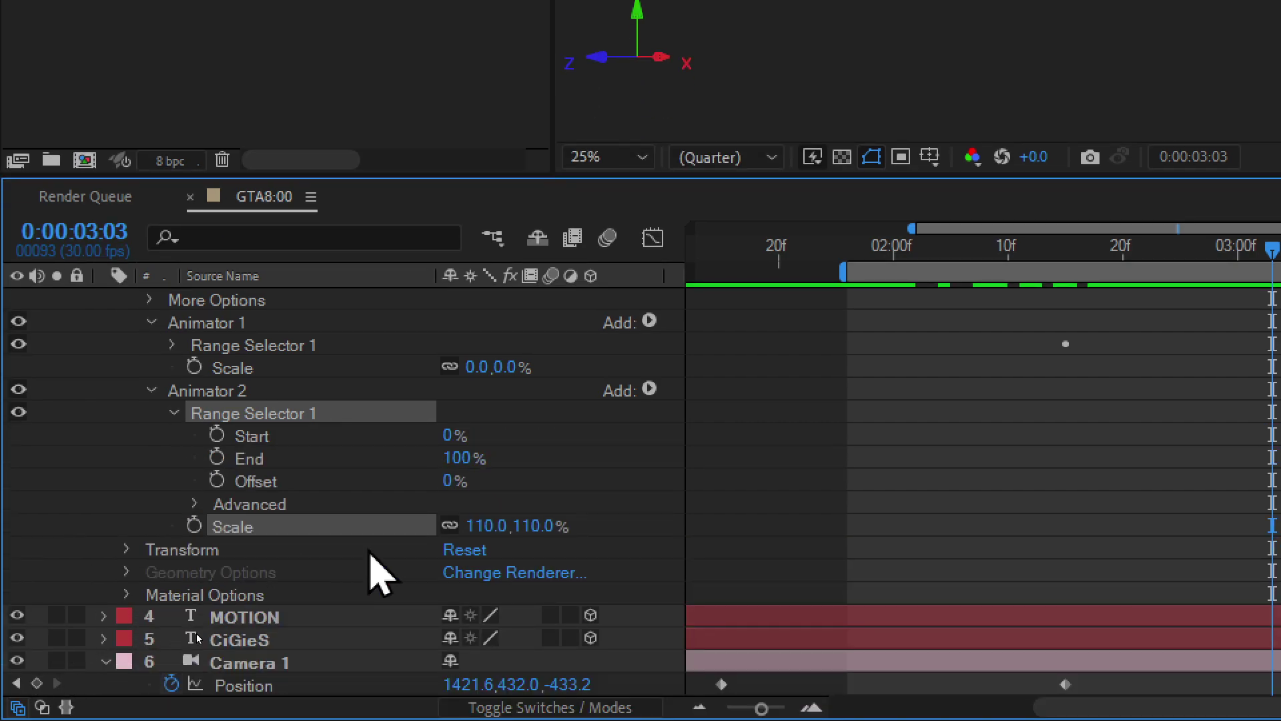
pyautogui.click(193, 504)
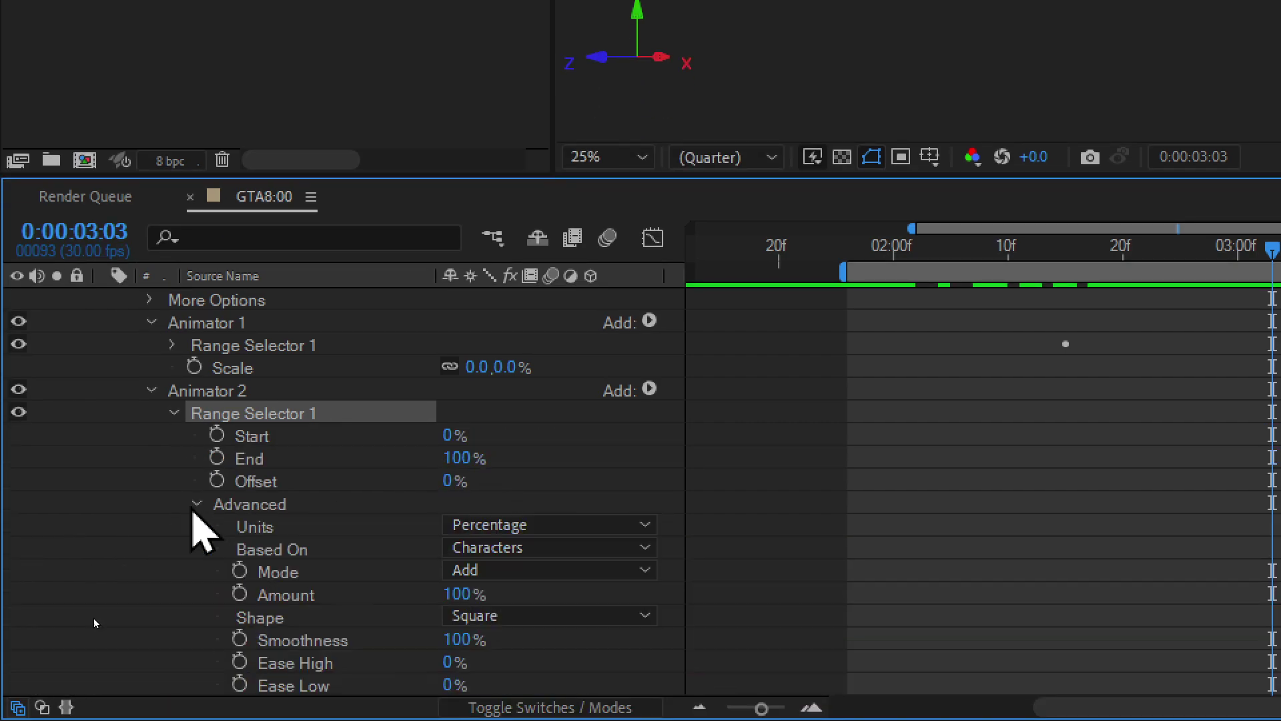
pyautogui.scroll(-1, 220, 560)
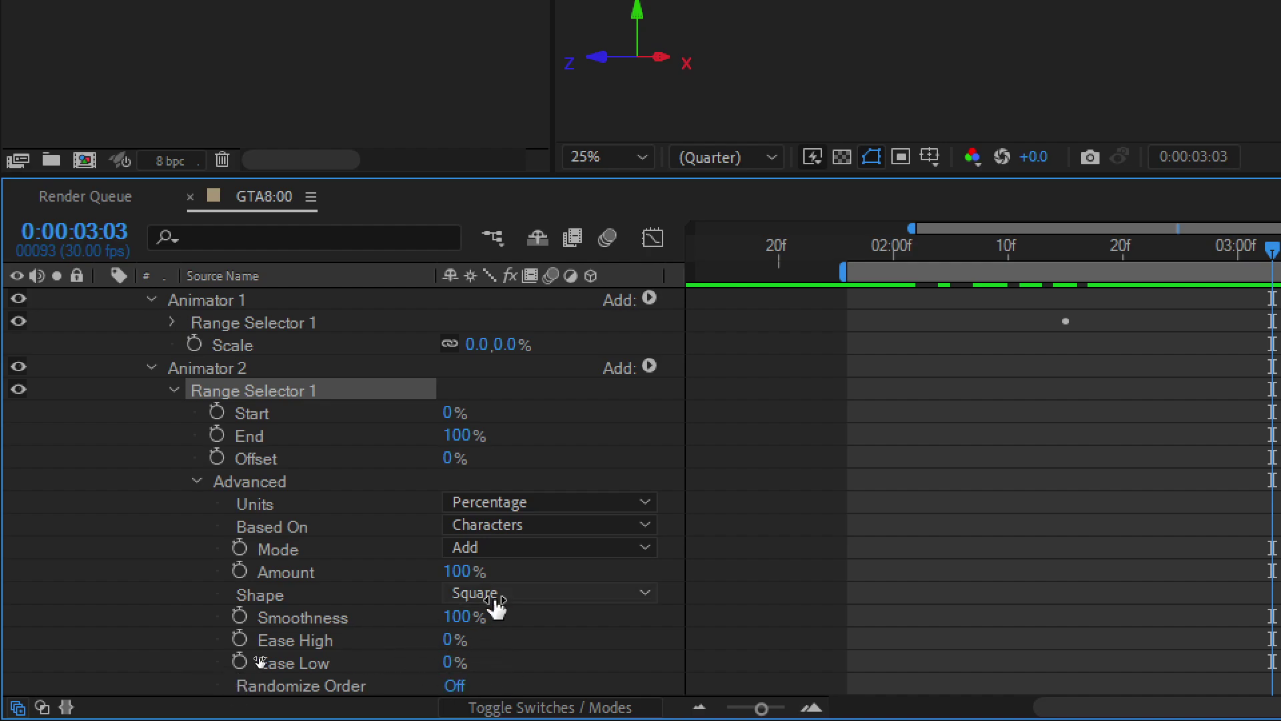
pyautogui.click(524, 595)
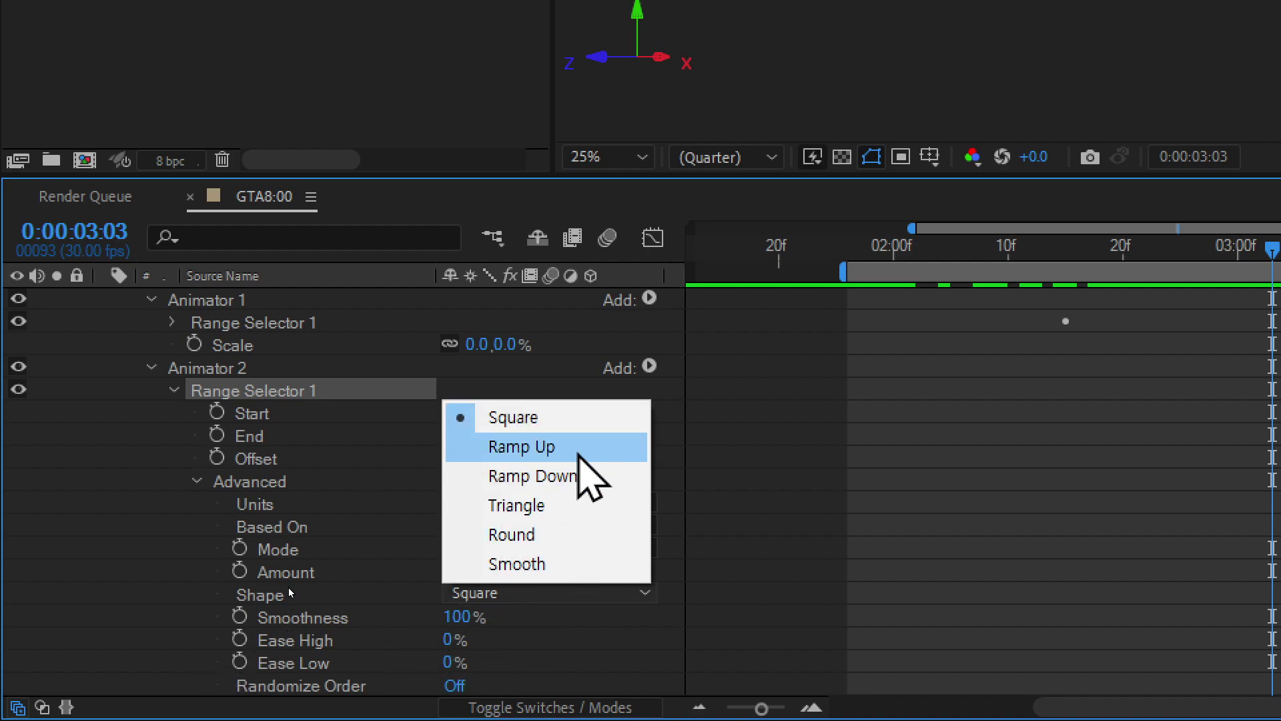
pyautogui.click(579, 446)
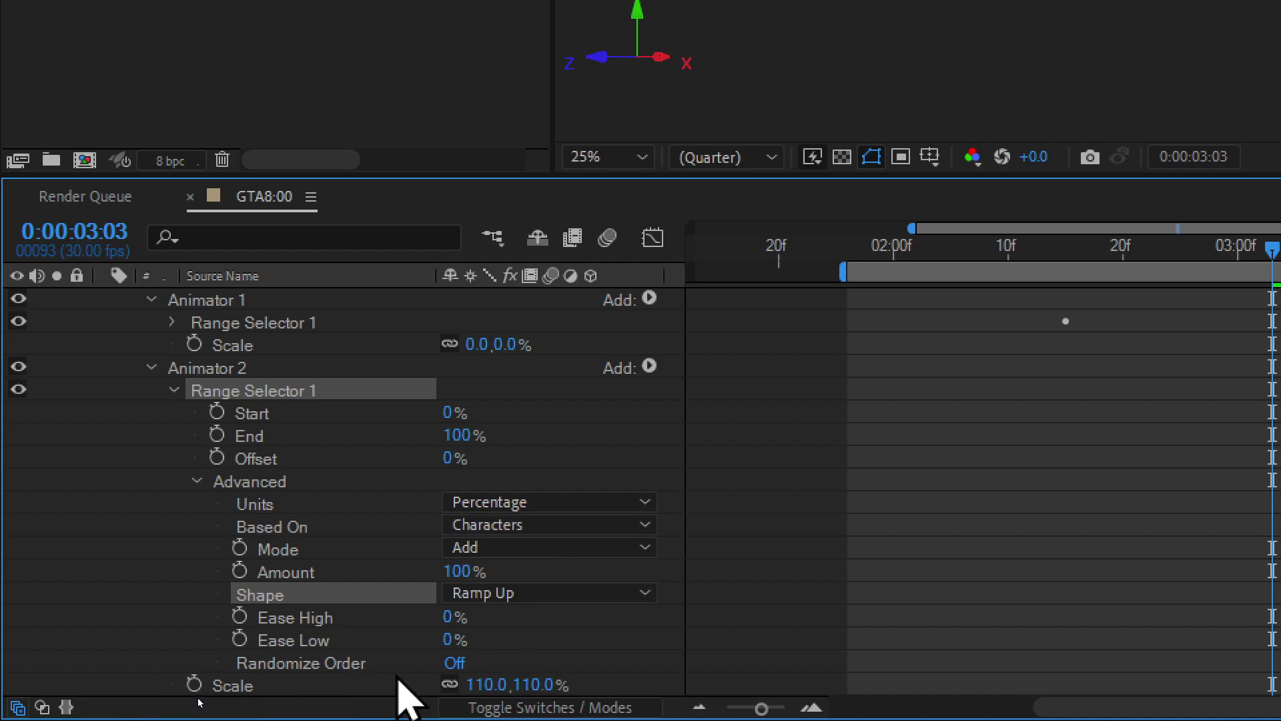
# Set Animator 2's Ease High and Ease Low both to 50%.
pyautogui.click(450, 618)
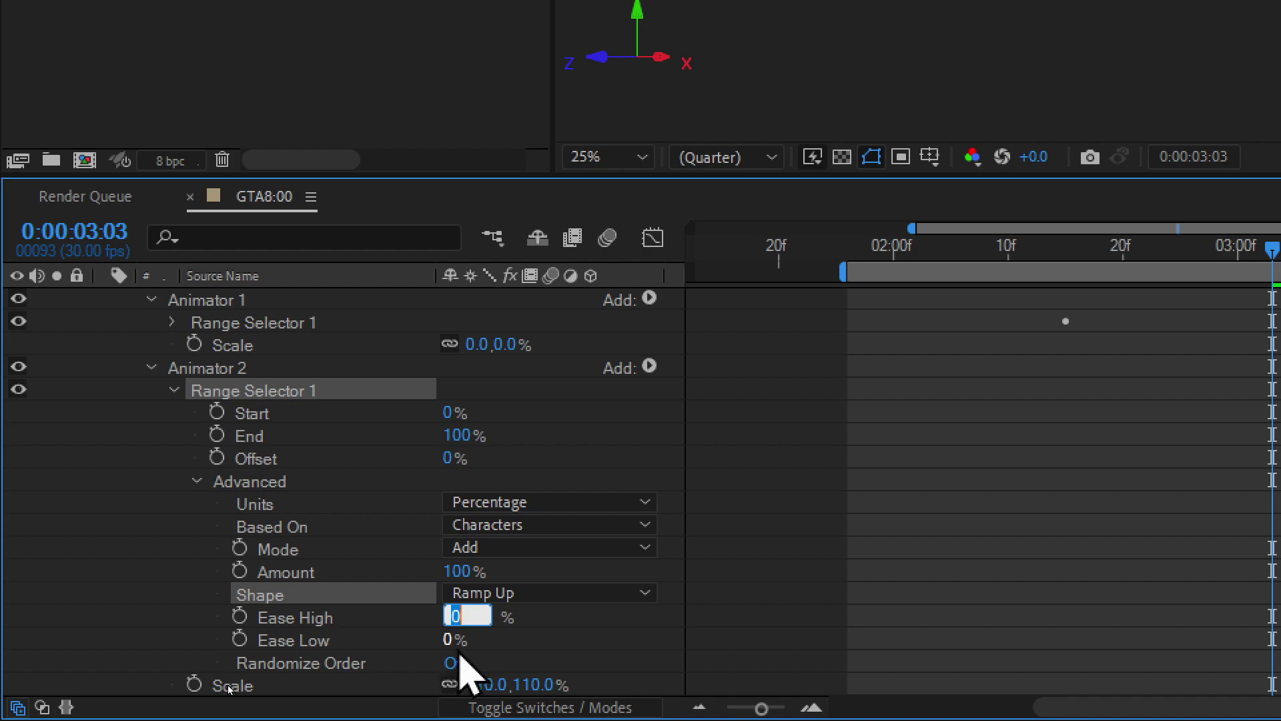
pyautogui.click(445, 640)
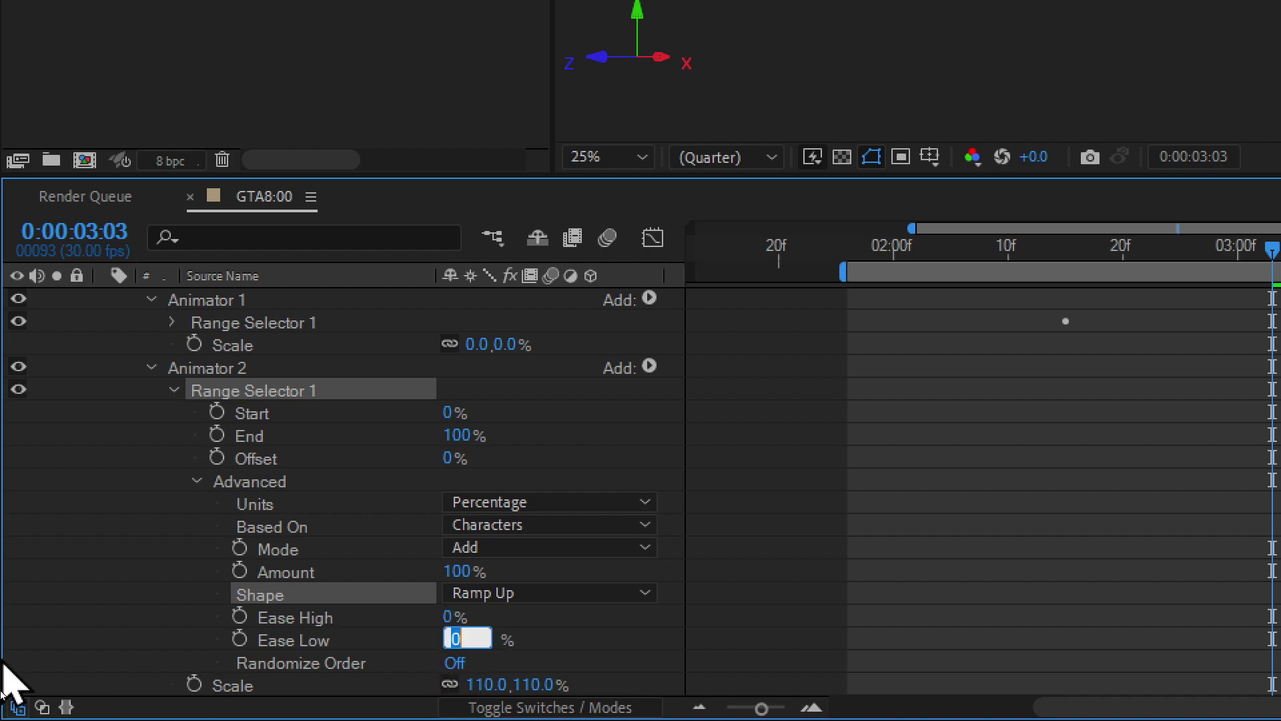
pyautogui.write('70')
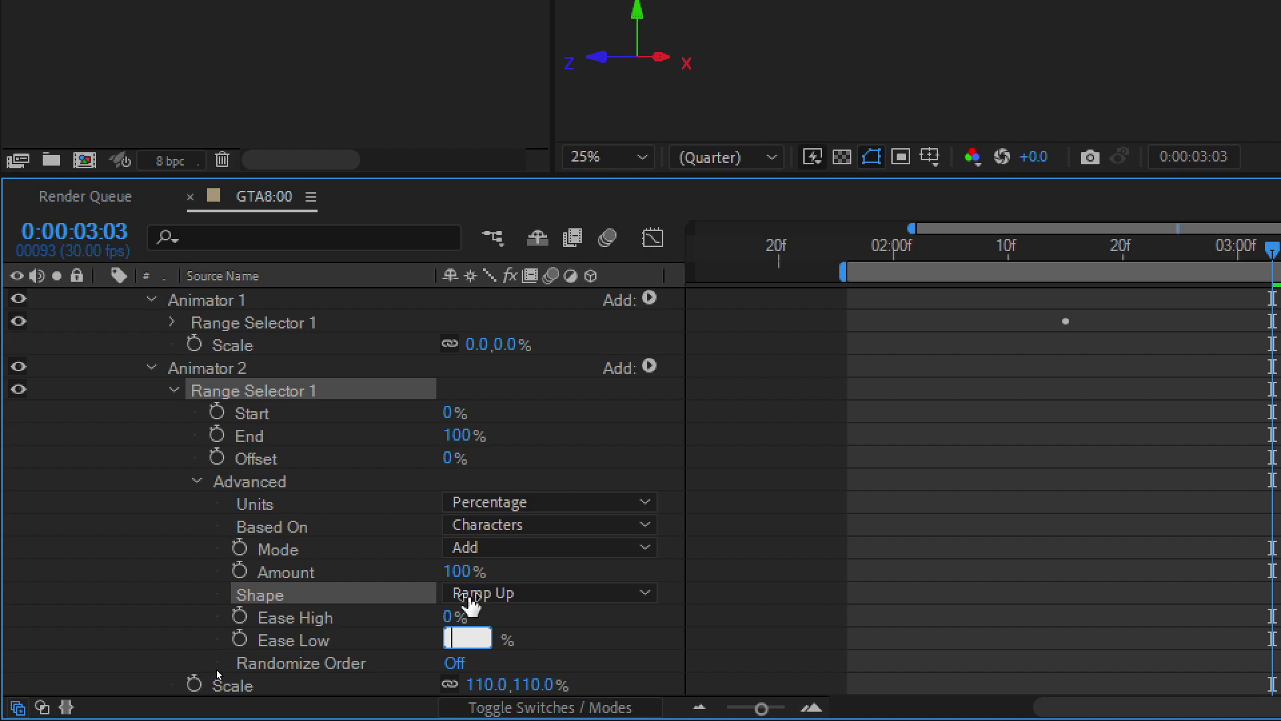
pyautogui.hotkey('shift', 'Tab')
pyautogui.write('50')
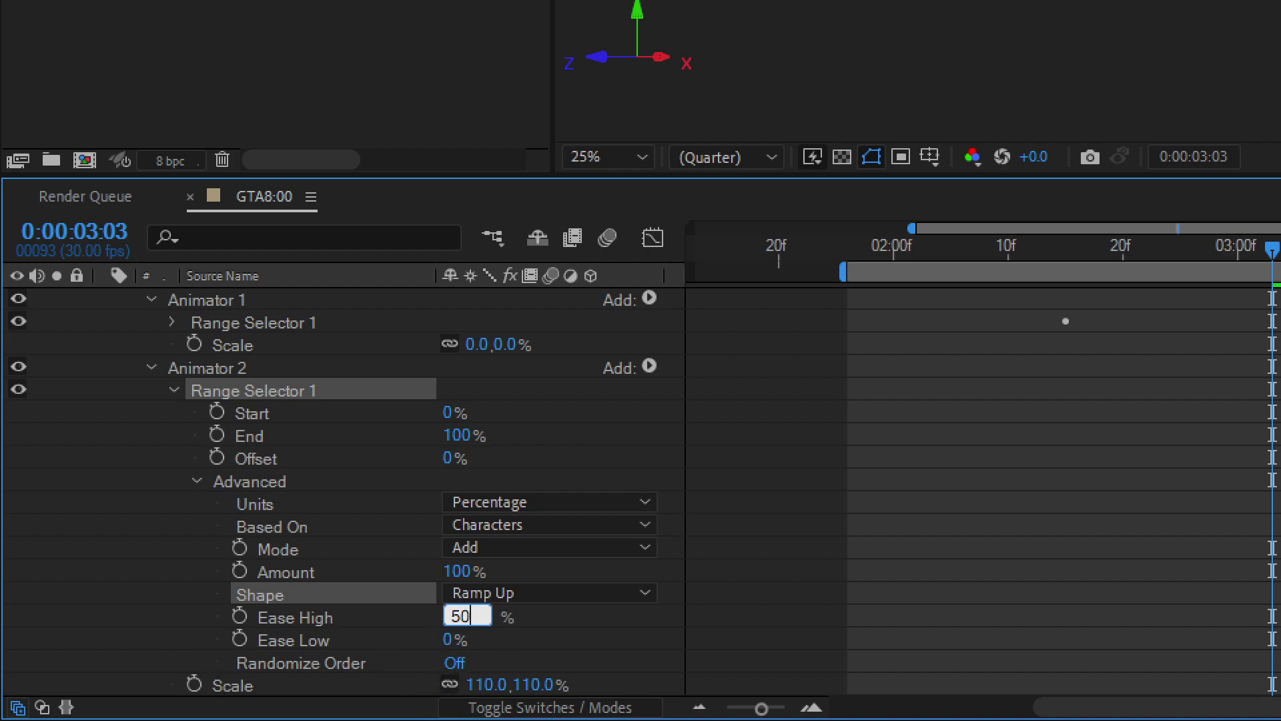
pyautogui.press('Tab')
pyautogui.write('50')
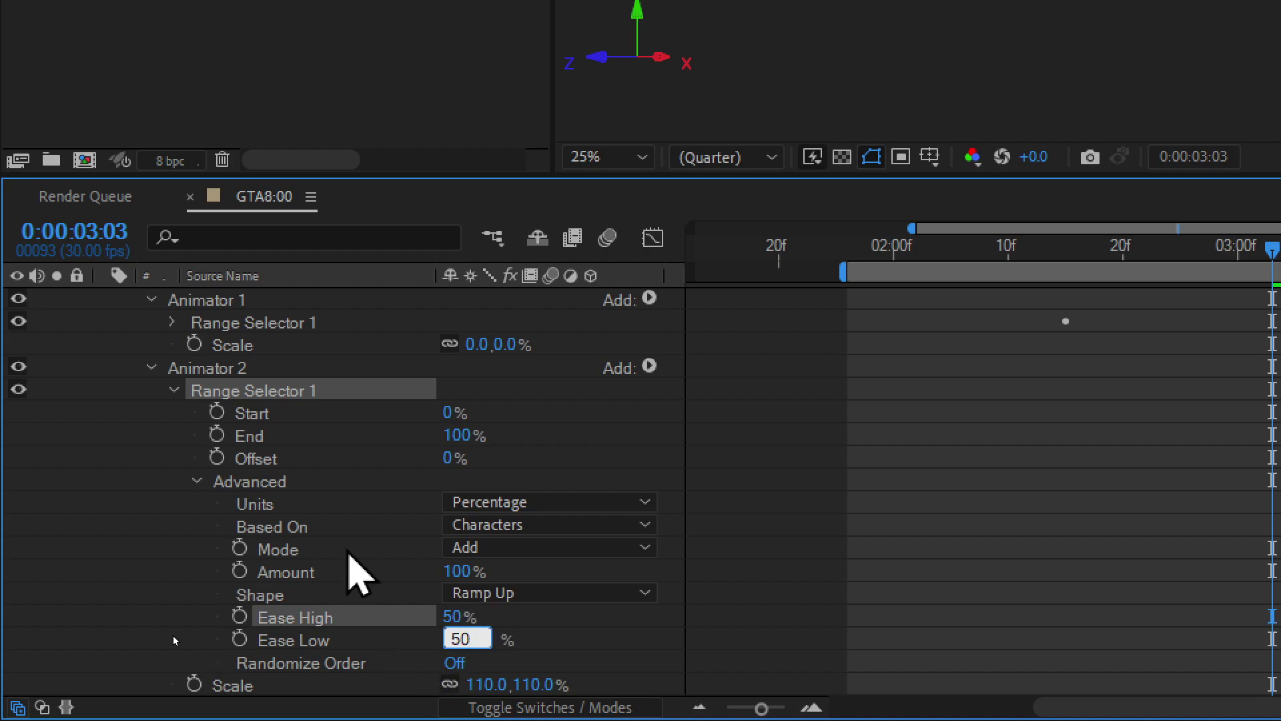
pyautogui.press('Return')
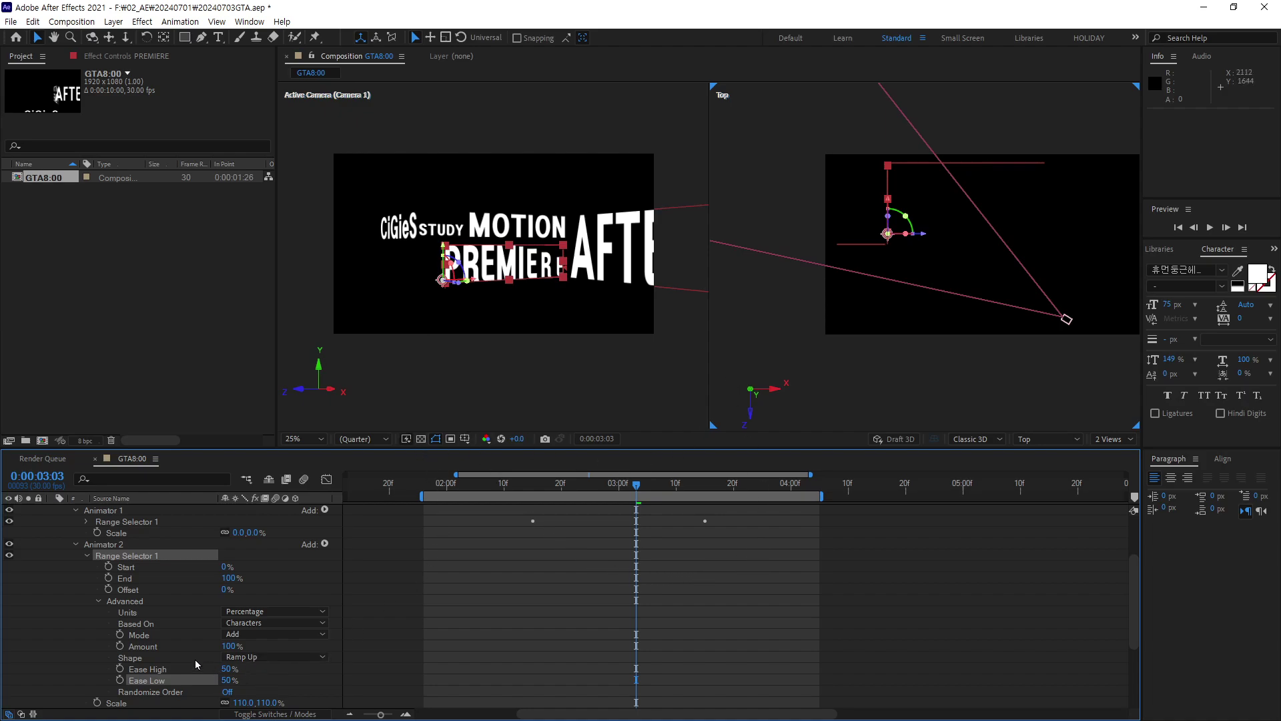
# Preview, then keyframe Animator 2's Offset at -100% at 0:00:03:00 and 100% at 0:00:04:00.
pyautogui.moveTo(637, 489); pyautogui.dragTo(533, 488)
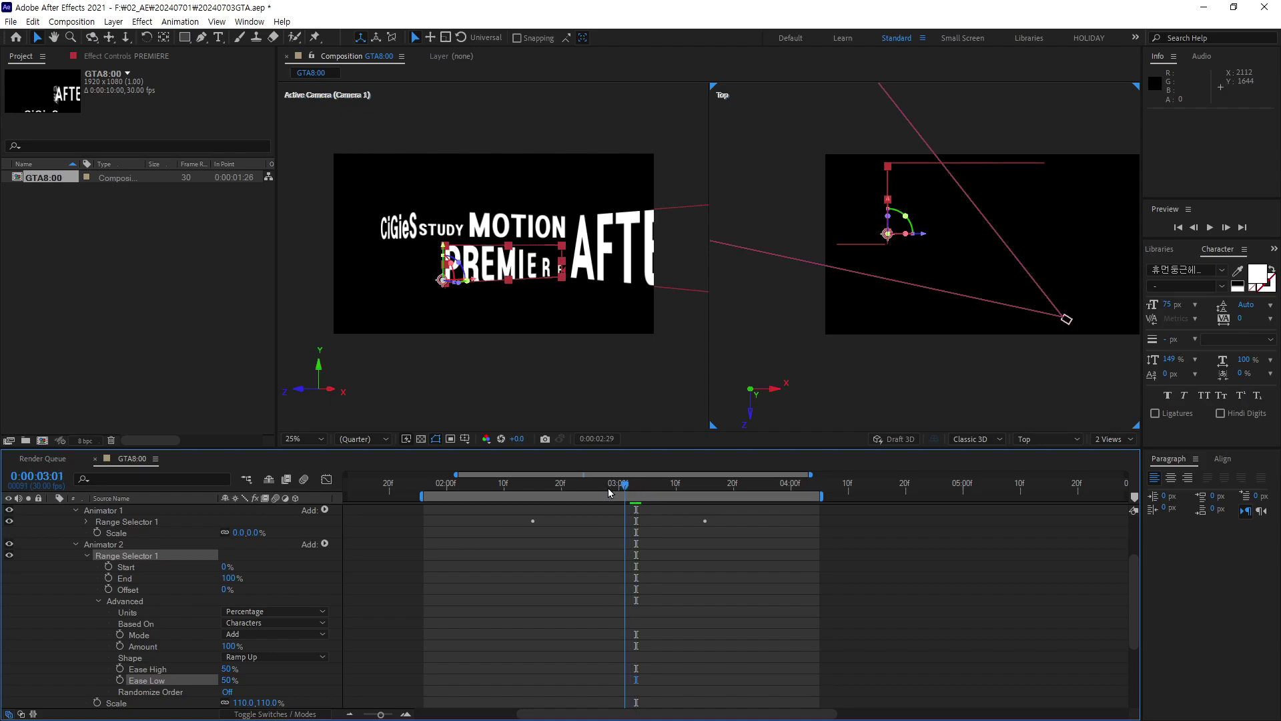
pyautogui.press('space')
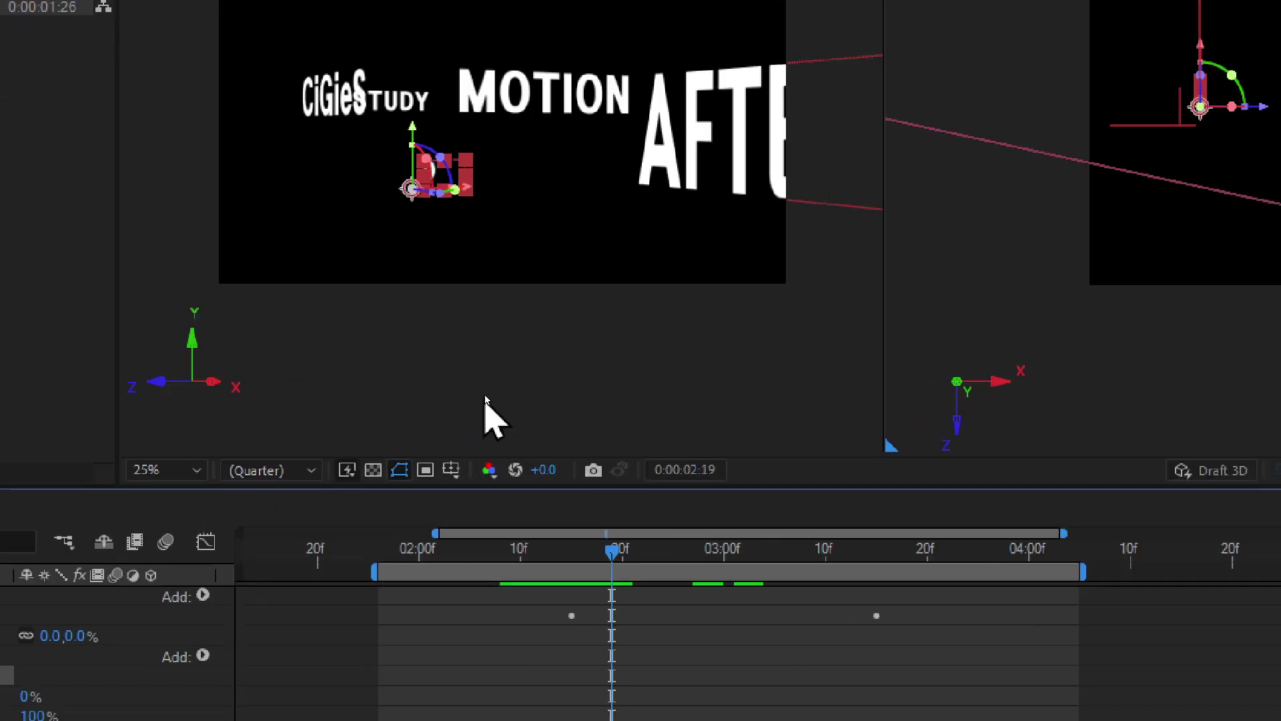
pyautogui.moveTo(639, 582)
pyautogui.mouseDown()
pyautogui.moveTo(737, 624)
pyautogui.moveTo(757, 619)
pyautogui.moveTo(744, 618)
pyautogui.moveTo(760, 644)
pyautogui.mouseUp()
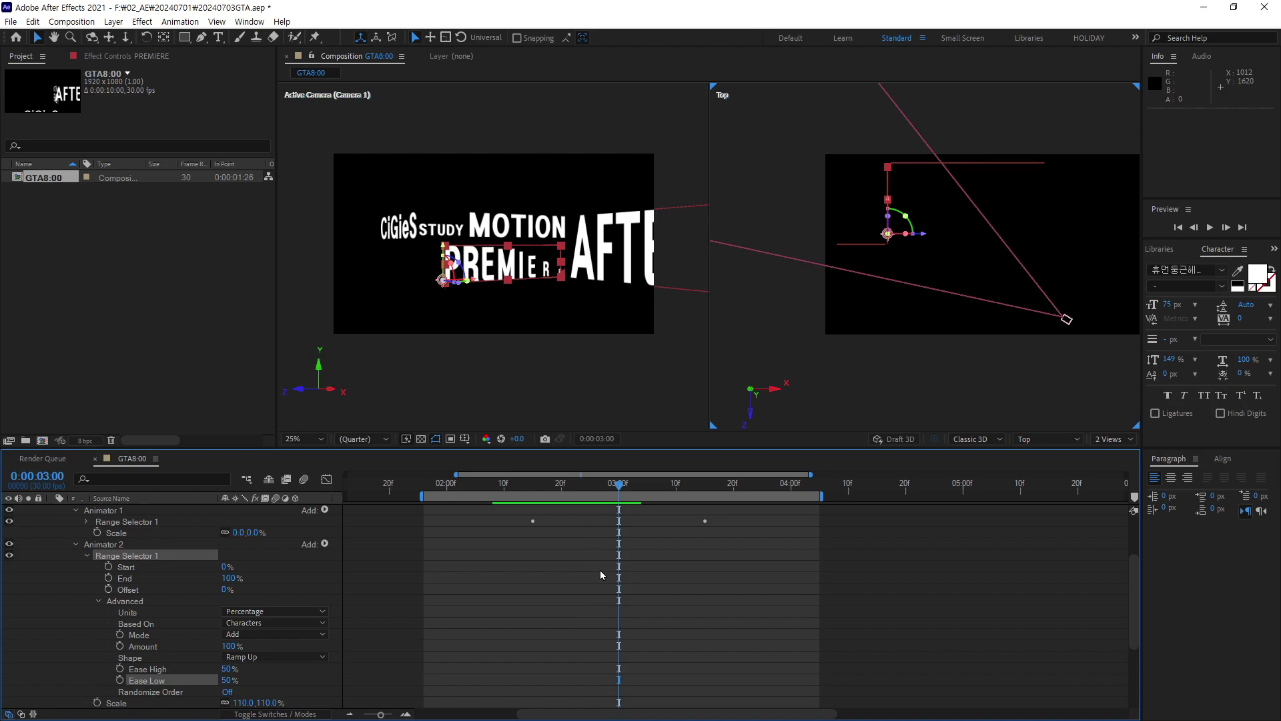
pyautogui.click(109, 589)
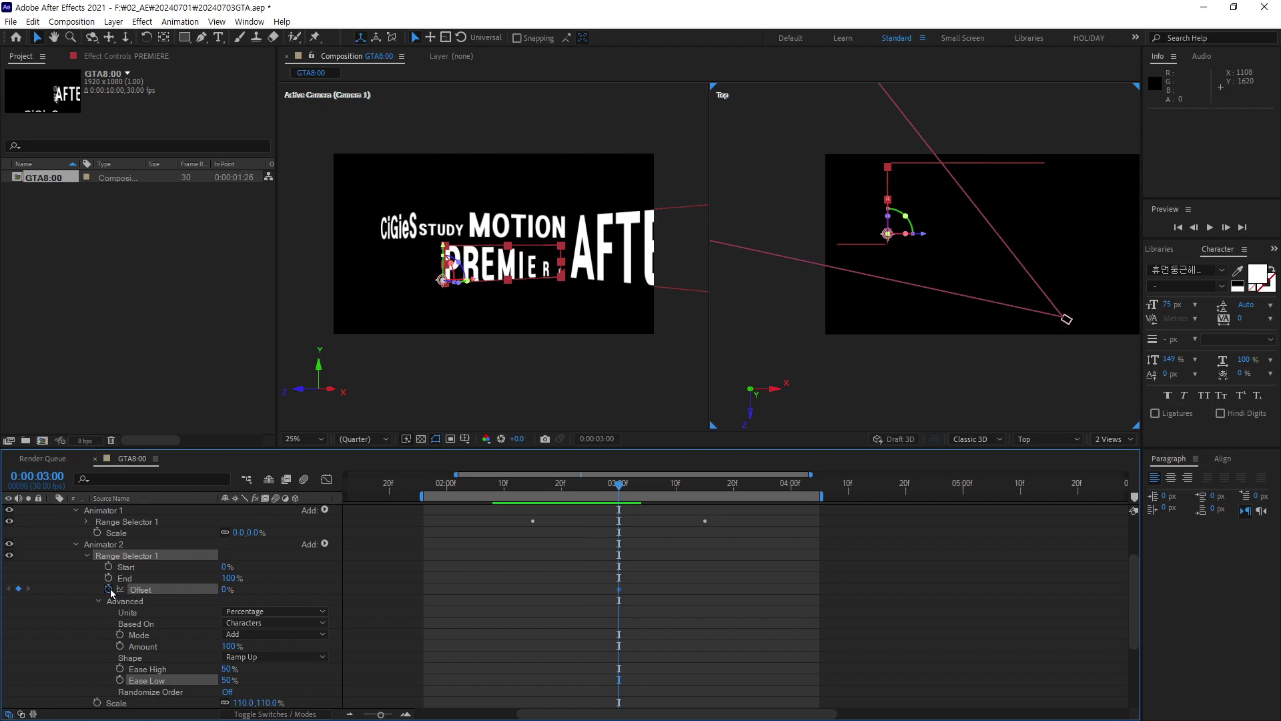
pyautogui.moveTo(205, 588); pyautogui.dragTo(129, 587)
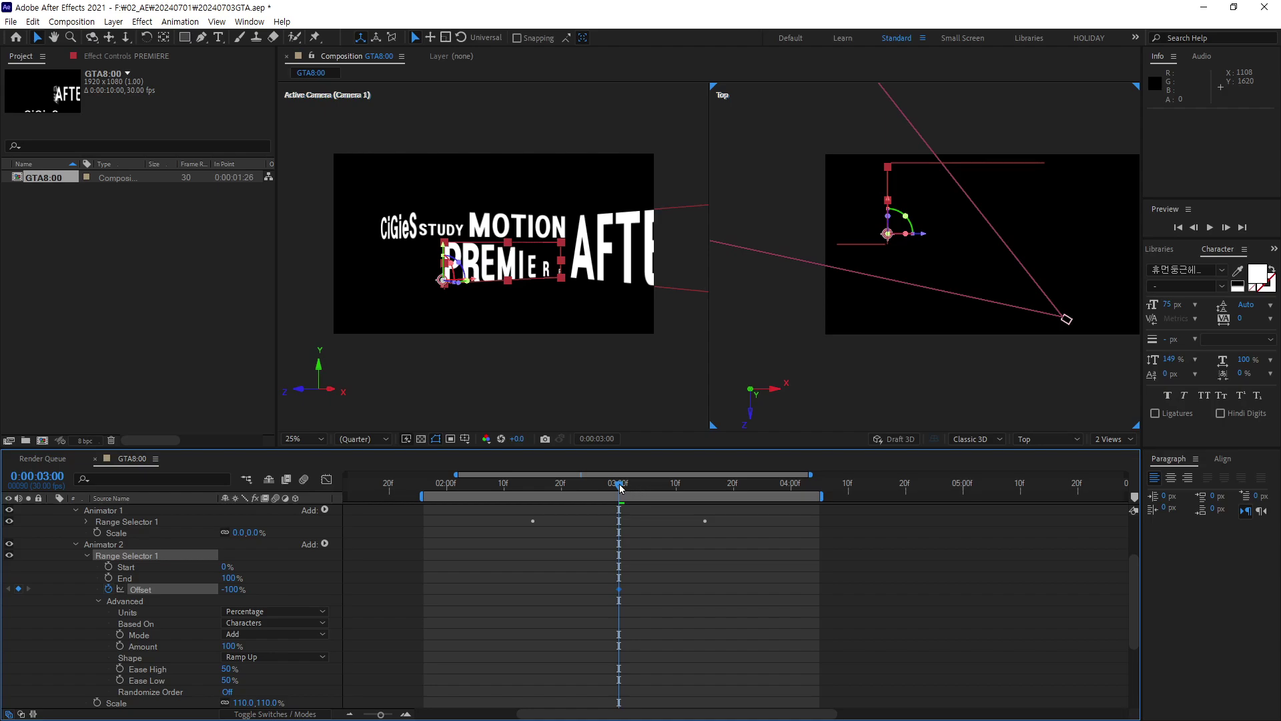
pyautogui.moveTo(620, 488); pyautogui.dragTo(727, 505)
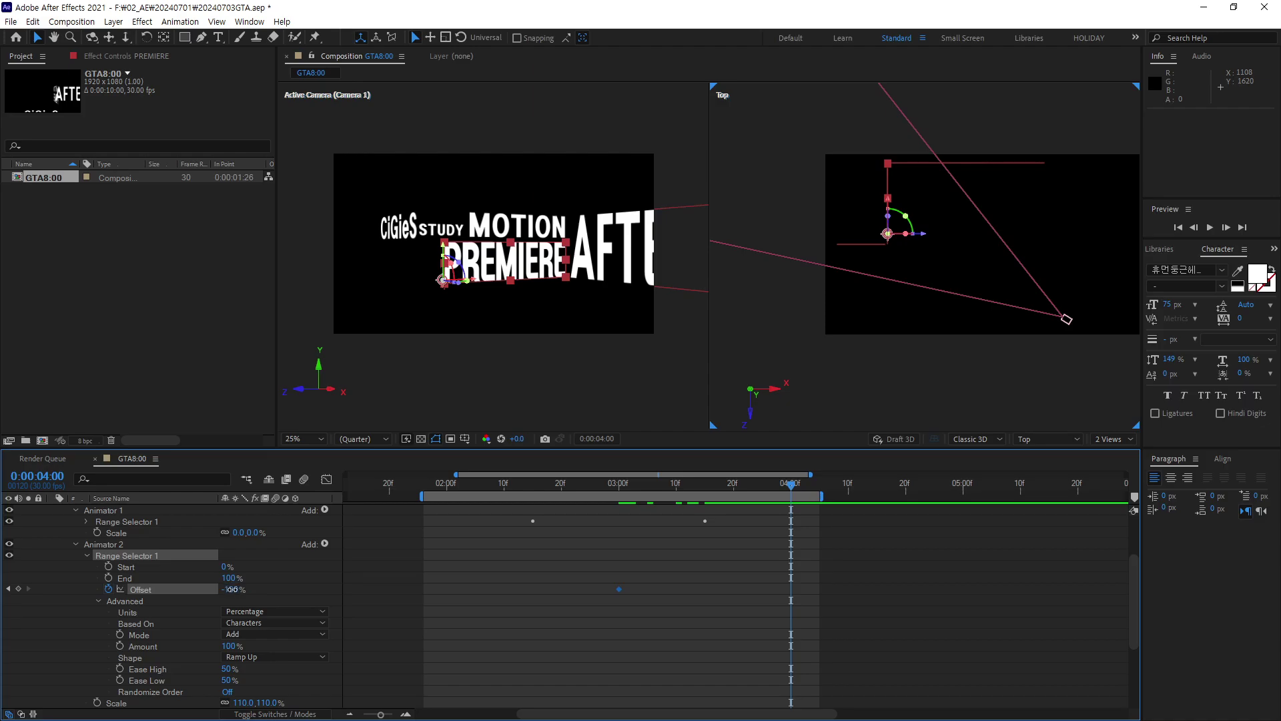
pyautogui.moveTo(231, 588); pyautogui.dragTo(363, 588)
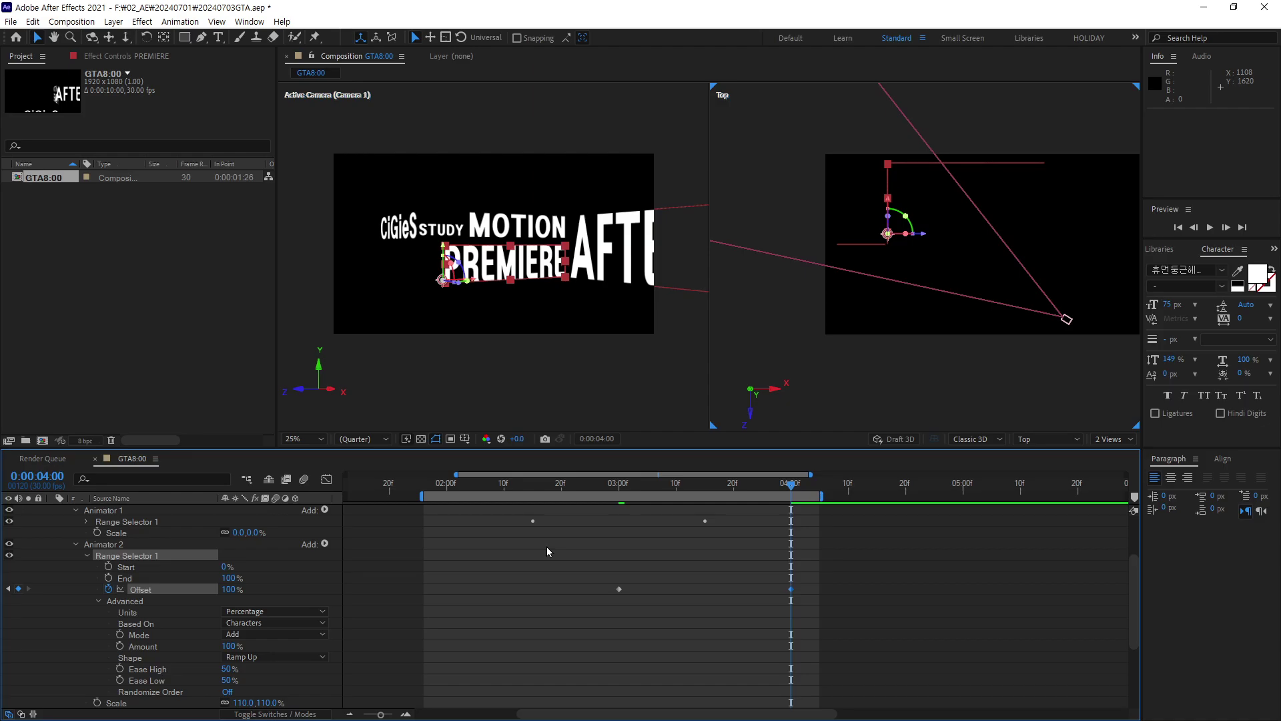
pyautogui.press('space')
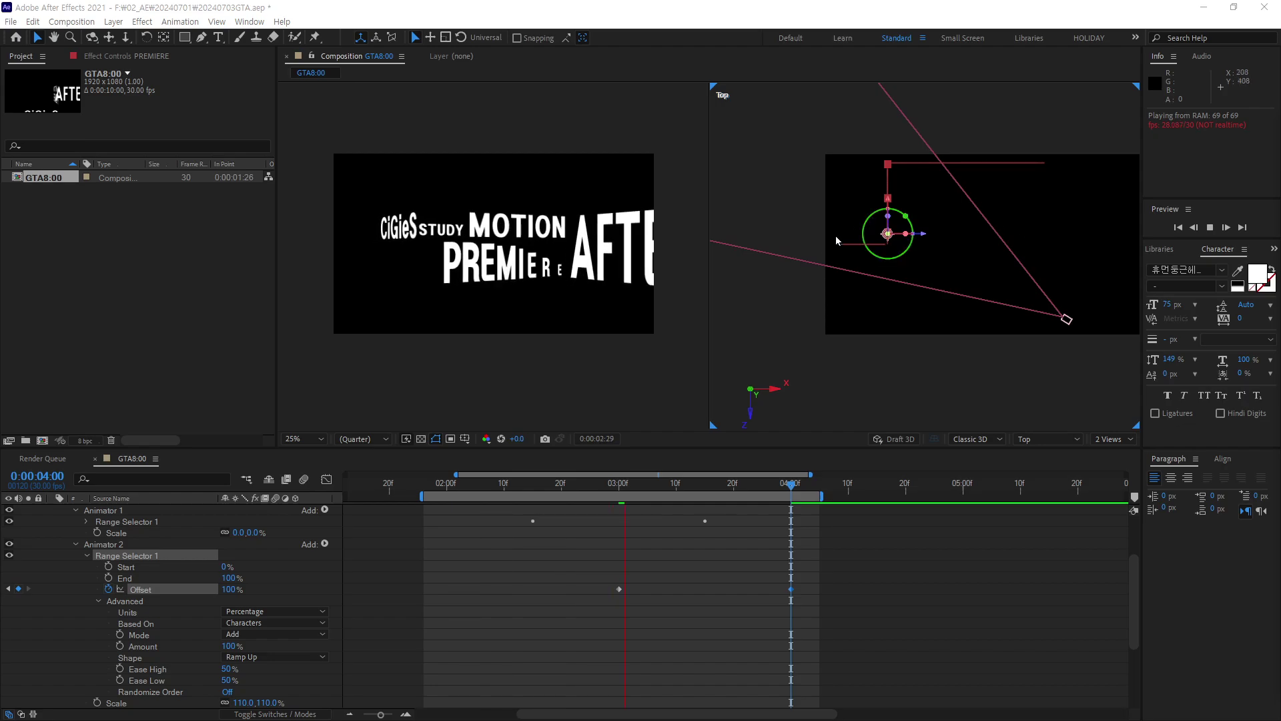
pyautogui.moveTo(794, 490)
pyautogui.mouseDown()
pyautogui.moveTo(714, 525)
pyautogui.moveTo(455, 518)
pyautogui.moveTo(736, 507)
pyautogui.moveTo(793, 519)
pyautogui.moveTo(465, 510)
pyautogui.moveTo(531, 522)
pyautogui.moveTo(507, 519)
pyautogui.mouseUp()
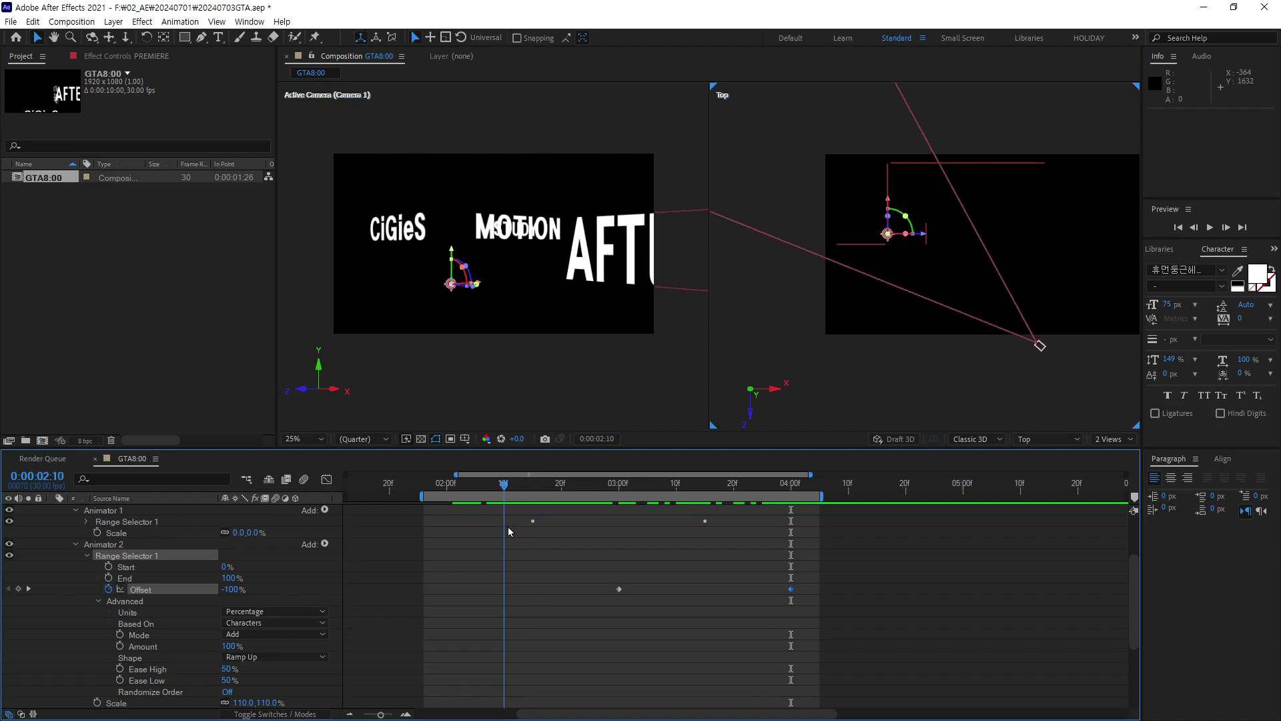
# Add a Position keyframe on PREMIERE at 0:00:02:10, then move to 0:00:03:00.
pyautogui.scroll(3, 301, 563)
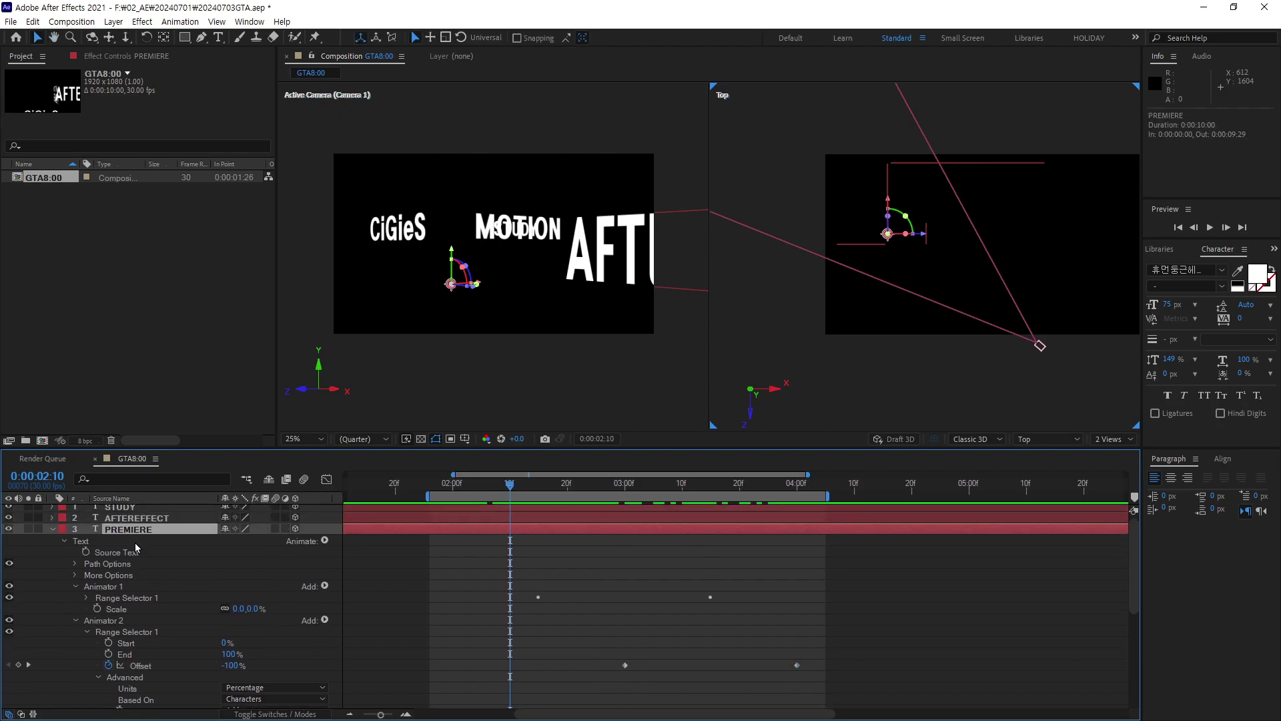
pyautogui.hotkey('ctrl', 'z')
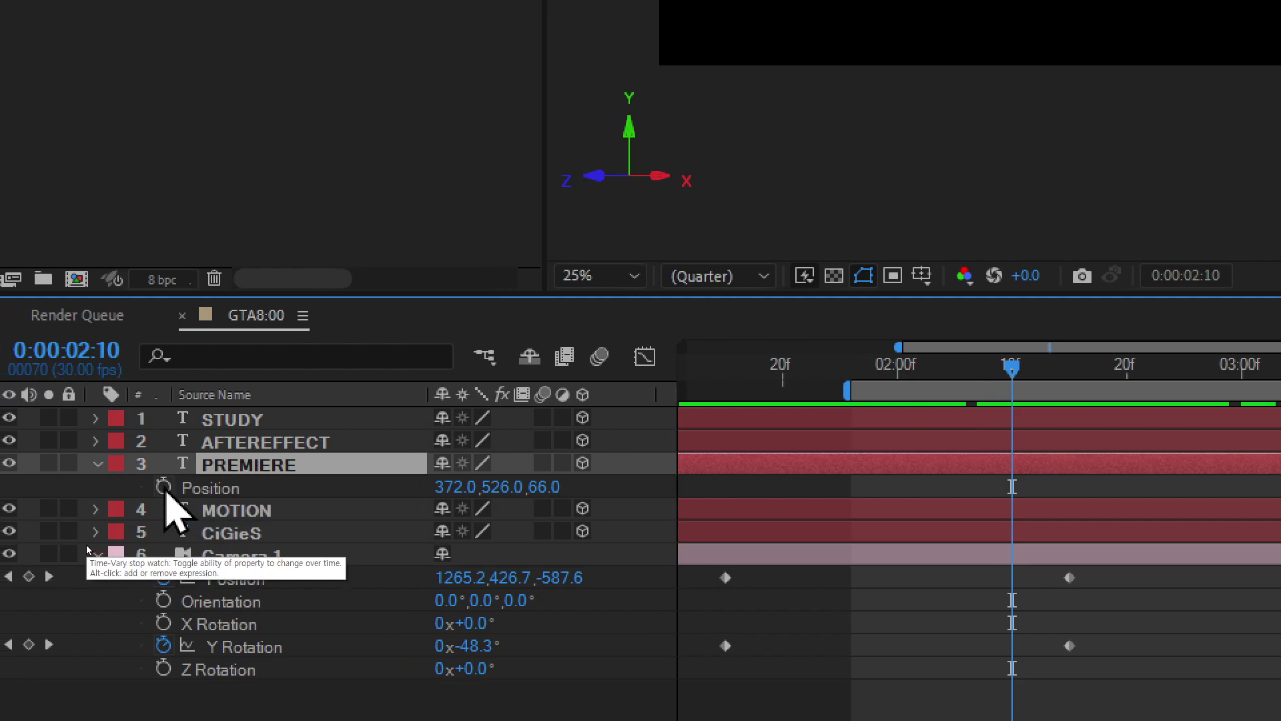
pyautogui.click(163, 487)
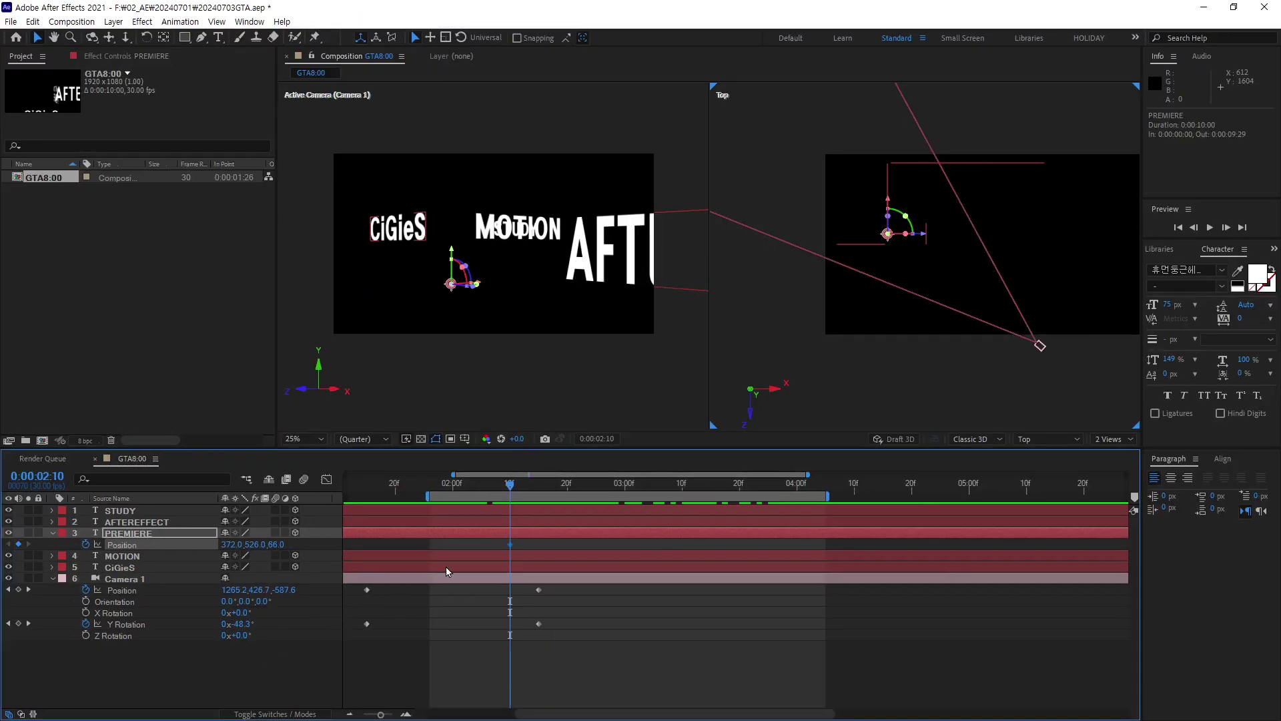
pyautogui.moveTo(513, 493)
pyautogui.mouseDown()
pyautogui.moveTo(754, 507)
pyautogui.moveTo(614, 506)
pyautogui.moveTo(624, 512)
pyautogui.mouseUp()
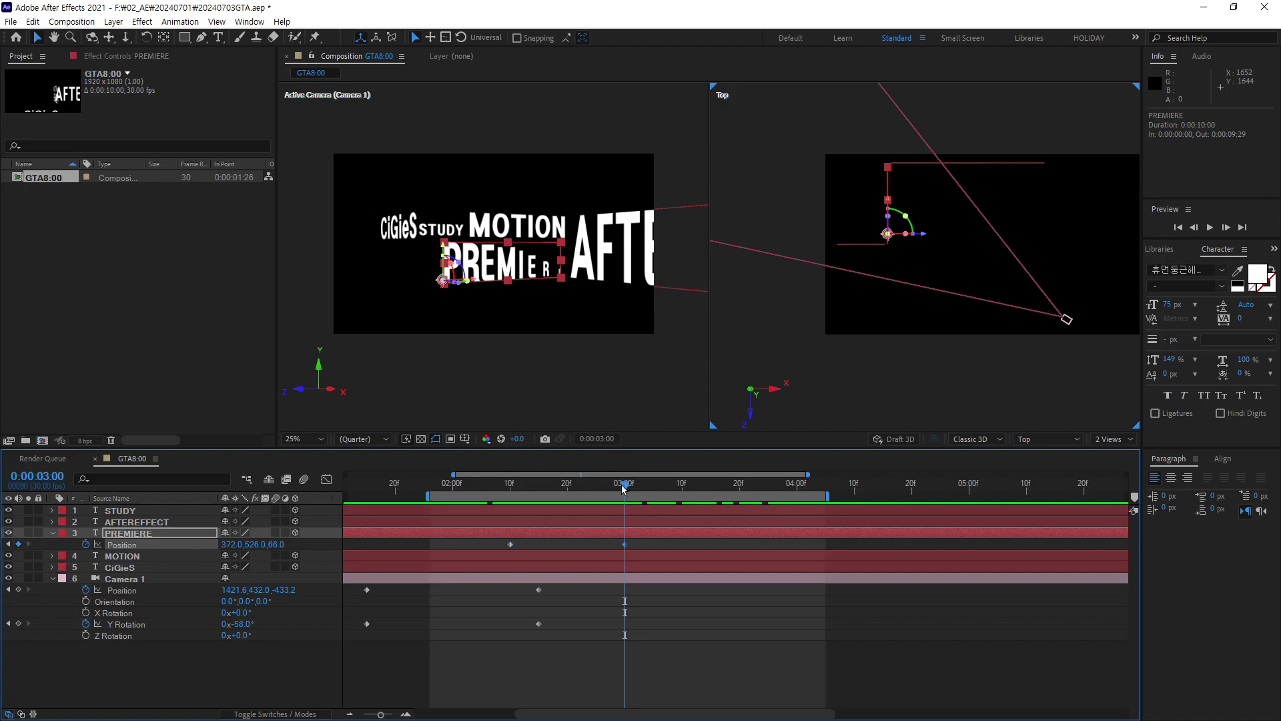
# Push PREMIERE back to Z -590 at 0:00:02:10 and preview it flying forward.
pyautogui.moveTo(623, 487); pyautogui.dragTo(510, 499)
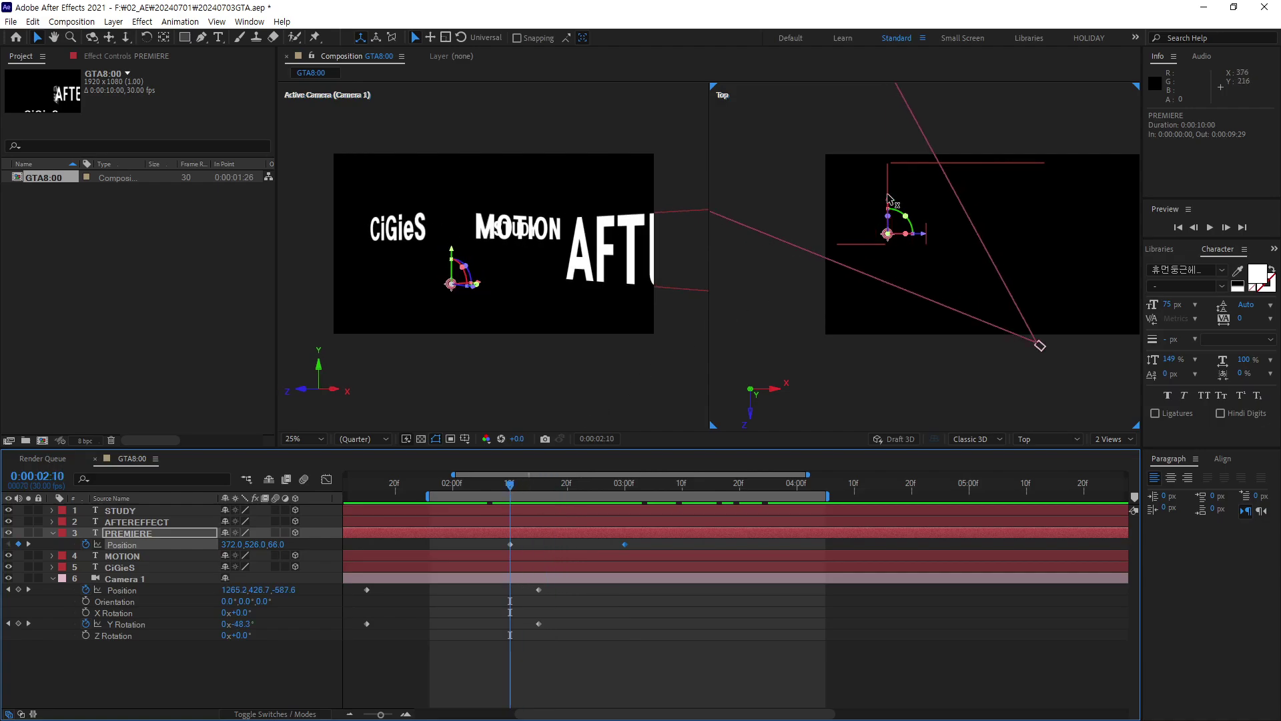
pyautogui.moveTo(888, 203); pyautogui.dragTo(889, 317)
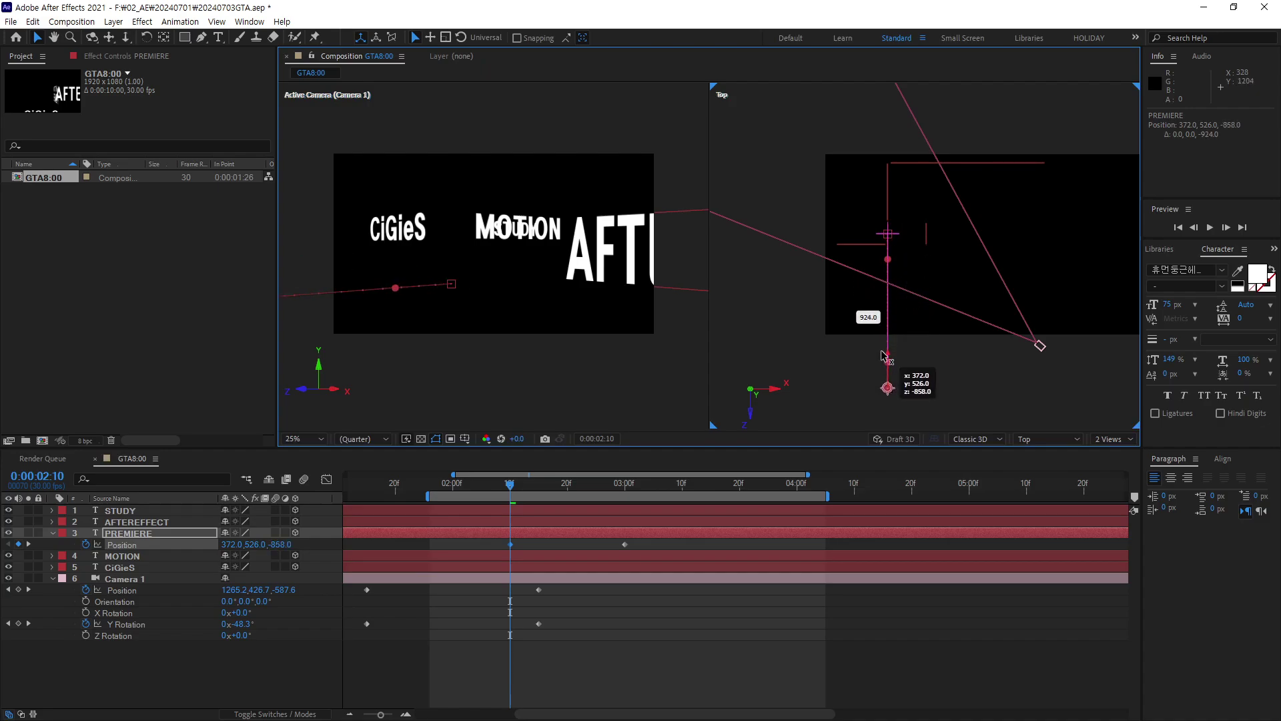
pyautogui.moveTo(889, 317); pyautogui.dragTo(889, 313)
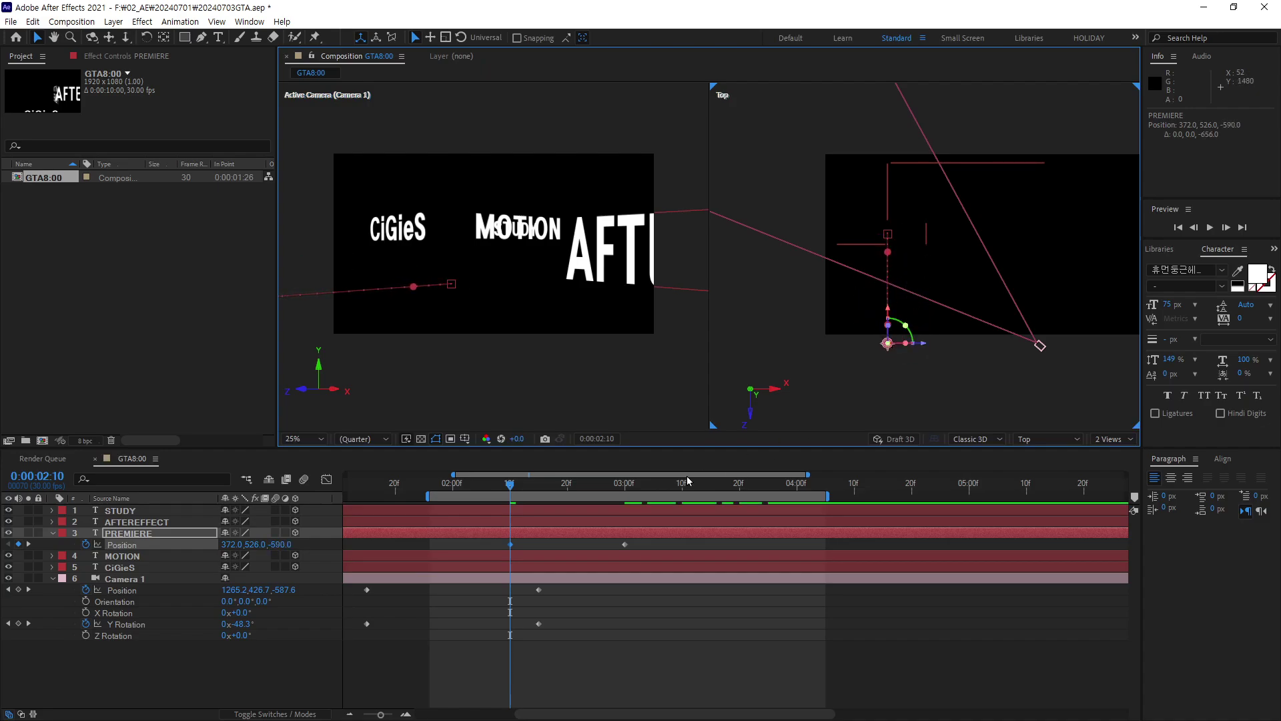
pyautogui.moveTo(520, 485)
pyautogui.mouseDown()
pyautogui.moveTo(763, 493)
pyautogui.moveTo(466, 505)
pyautogui.mouseUp()
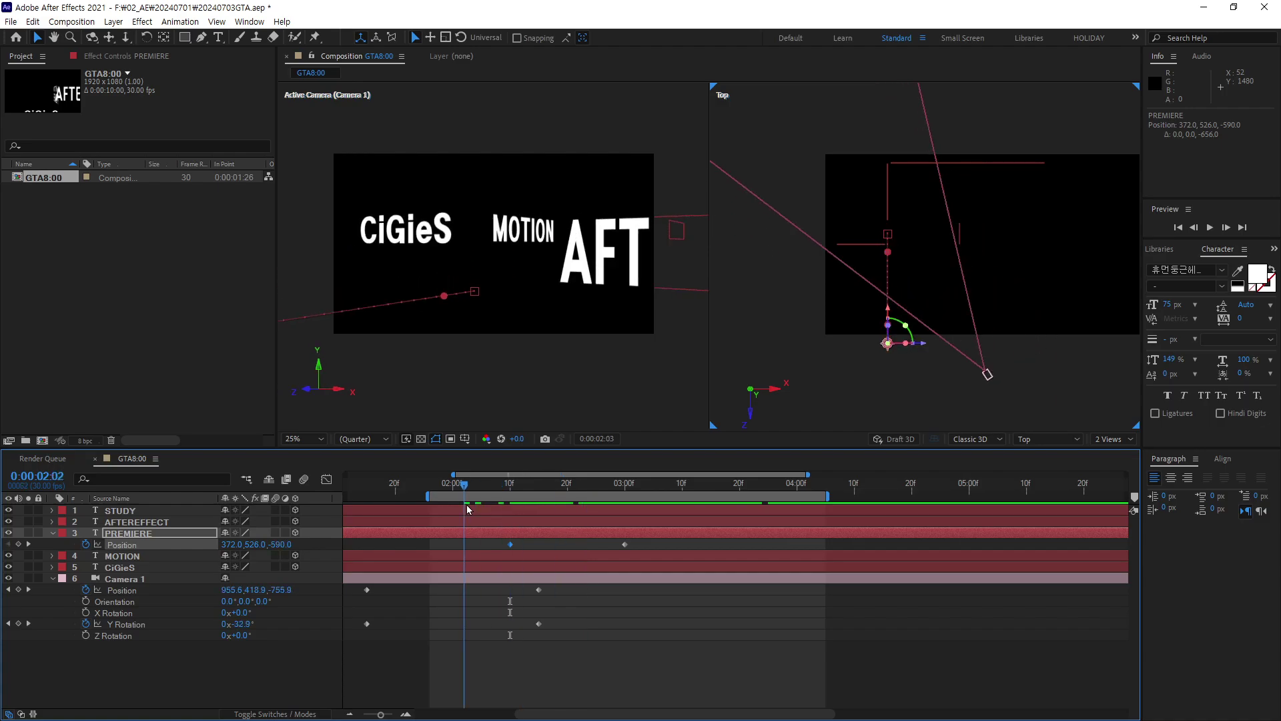
pyautogui.press('space')
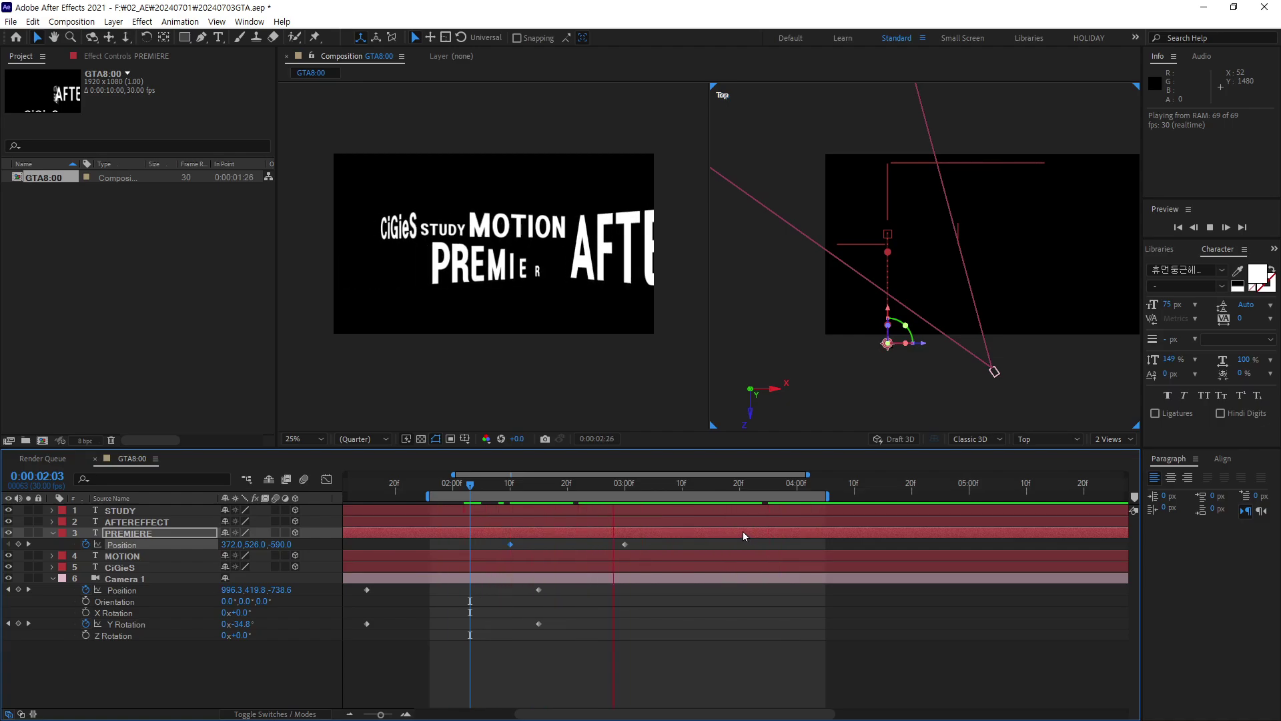
pyautogui.press('space')
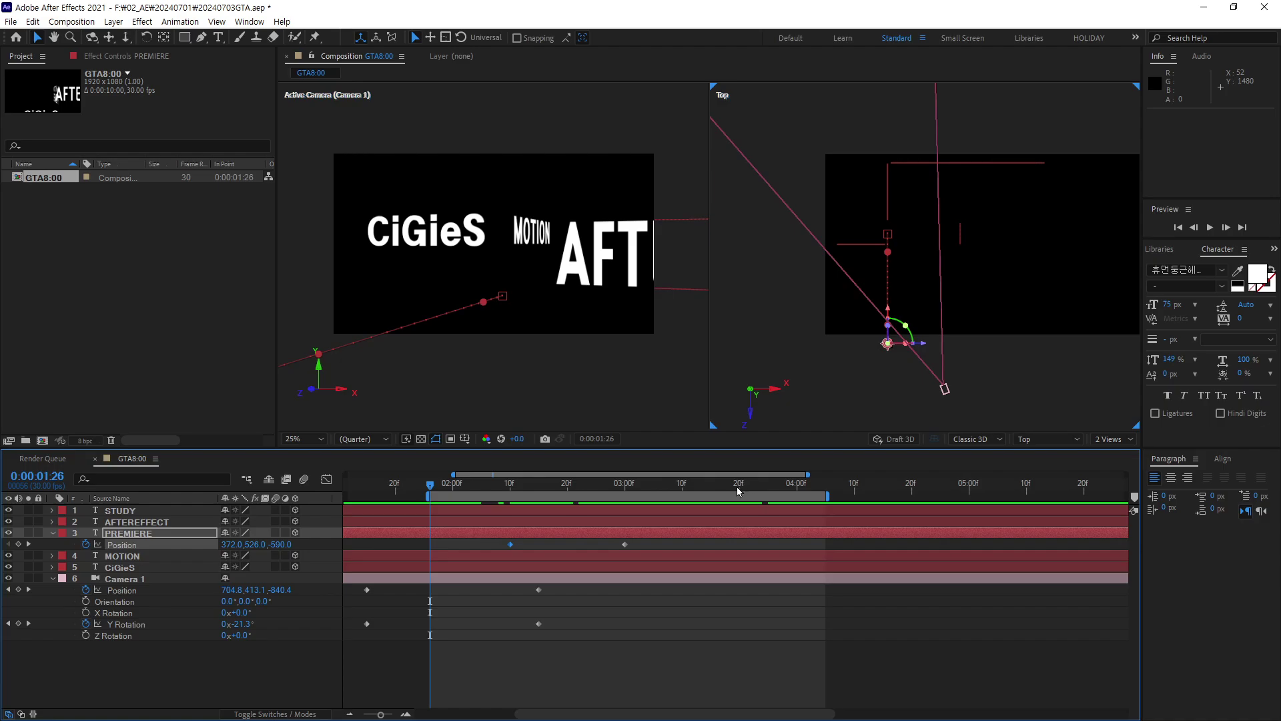
pyautogui.moveTo(430, 487); pyautogui.dragTo(579, 504)
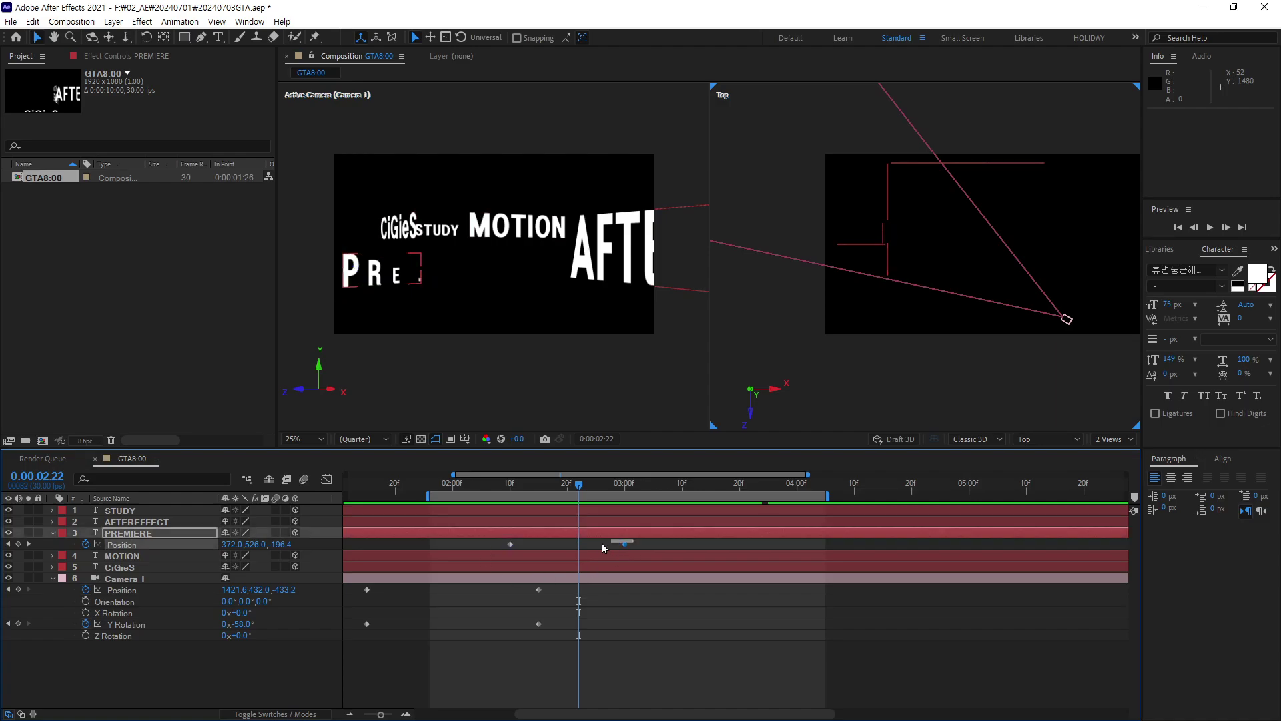
# Select both PREMIERE Position keyframes, shift them later, then undo the move.
pyautogui.moveTo(634, 542)
pyautogui.mouseDown()
pyautogui.moveTo(518, 548)
pyautogui.moveTo(552, 552)
pyautogui.mouseUp()
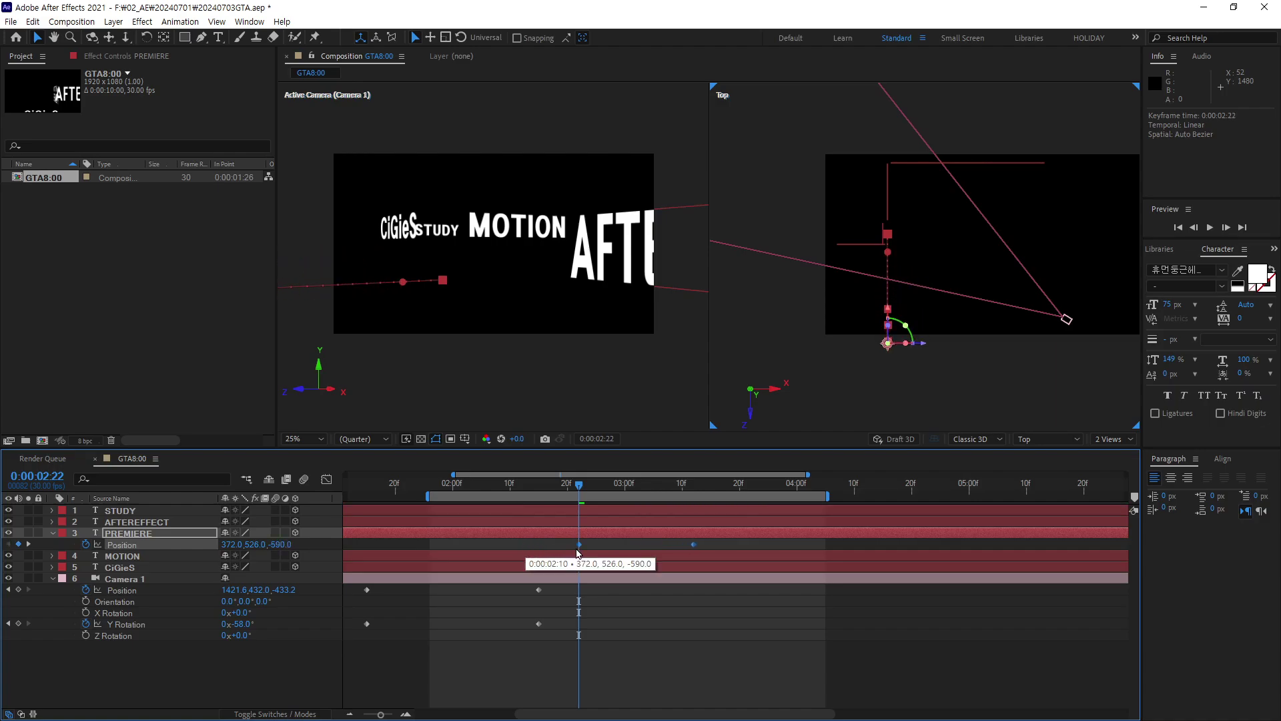
pyautogui.moveTo(552, 553); pyautogui.dragTo(581, 552)
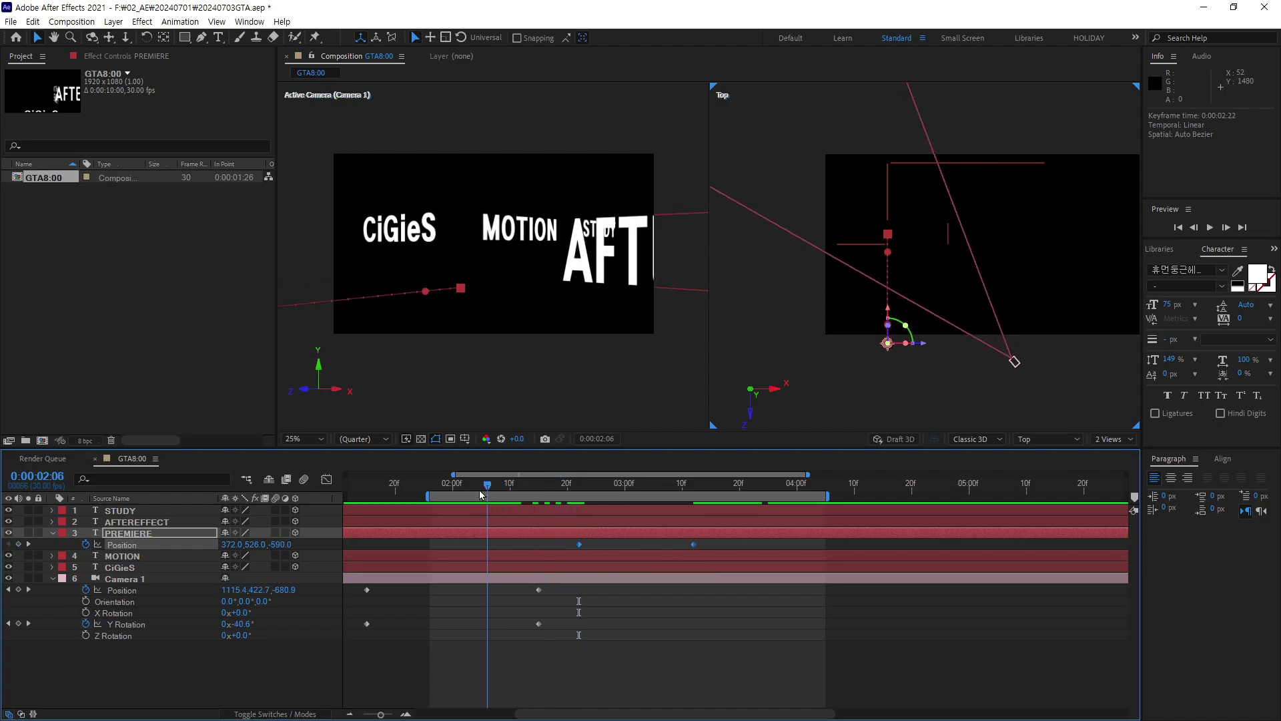
pyautogui.moveTo(531, 491)
pyautogui.mouseDown()
pyautogui.moveTo(618, 501)
pyautogui.moveTo(671, 526)
pyautogui.moveTo(579, 545)
pyautogui.mouseUp()
pyautogui.hotkey('ctrl', 'z')
# Shift the Position keyframes to 0:00:02:07–0:00:02:27 and preview the retimed move.
pyautogui.moveTo(579, 485); pyautogui.dragTo(539, 487)
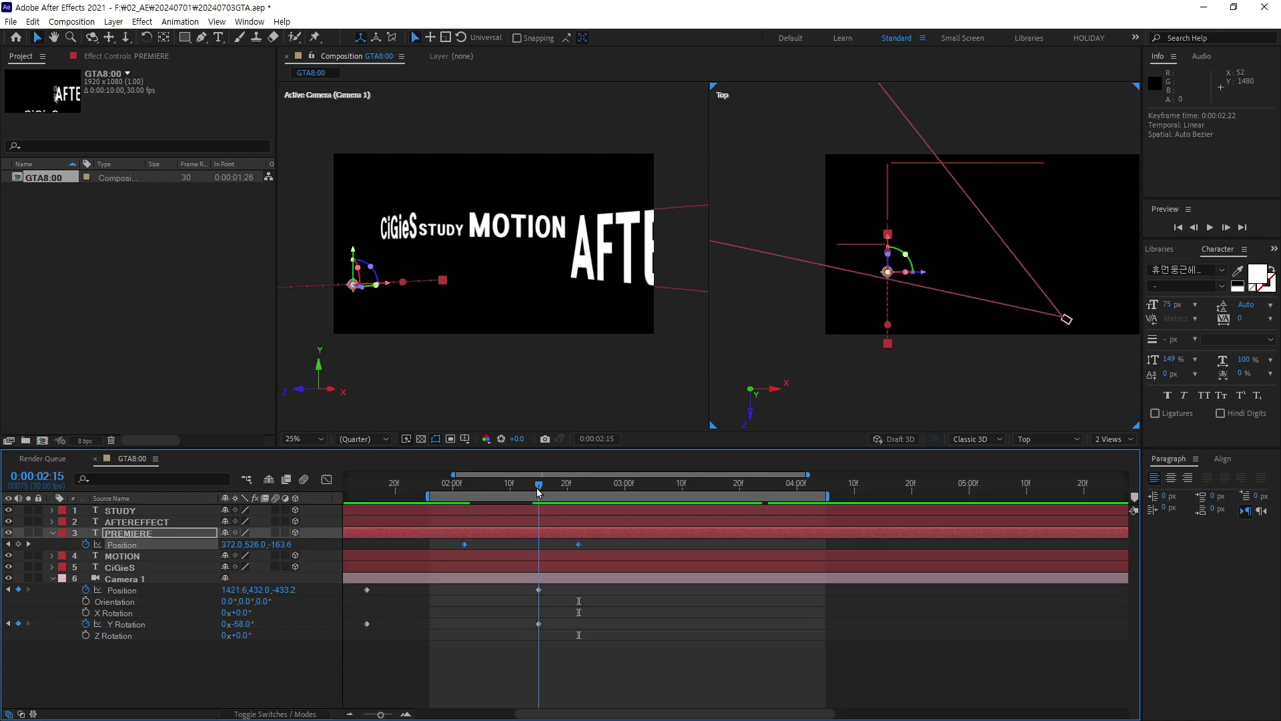
pyautogui.moveTo(576, 544); pyautogui.dragTo(578, 546)
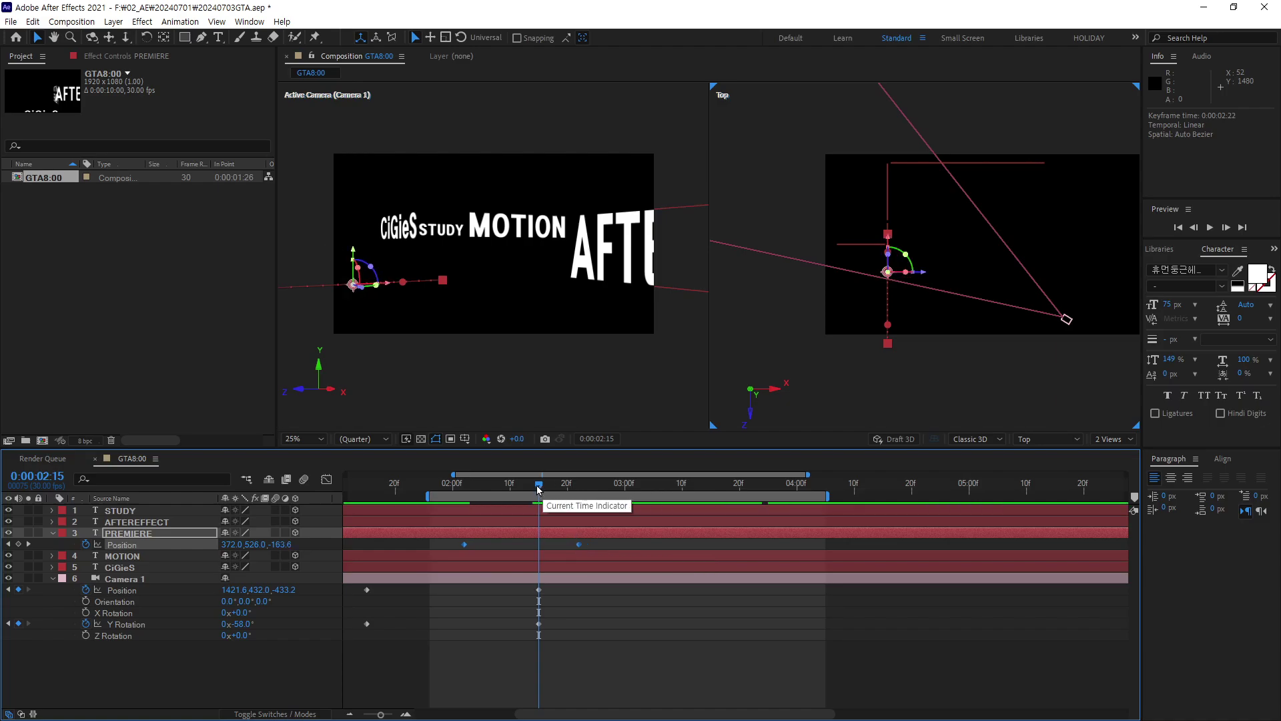
pyautogui.moveTo(540, 485)
pyautogui.mouseDown()
pyautogui.moveTo(475, 486)
pyautogui.moveTo(568, 507)
pyautogui.mouseUp()
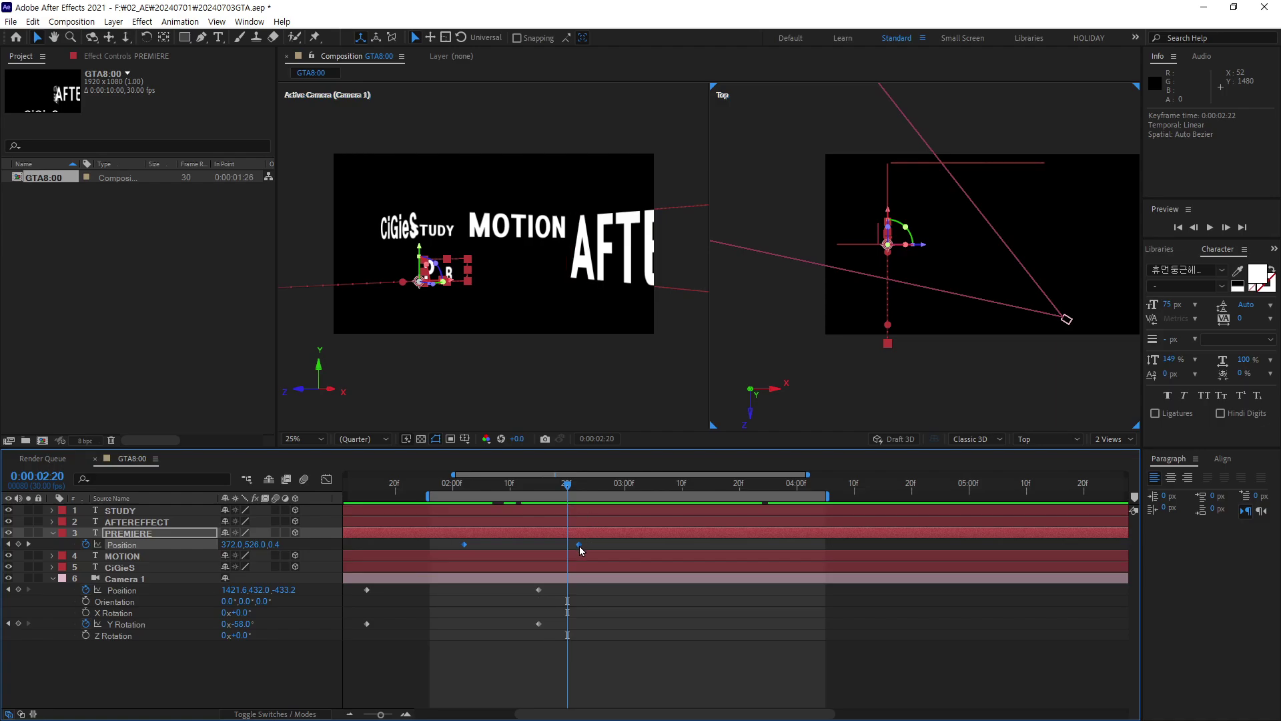
pyautogui.moveTo(579, 545); pyautogui.dragTo(590, 545)
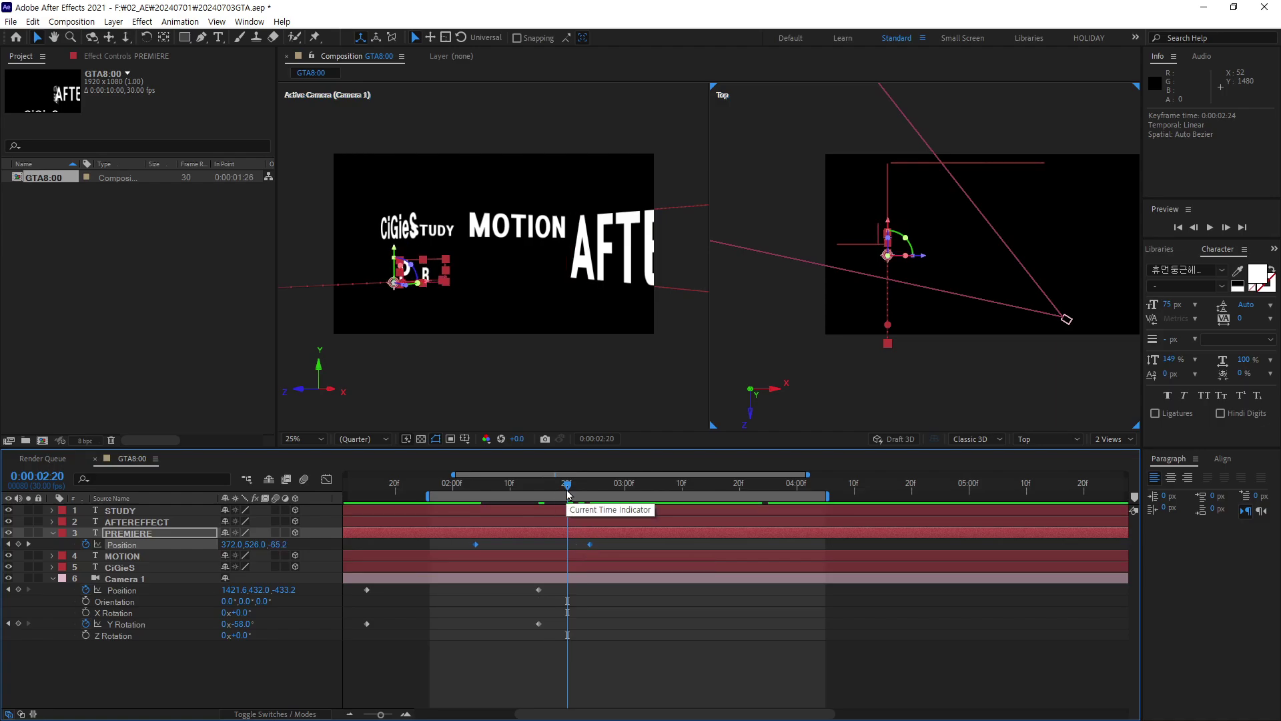
pyautogui.moveTo(568, 494)
pyautogui.mouseDown()
pyautogui.moveTo(546, 495)
pyautogui.moveTo(568, 495)
pyautogui.mouseUp()
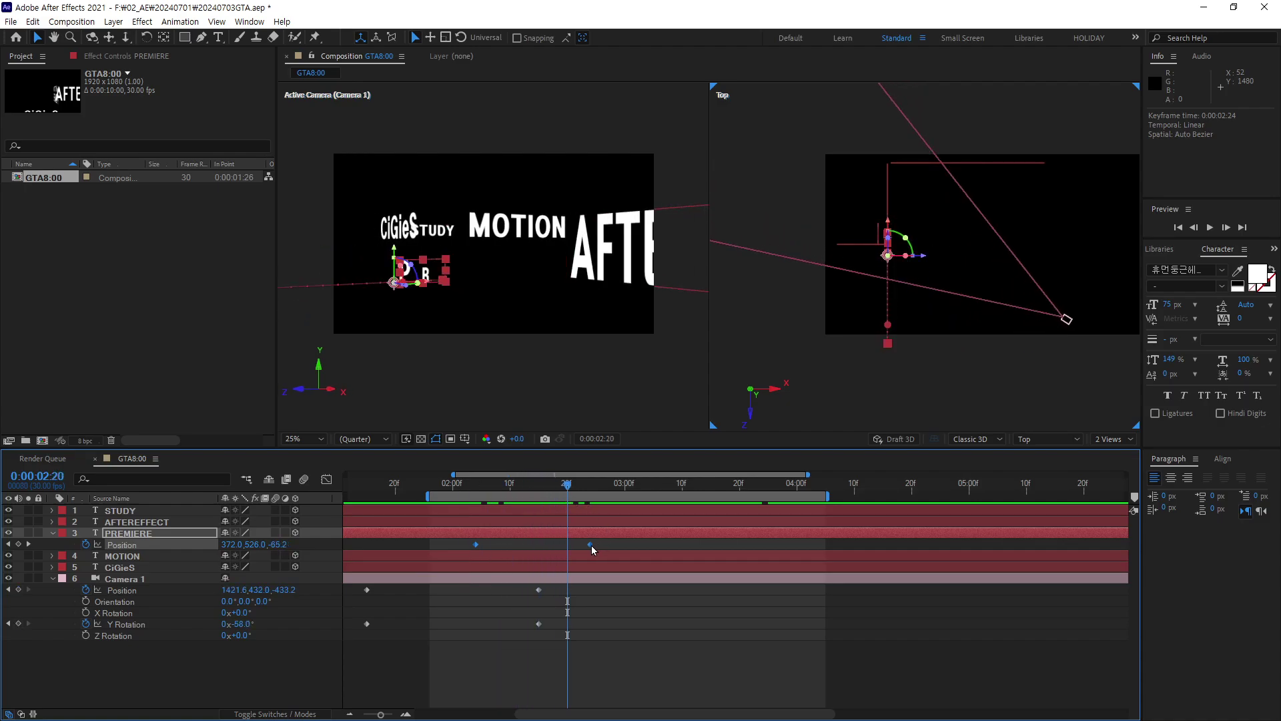
pyautogui.moveTo(591, 545); pyautogui.dragTo(609, 547)
pyautogui.moveTo(551, 483)
pyautogui.mouseDown()
pyautogui.moveTo(471, 483)
pyautogui.moveTo(613, 495)
pyautogui.mouseUp()
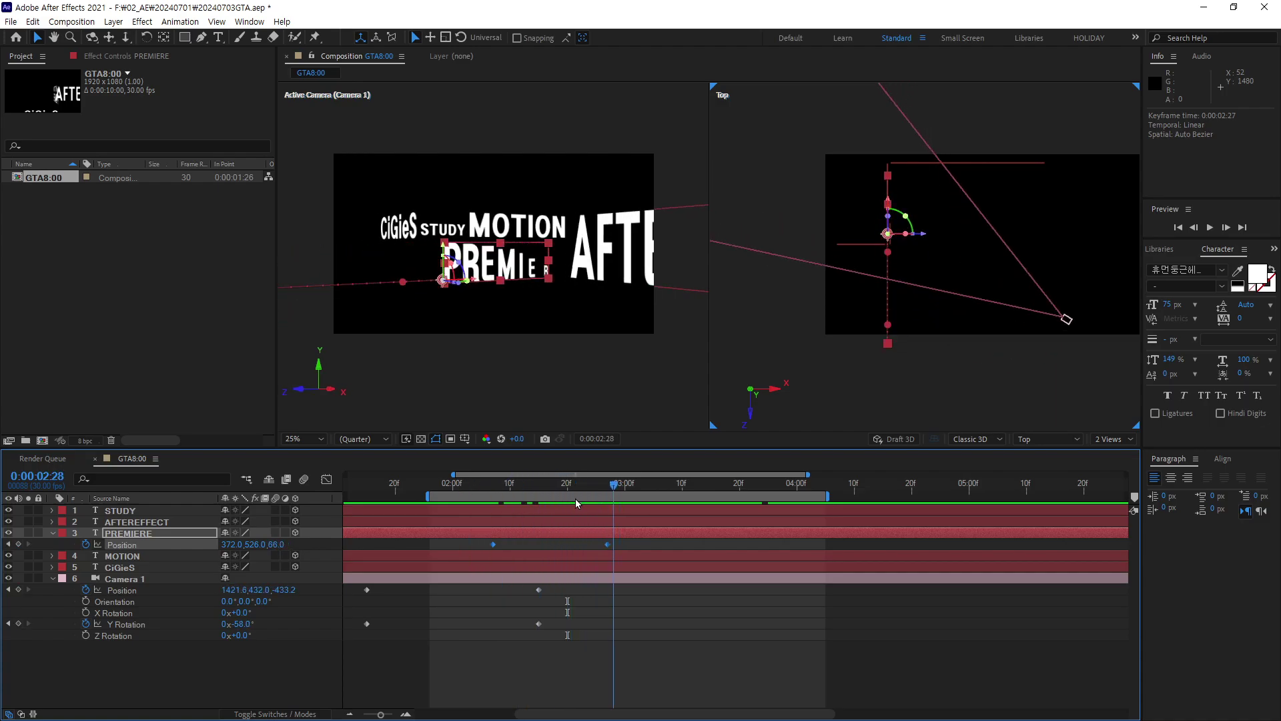
pyautogui.press('space')
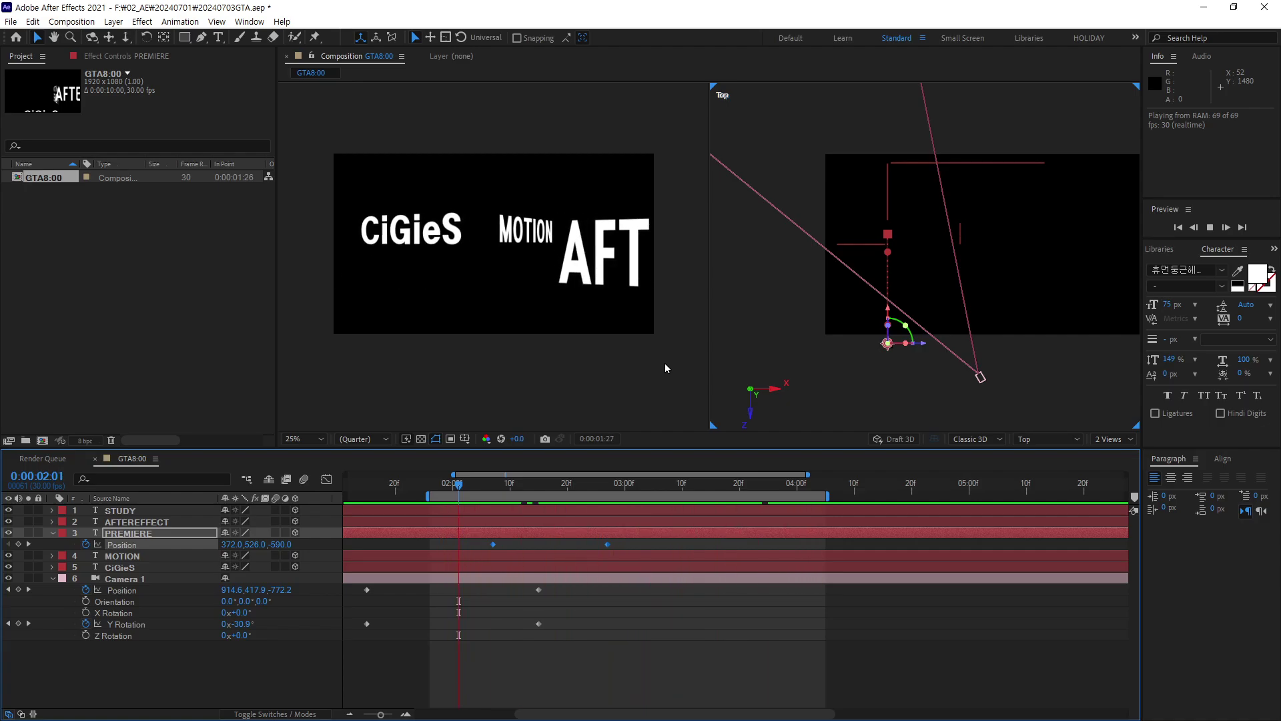
# Scrub and preview PREMIERE's forward move, selecting its last Position keyframe.
pyautogui.click(493, 484)
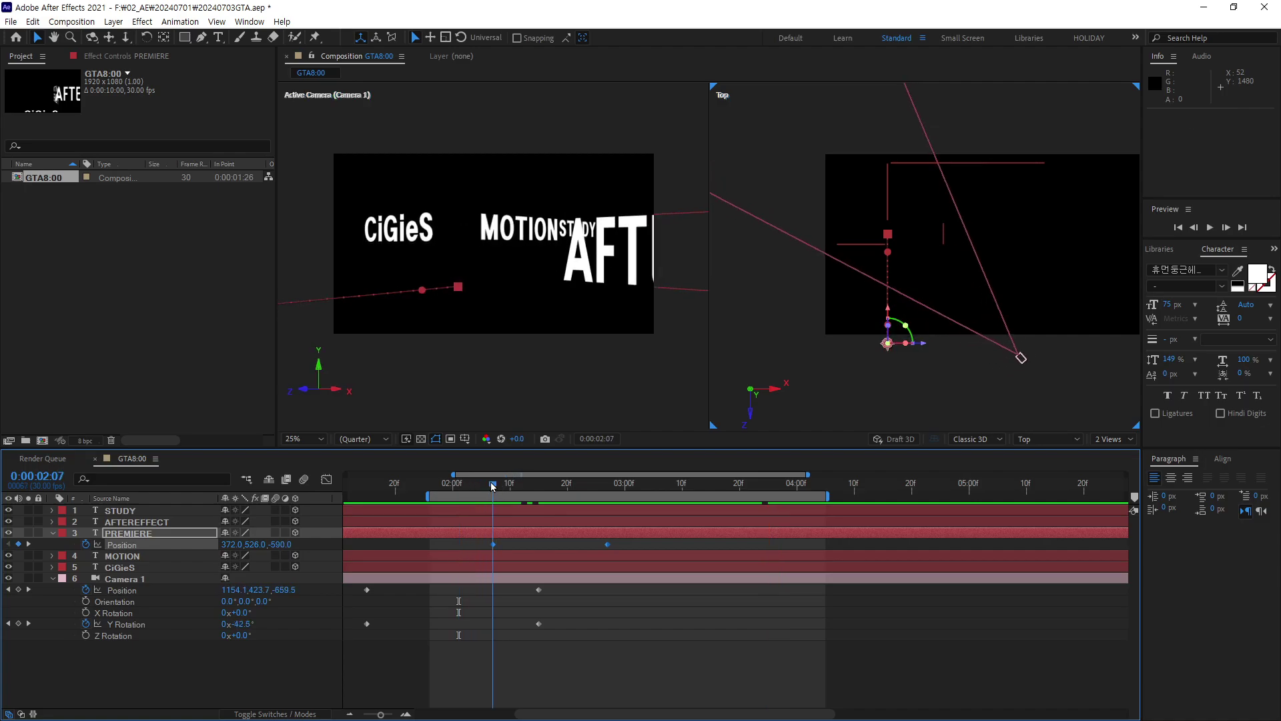
pyautogui.moveTo(492, 486); pyautogui.dragTo(607, 511)
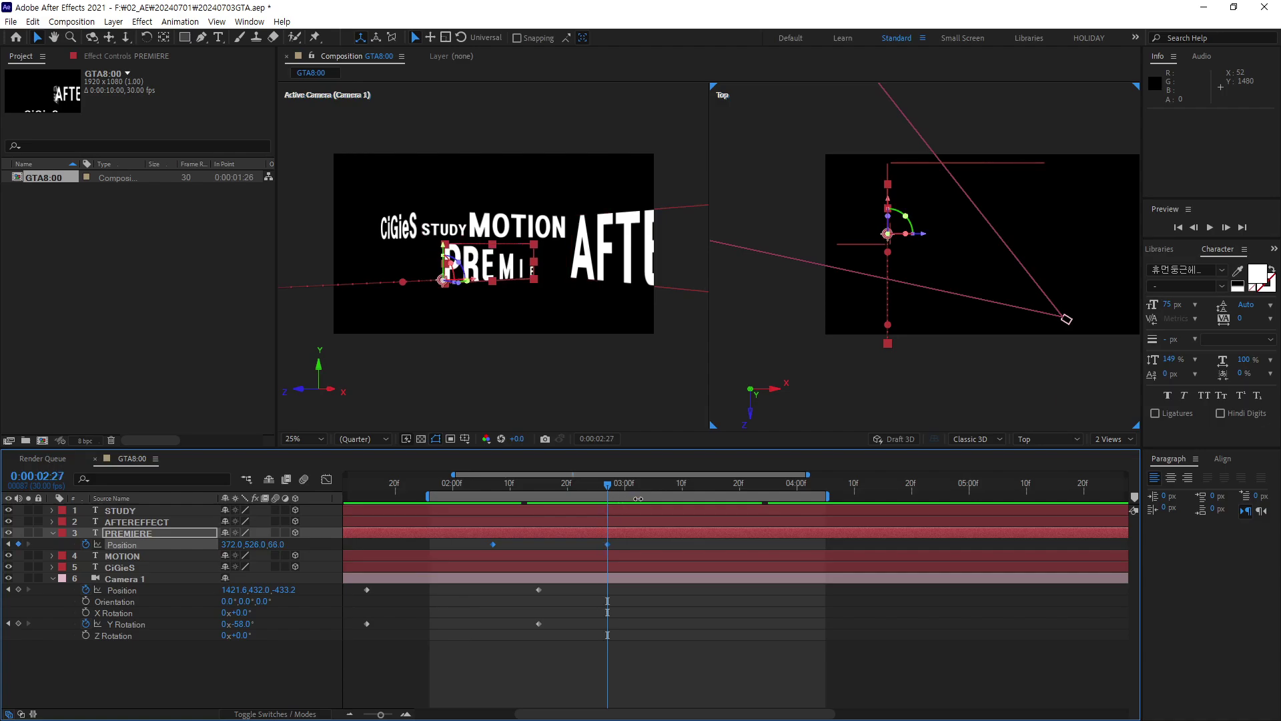
pyautogui.press('space')
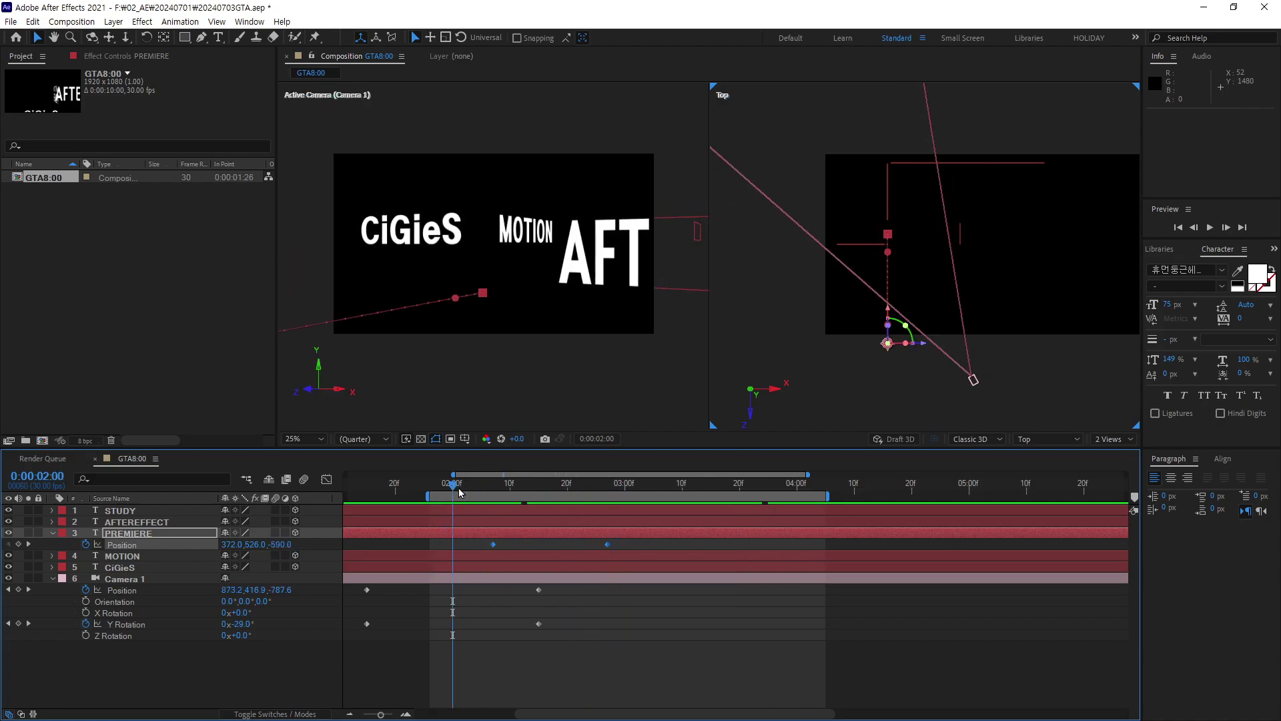
pyautogui.click(532, 482)
pyautogui.moveTo(572, 494); pyautogui.dragTo(446, 497)
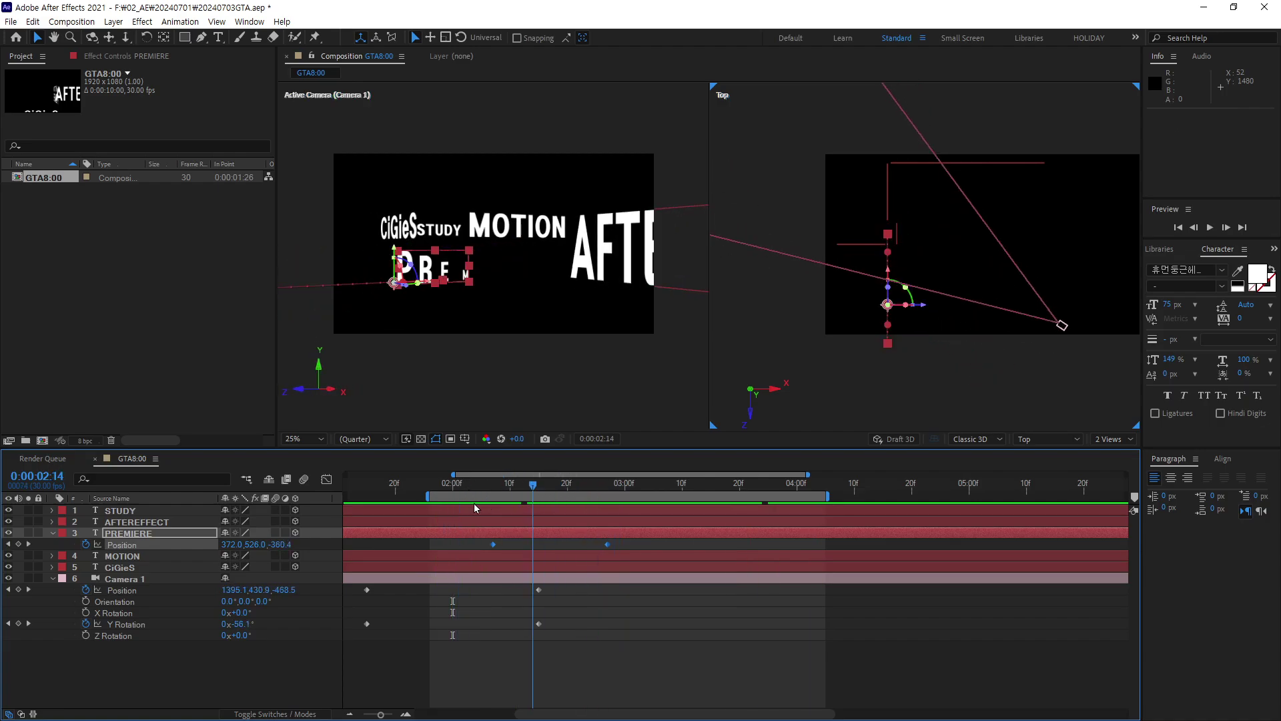
pyautogui.click(606, 544)
pyautogui.press('space')
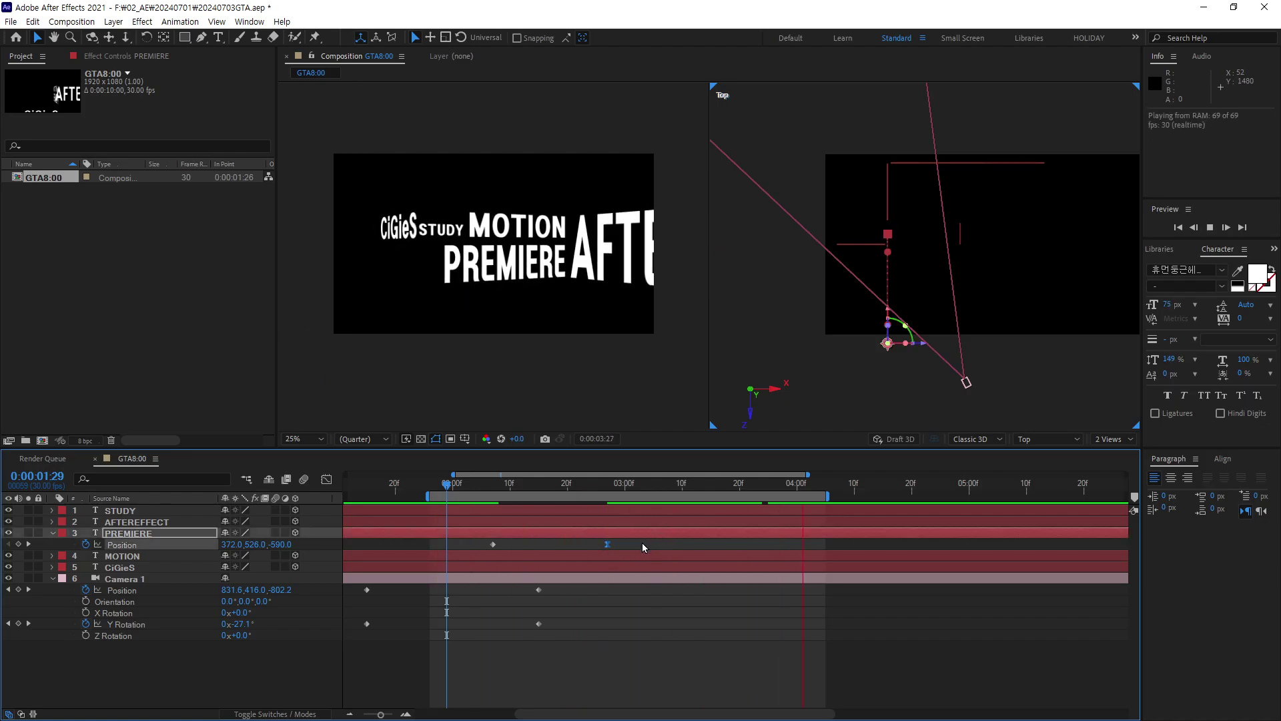
pyautogui.press('space')
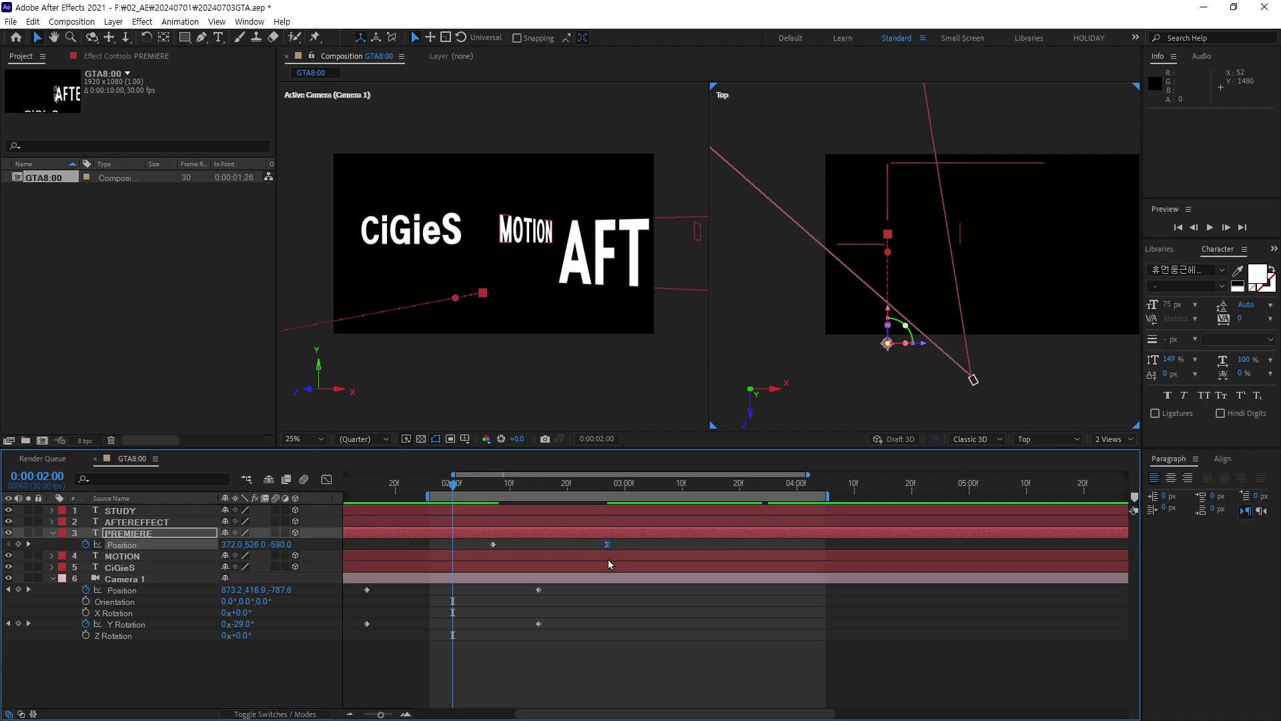
# Show PREMIERE's Position animation as value curves in the Graph Editor.
pyautogui.click(607, 543)
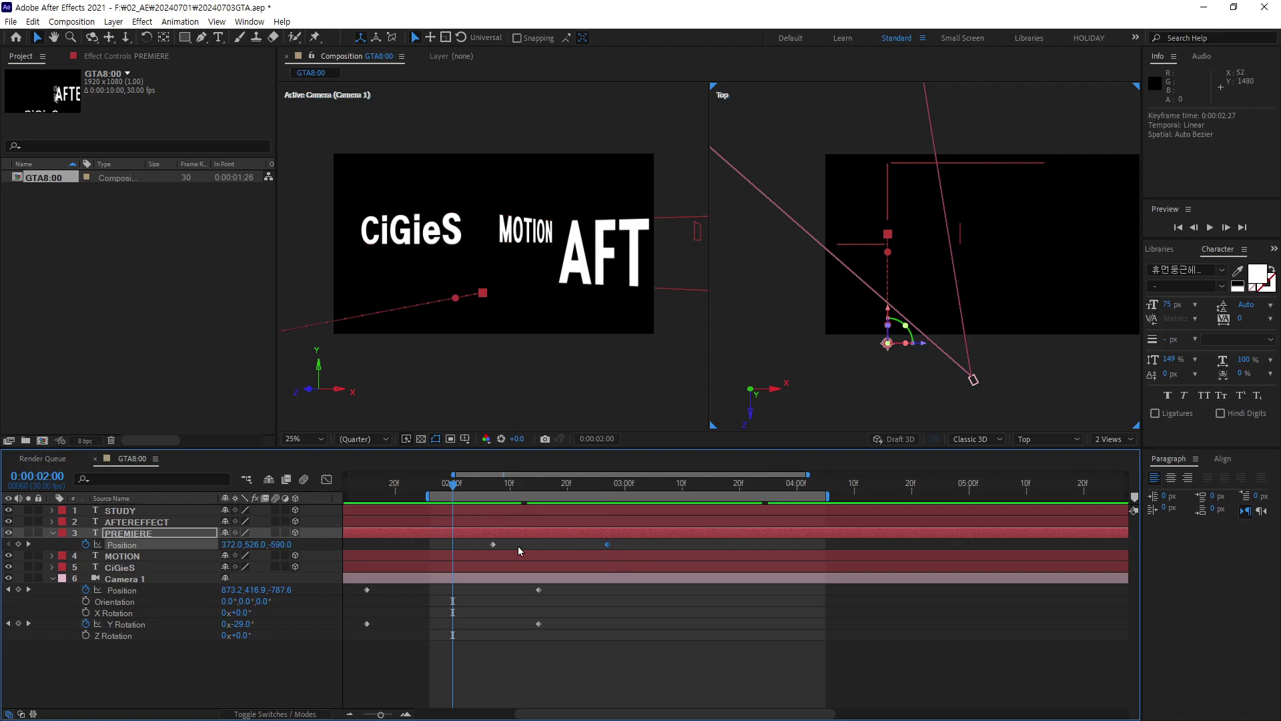
pyautogui.press('space')
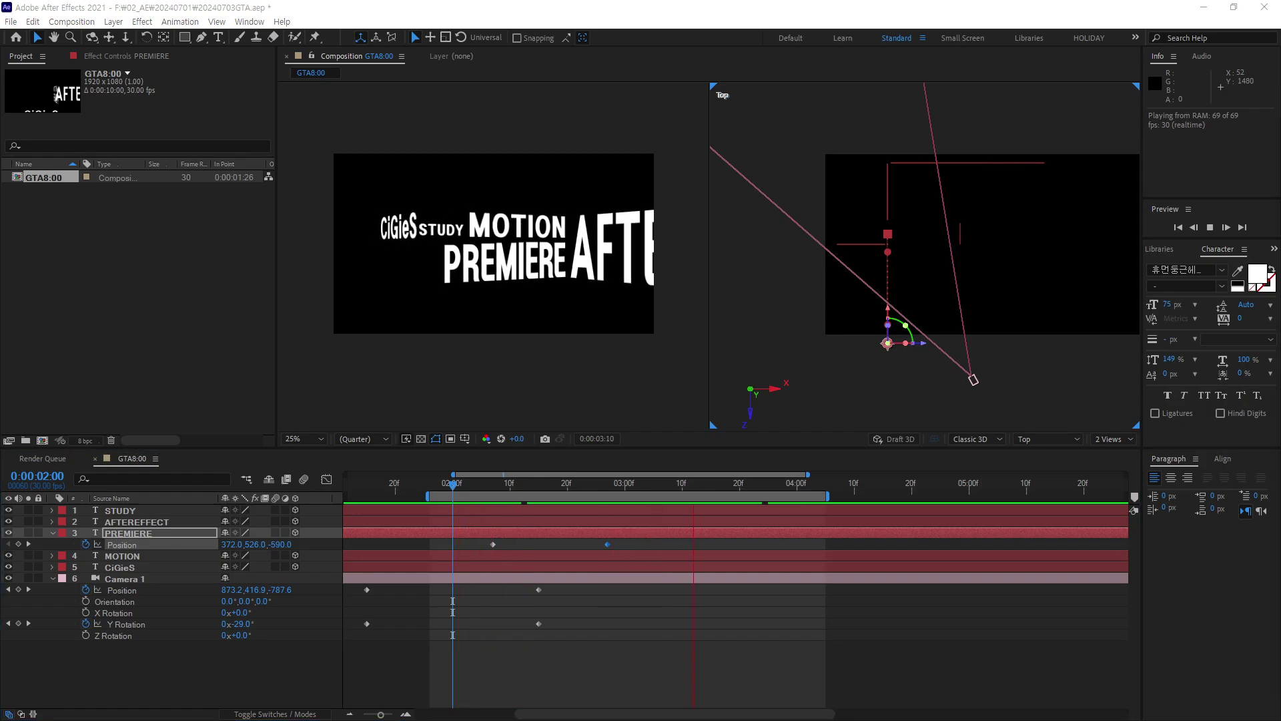
pyautogui.click(538, 514)
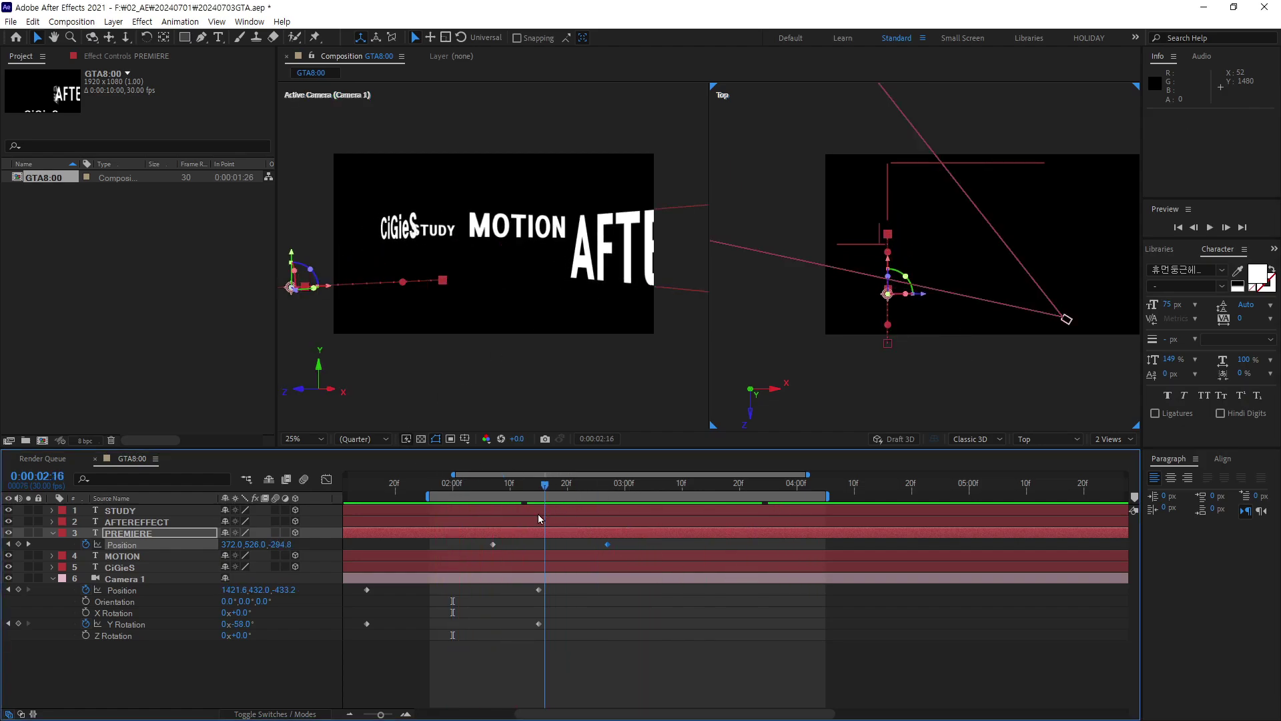
pyautogui.press('pagedown')
pyautogui.press('pagedown')
pyautogui.click(326, 479)
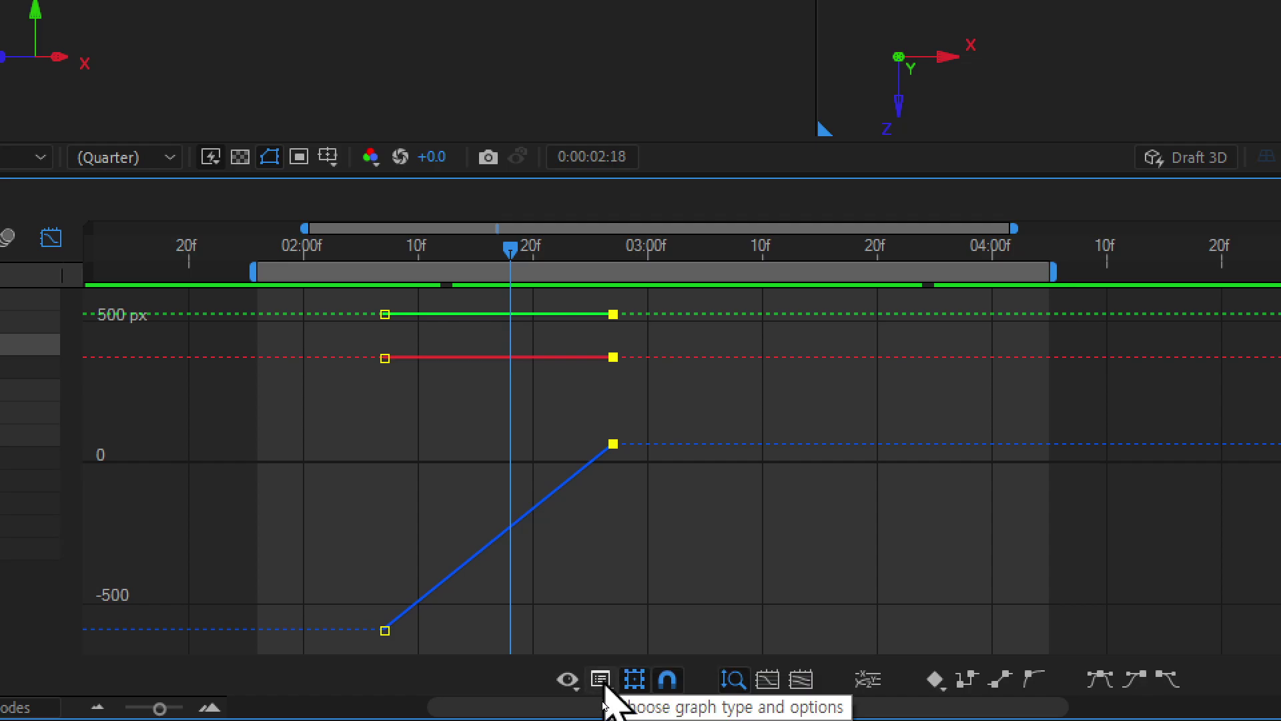
# Show PREMIERE's Position as a speed graph and inspect the first keyframe's velocity.
pyautogui.click(602, 682)
pyautogui.click(602, 682)
pyautogui.click(602, 682)
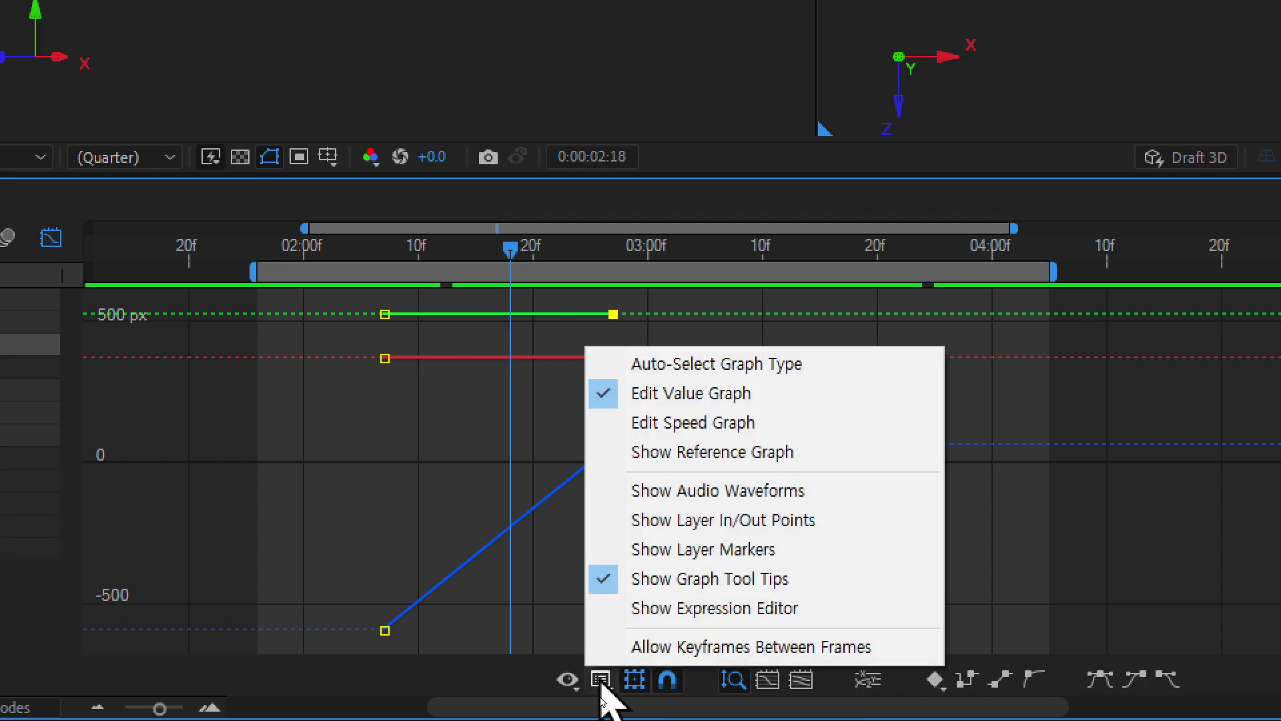
pyautogui.click(732, 427)
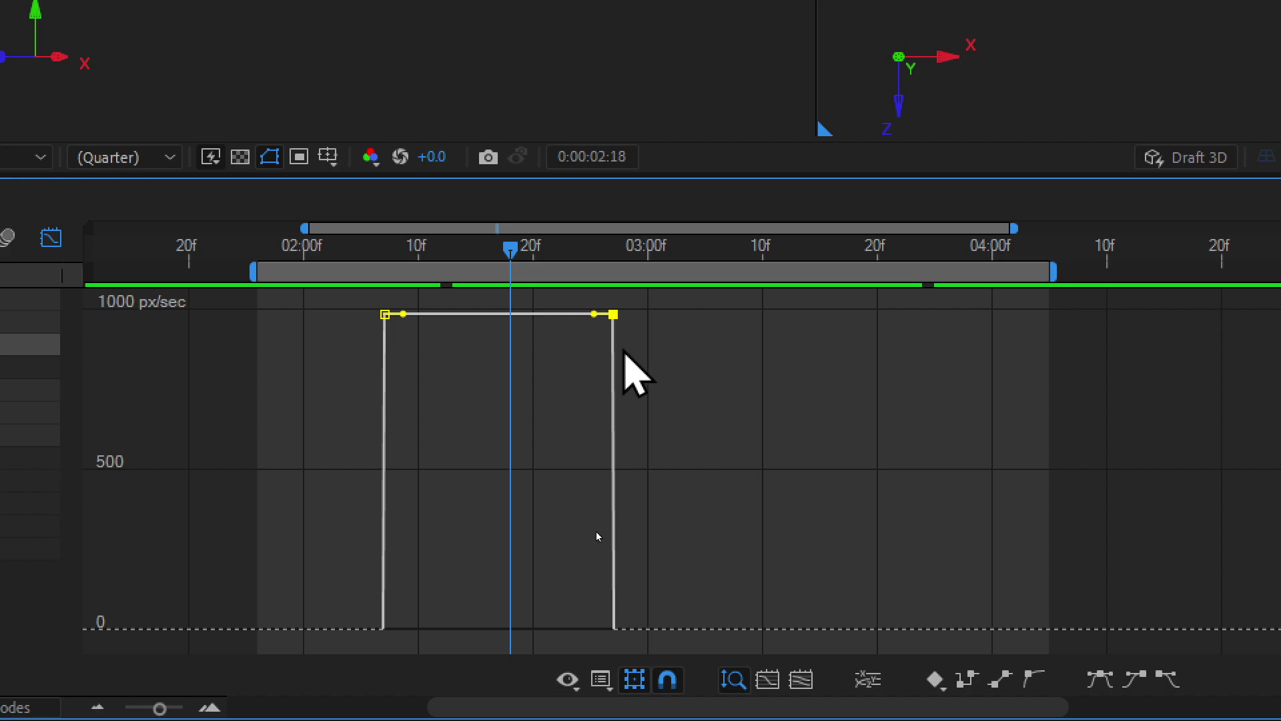
pyautogui.doubleClick(385, 314)
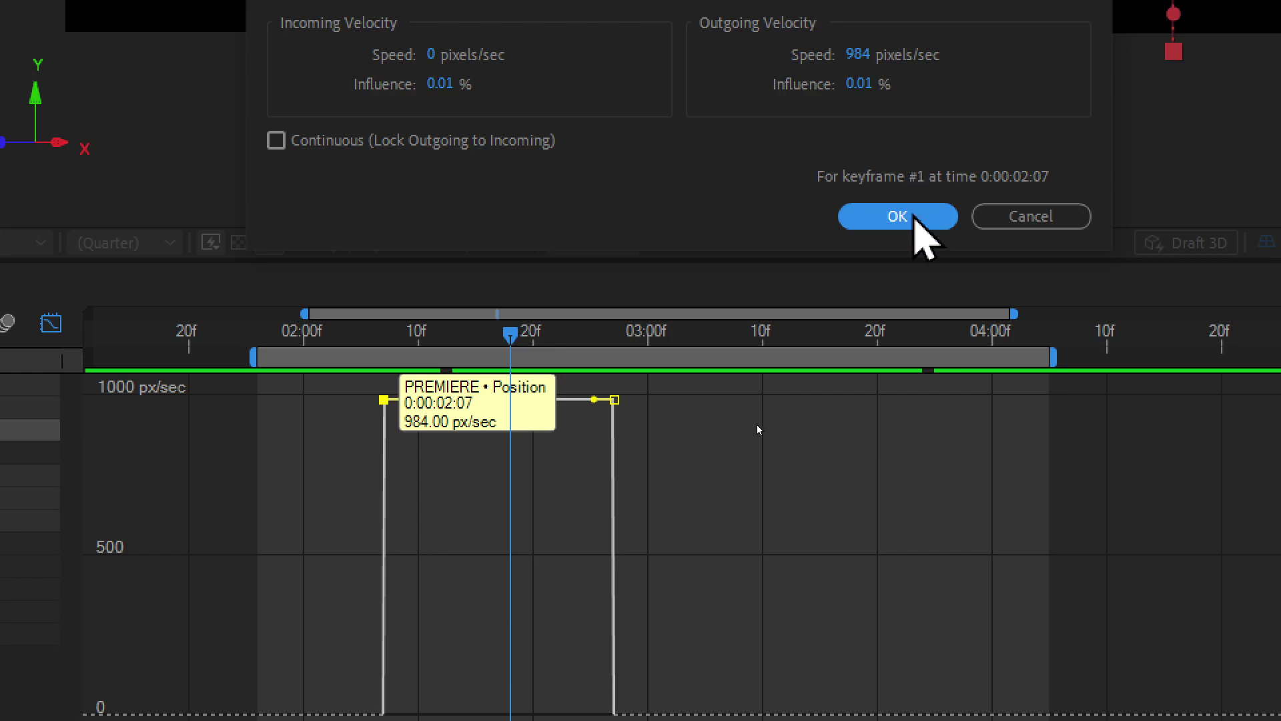
pyautogui.click(907, 220)
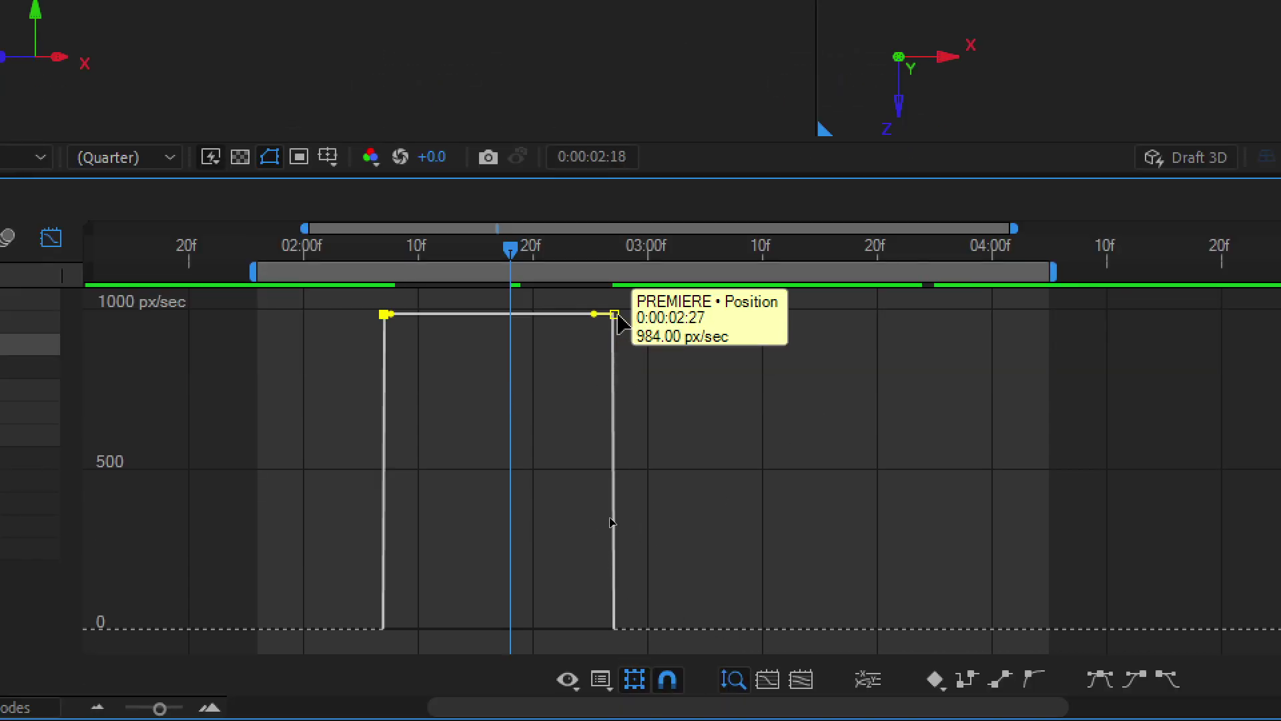
# Ease into the 0:00:02:27 Position keyframe with incoming speed 0 and 70% influence, then preview.
pyautogui.doubleClick(614, 314)
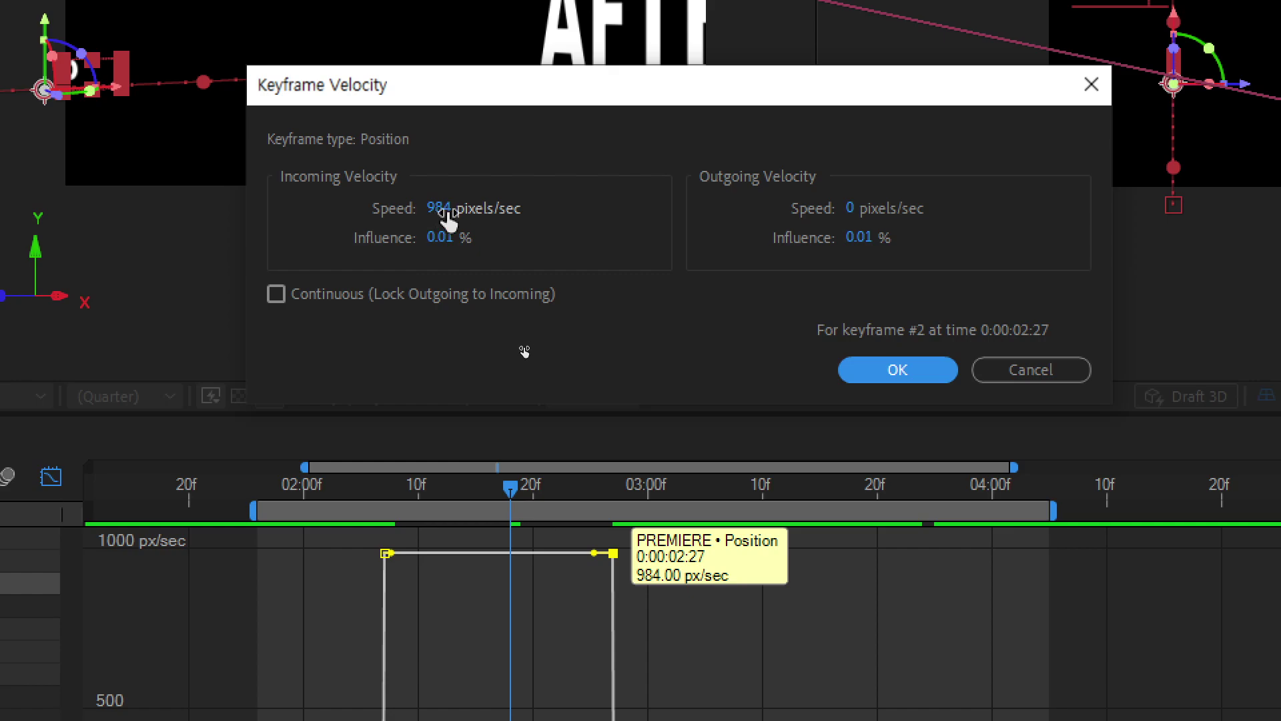
pyautogui.click(441, 208)
pyautogui.write('0')
pyautogui.press('Tab')
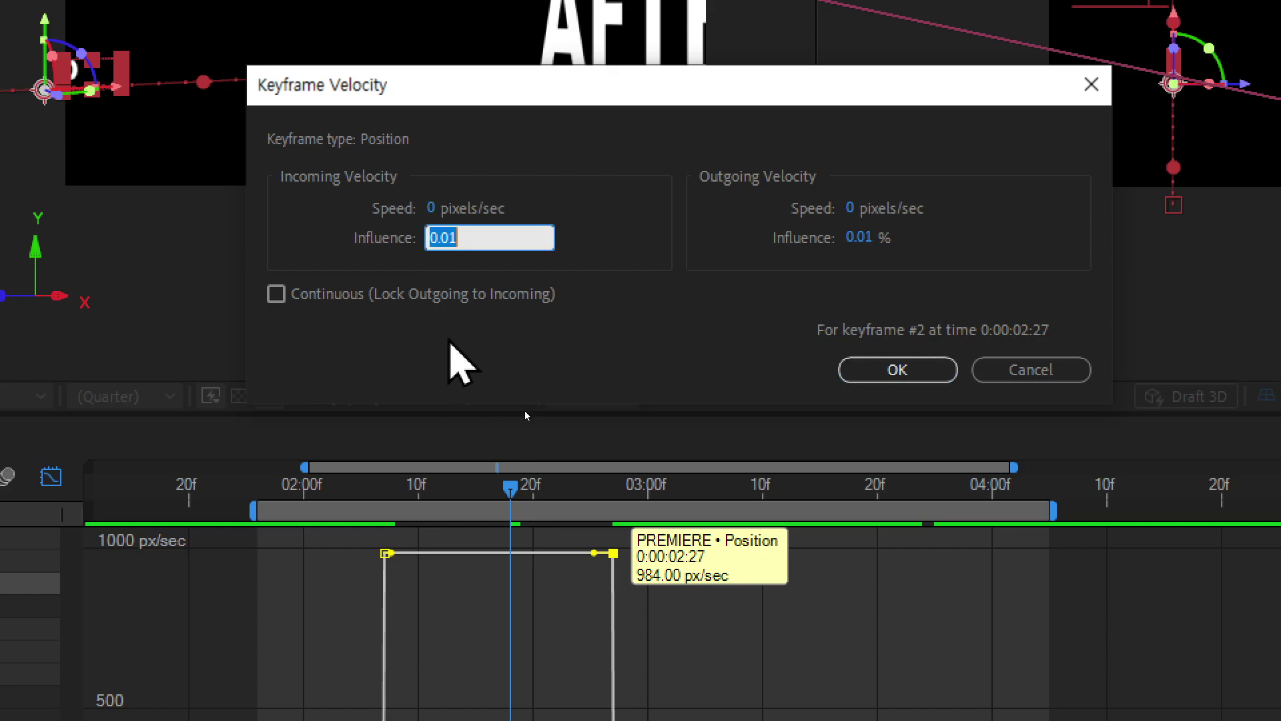
pyautogui.write('70')
pyautogui.press('Return')
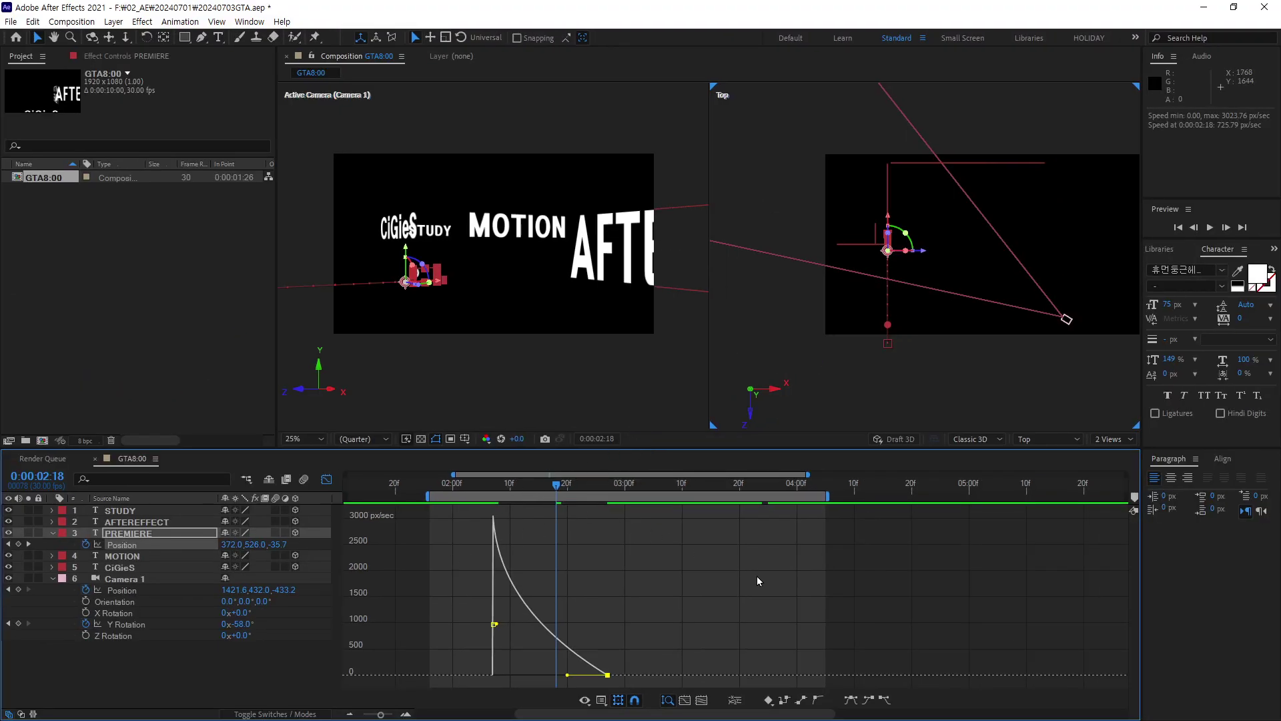
pyautogui.press('space')
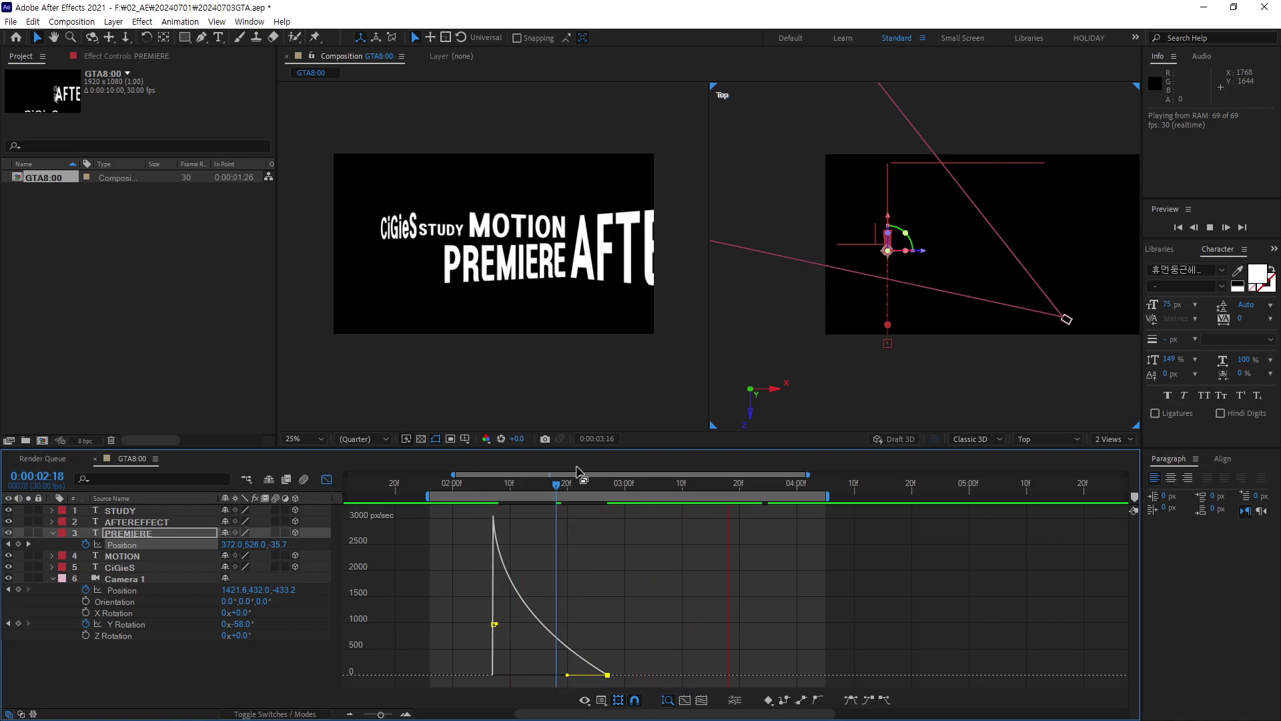
# Return to layer bars at 0:00:02:14 and select both PREMIERE Position keyframes.
pyautogui.moveTo(556, 488); pyautogui.dragTo(533, 488)
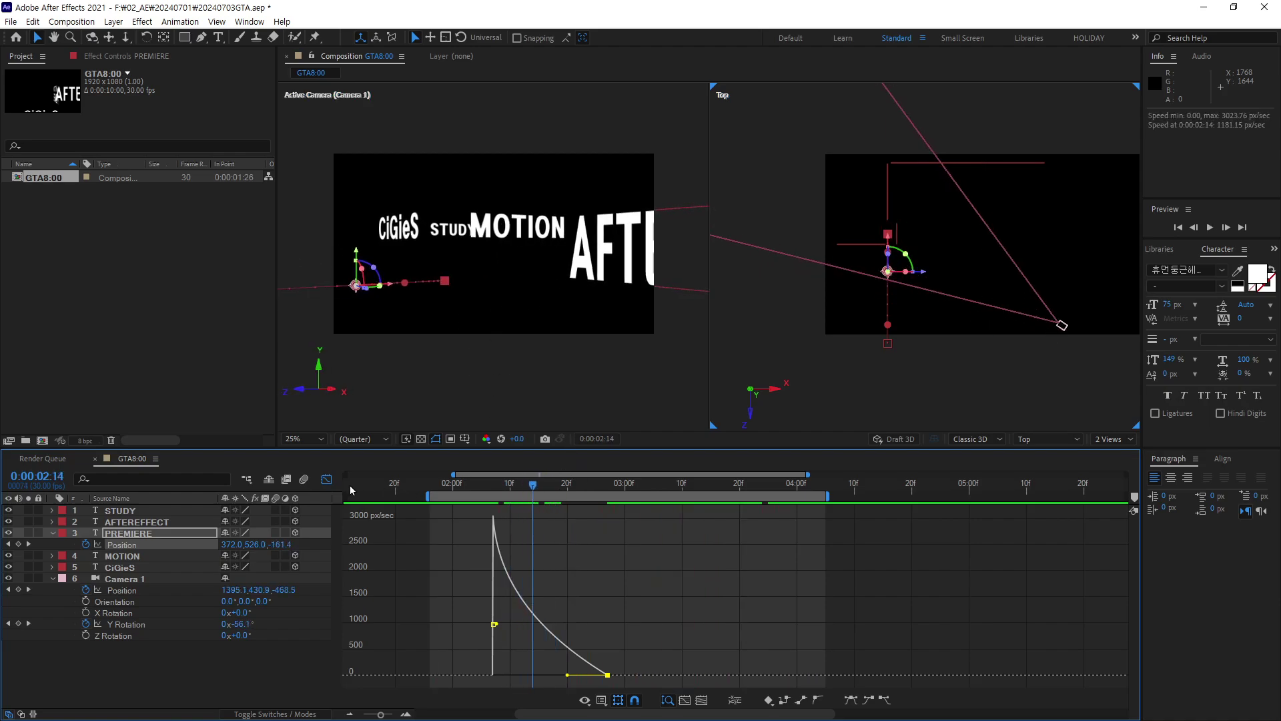
pyautogui.click(326, 479)
pyautogui.moveTo(621, 539); pyautogui.dragTo(470, 543)
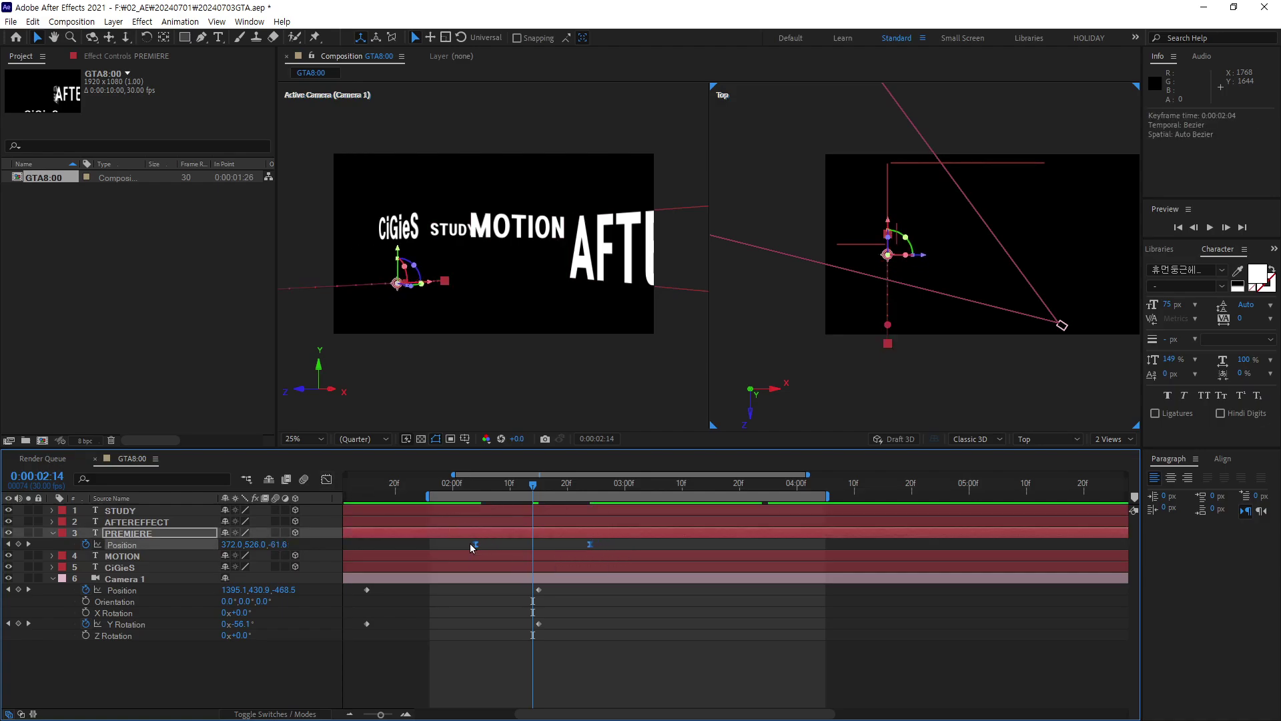
pyautogui.press('space')
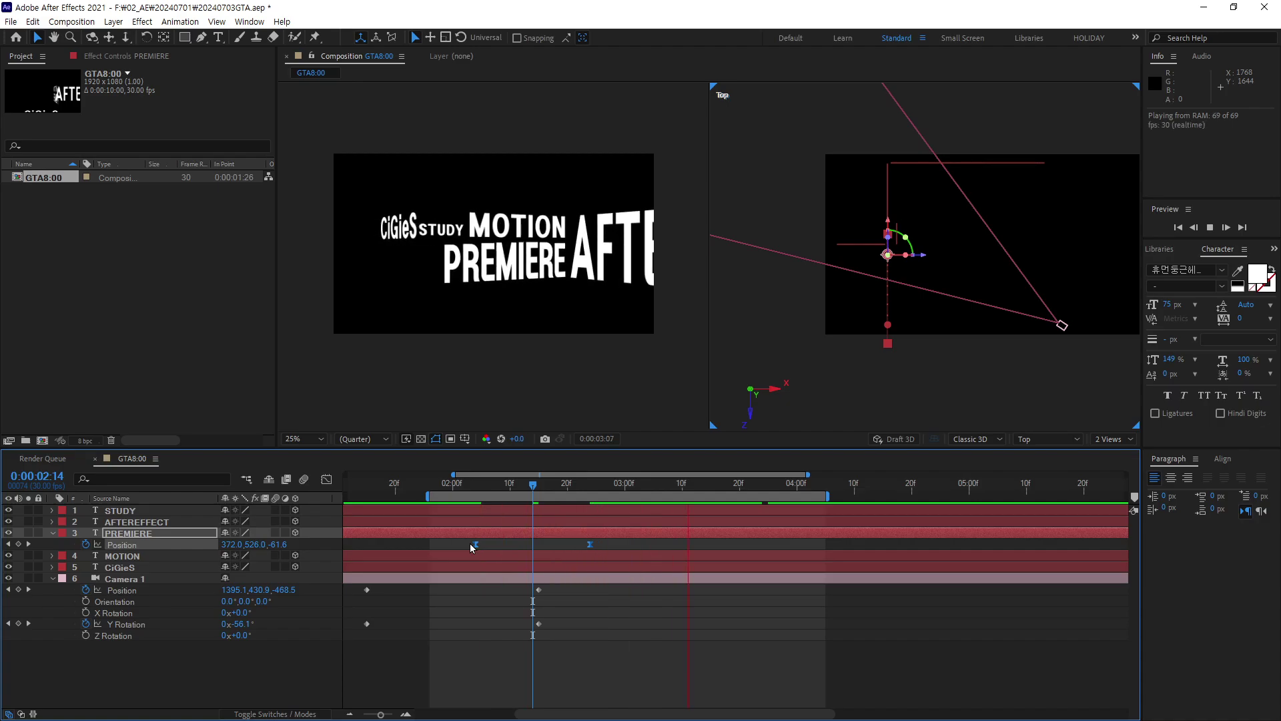
# Shift both PREMIERE Position keyframes a few frames later, nudge them back slightly, and preview.
pyautogui.moveTo(469, 543); pyautogui.dragTo(514, 543)
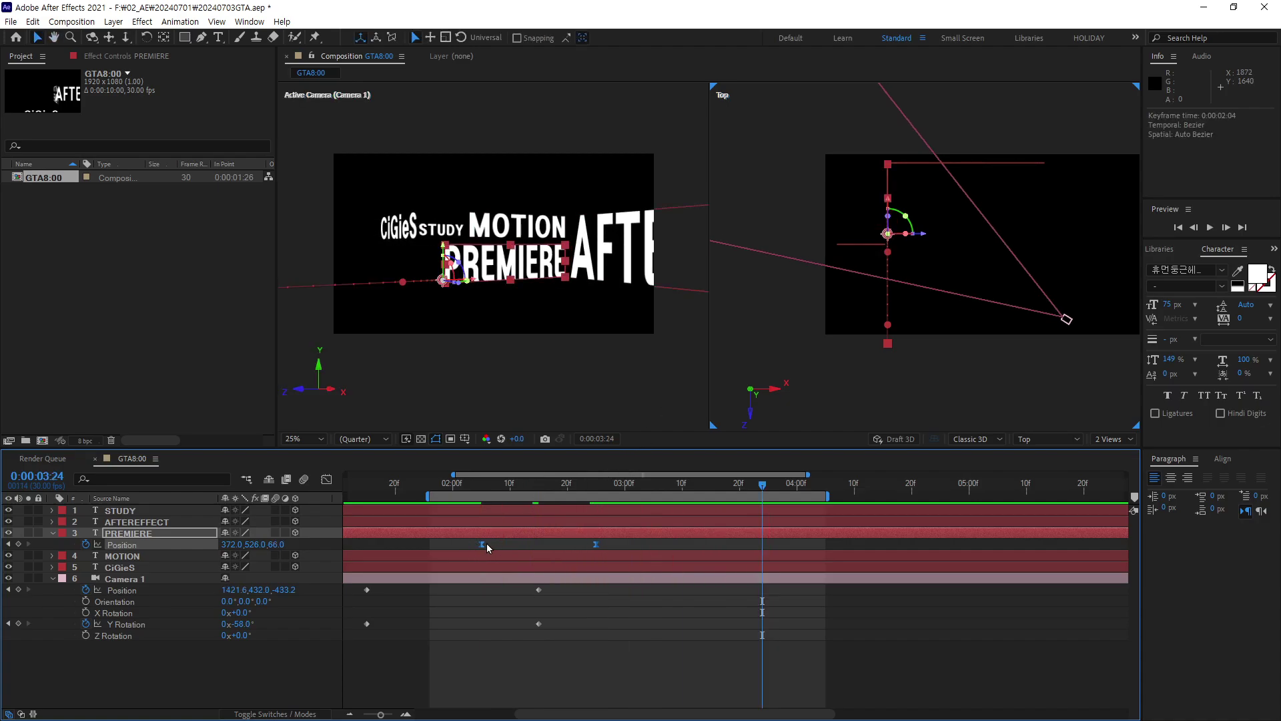
pyautogui.press('space')
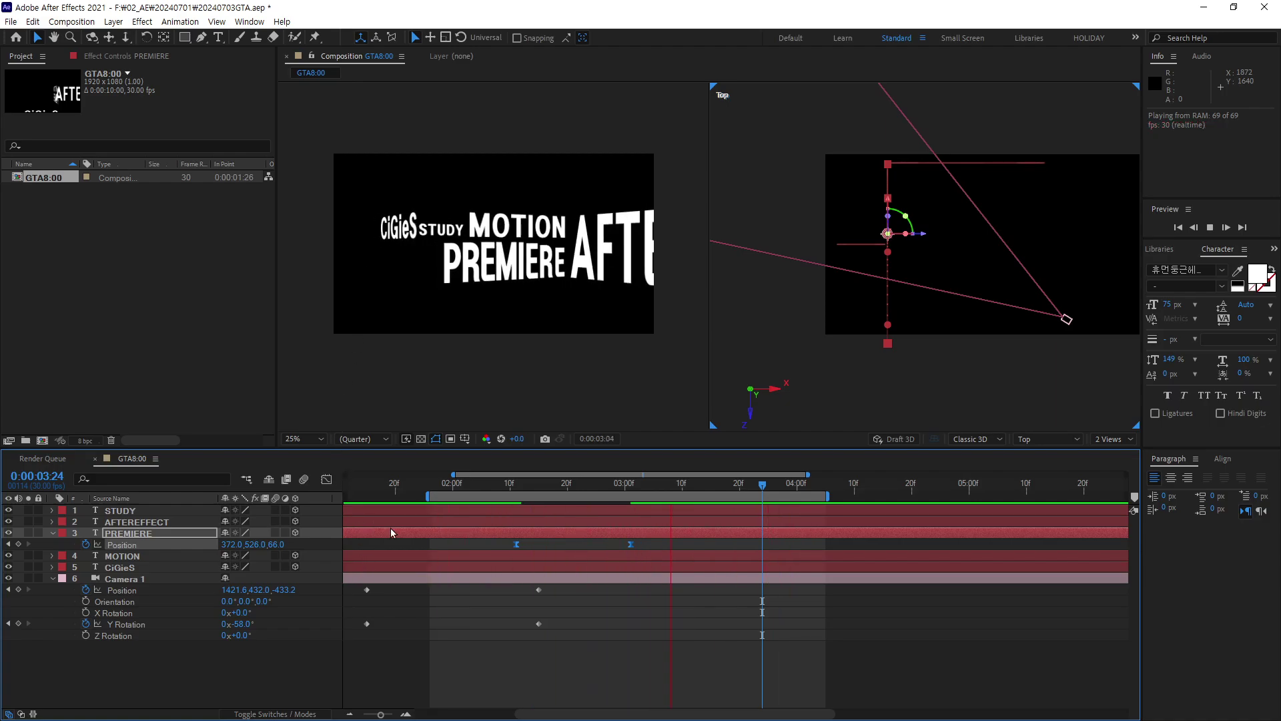
pyautogui.click(517, 546)
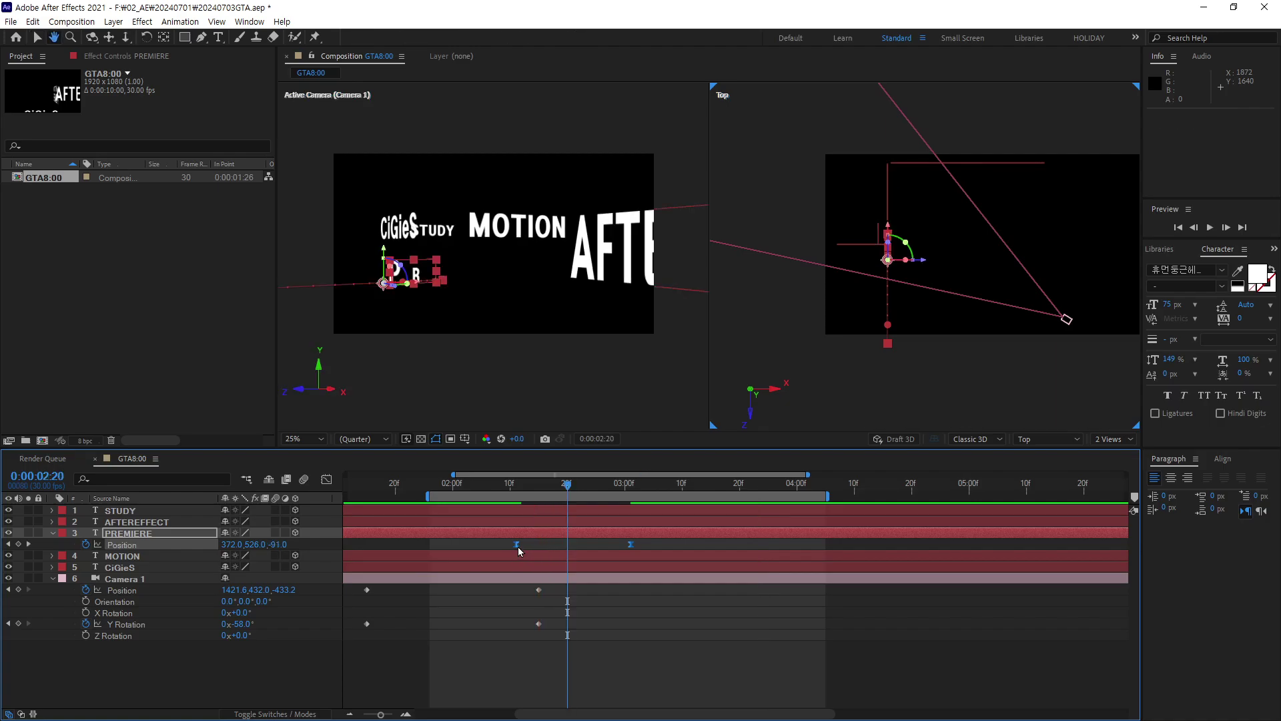
pyautogui.moveTo(516, 546); pyautogui.dragTo(509, 548)
pyautogui.press('space')
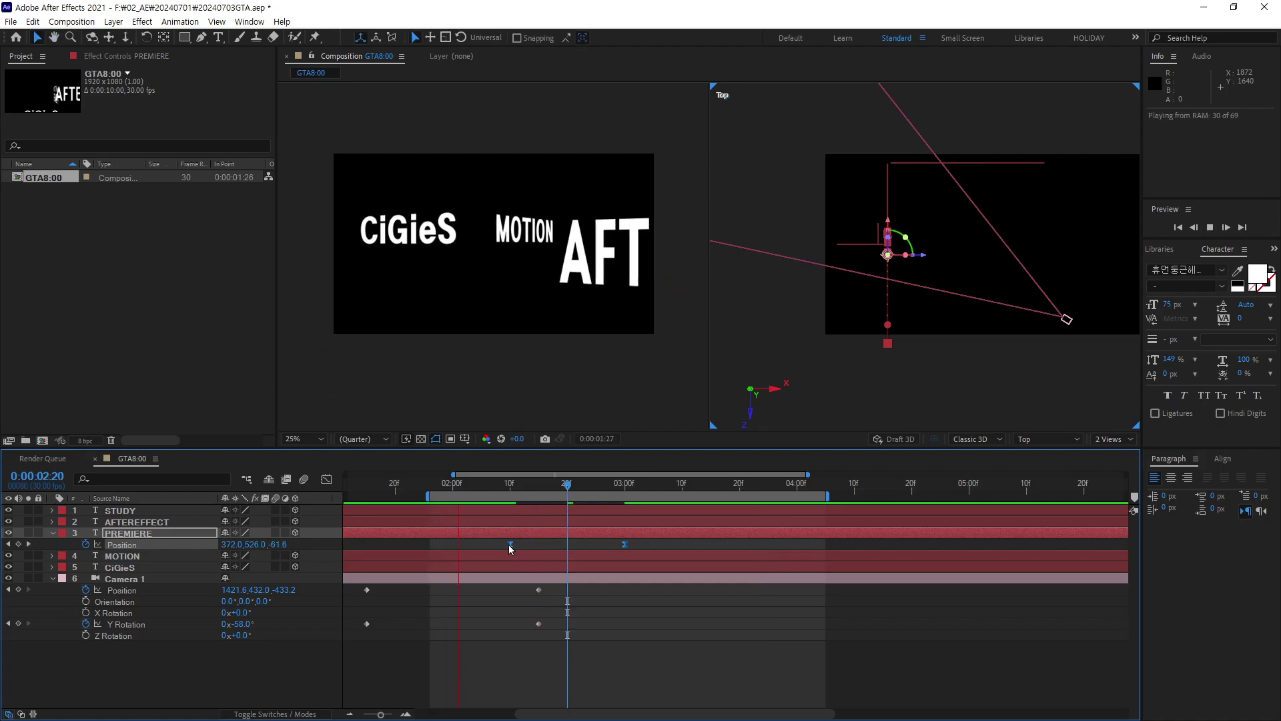
pyautogui.click(501, 665)
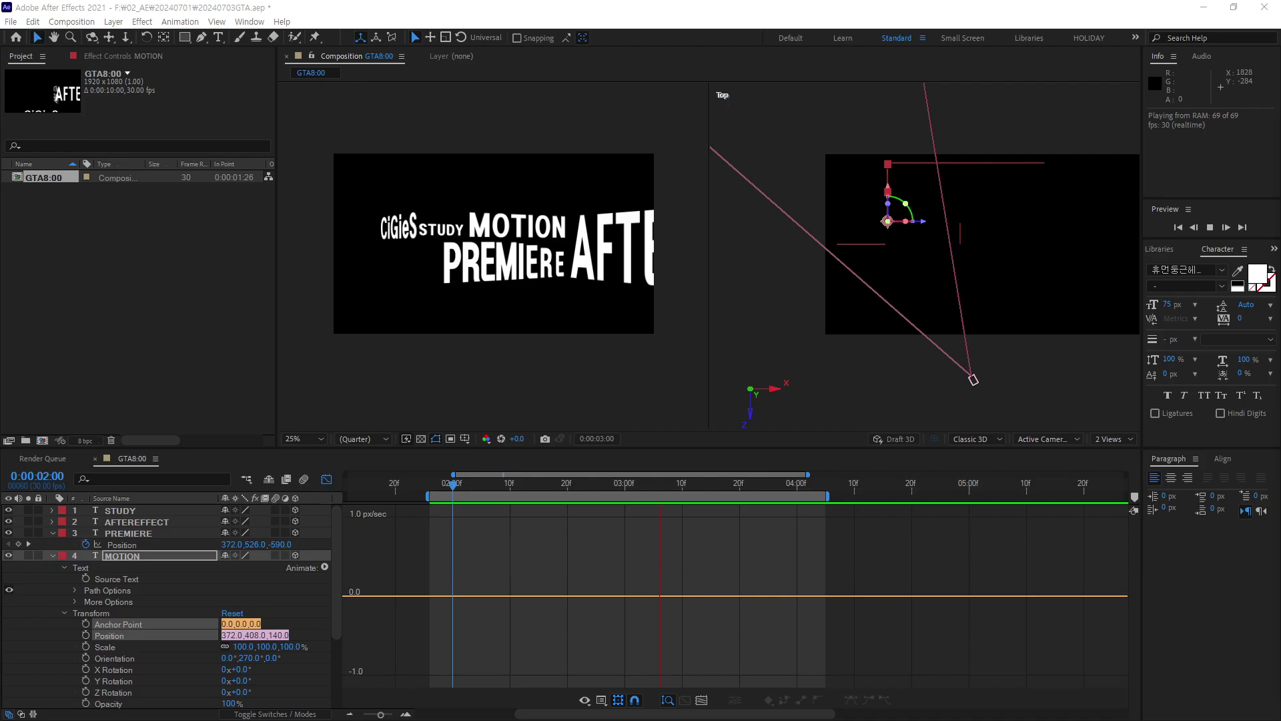
# Move the playhead to 0:00:02:24 and select the MOTION layer.
pyautogui.click(699, 482)
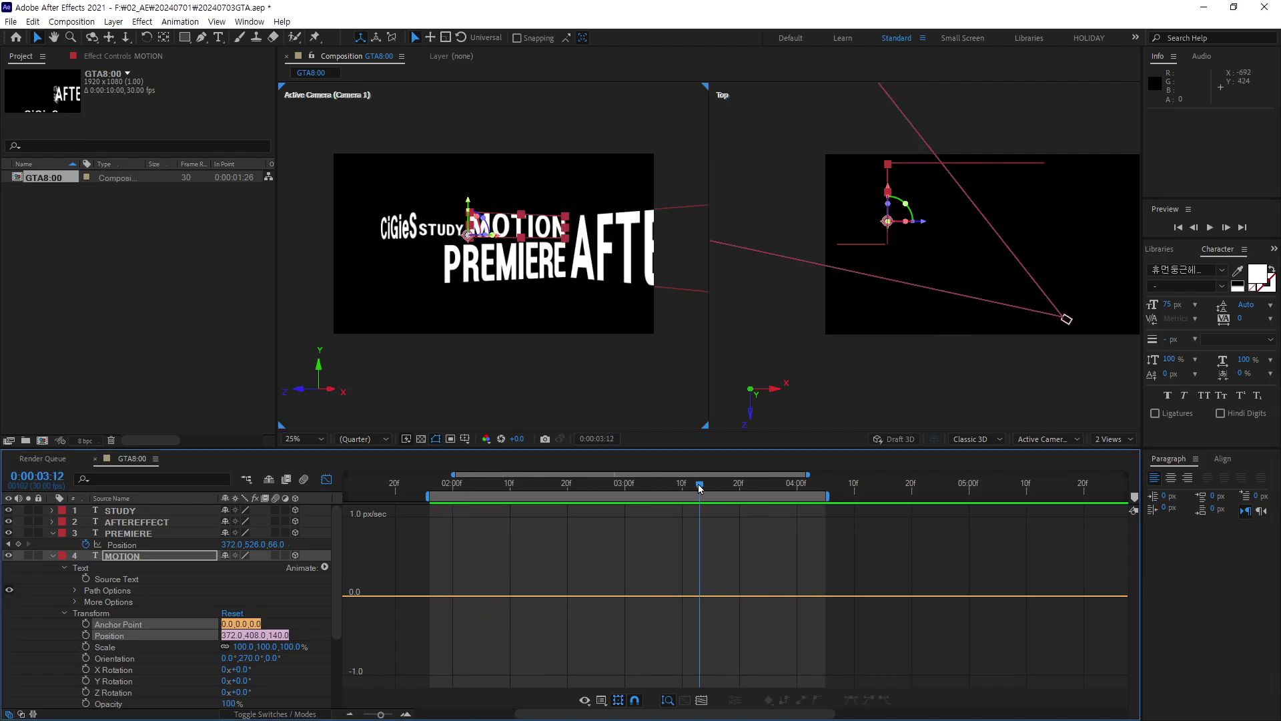
pyautogui.click(710, 251)
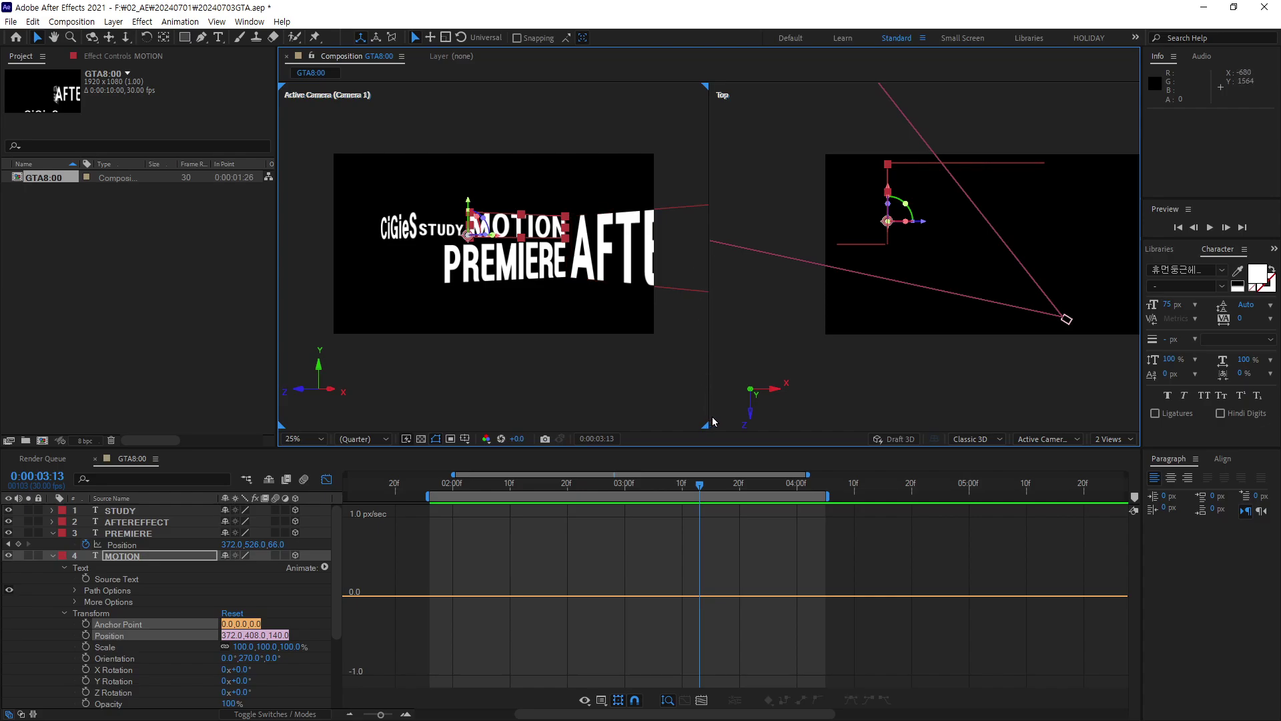
pyautogui.click(610, 384)
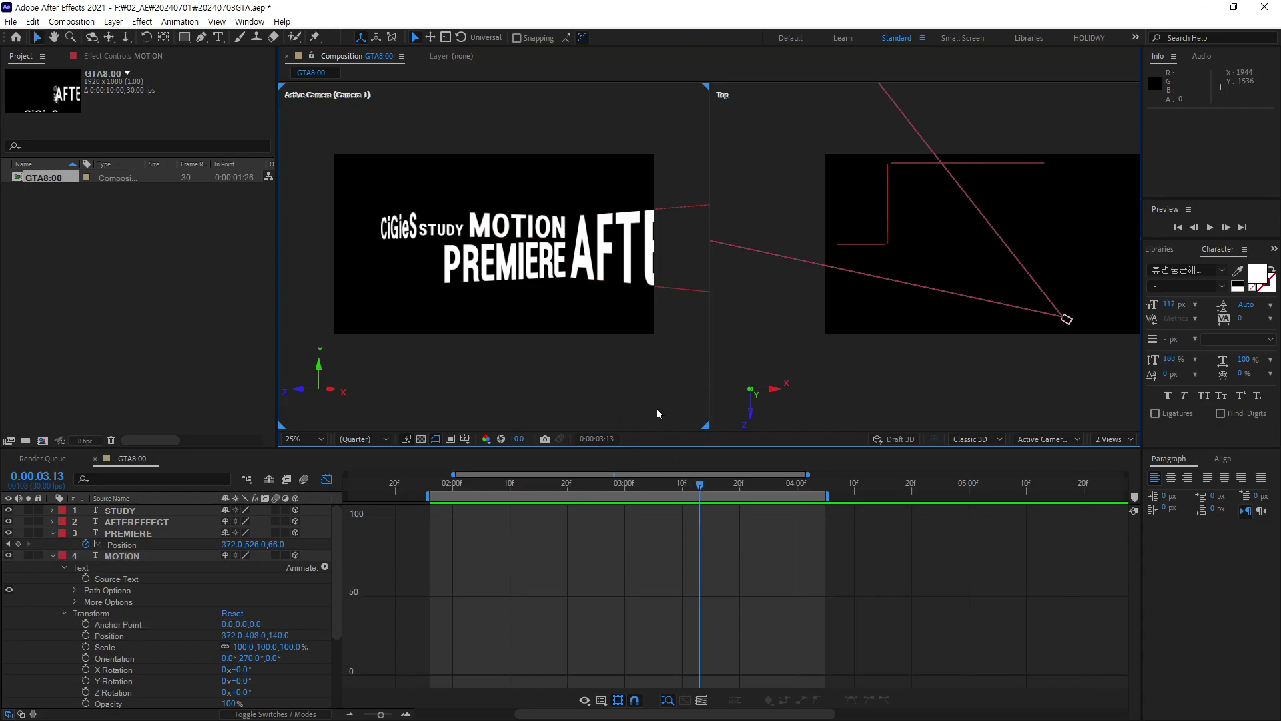
pyautogui.moveTo(699, 487); pyautogui.dragTo(590, 487)
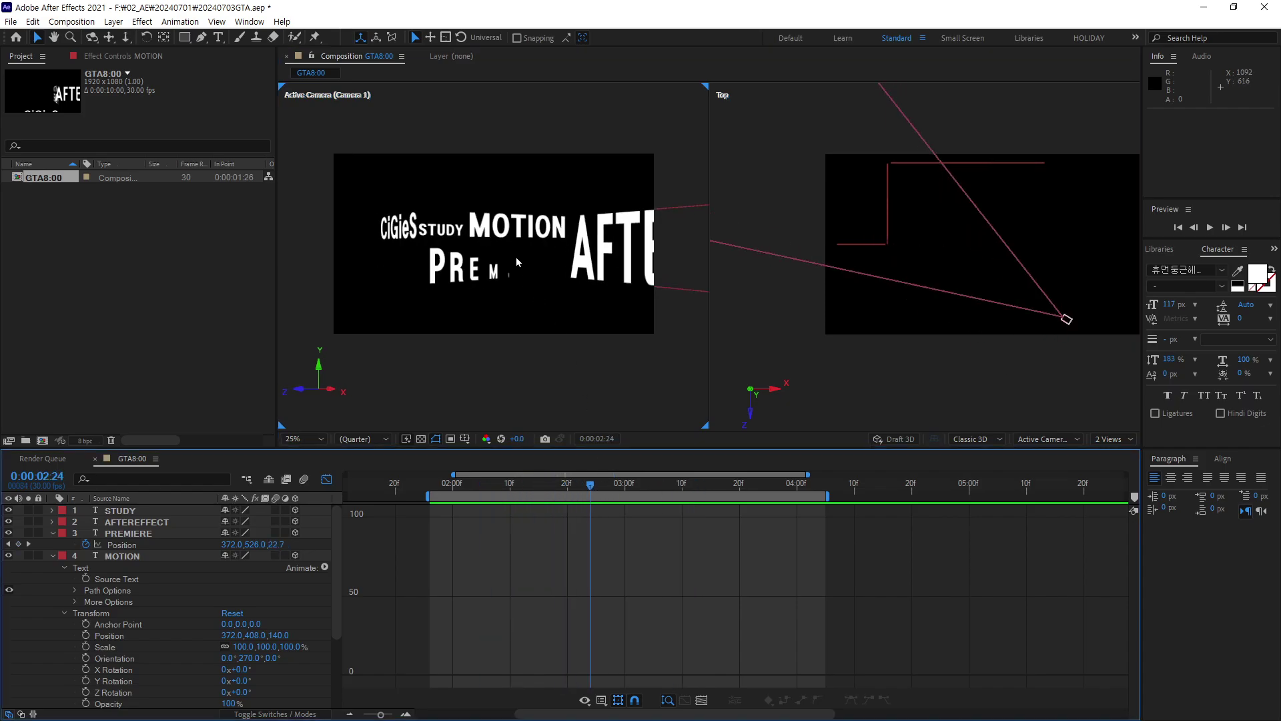
pyautogui.click(528, 235)
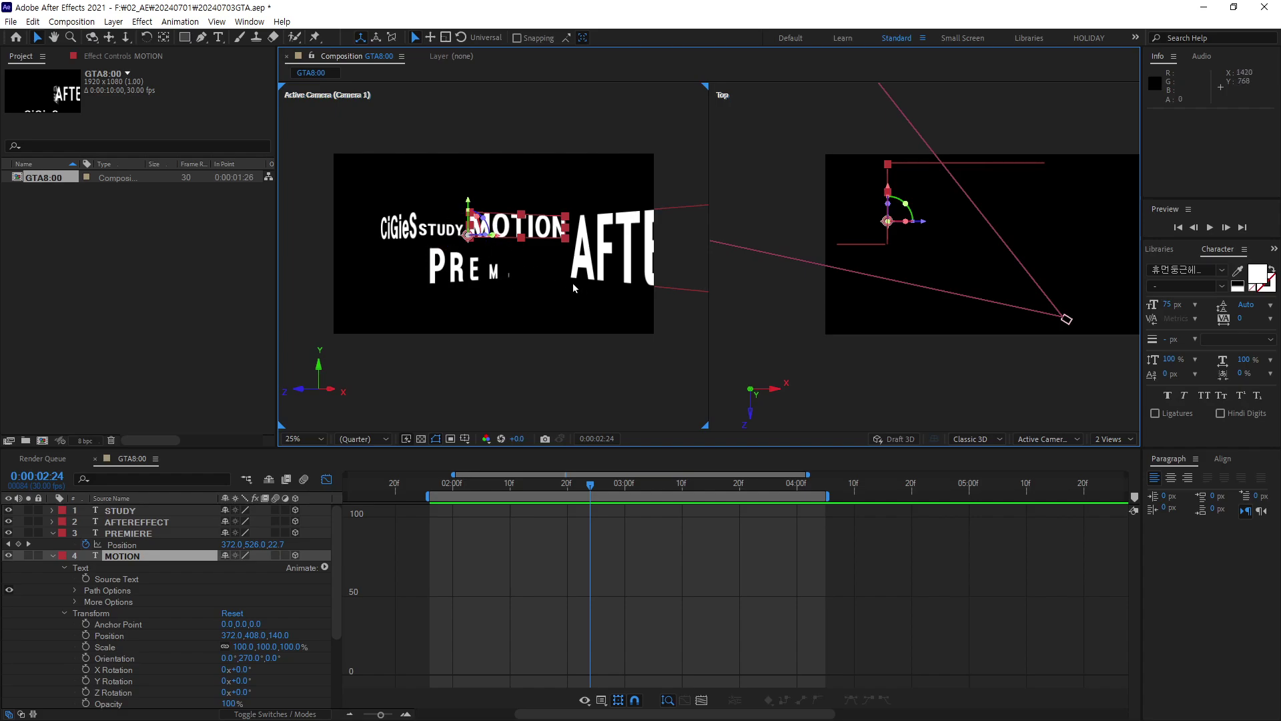
# Zoom and pan the viewer onto MOTION, collapse its groups, and bring up the Animate options.
pyautogui.press('z')
pyautogui.click(532, 252)
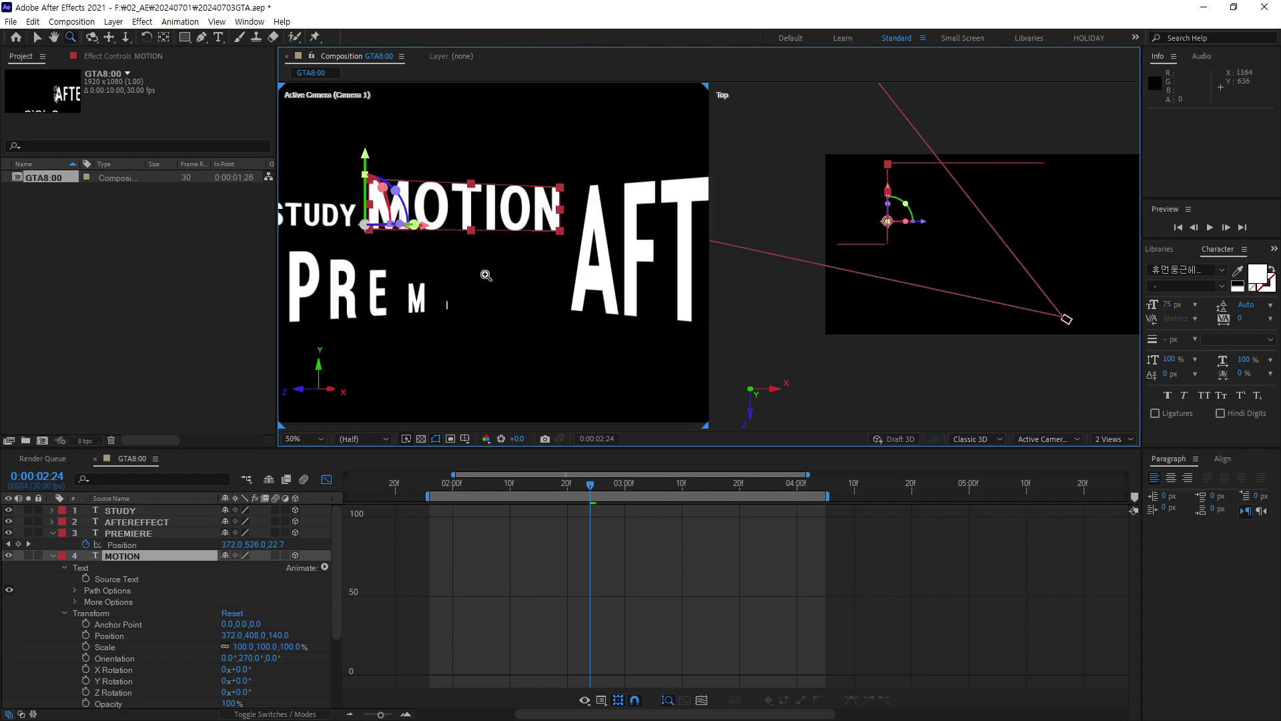
pyautogui.moveTo(486, 275); pyautogui.dragTo(546, 309)
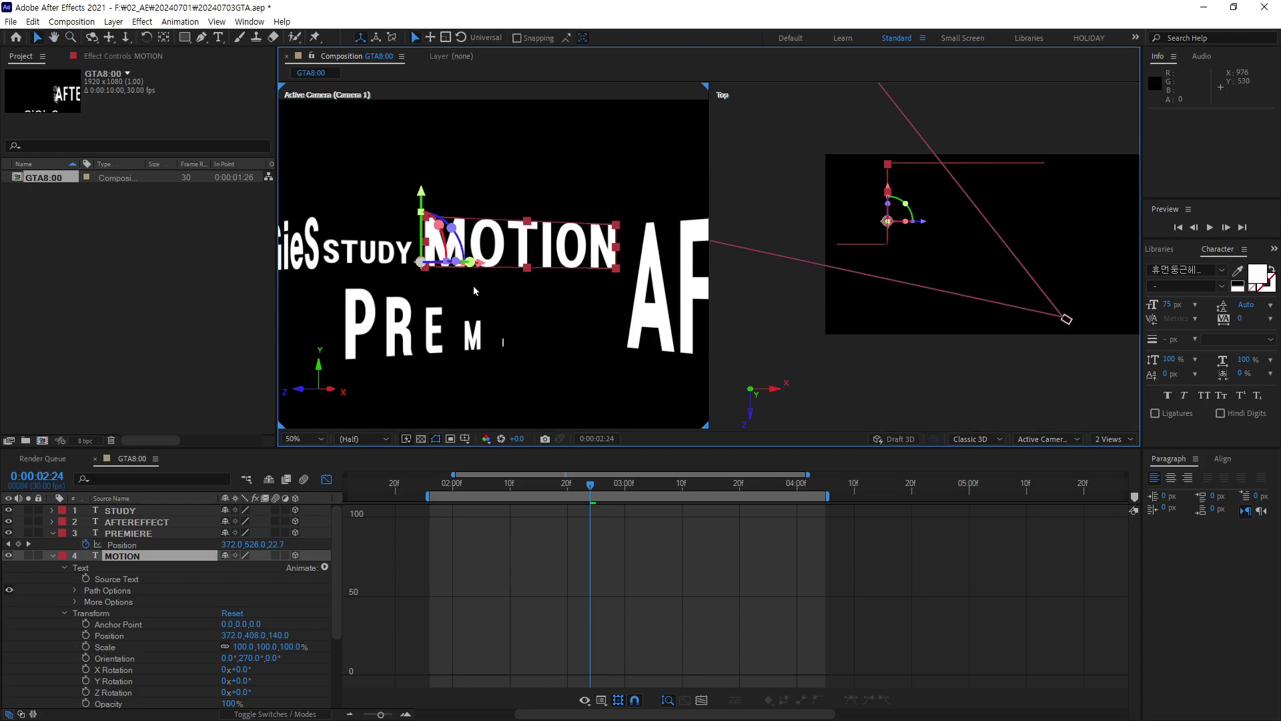
pyautogui.moveTo(591, 489); pyautogui.dragTo(590, 489)
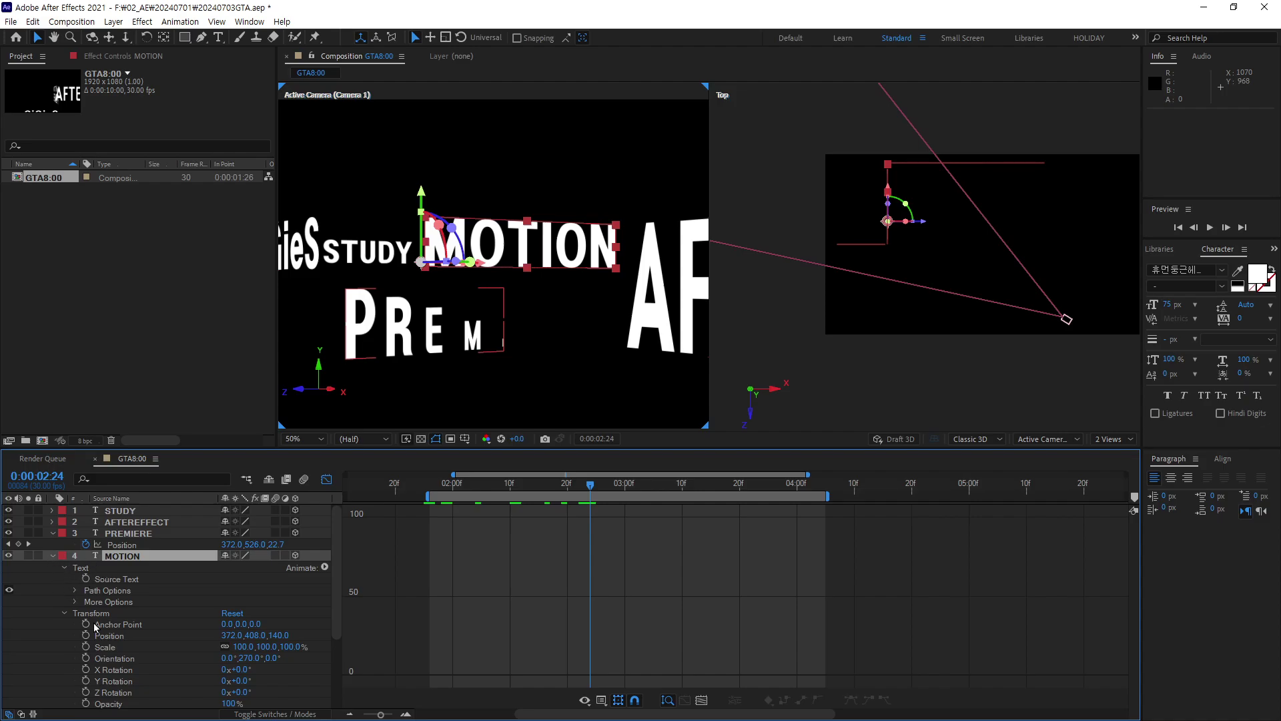
pyautogui.click(66, 596)
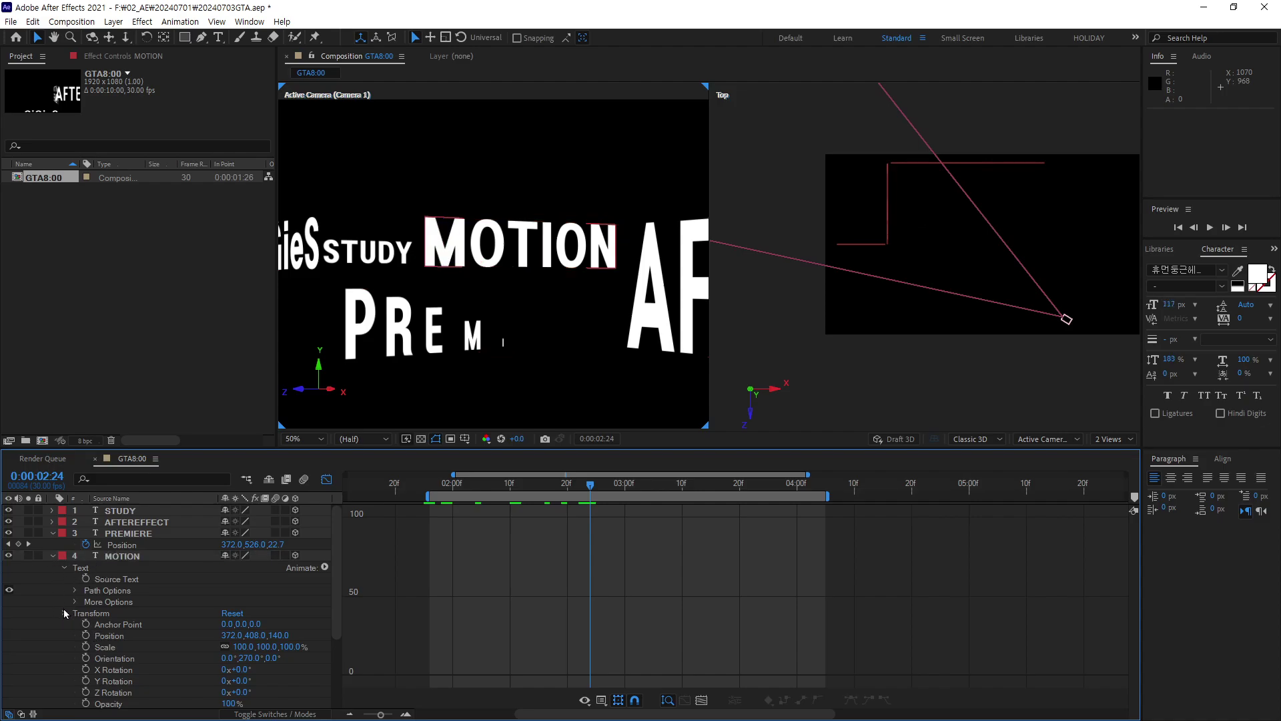
pyautogui.click(65, 613)
pyautogui.click(64, 567)
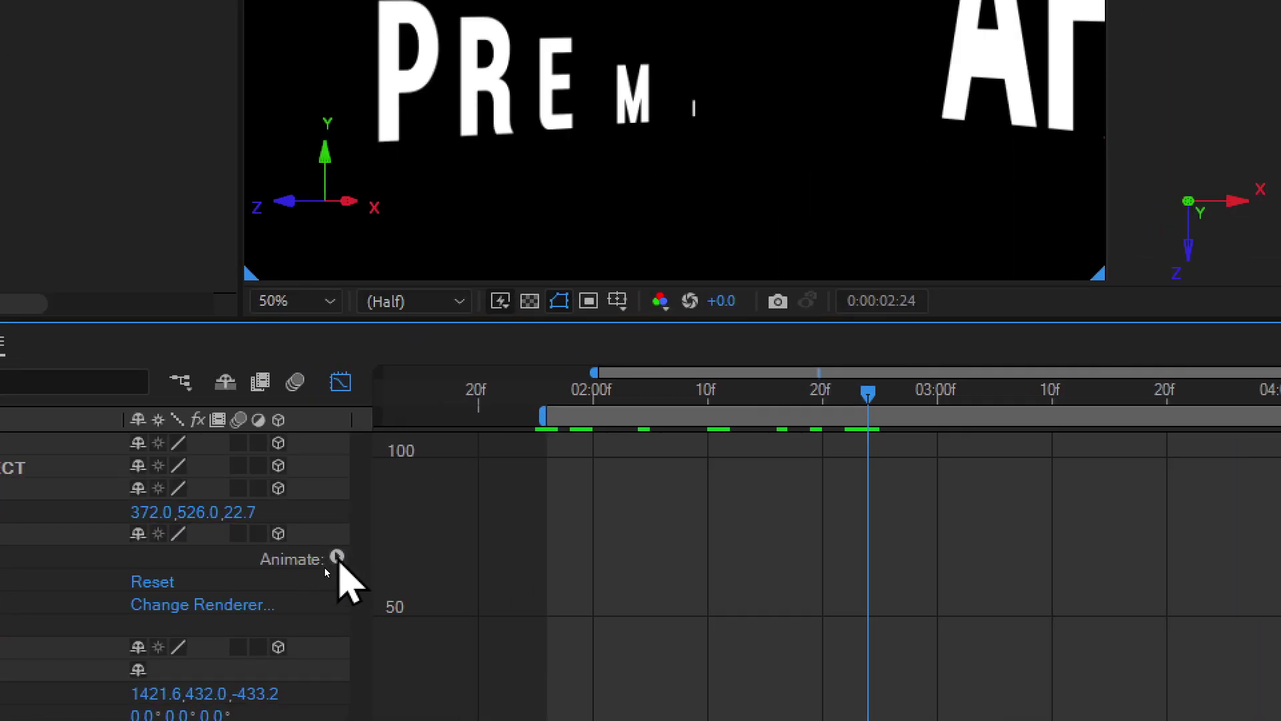
pyautogui.click(337, 557)
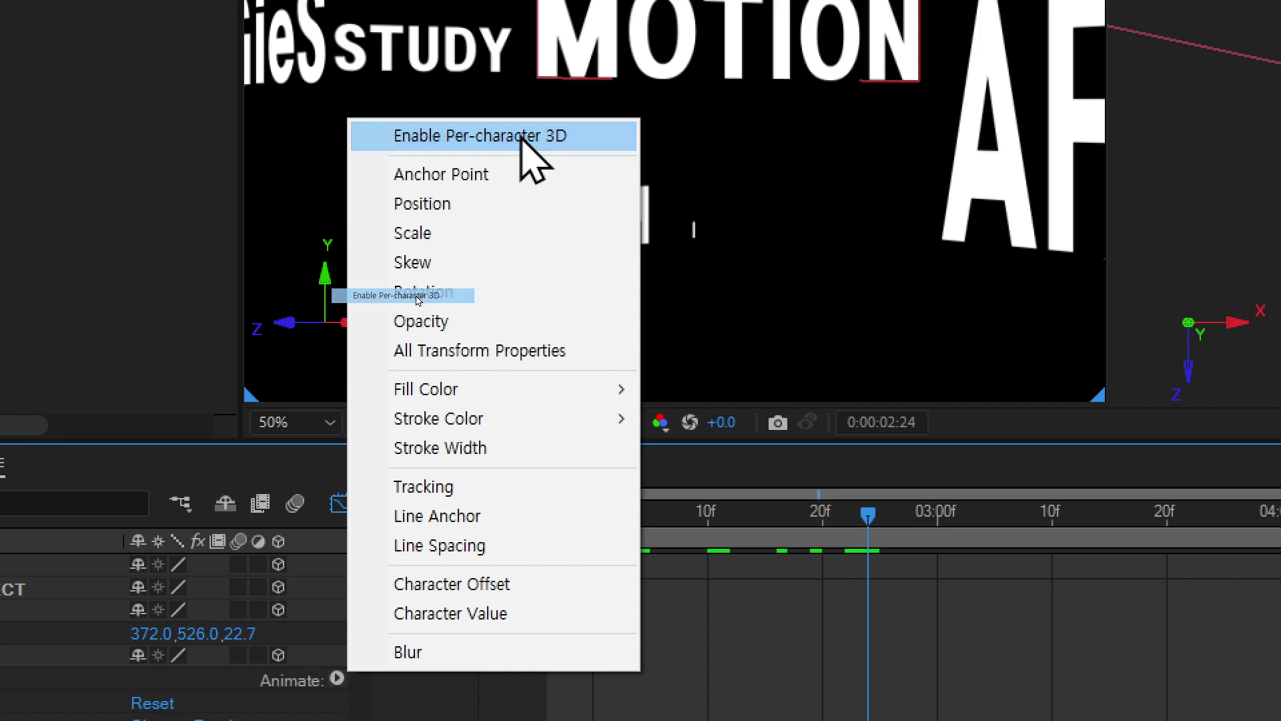
# Enable per-character 3D on MOTION and add an Anchor Point animator.
pyautogui.click(518, 137)
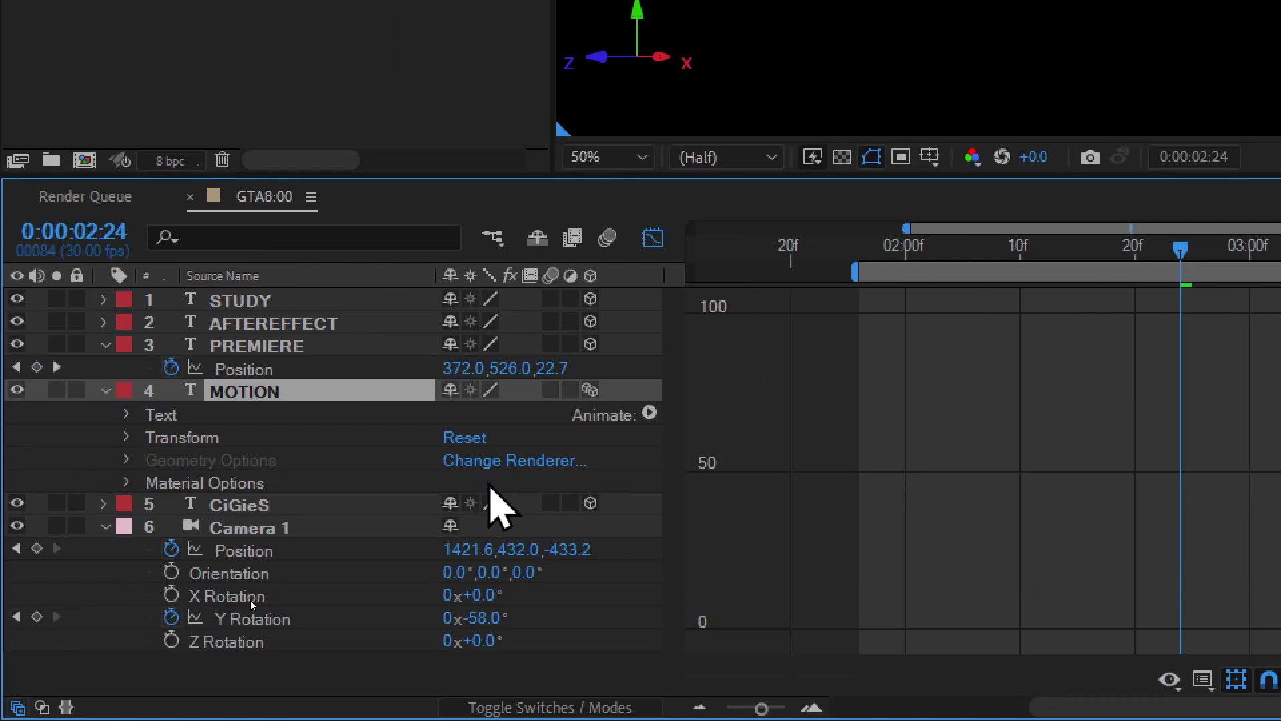
pyautogui.click(649, 413)
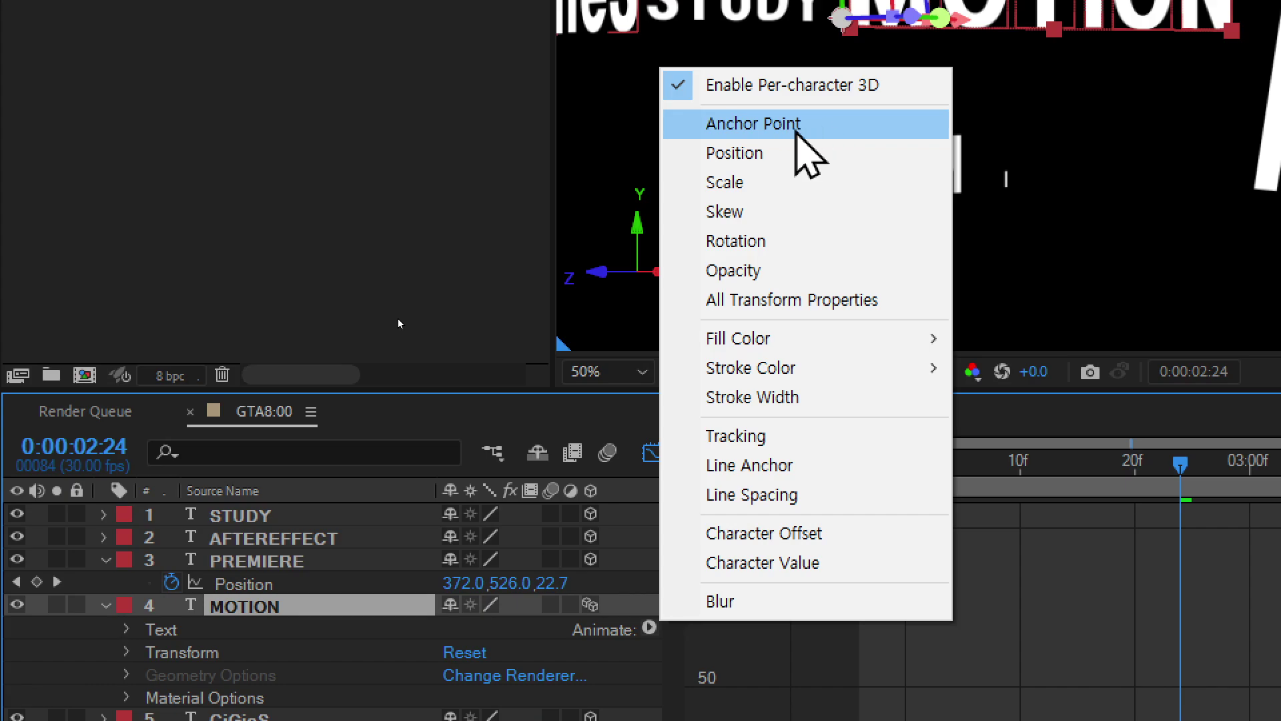
pyautogui.click(804, 125)
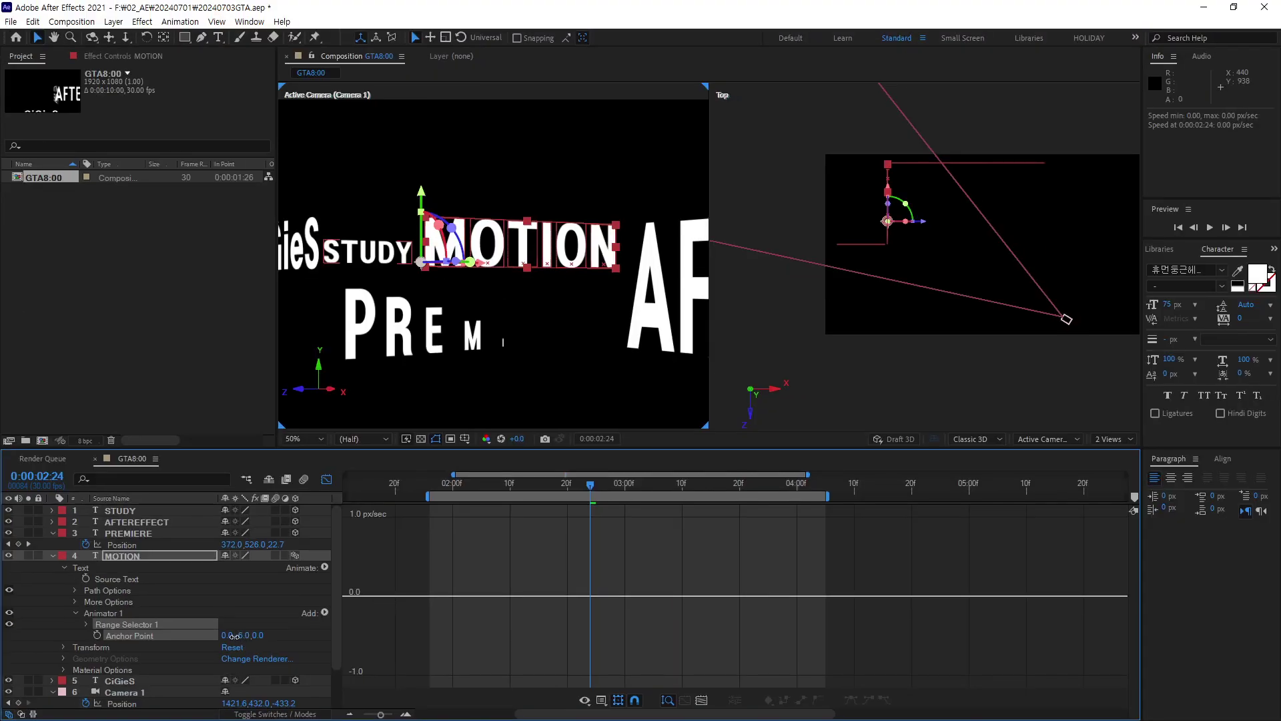
# Set Animator 1's Anchor Point Y to -27 and preview playback.
pyautogui.moveTo(233, 636); pyautogui.dragTo(220, 640)
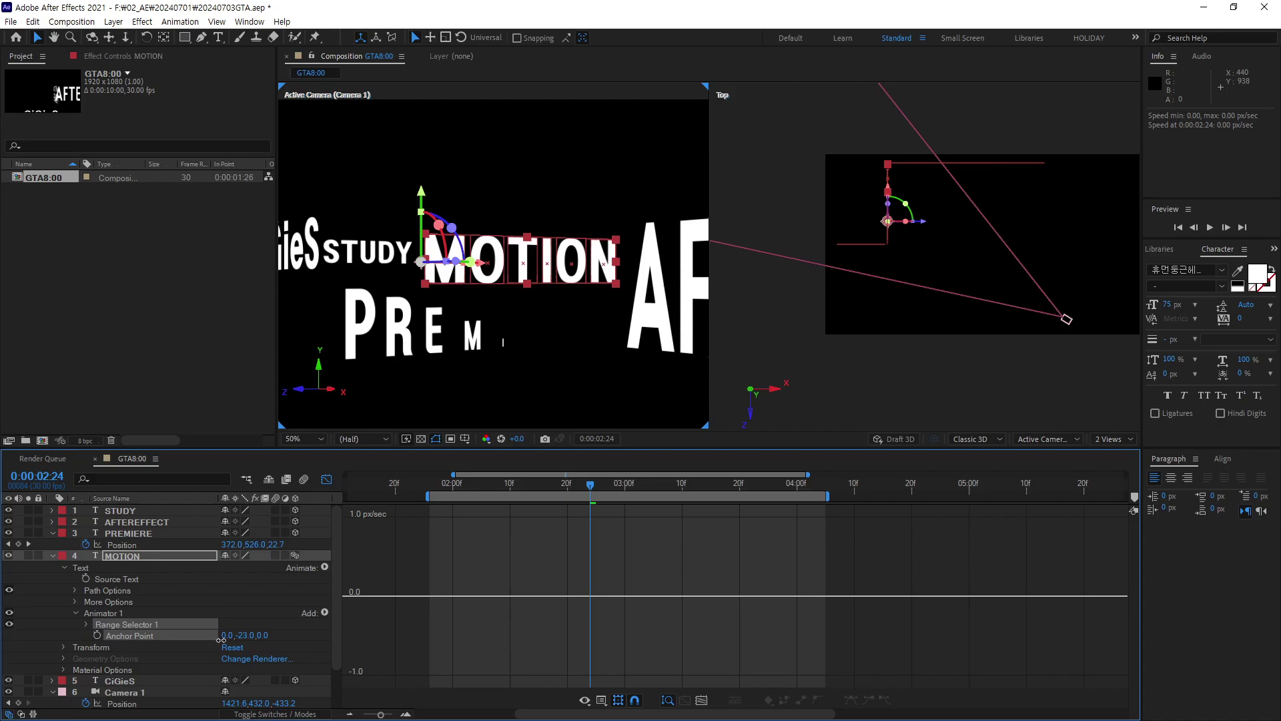
pyautogui.moveTo(221, 640); pyautogui.dragTo(218, 642)
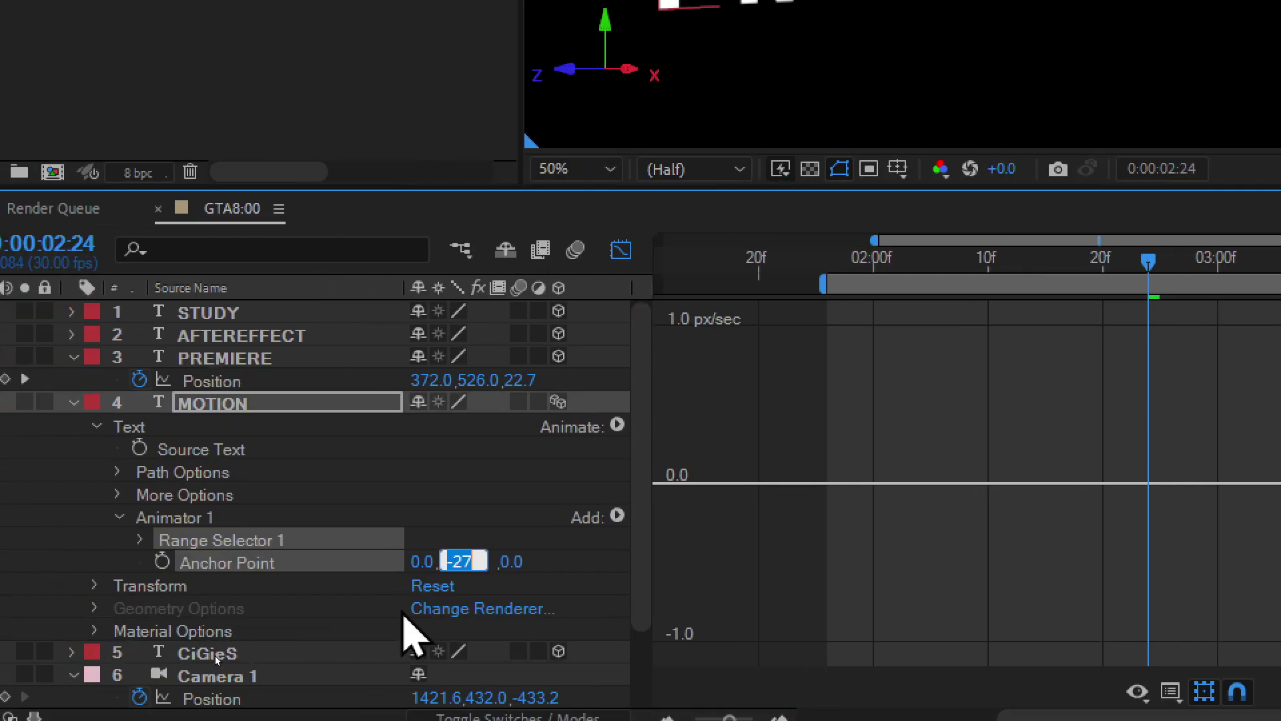
pyautogui.press('Return')
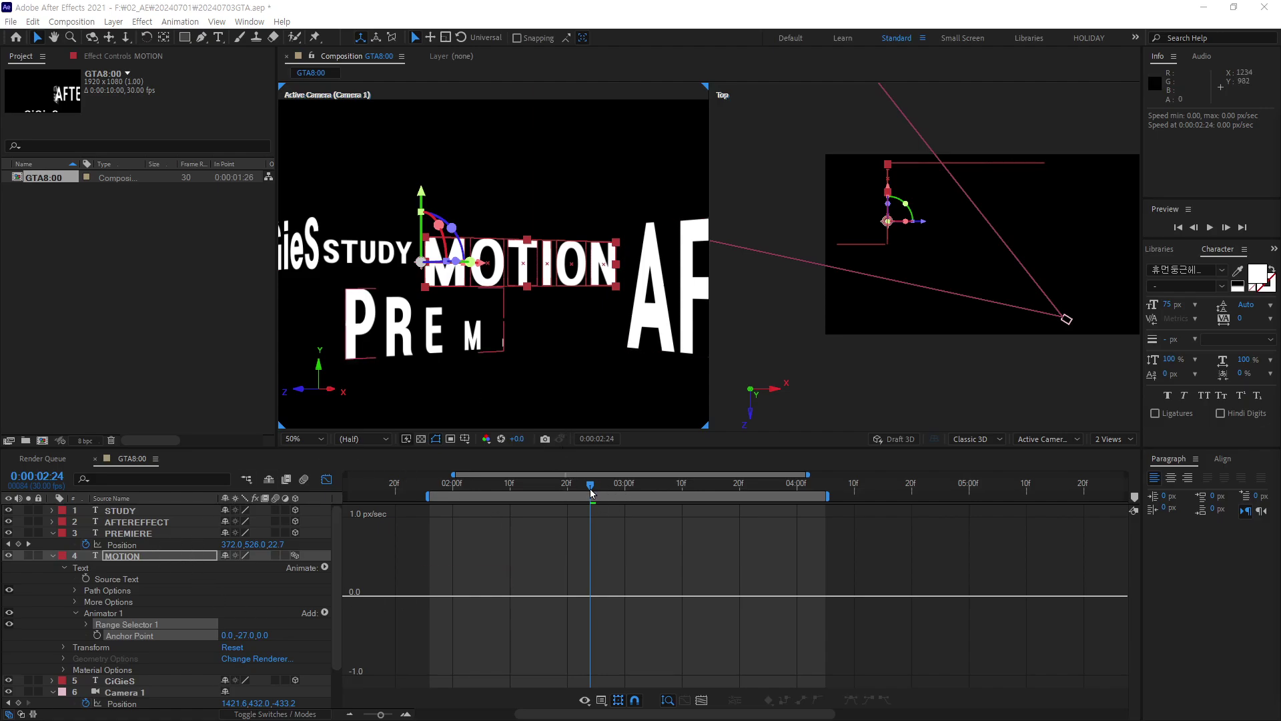
pyautogui.press('space')
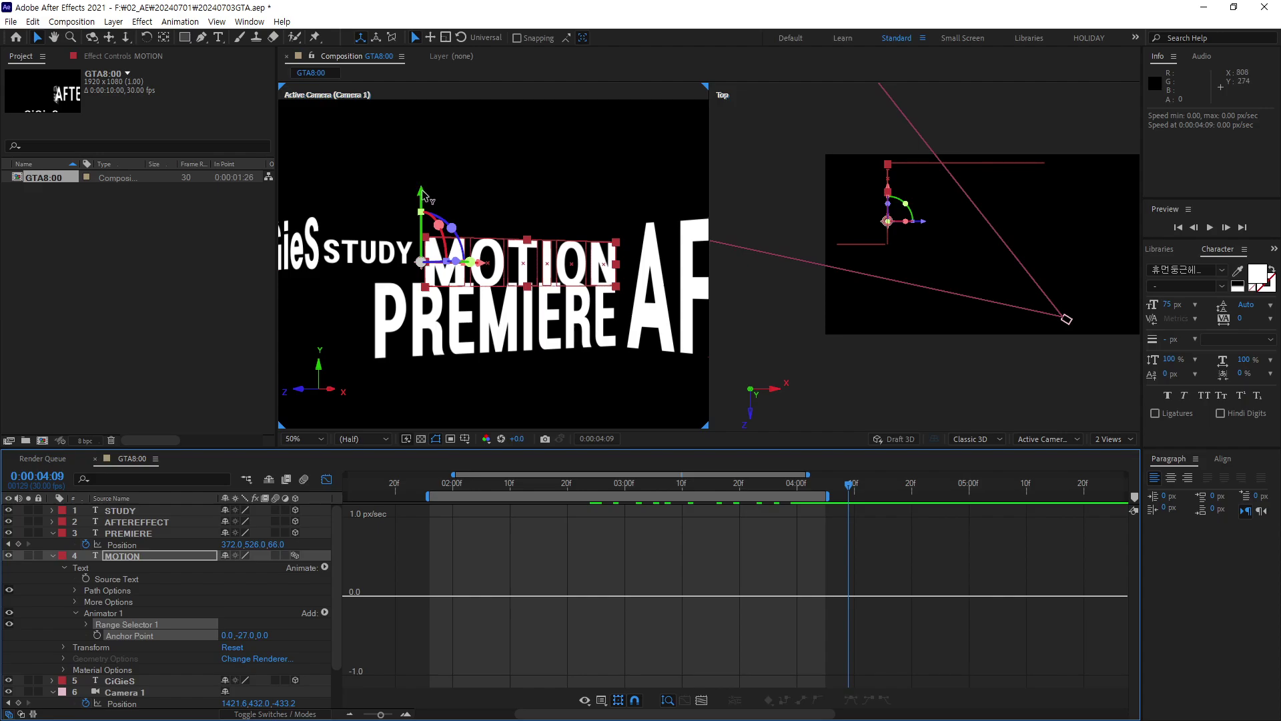
# Raise the MOTION title slightly along Y, then deselect and reselect the MOTION layer.
pyautogui.moveTo(423, 194); pyautogui.dragTo(424, 183)
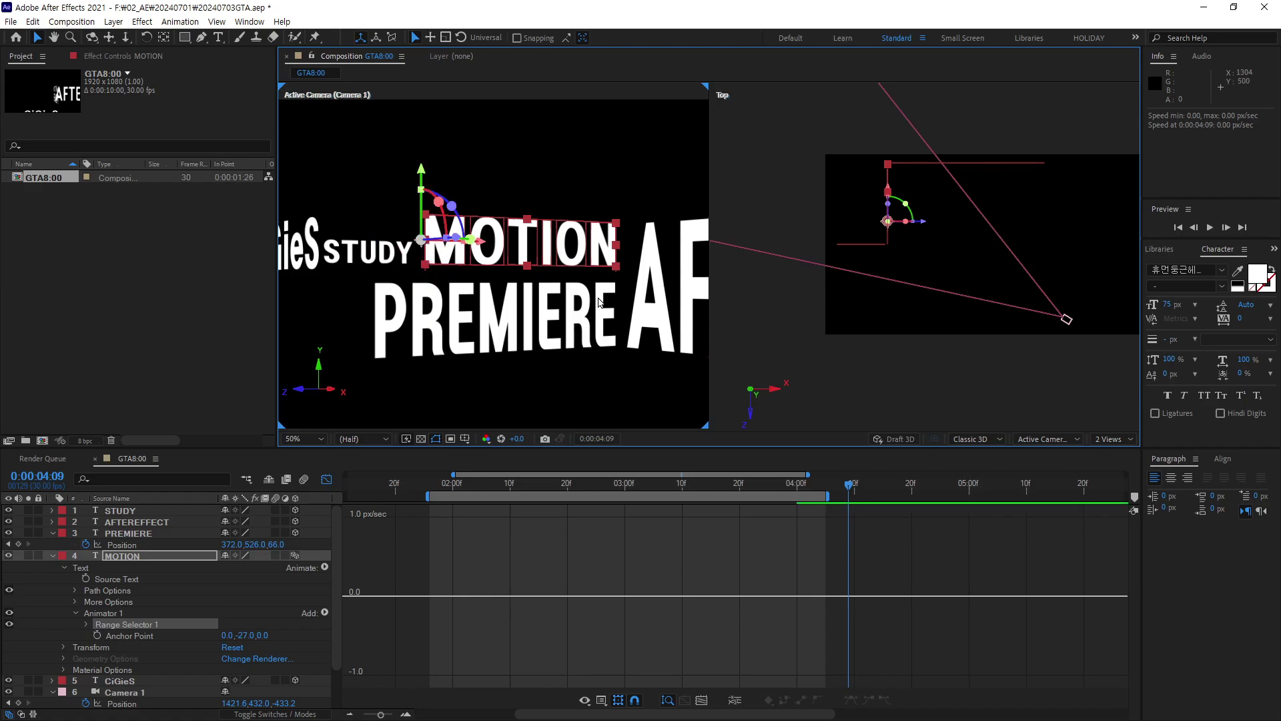
pyautogui.click(748, 567)
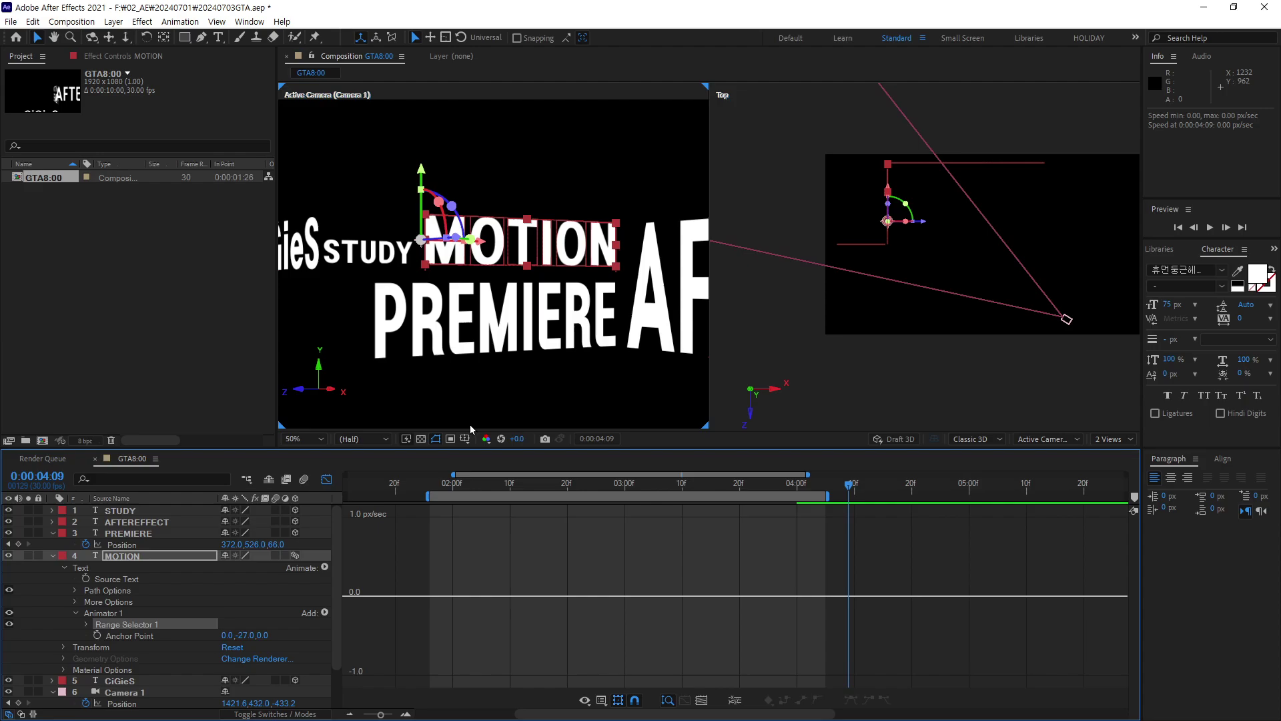
pyautogui.click(746, 331)
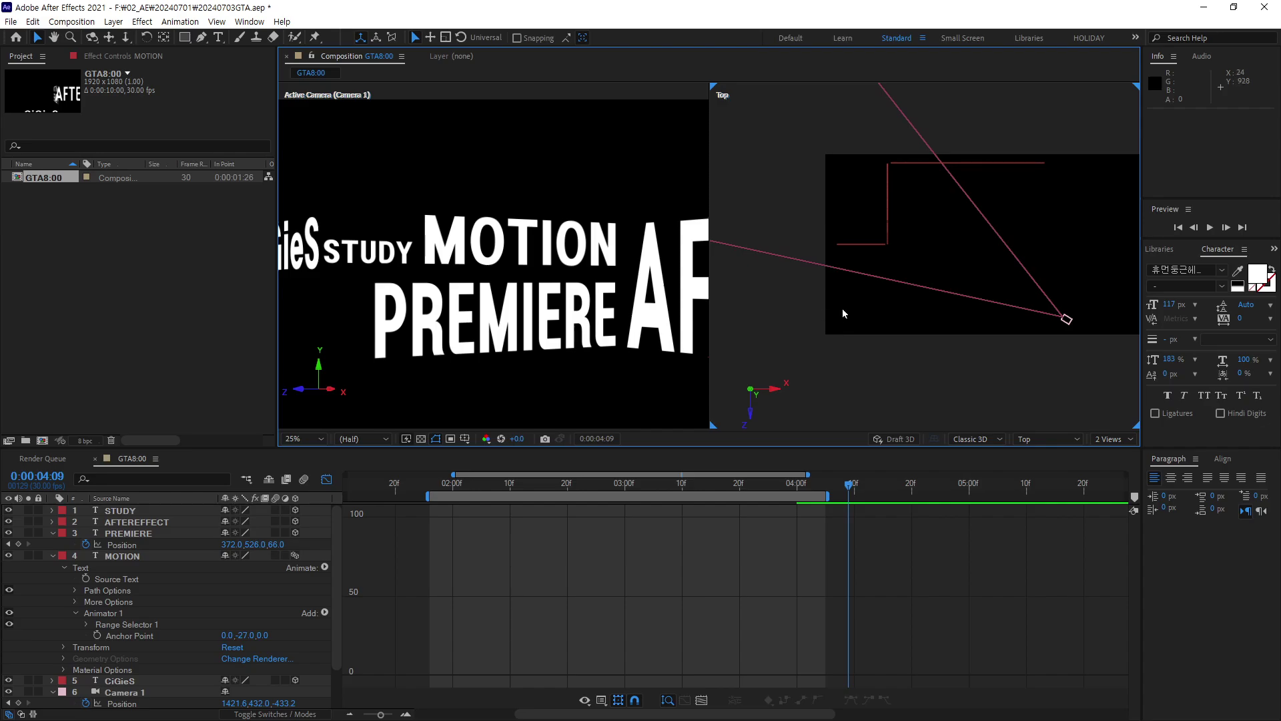
pyautogui.click(131, 559)
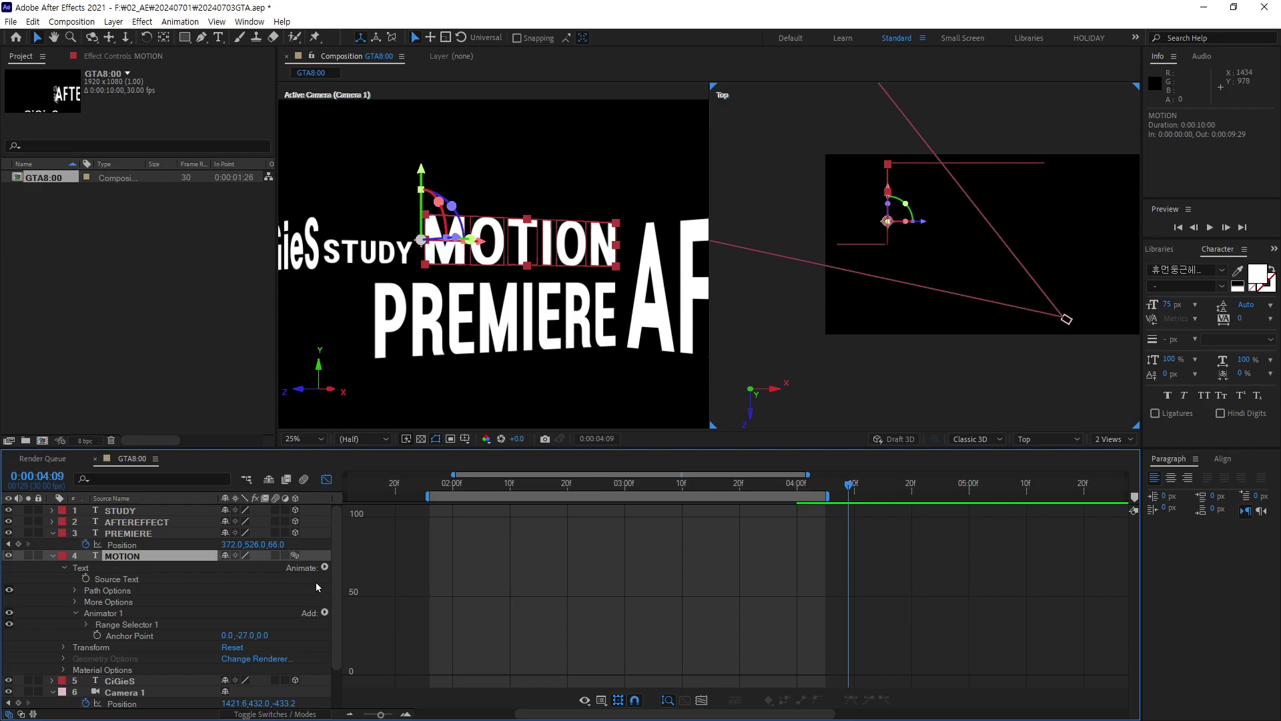
# Try a Position animator pushing MOTION back in depth, delete it, and add a Scale animator instead.
pyautogui.click(325, 568)
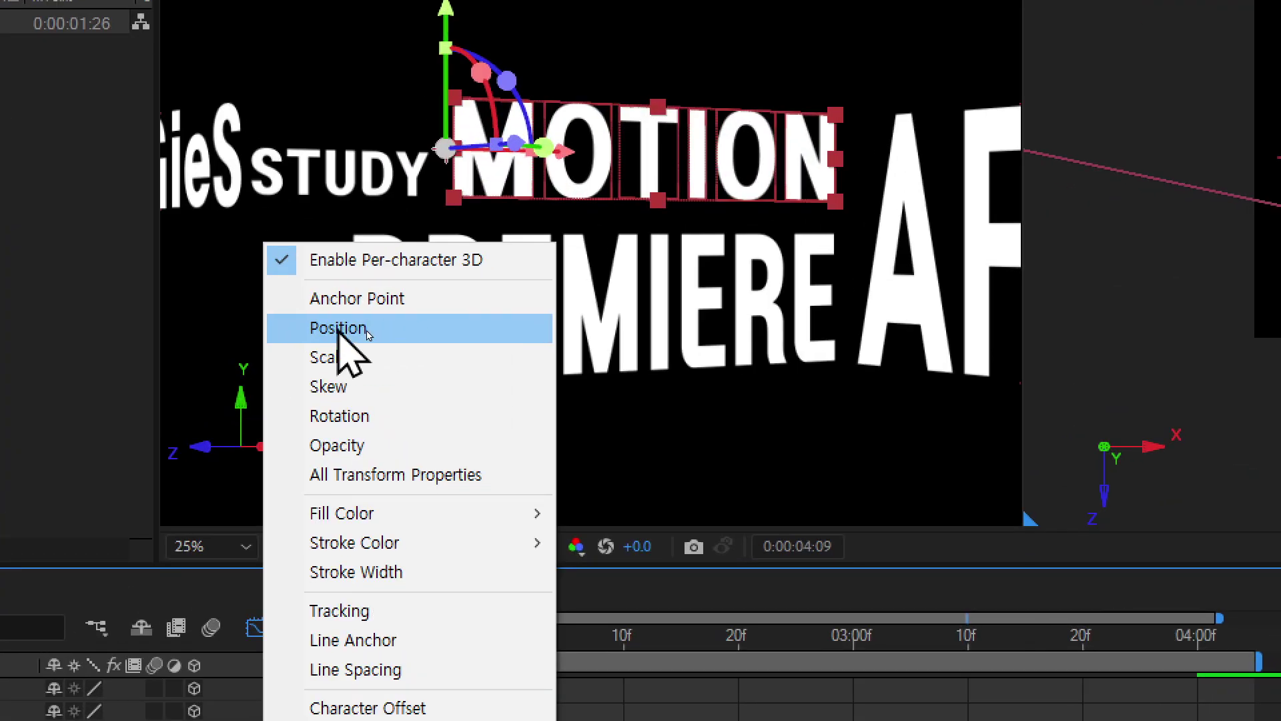
pyautogui.click(389, 336)
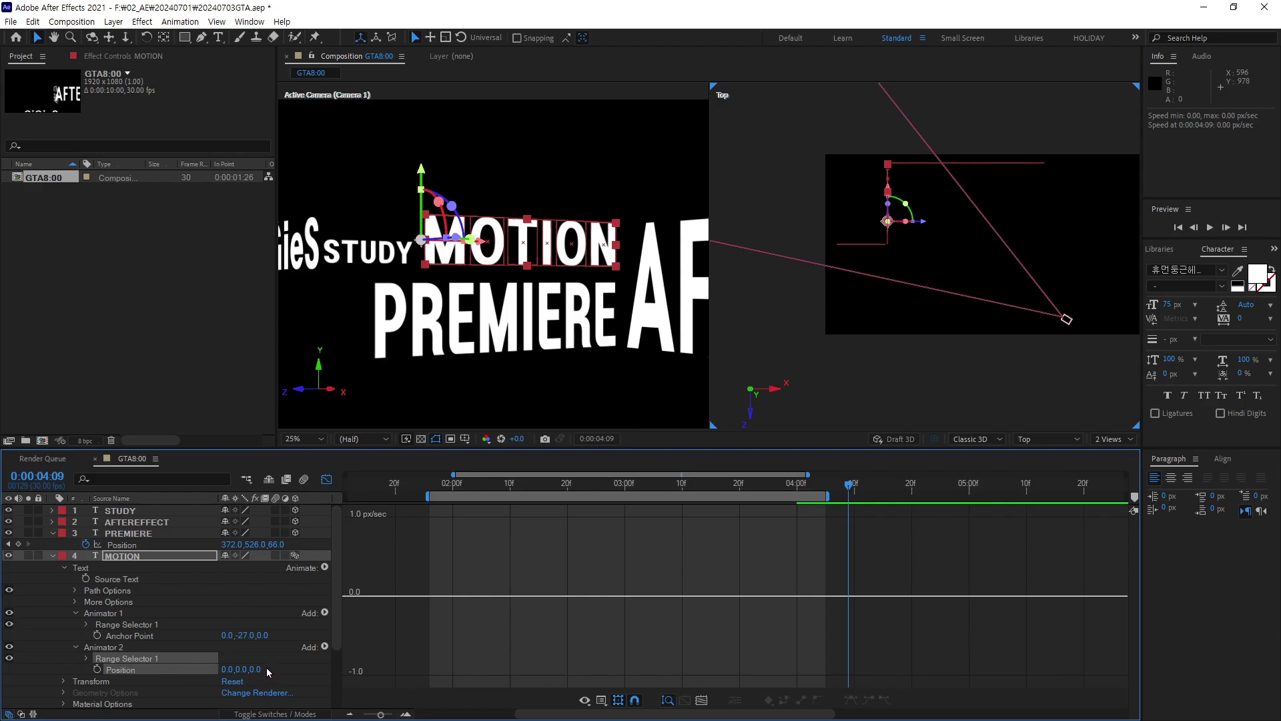
pyautogui.moveTo(264, 669)
pyautogui.mouseDown()
pyautogui.moveTo(287, 668)
pyautogui.moveTo(72, 647)
pyautogui.moveTo(271, 669)
pyautogui.moveTo(458, 668)
pyautogui.mouseUp()
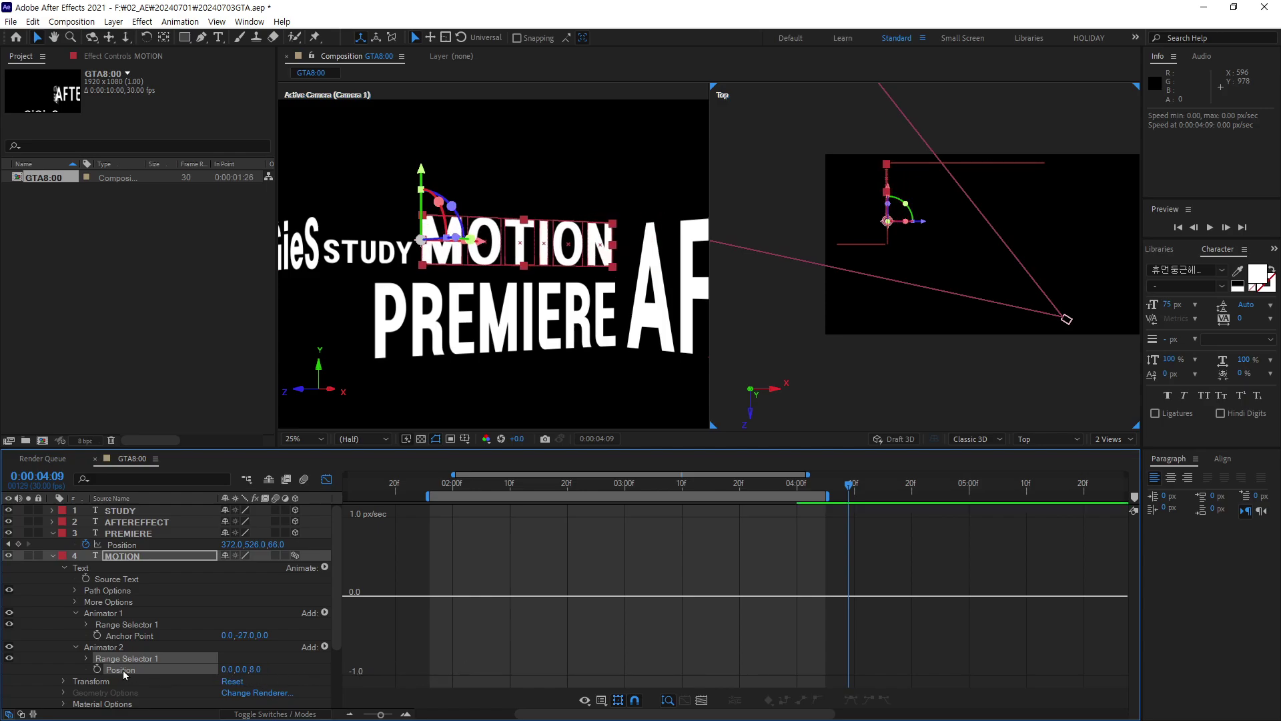
pyautogui.click(107, 647)
pyautogui.press('Delete')
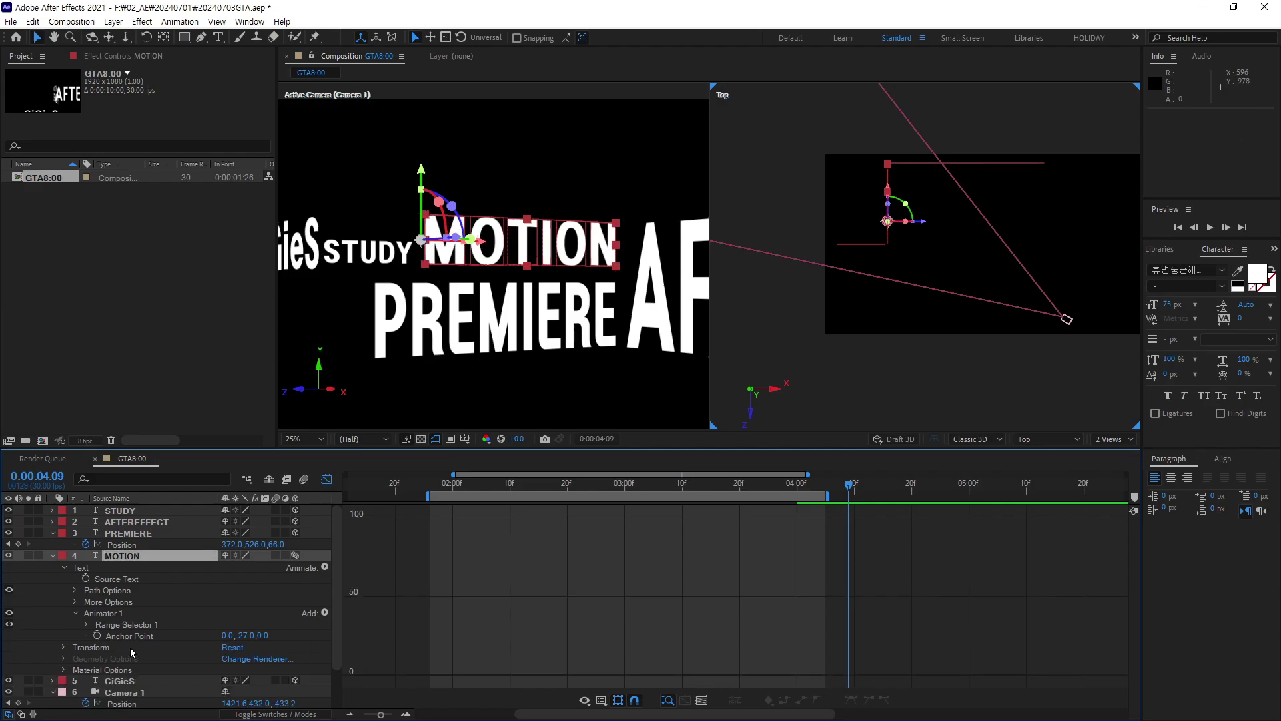
pyautogui.click(325, 569)
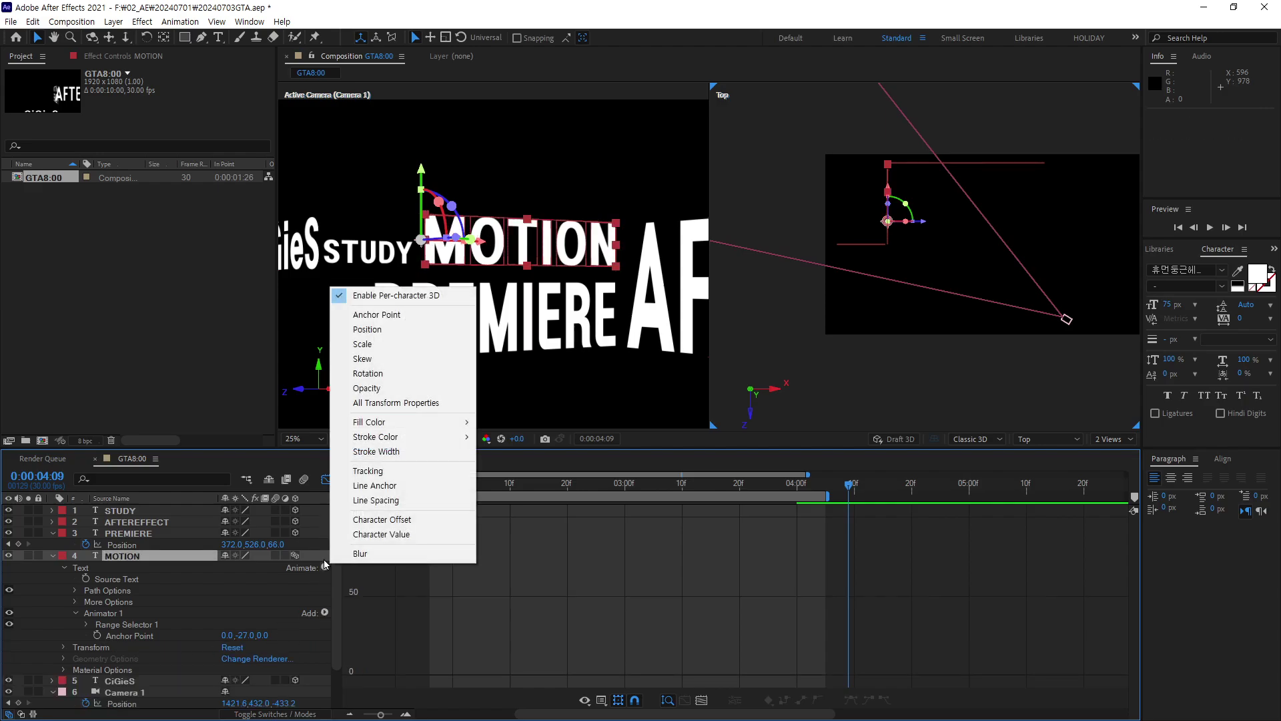
pyautogui.click(403, 344)
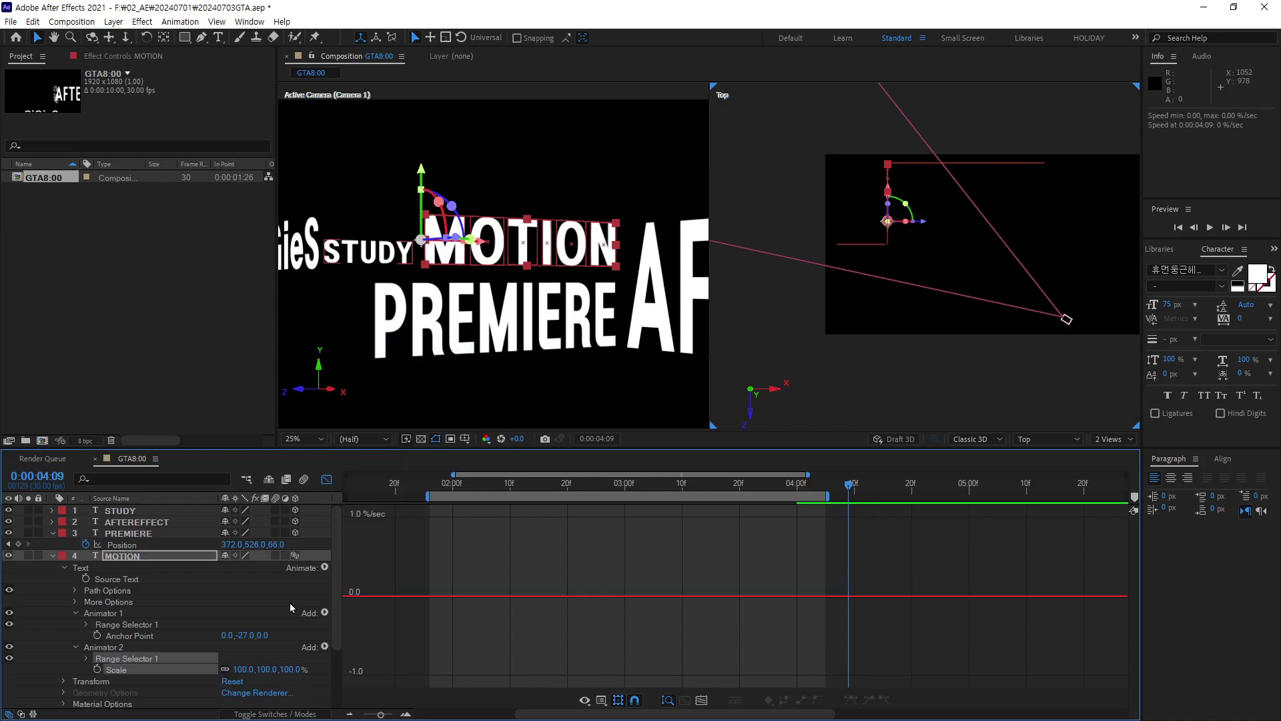
# Set Animator 2's Scale to 0% and expand Range Selector 1.
pyautogui.click(266, 669)
pyautogui.press('Return')
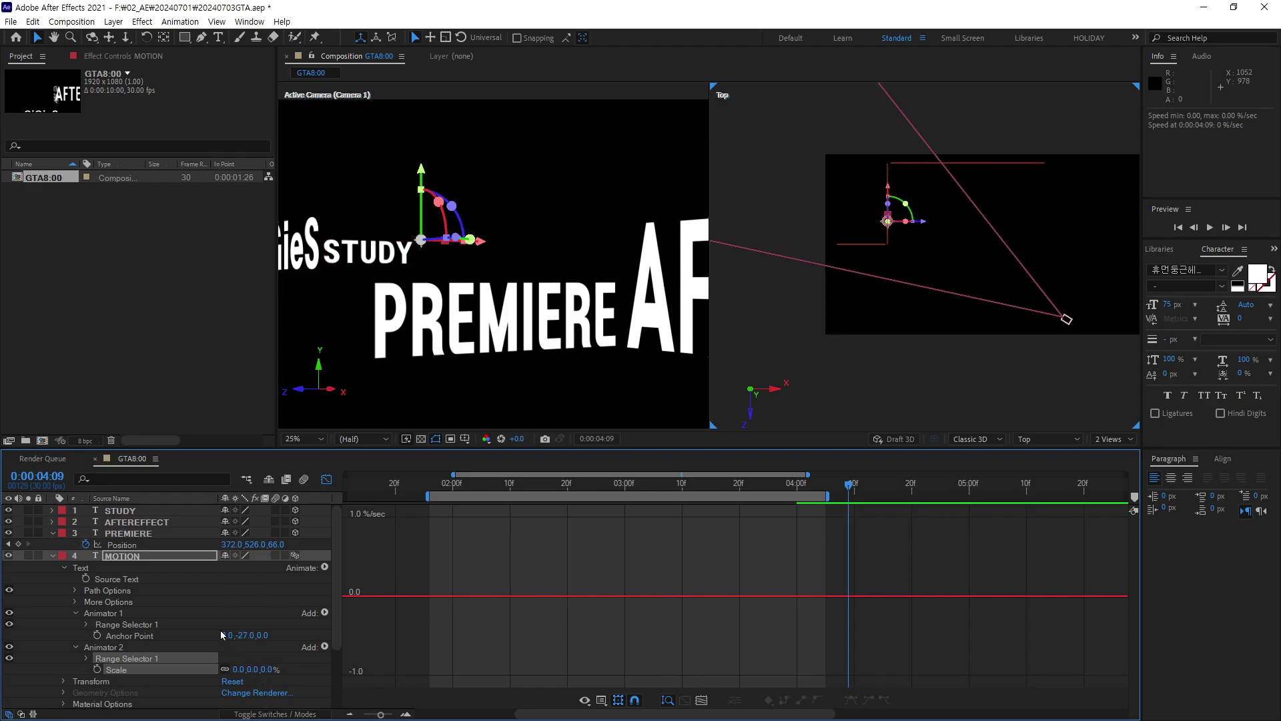
pyautogui.click(86, 658)
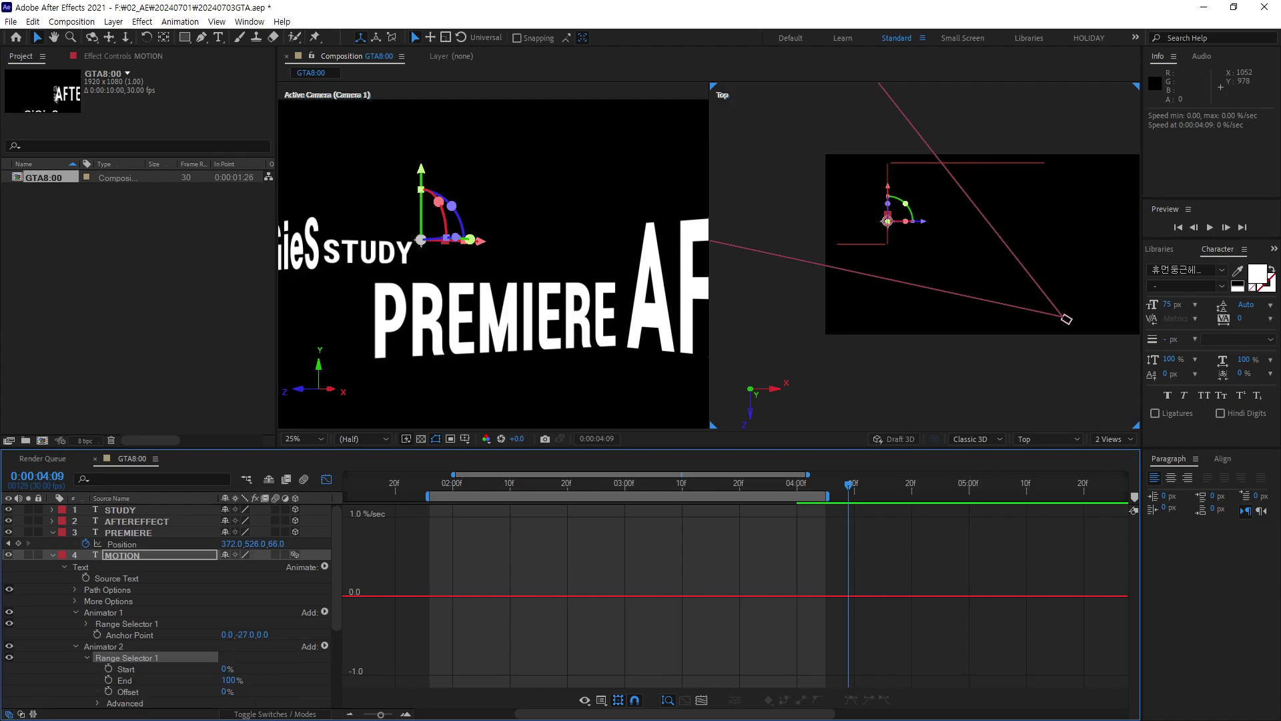
pyautogui.scroll(-2, 167, 601)
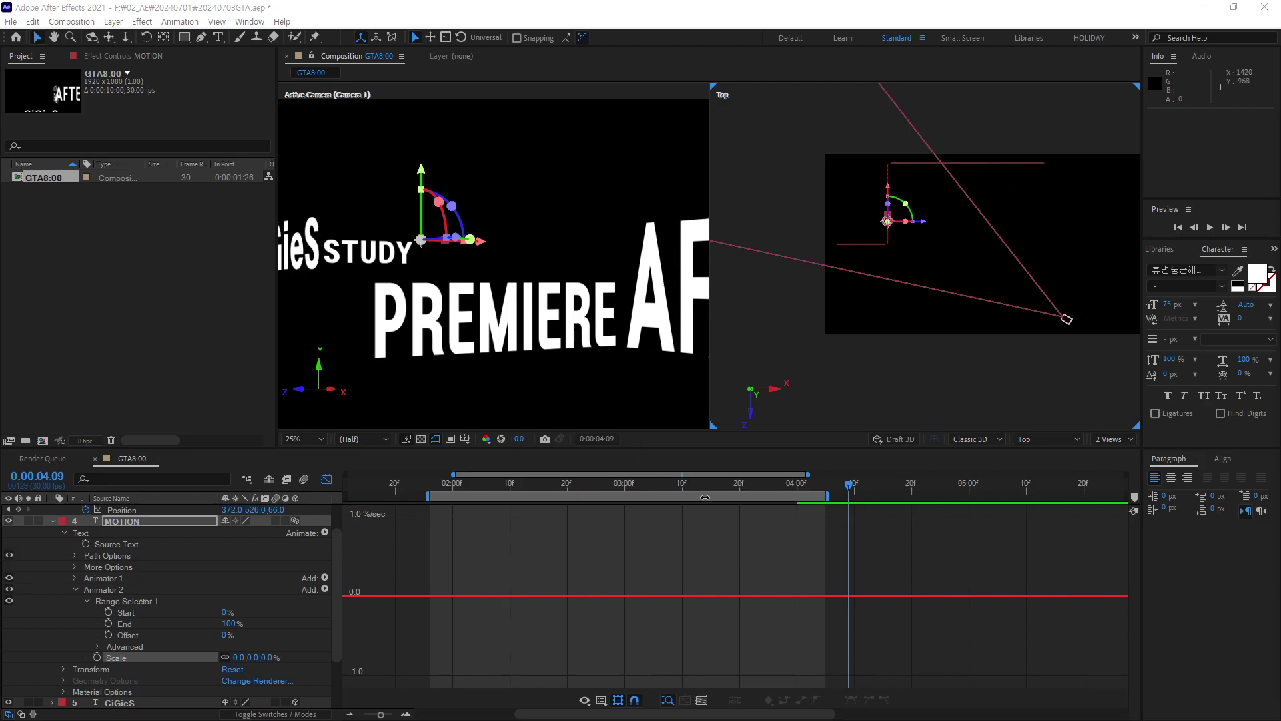
# Move the playhead to 0:00:03:00 and shift the work area to 0:00:02:12–0:00:04:20.
pyautogui.moveTo(859, 487); pyautogui.dragTo(550, 530)
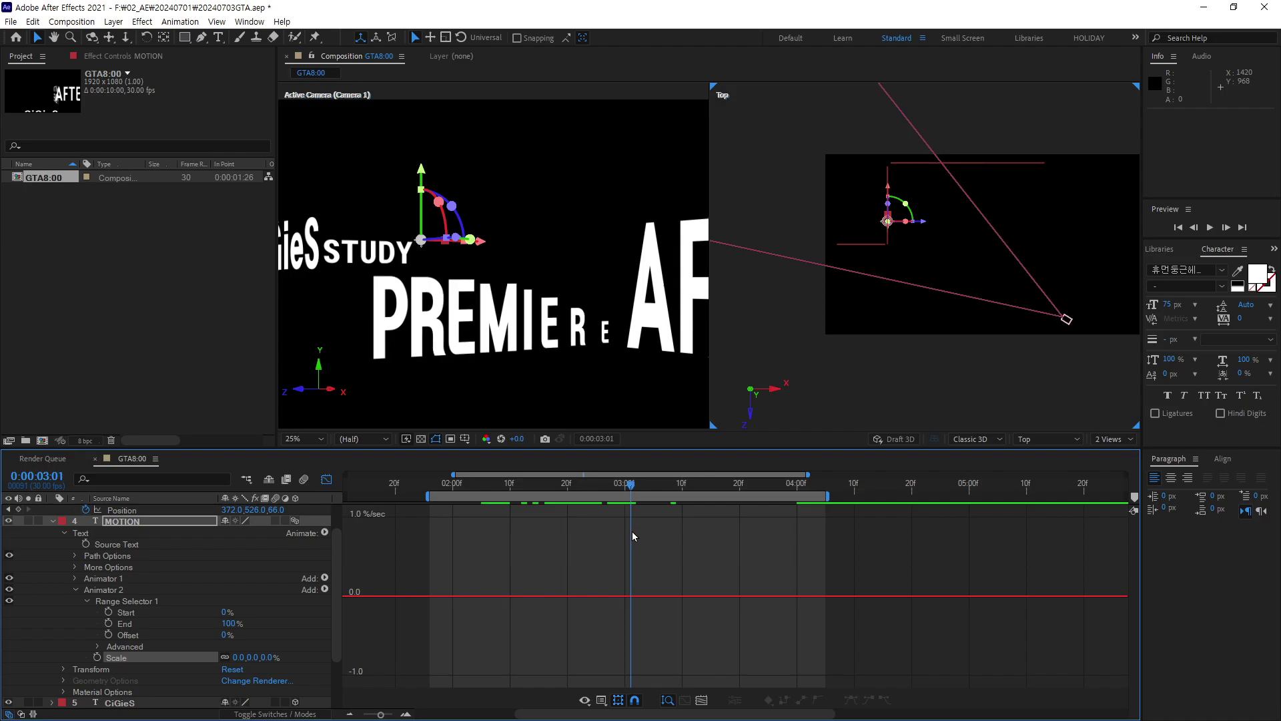
pyautogui.moveTo(550, 535); pyautogui.dragTo(623, 538)
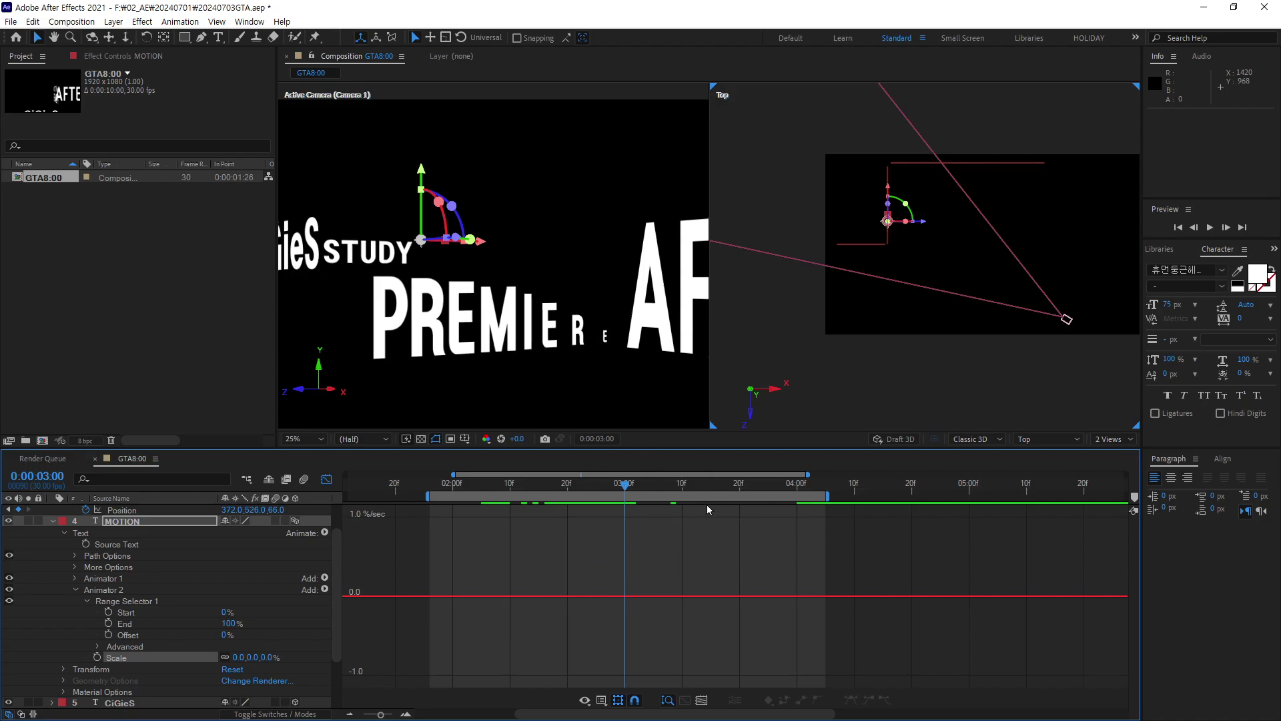
pyautogui.moveTo(709, 496); pyautogui.dragTo(799, 501)
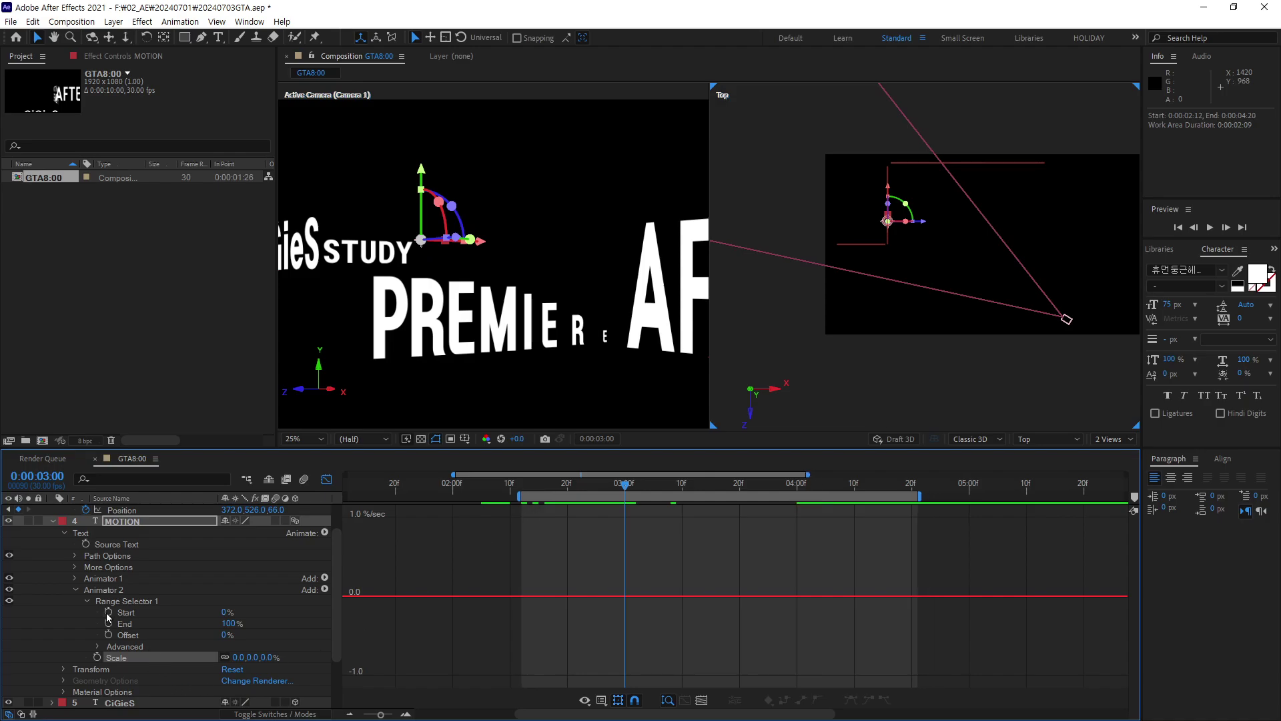
# Set Range Selector 1's Advanced Shape to Ramp Up.
pyautogui.click(99, 646)
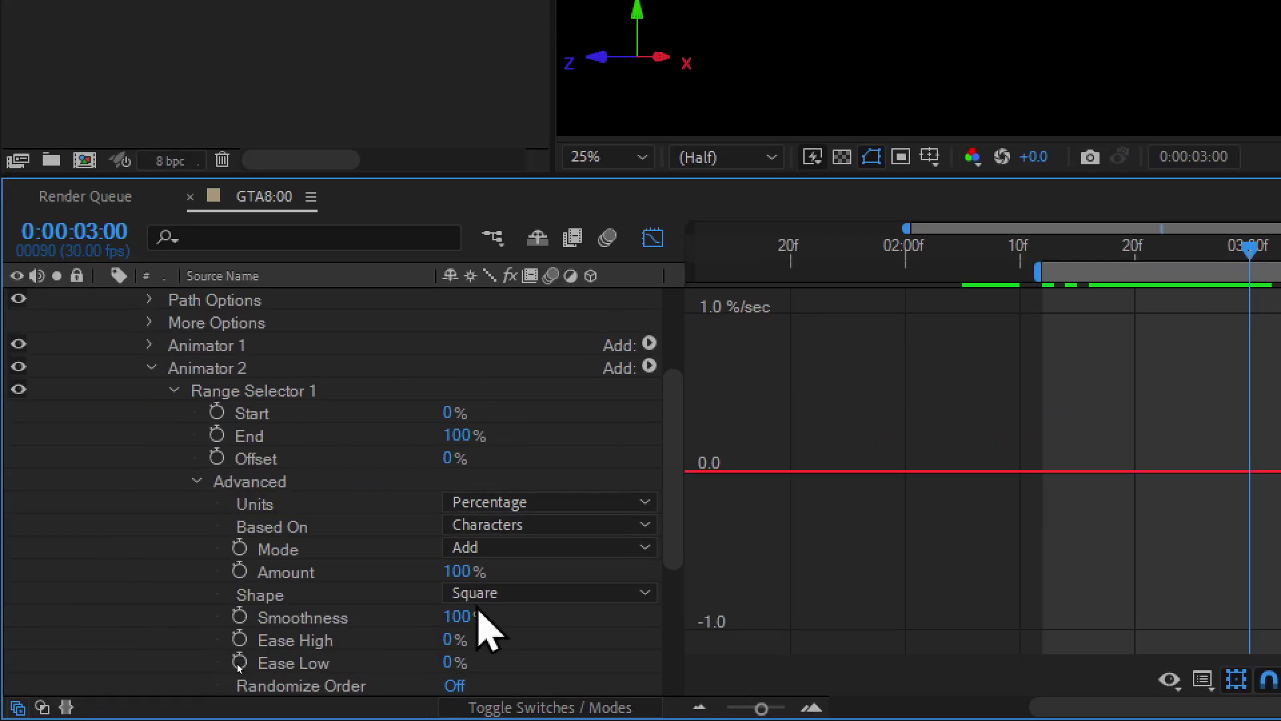
pyautogui.click(519, 594)
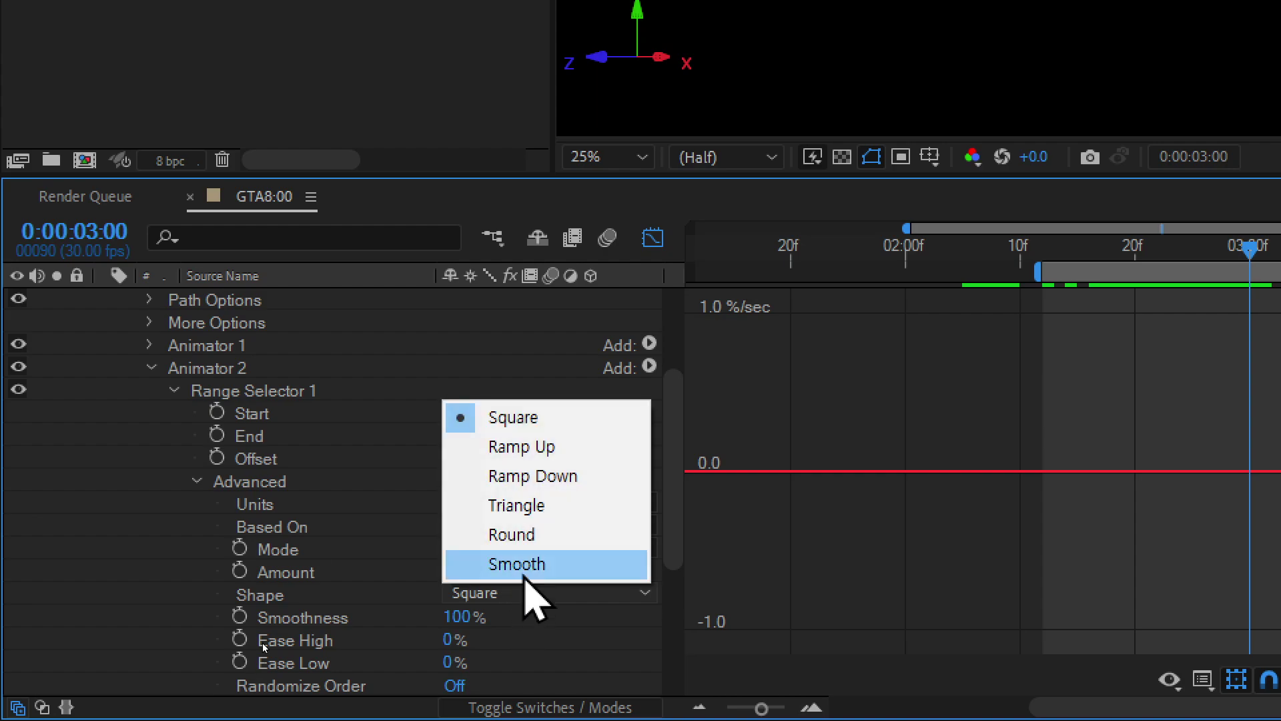
pyautogui.click(542, 450)
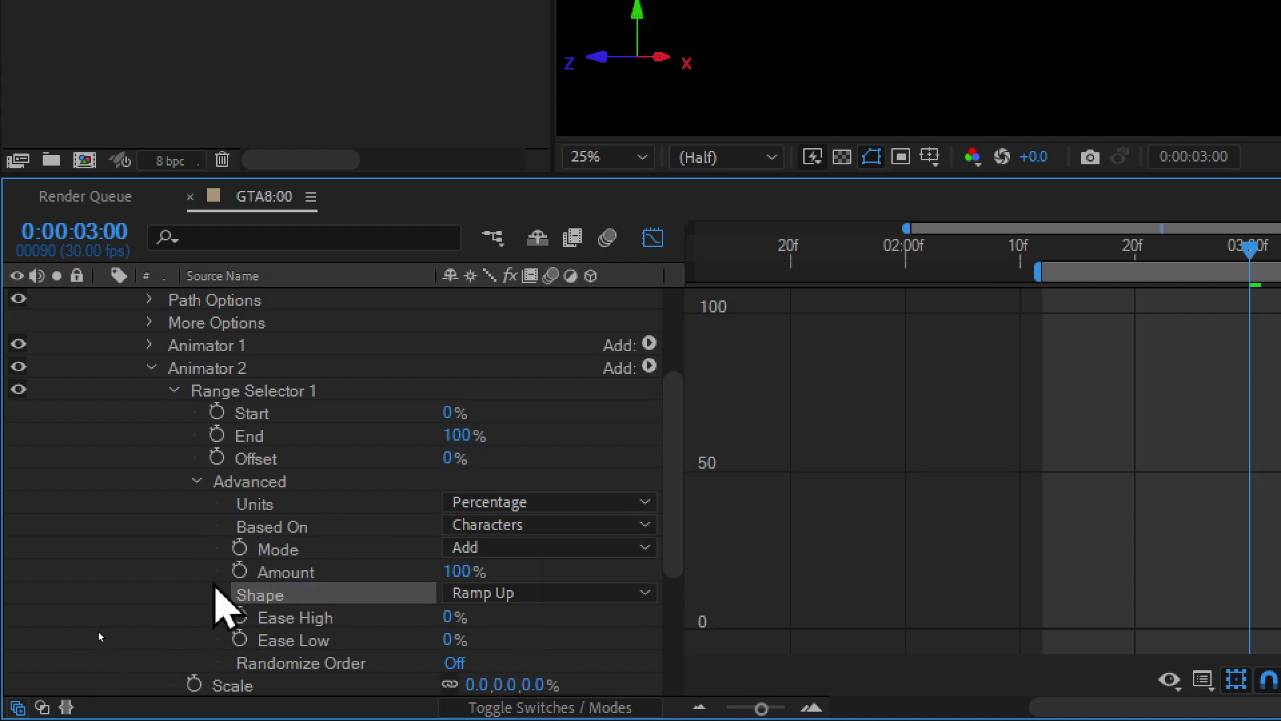
pyautogui.click(195, 482)
pyautogui.click(195, 481)
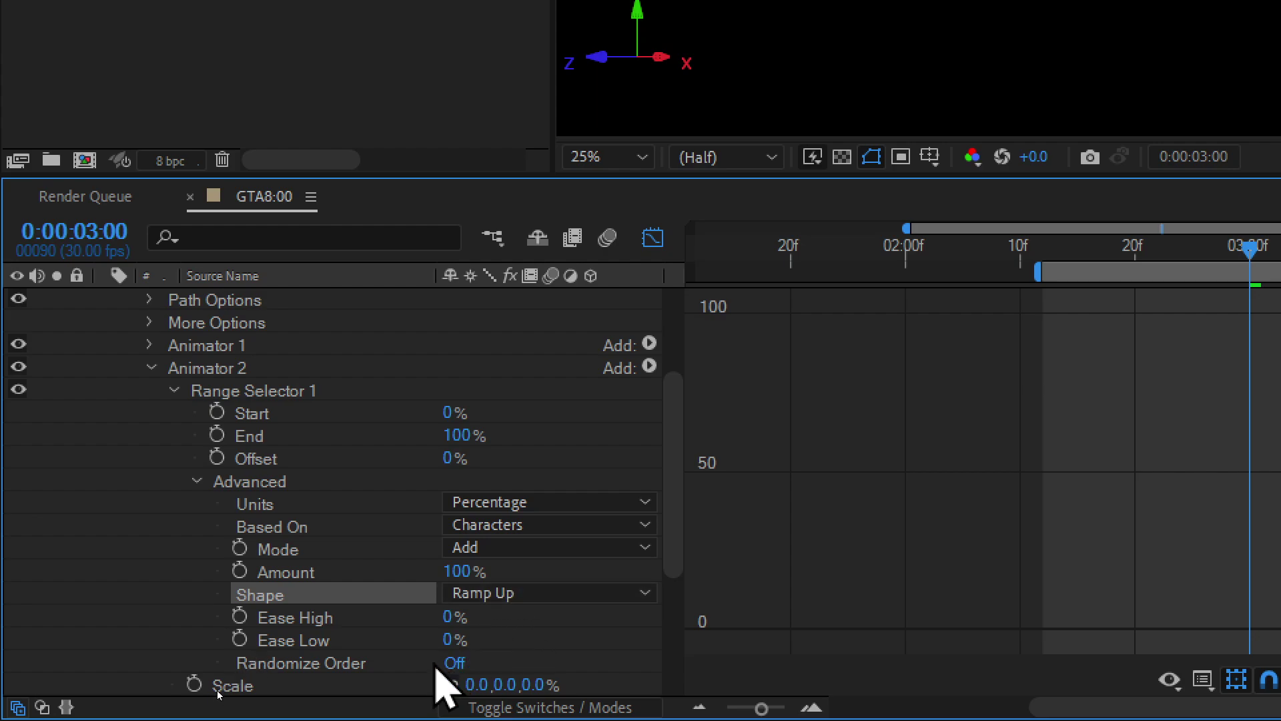
# Set the range selector's Ease Low to 70% and End to 50%.
pyautogui.click(448, 639)
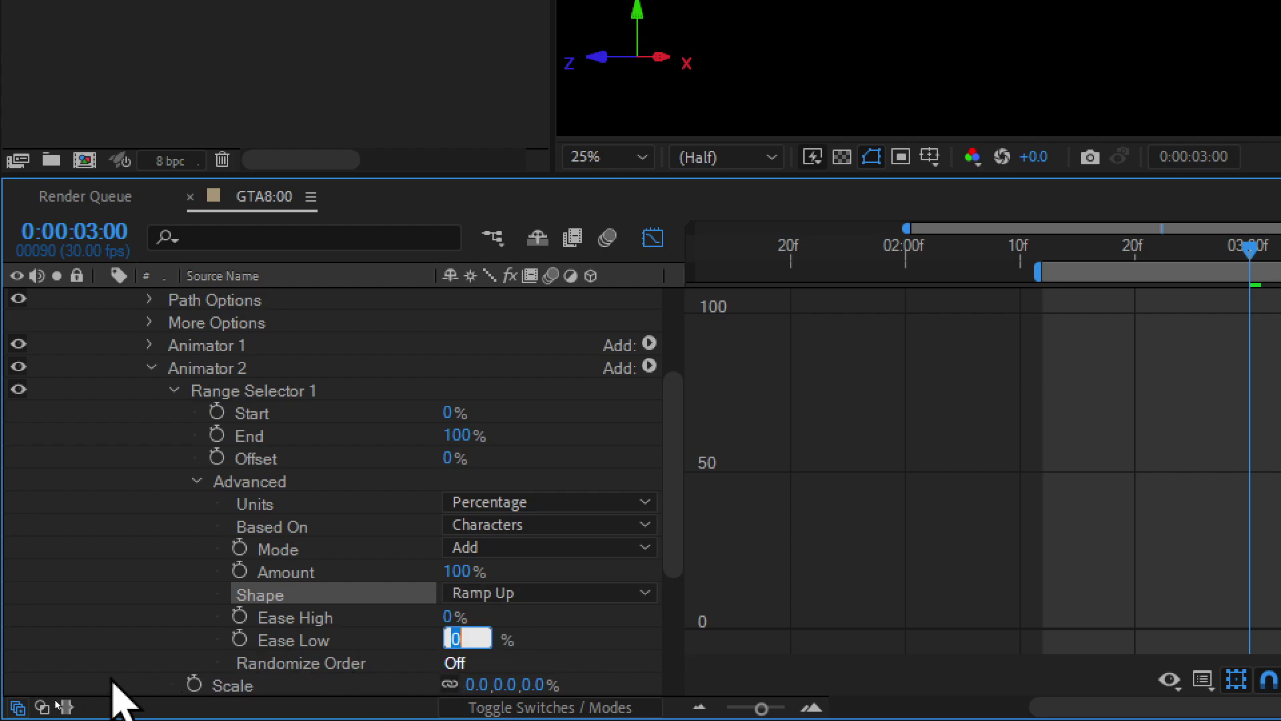
pyautogui.write('70')
pyautogui.press('Return')
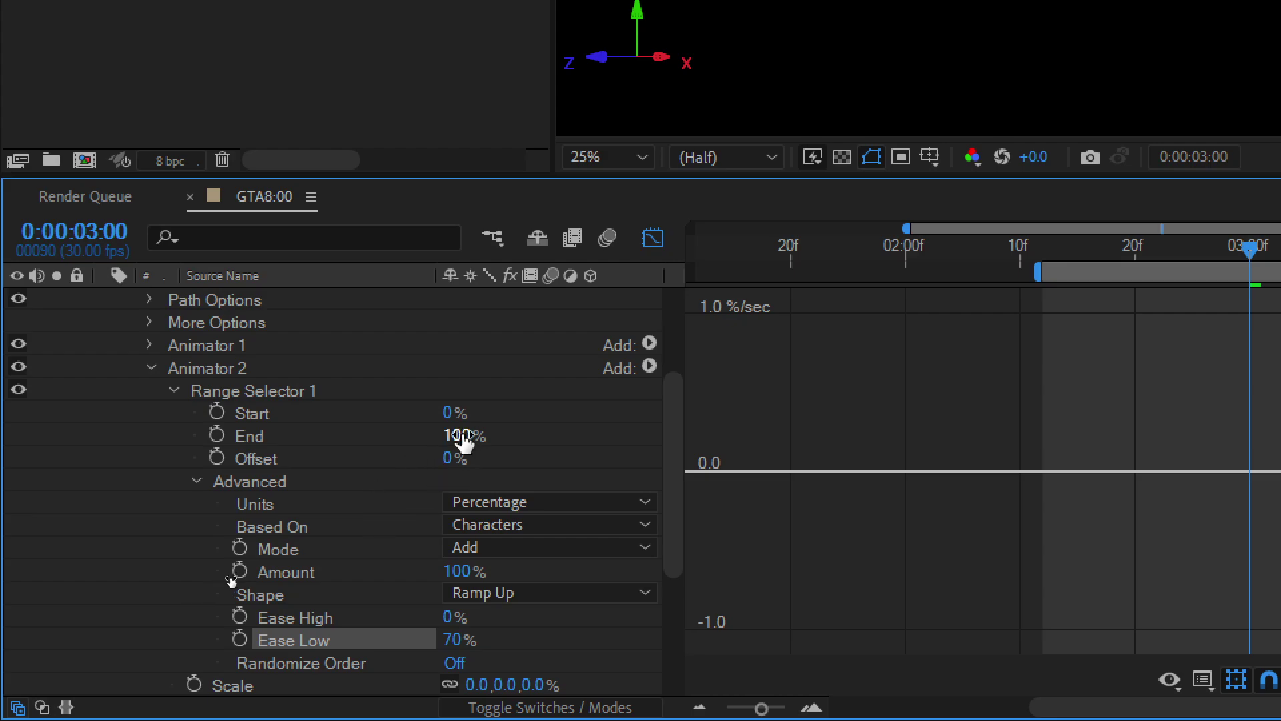
pyautogui.click(459, 435)
pyautogui.write('50')
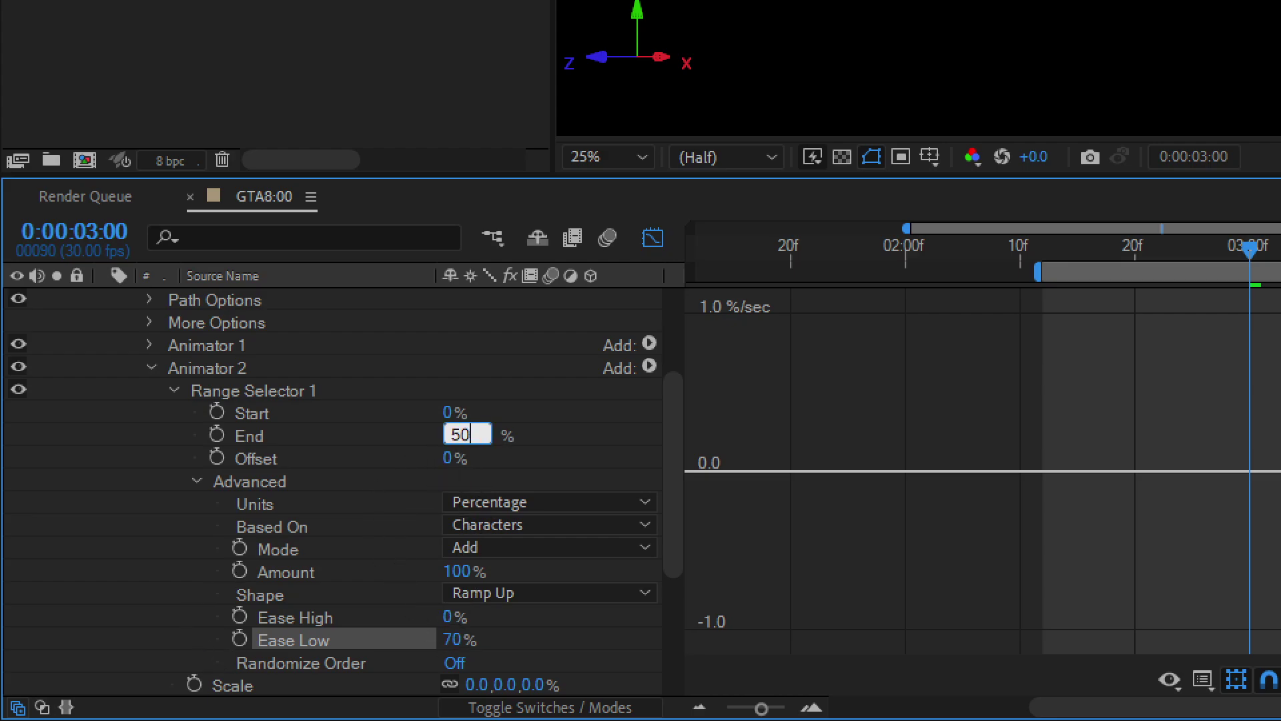
pyautogui.press('Return')
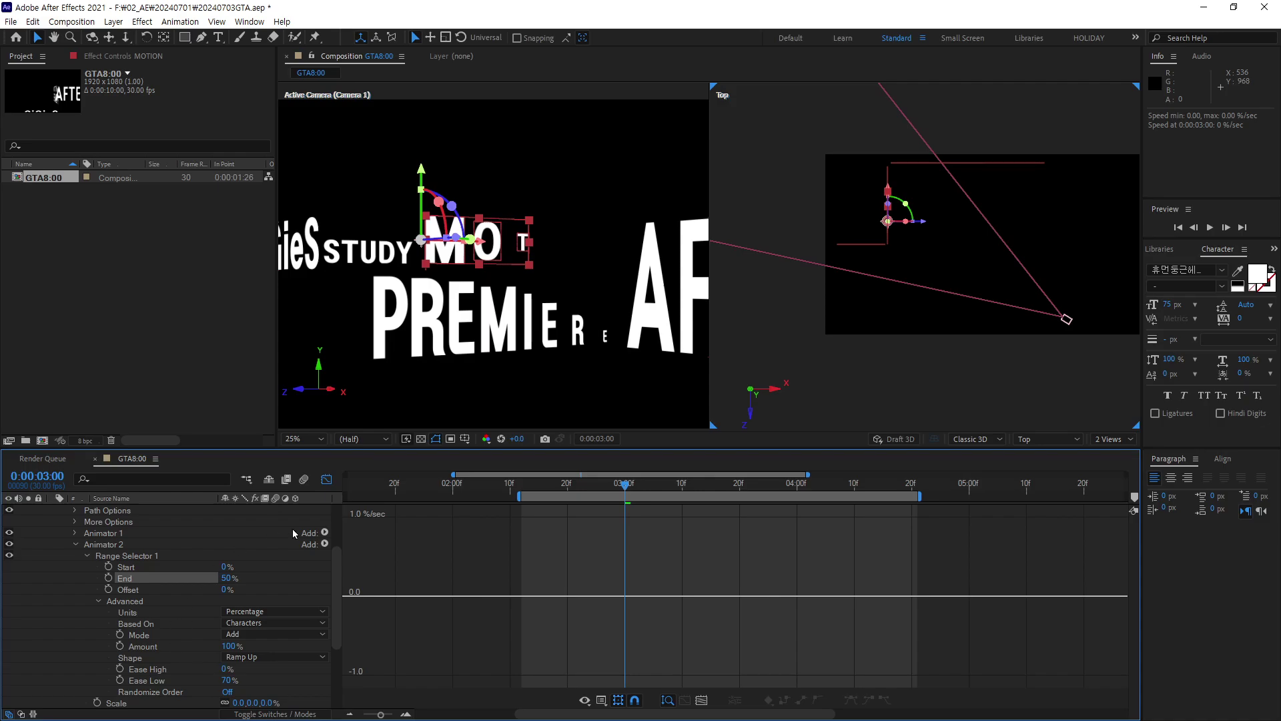
pyautogui.click(327, 479)
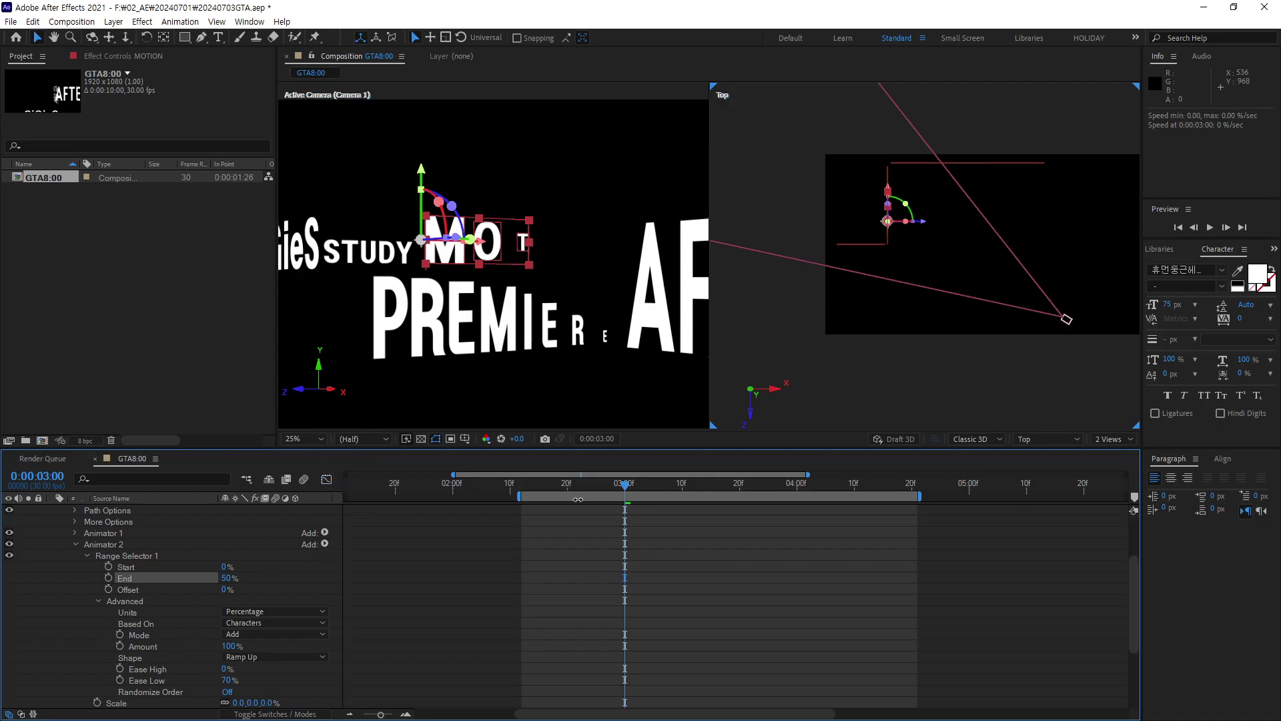
pyautogui.moveTo(625, 489); pyautogui.dragTo(626, 497)
pyautogui.moveTo(220, 589); pyautogui.dragTo(193, 593)
pyautogui.click(229, 590)
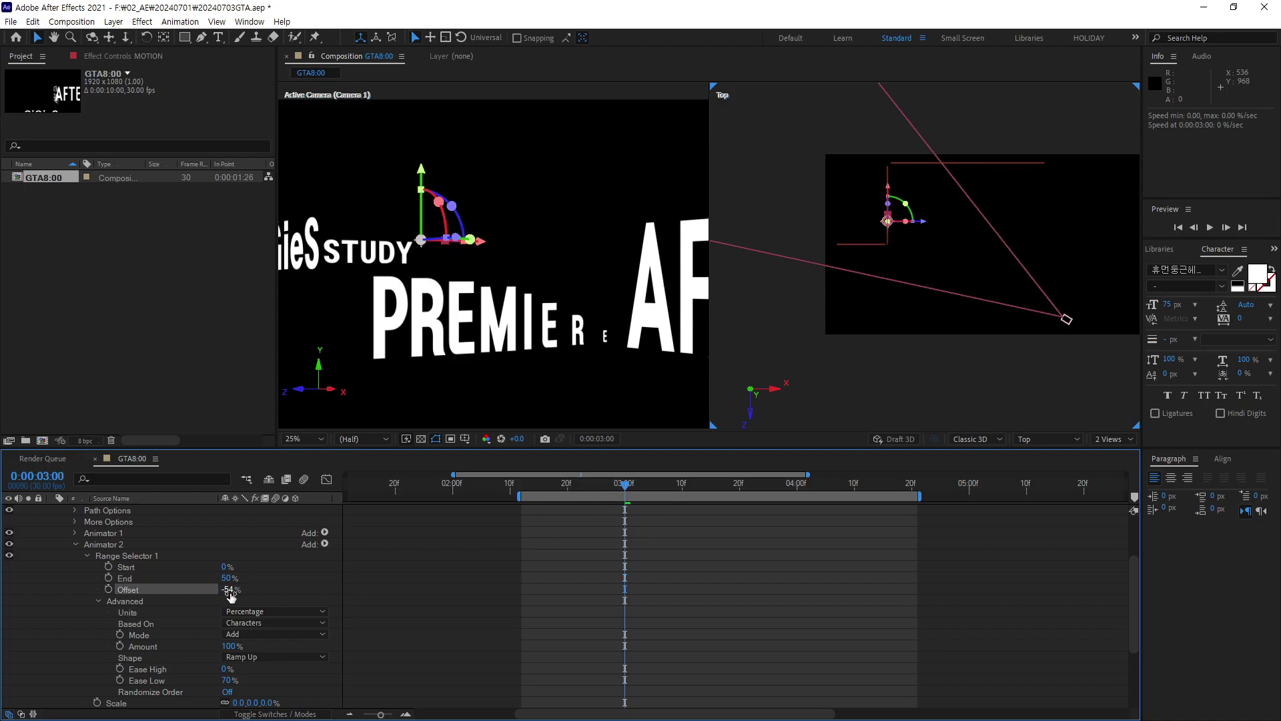
pyautogui.write('0')
pyautogui.press('Return')
pyautogui.moveTo(624, 489); pyautogui.dragTo(739, 495)
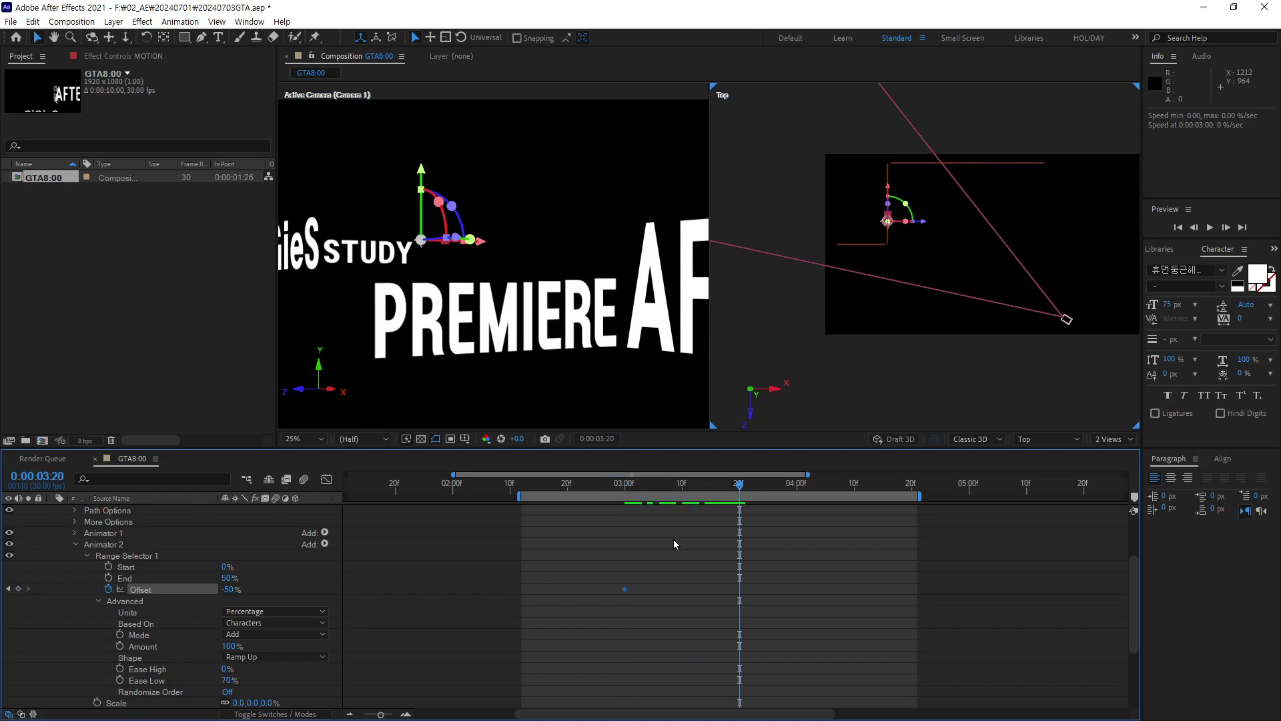
pyautogui.moveTo(236, 589); pyautogui.dragTo(325, 586)
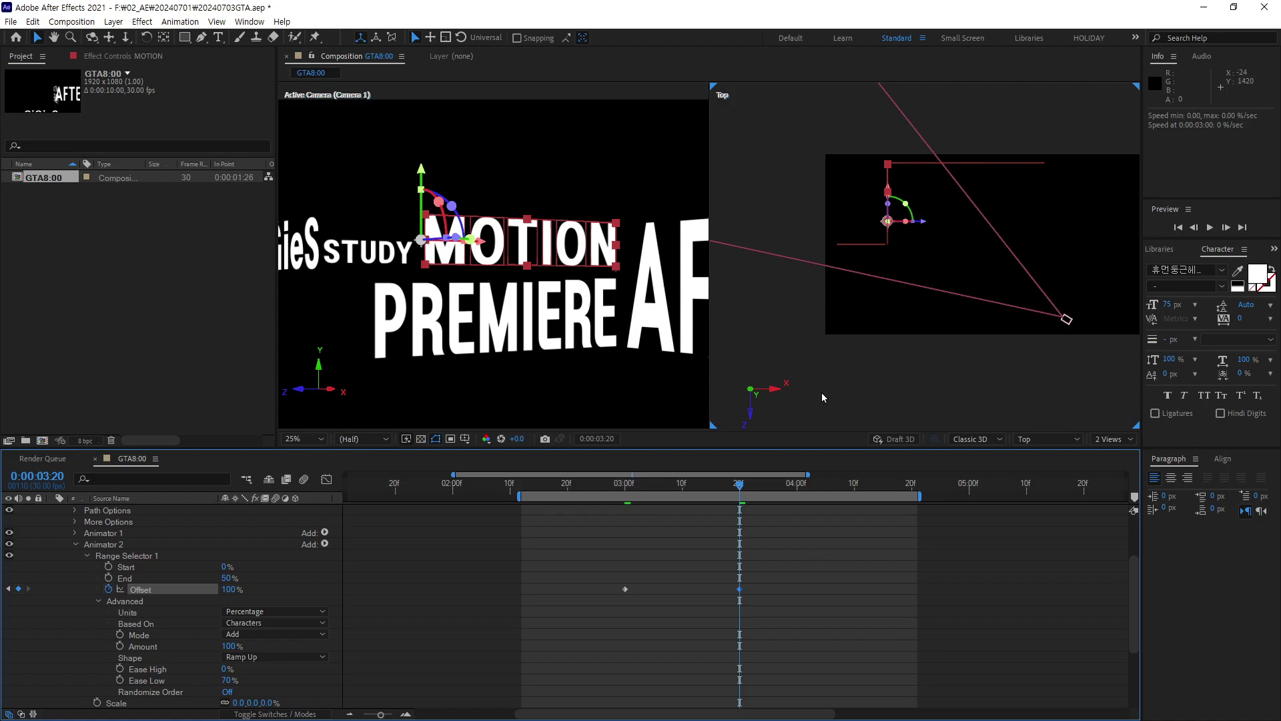
pyautogui.press('space')
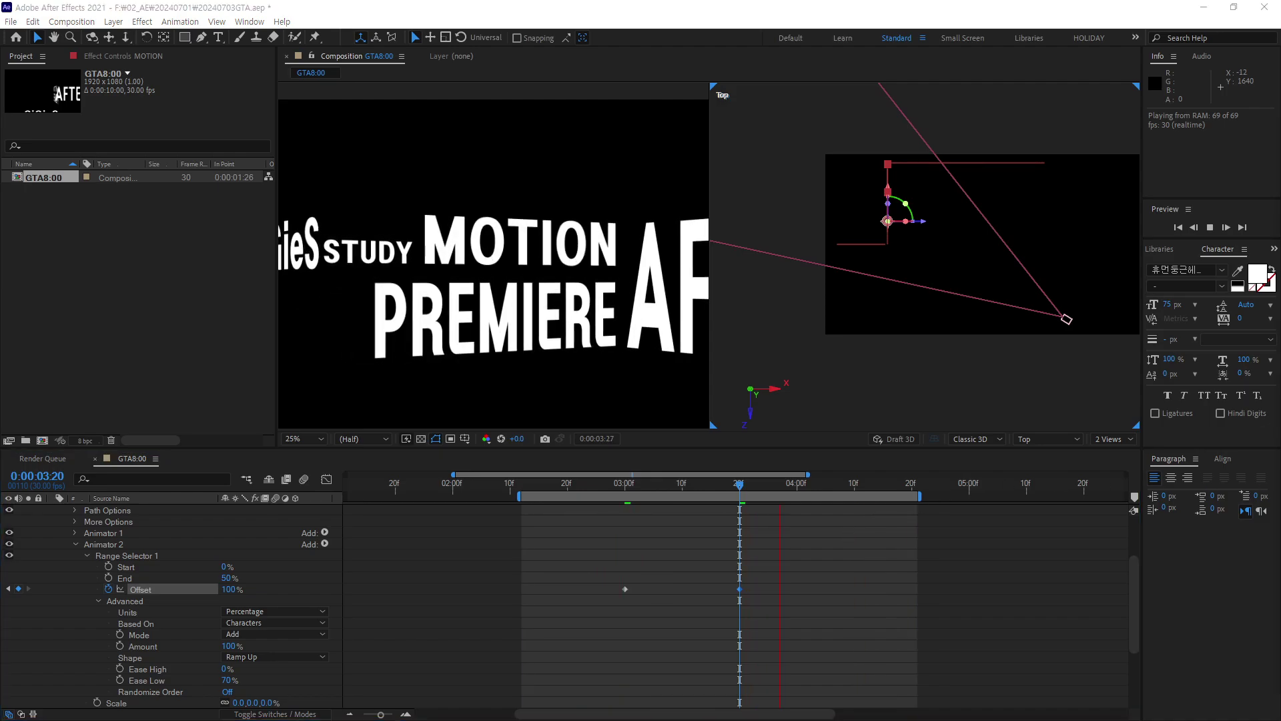
pyautogui.moveTo(715, 486)
pyautogui.mouseDown()
pyautogui.moveTo(653, 513)
pyautogui.moveTo(647, 550)
pyautogui.moveTo(670, 551)
pyautogui.mouseUp()
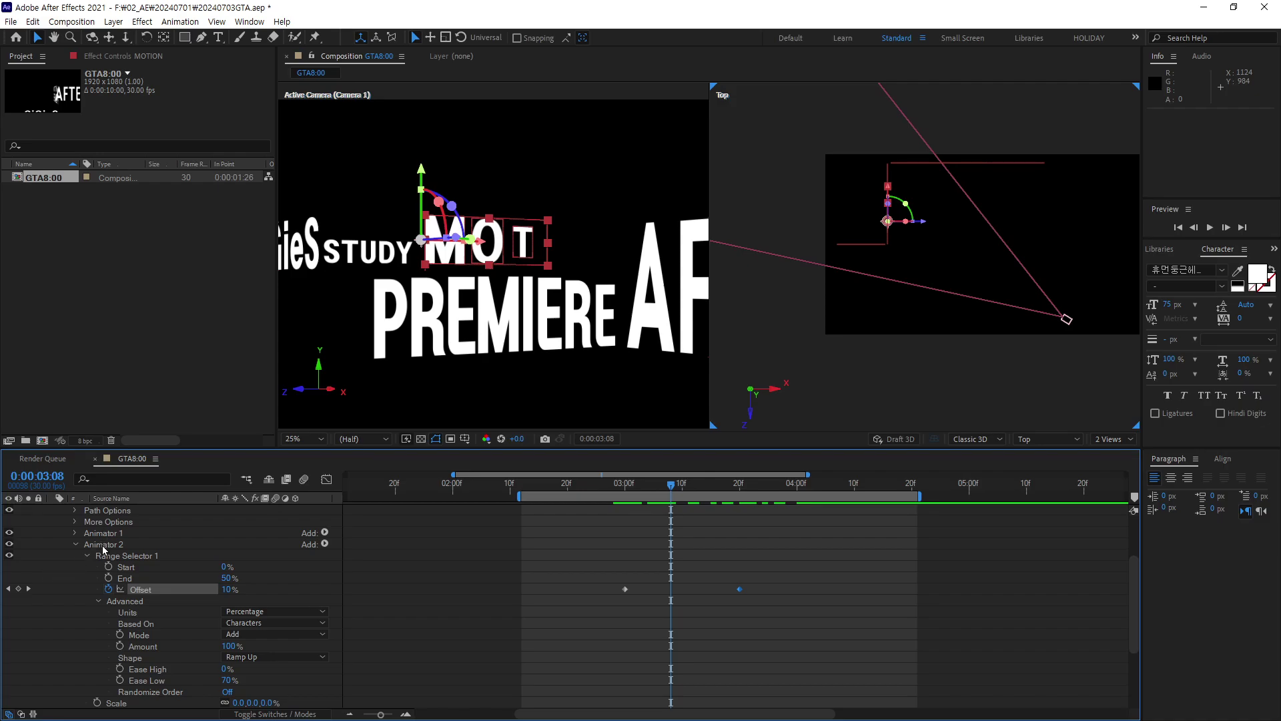
# Add Animator 3 scaling MOTION's characters to 110%, then scrub back to check the letters.
pyautogui.click(75, 545)
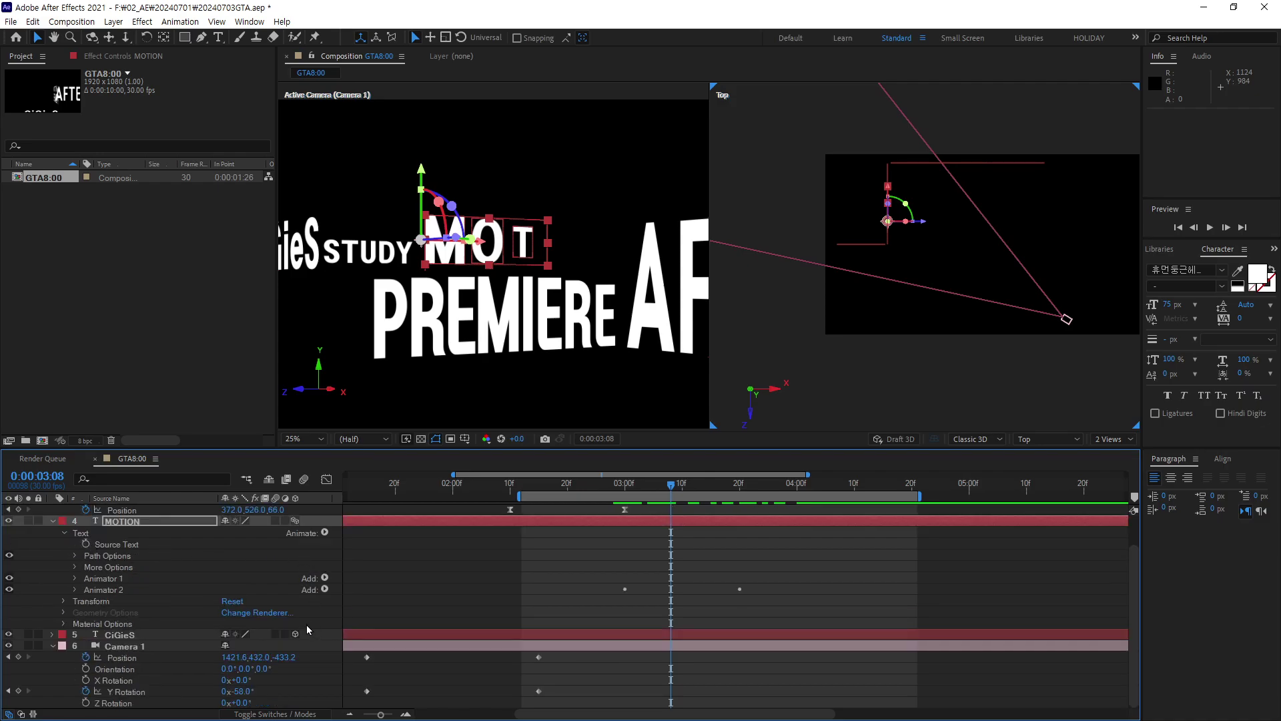
pyautogui.click(325, 532)
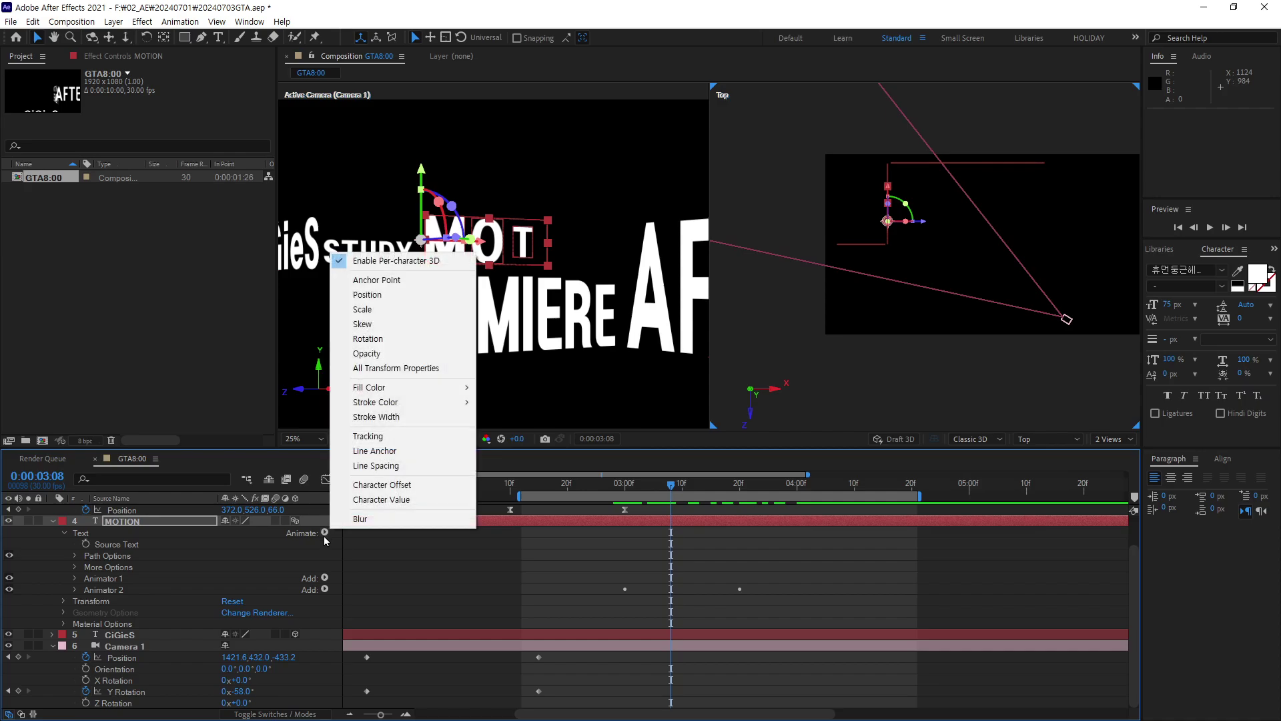
pyautogui.click(411, 311)
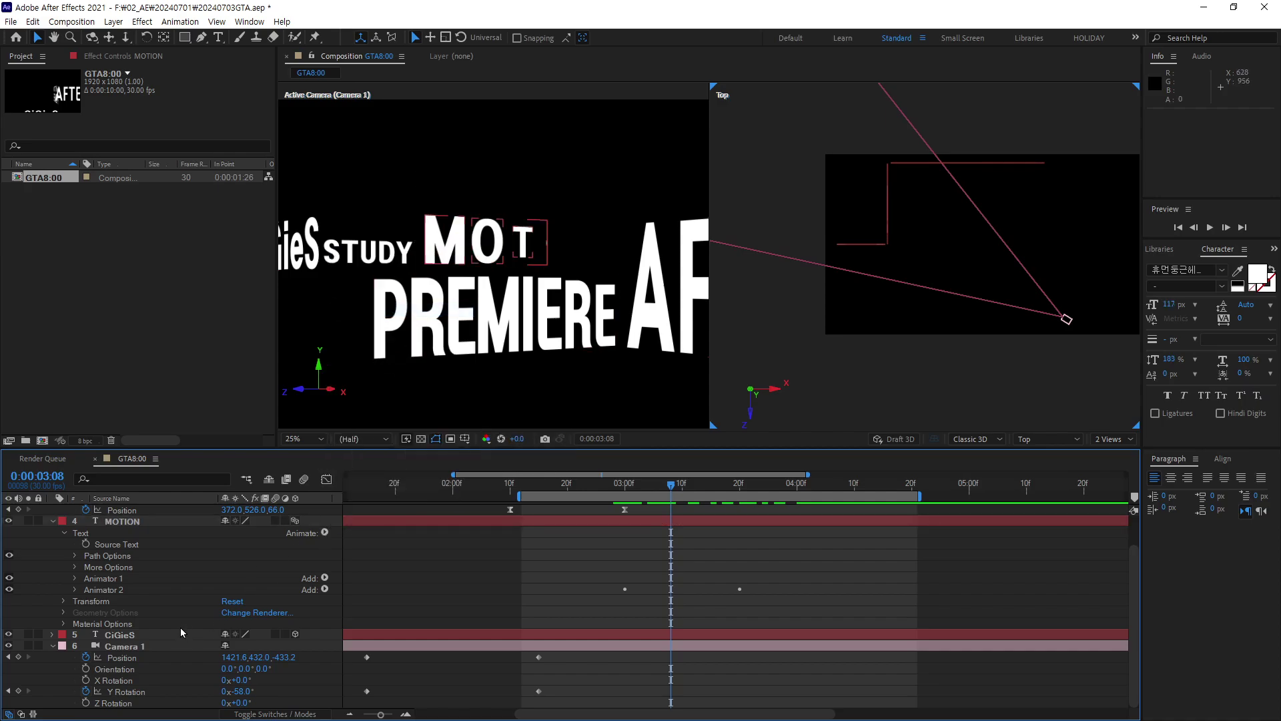
pyautogui.click(324, 532)
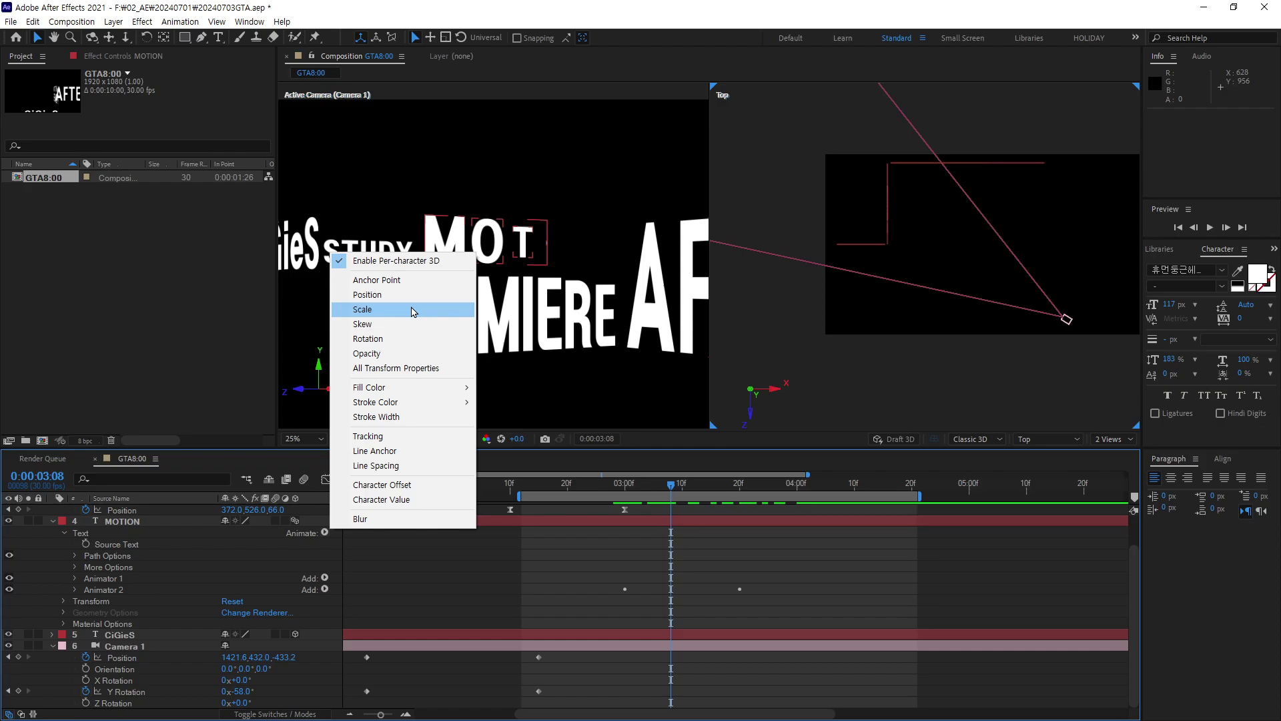
pyautogui.click(411, 310)
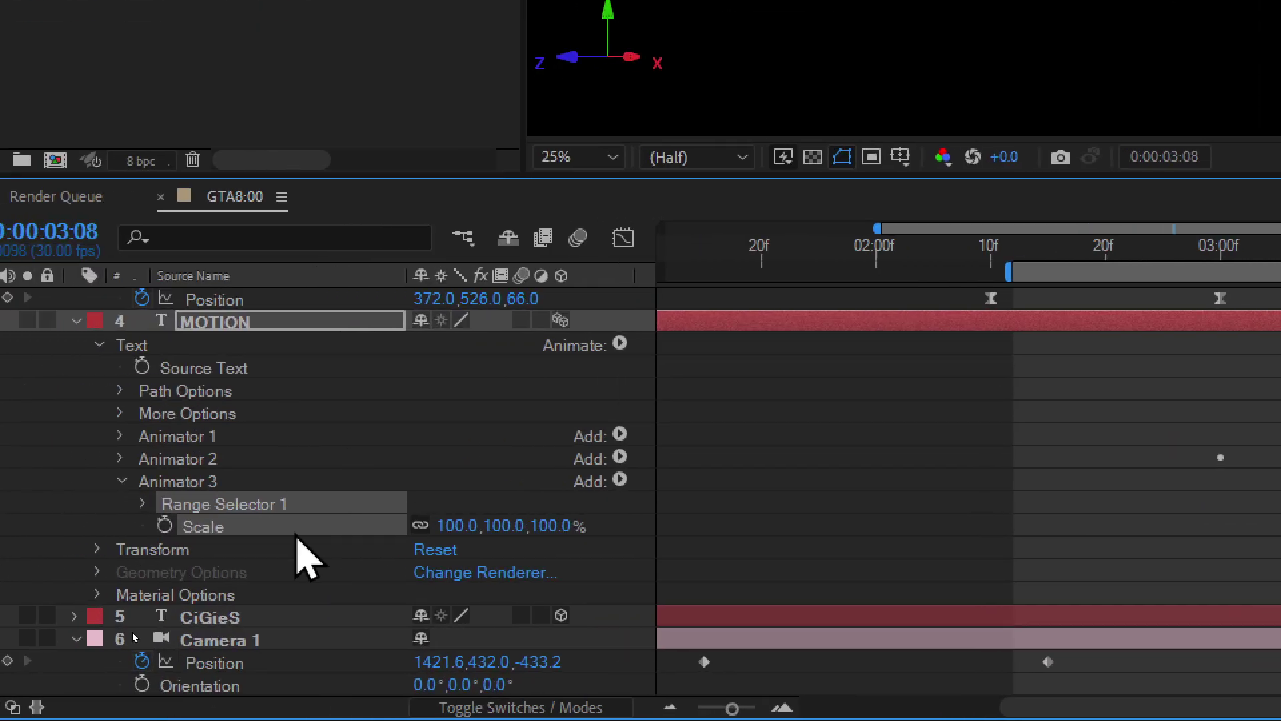
pyautogui.click(449, 526)
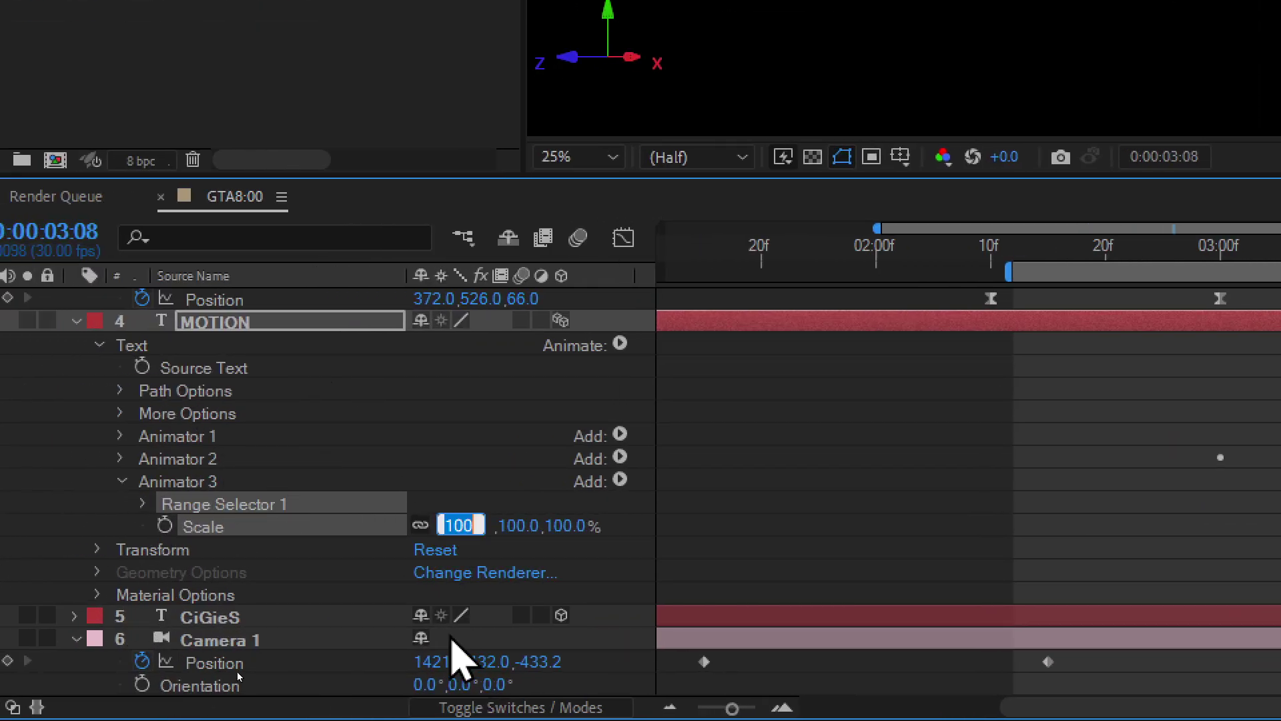
pyautogui.write('11')
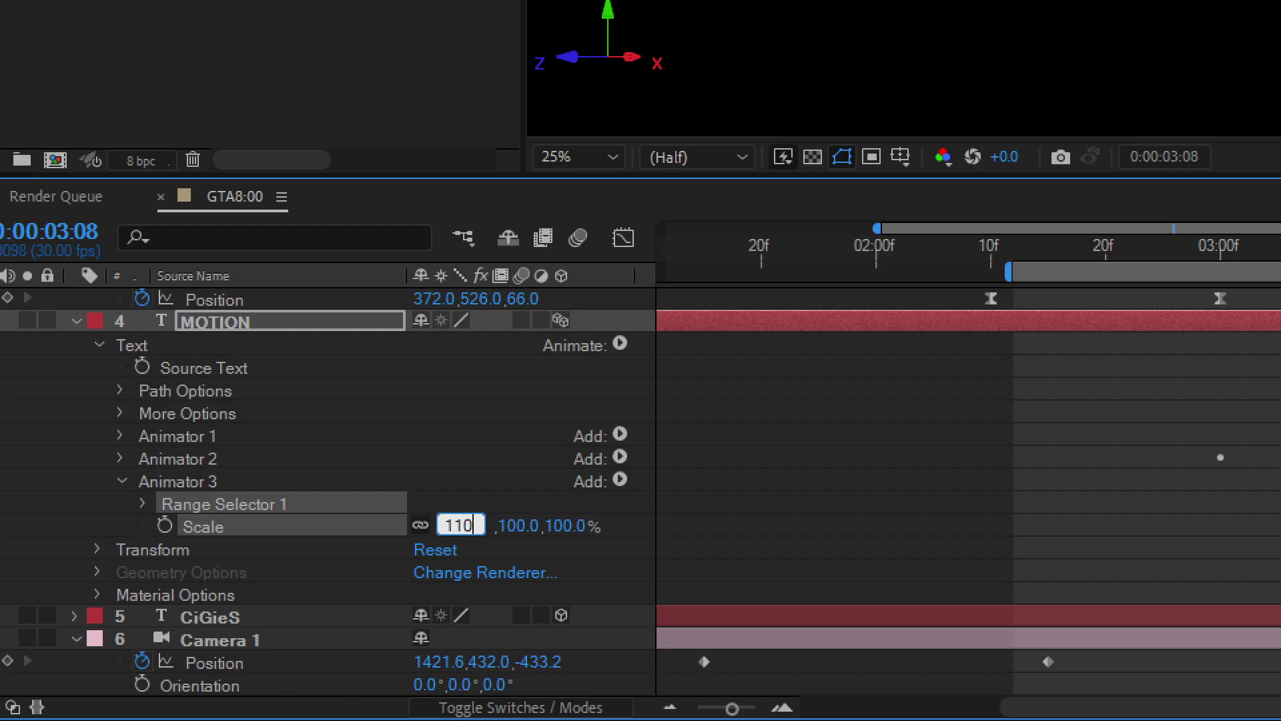
pyautogui.press('Return')
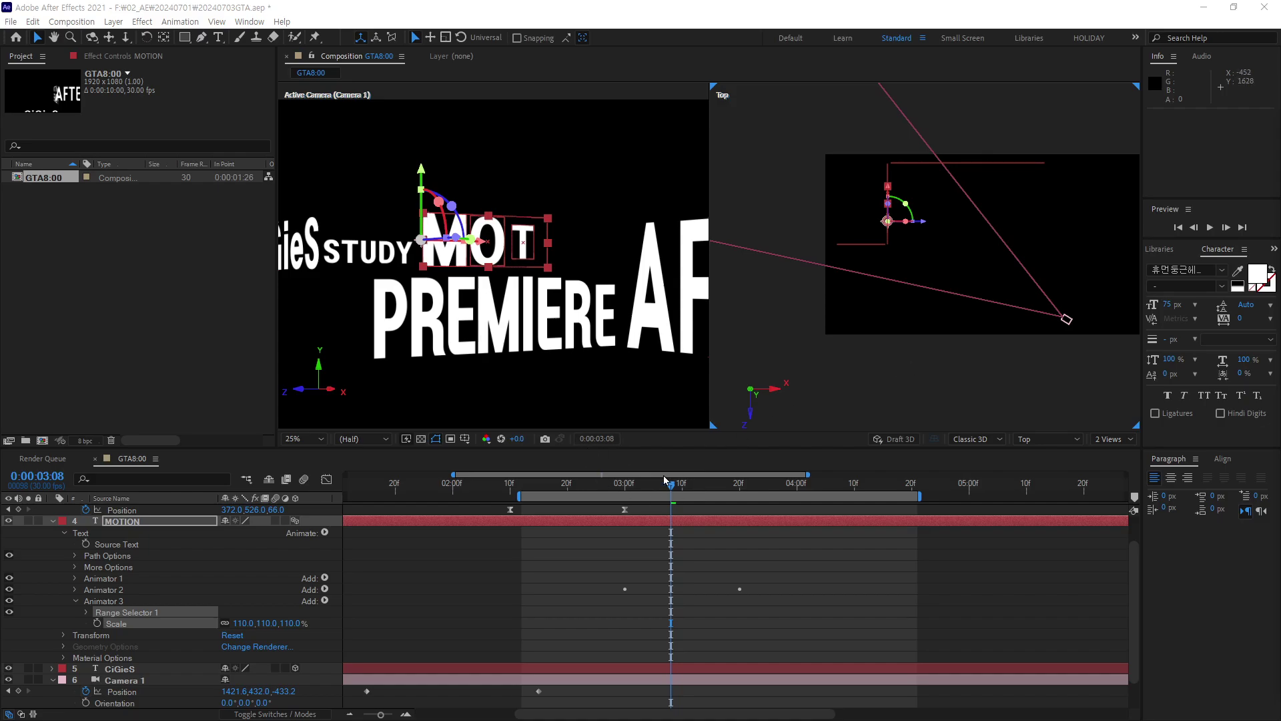
pyautogui.moveTo(678, 493)
pyautogui.mouseDown()
pyautogui.moveTo(625, 510)
pyautogui.moveTo(664, 508)
pyautogui.mouseUp()
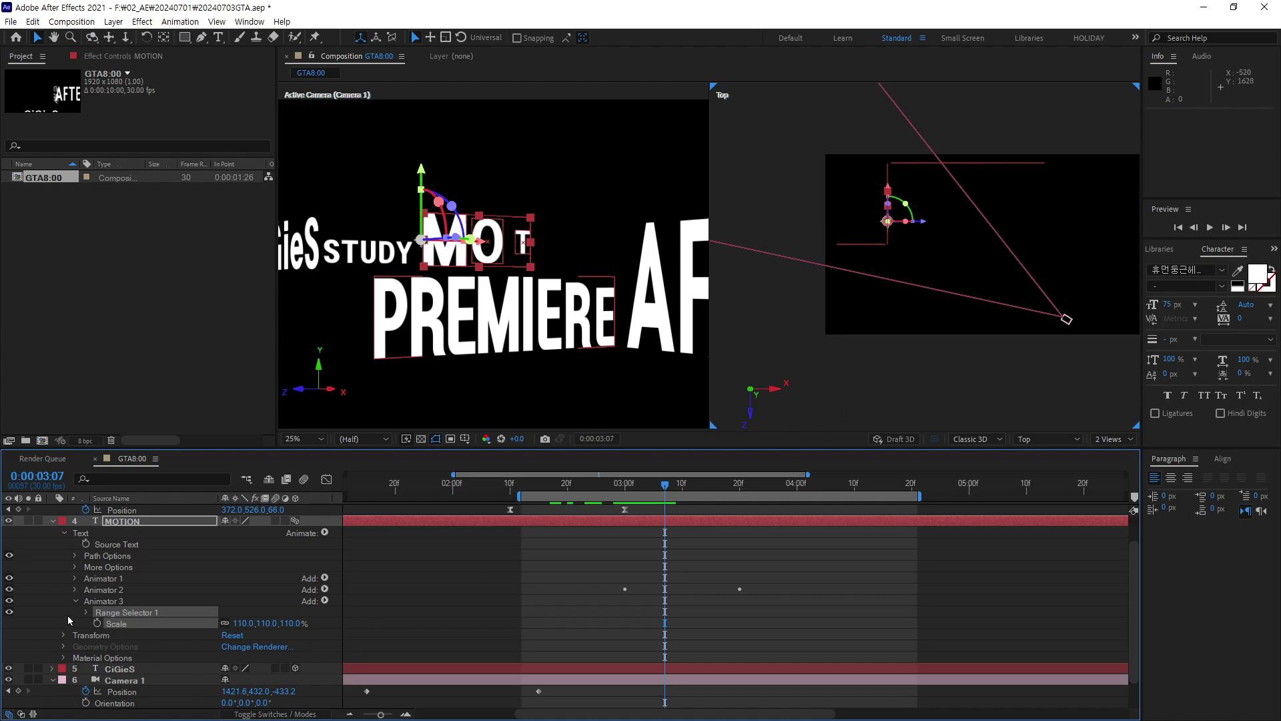
# Set Animator 3's Range Selector End to 50% and Offset to -50%, and keyframe Offset.
pyautogui.click(86, 611)
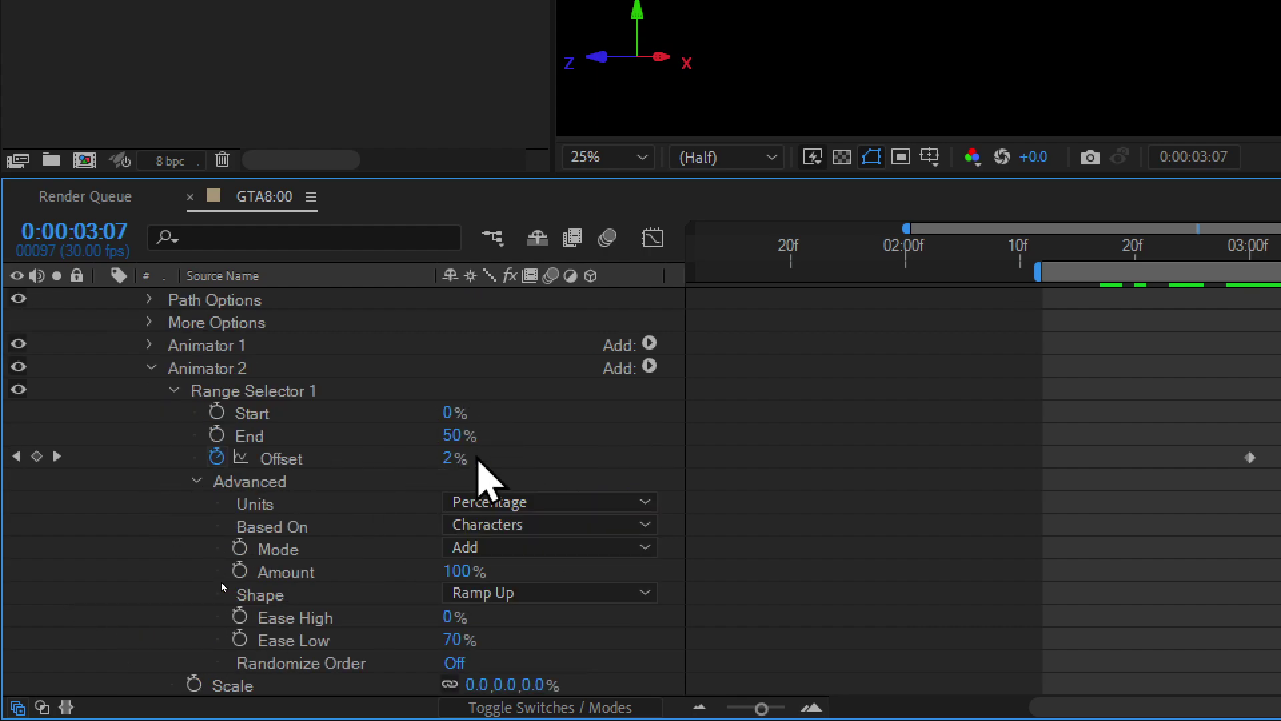
pyautogui.click(152, 367)
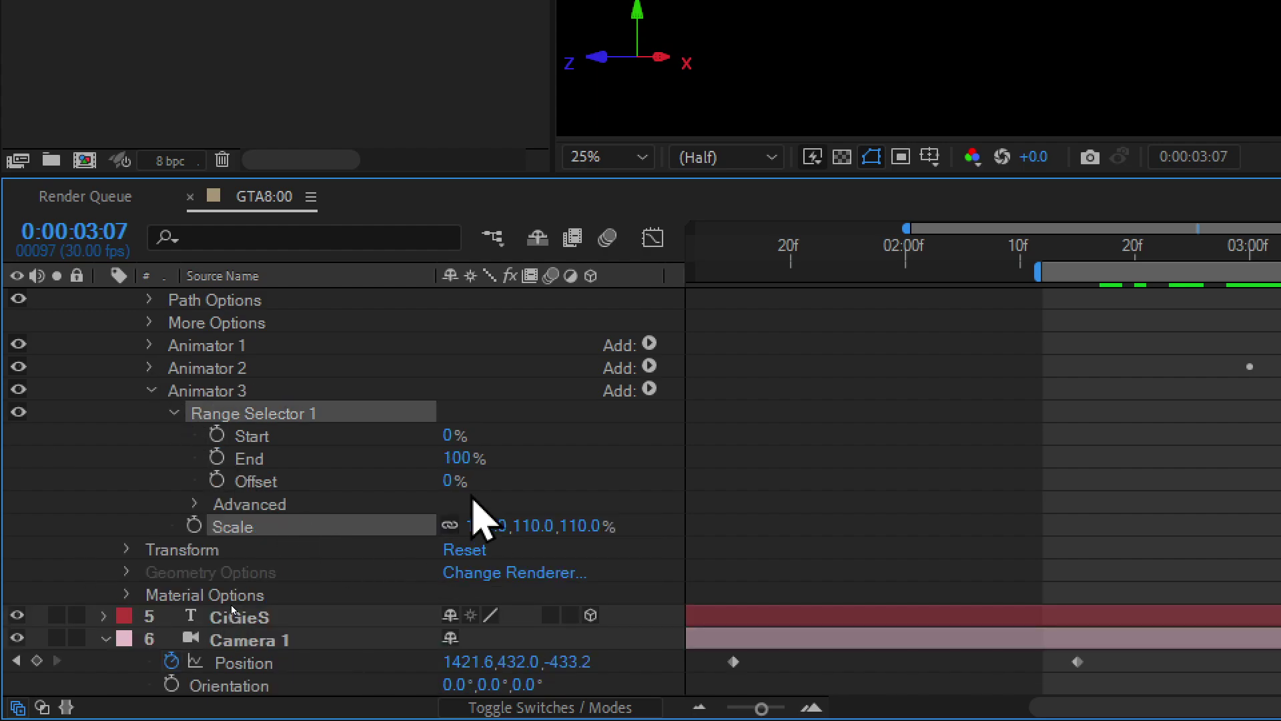
pyautogui.click(455, 458)
pyautogui.write('50')
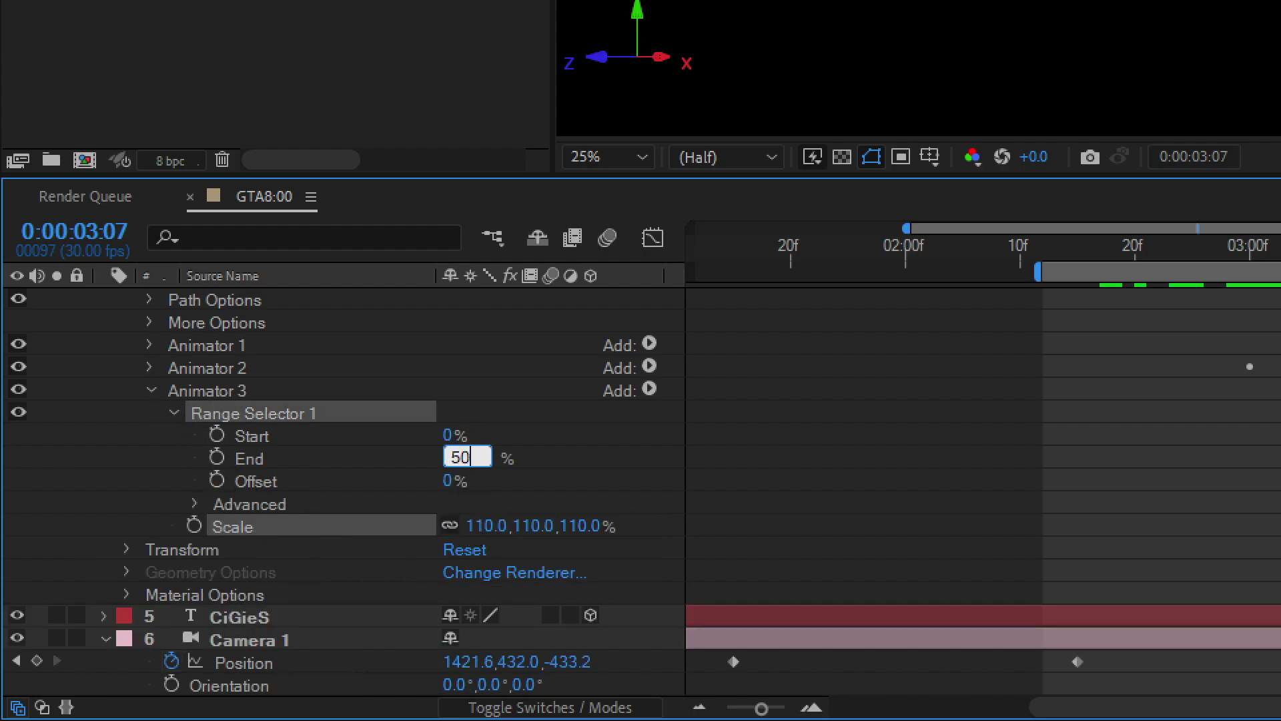
pyautogui.press('Return')
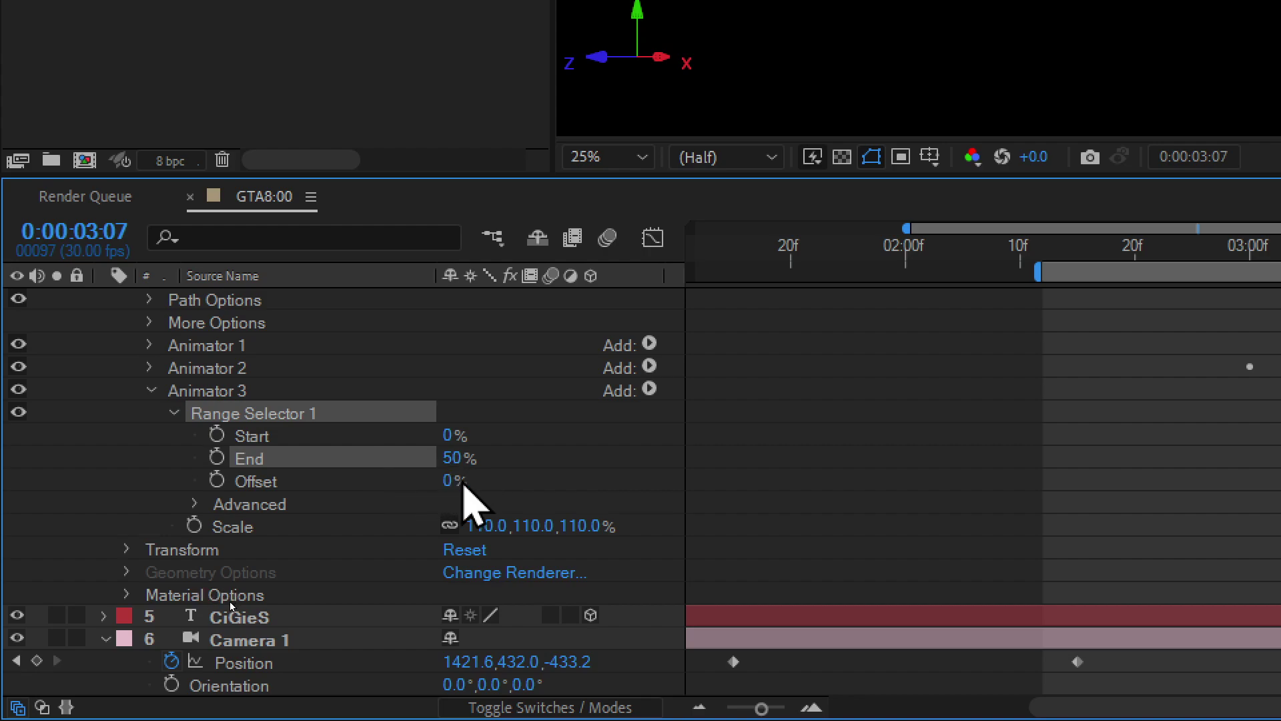
pyautogui.click(449, 480)
pyautogui.write('-5')
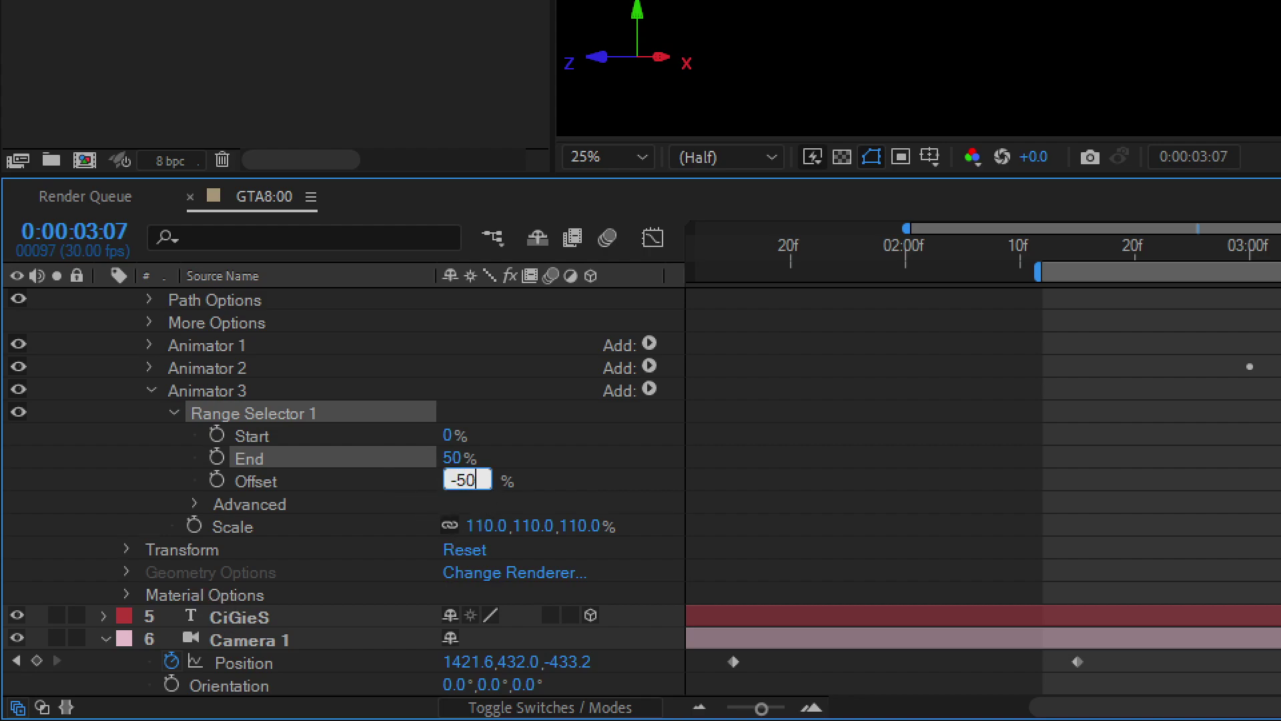
pyautogui.press('Return')
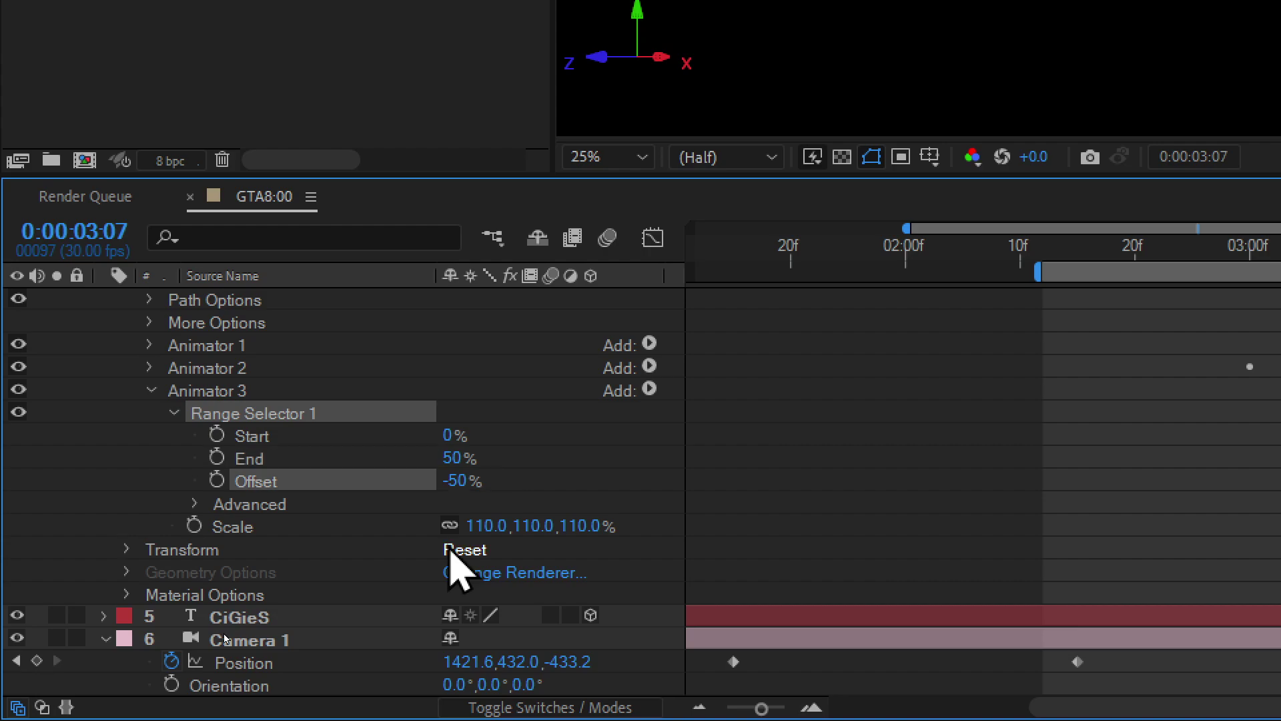
pyautogui.click(217, 480)
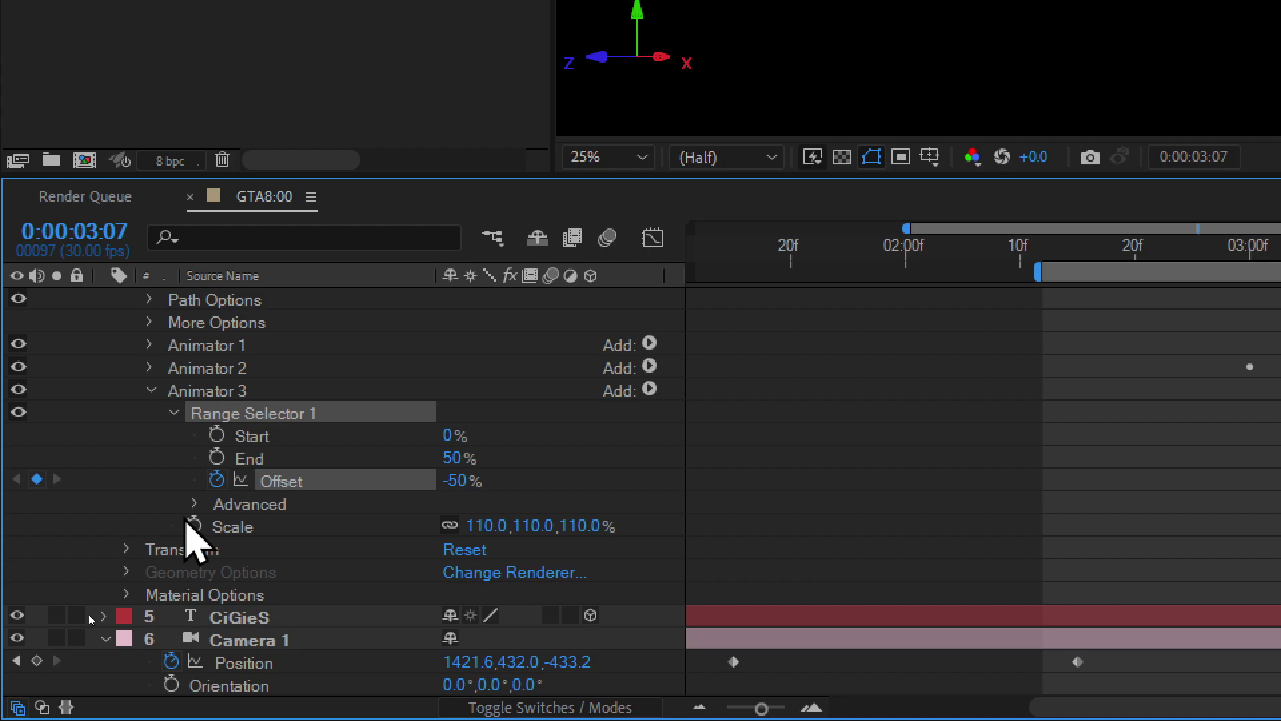
# Under Advanced, set the selector Shape to Ramp Up with Ease High and Ease Low at 50%.
pyautogui.click(194, 503)
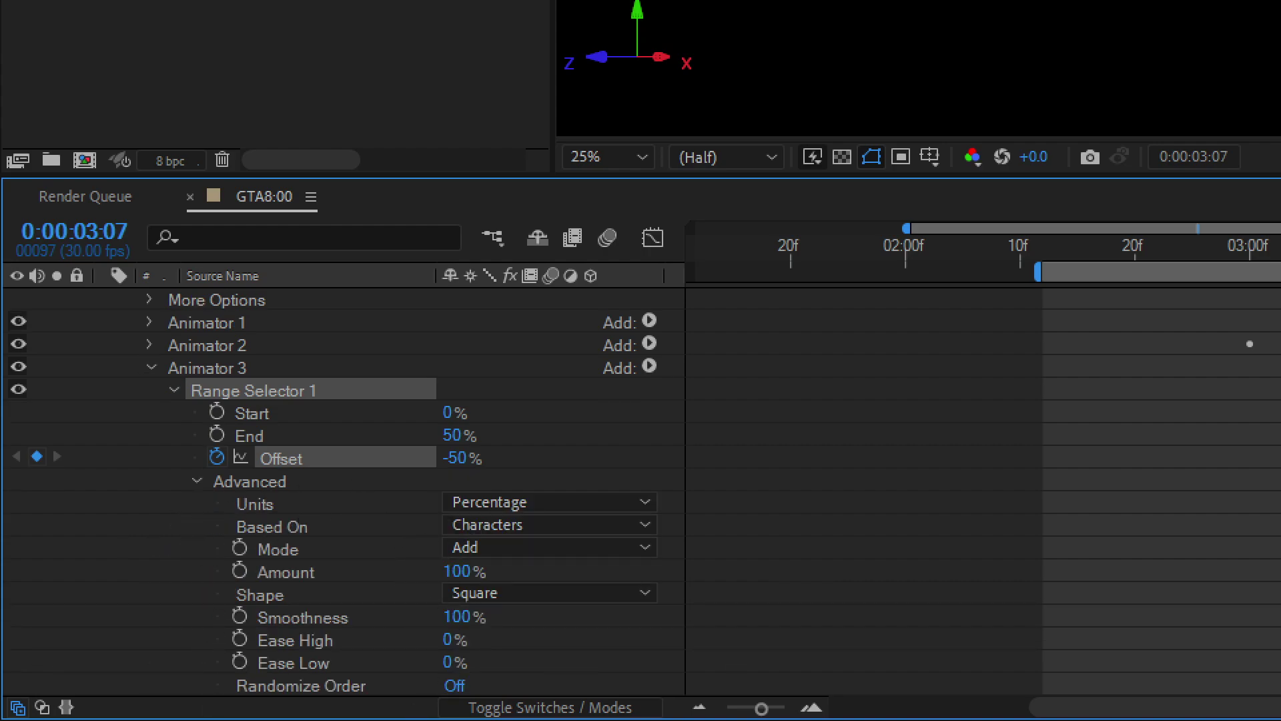
pyautogui.click(524, 592)
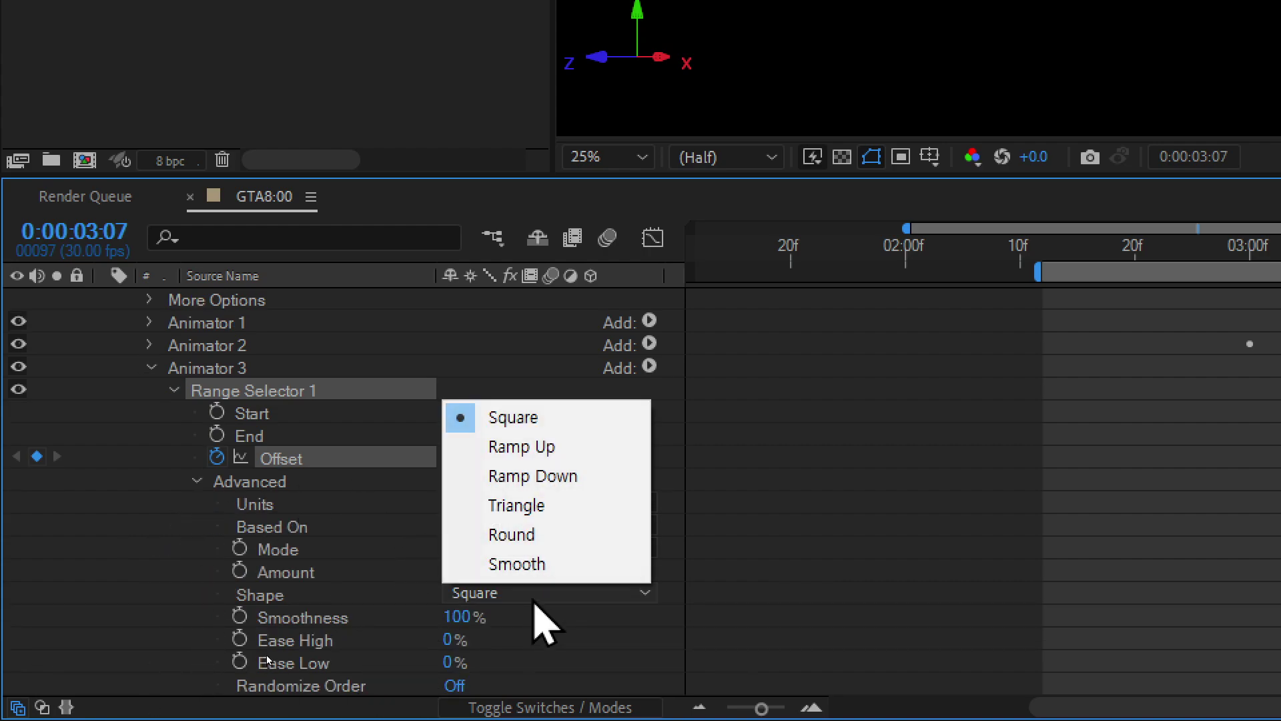
pyautogui.click(527, 447)
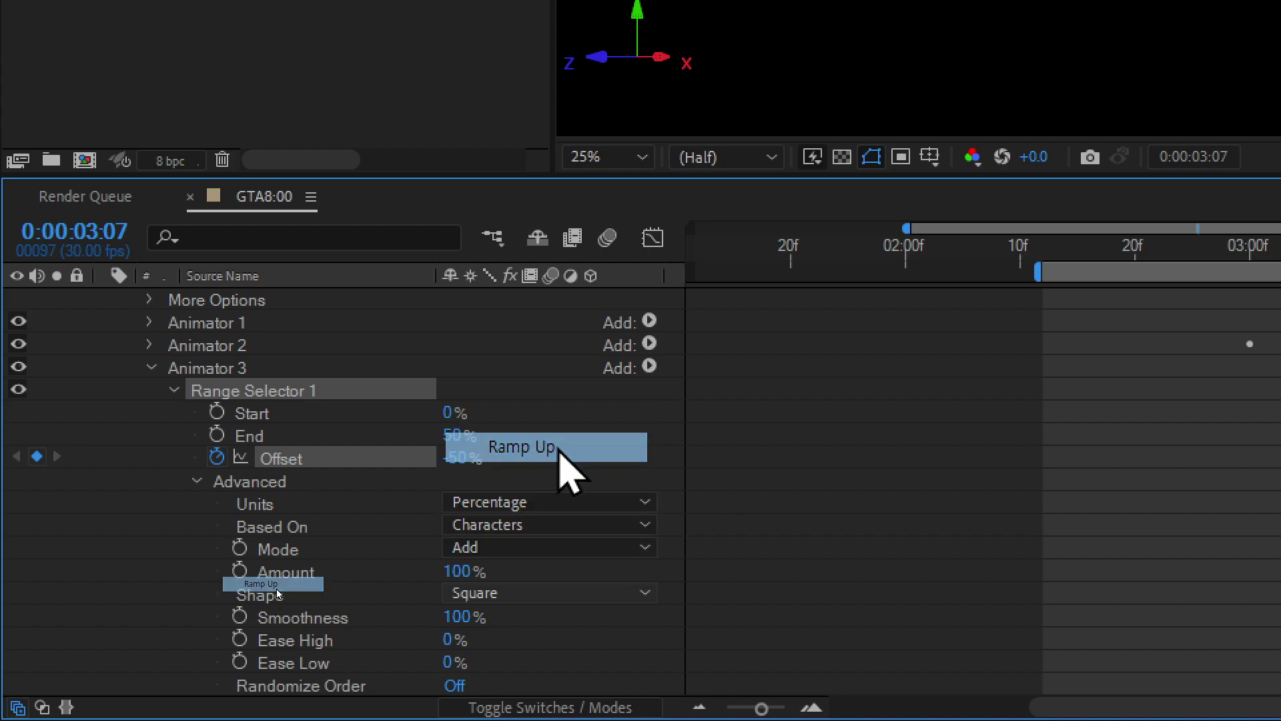
pyautogui.click(447, 617)
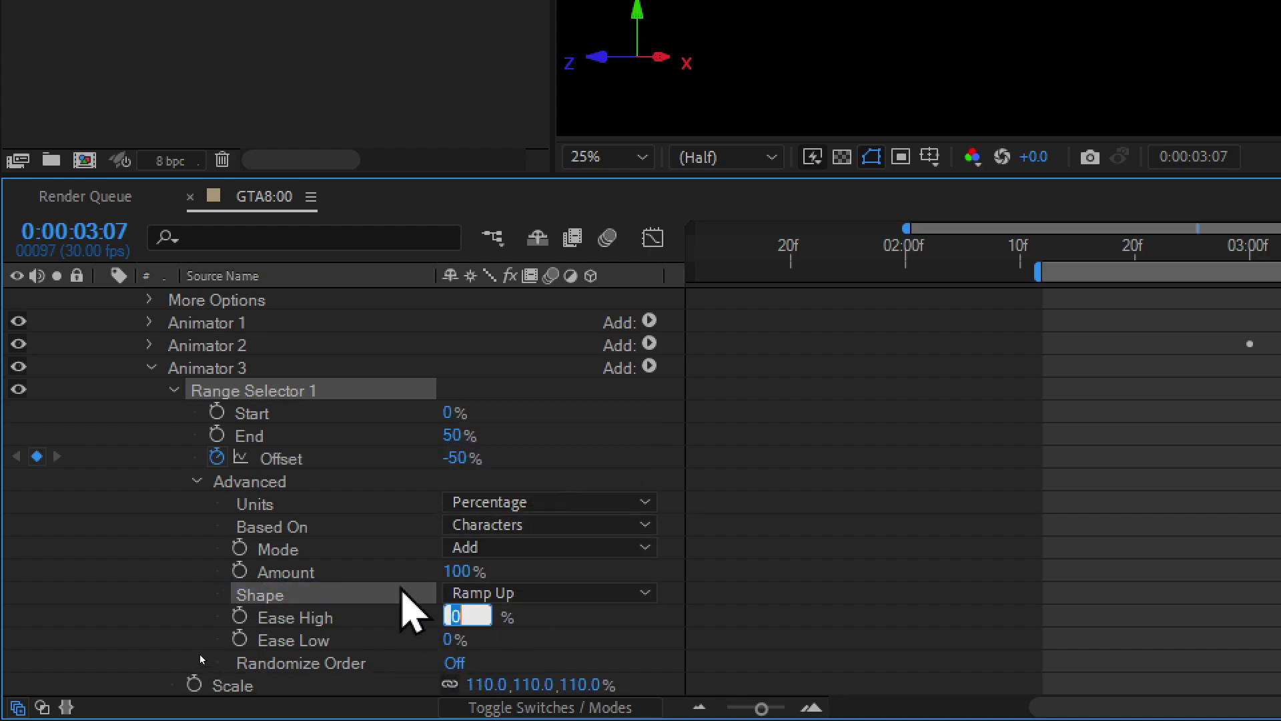
pyautogui.write('50')
pyautogui.press('Tab')
pyautogui.write('50')
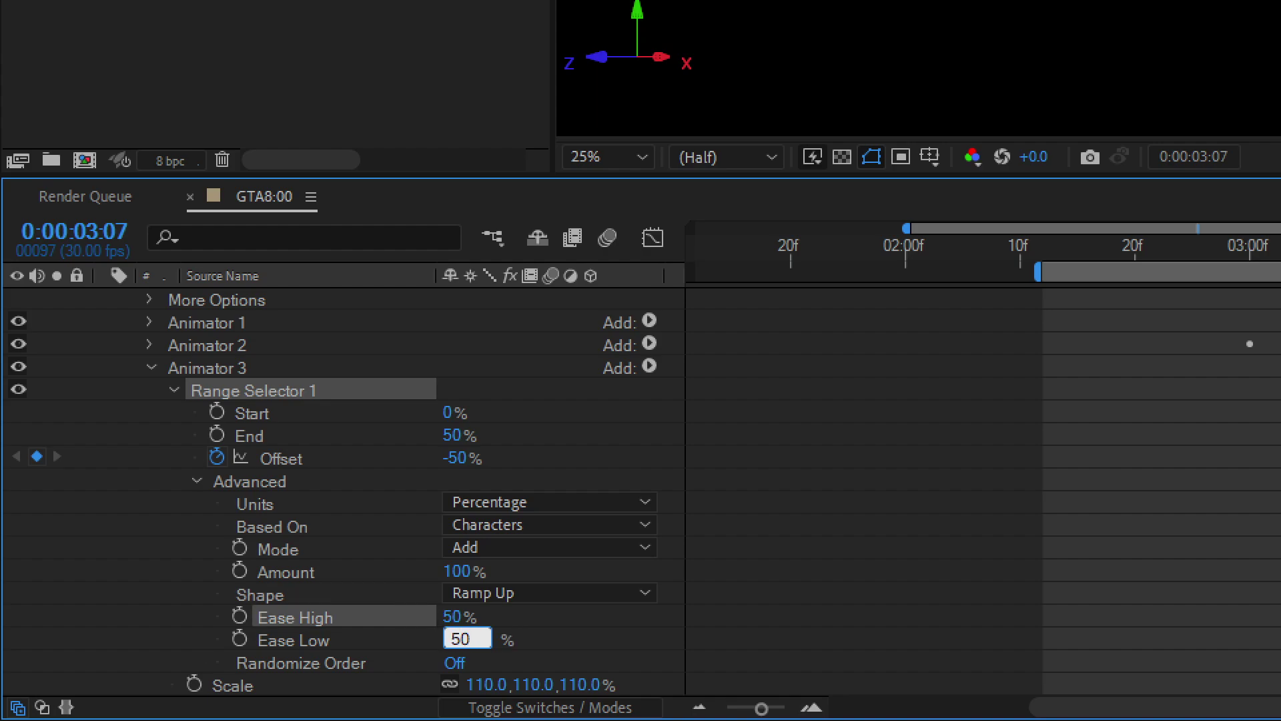
pyautogui.press('Return')
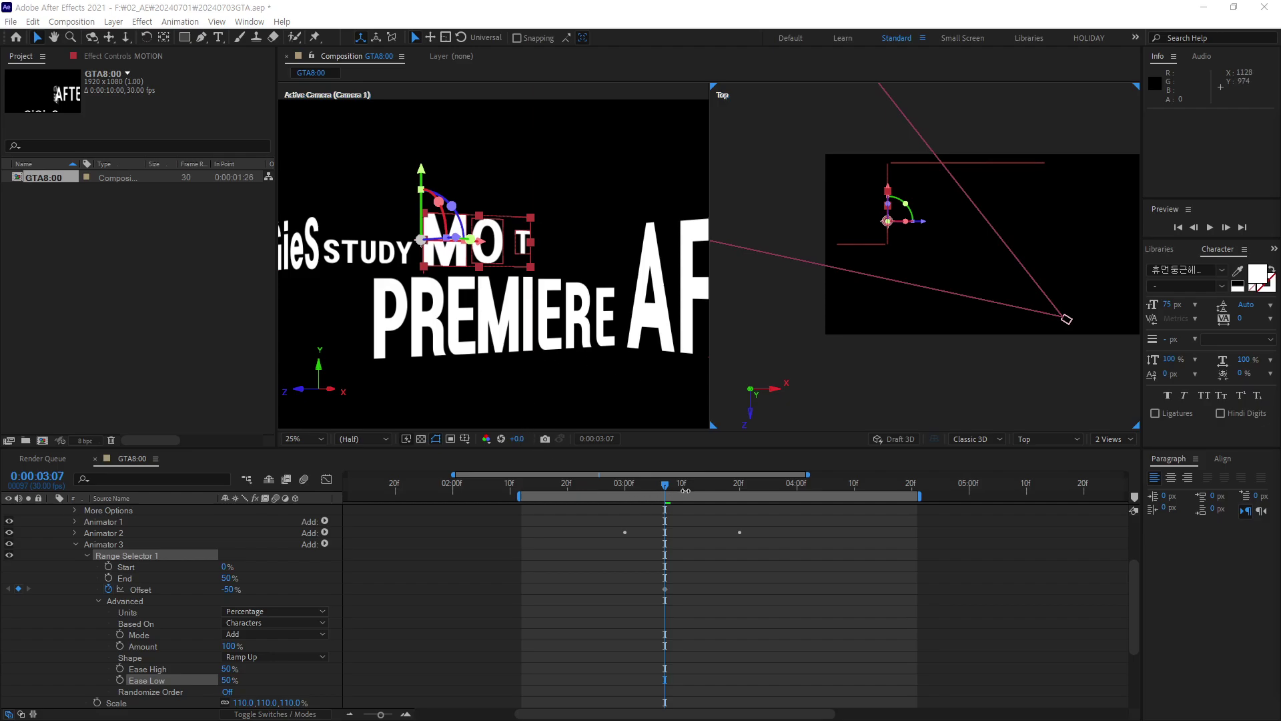
# Add a second Offset keyframe at 0:00:03:27 and preview the animation.
pyautogui.moveTo(674, 487); pyautogui.dragTo(780, 501)
pyautogui.write('50')
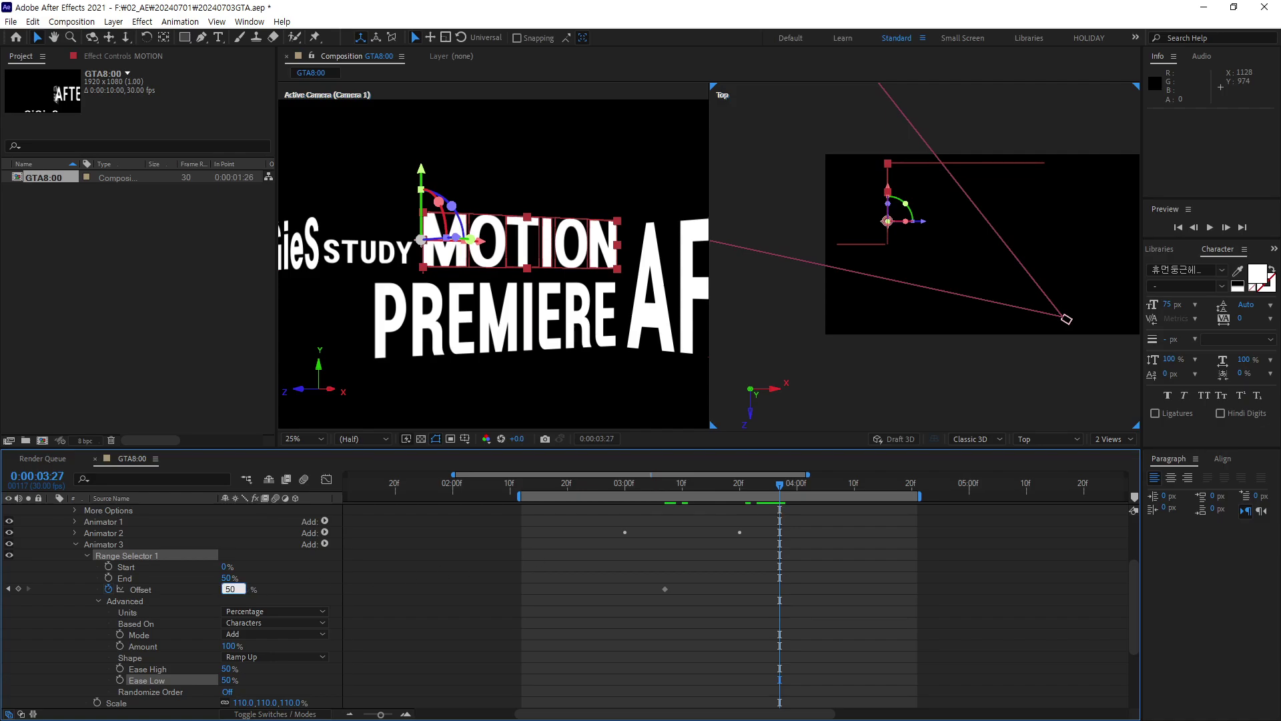
pyautogui.press('Return')
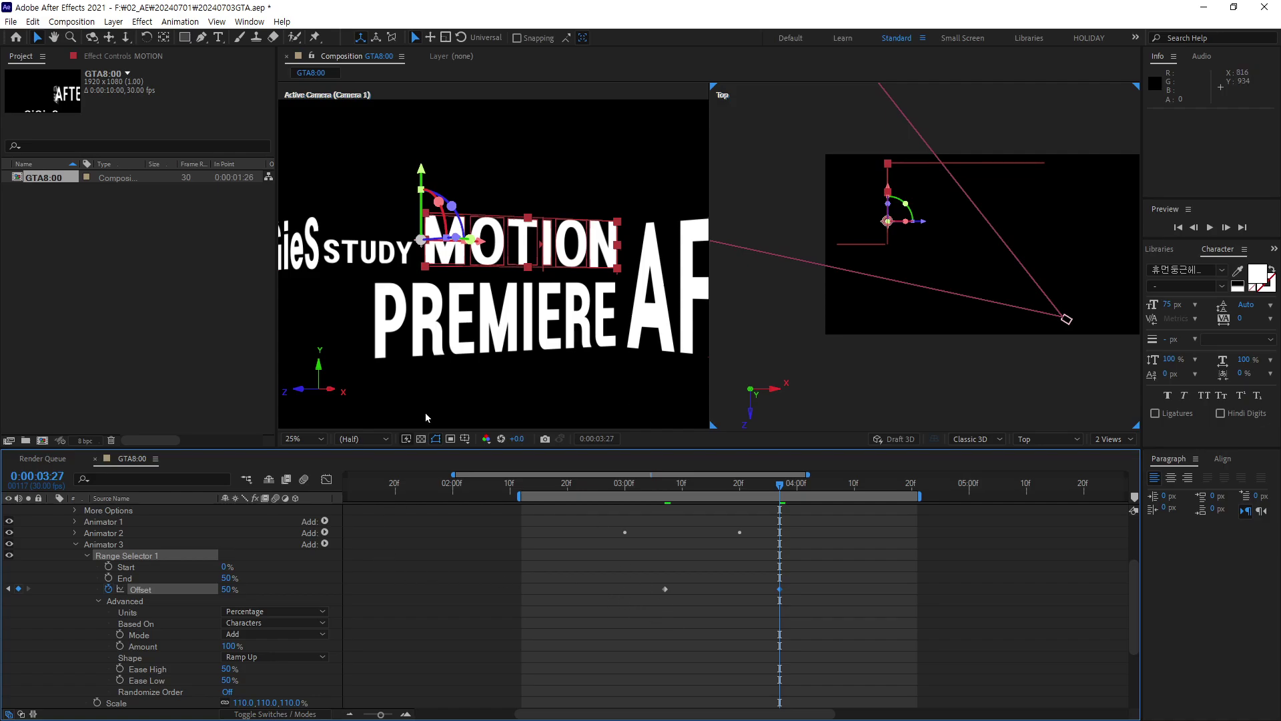
pyautogui.press('space')
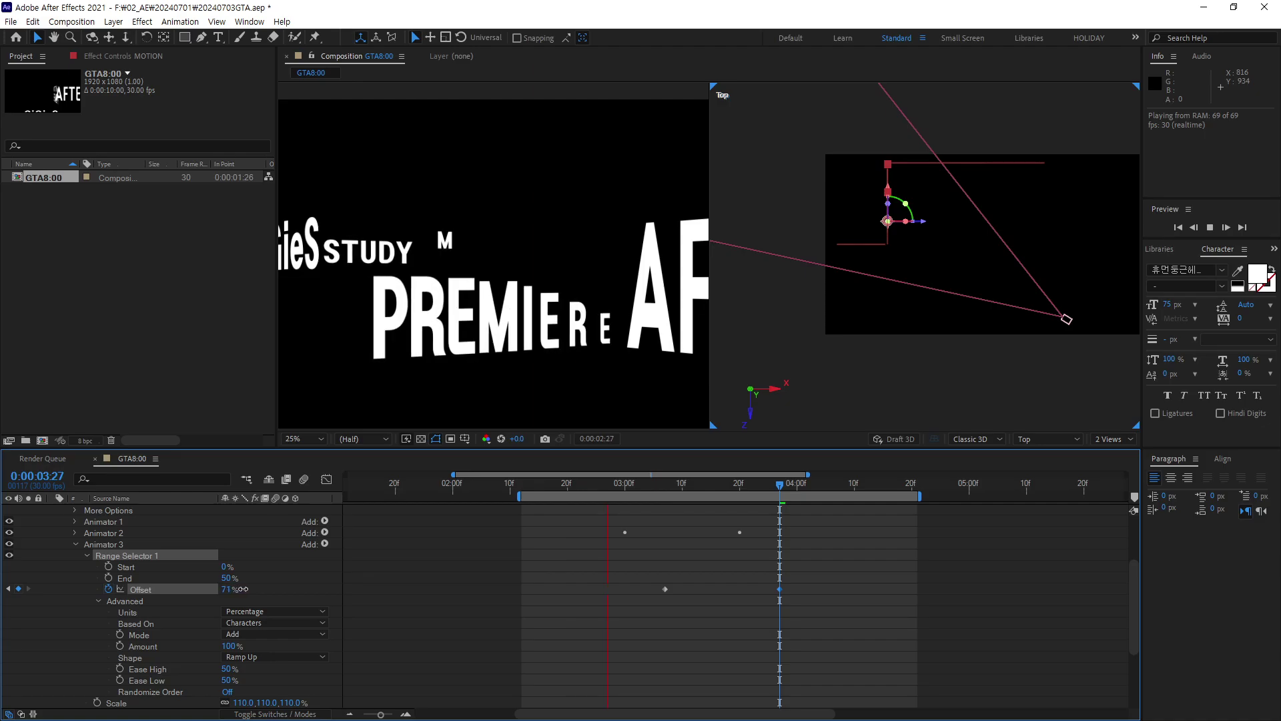
pyautogui.click(752, 483)
# Raise that Offset keyframe to 100% and play back the MOTION letter pop-in.
pyautogui.moveTo(754, 486); pyautogui.dragTo(779, 488)
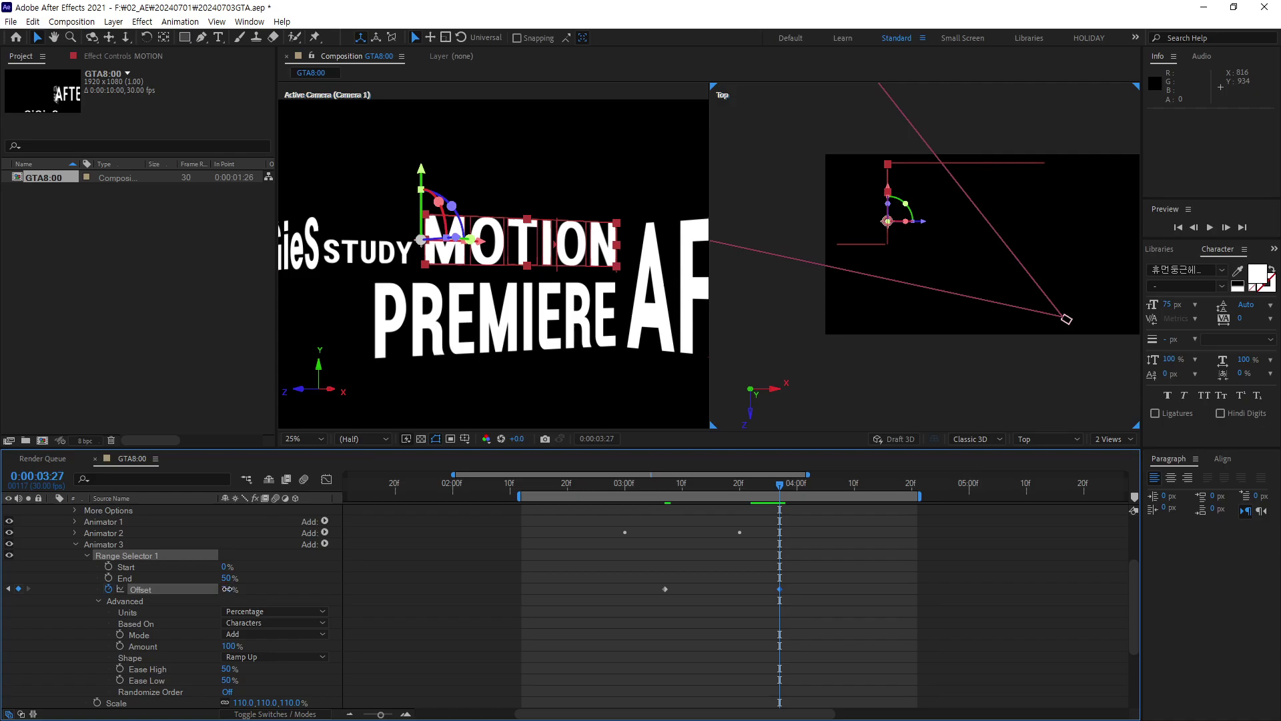
pyautogui.moveTo(287, 586); pyautogui.dragTo(330, 591)
pyautogui.press('space')
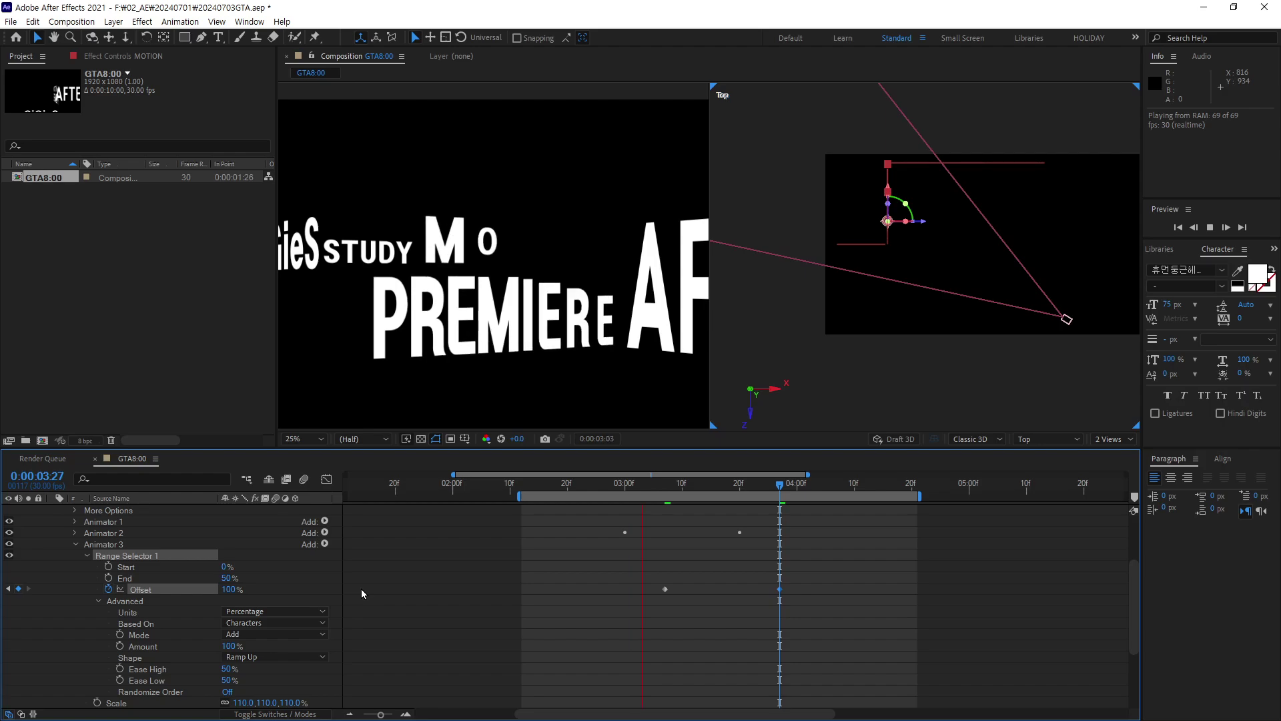
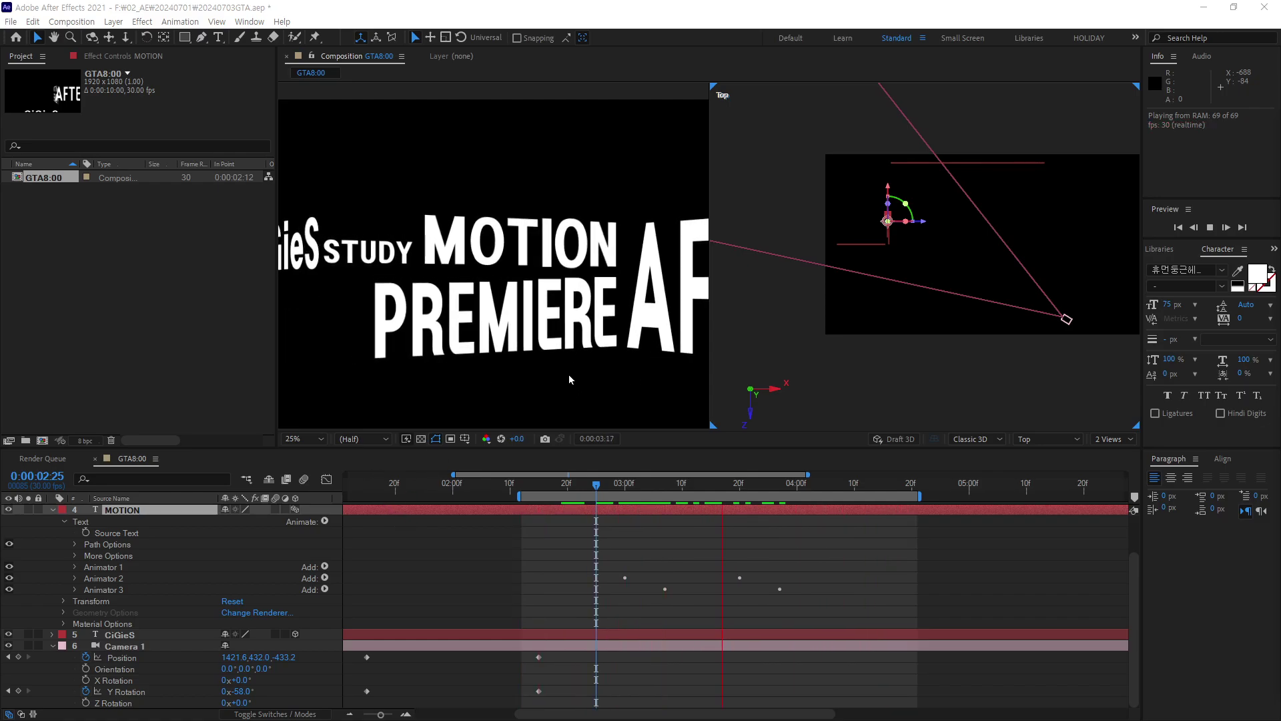
# Move the time to 0:00:04:01 and magnify the camera view around the AFTE text.
pyautogui.moveTo(574, 483); pyautogui.dragTo(803, 509)
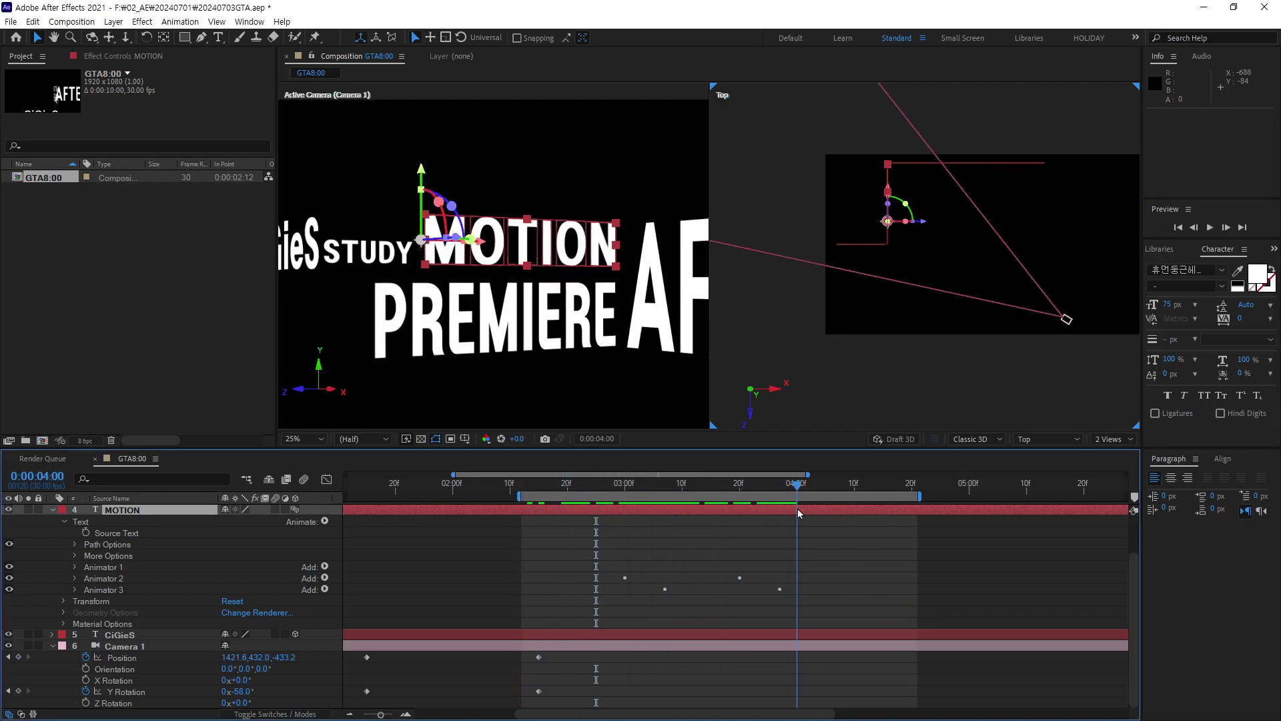
pyautogui.scroll(2, 615, 338)
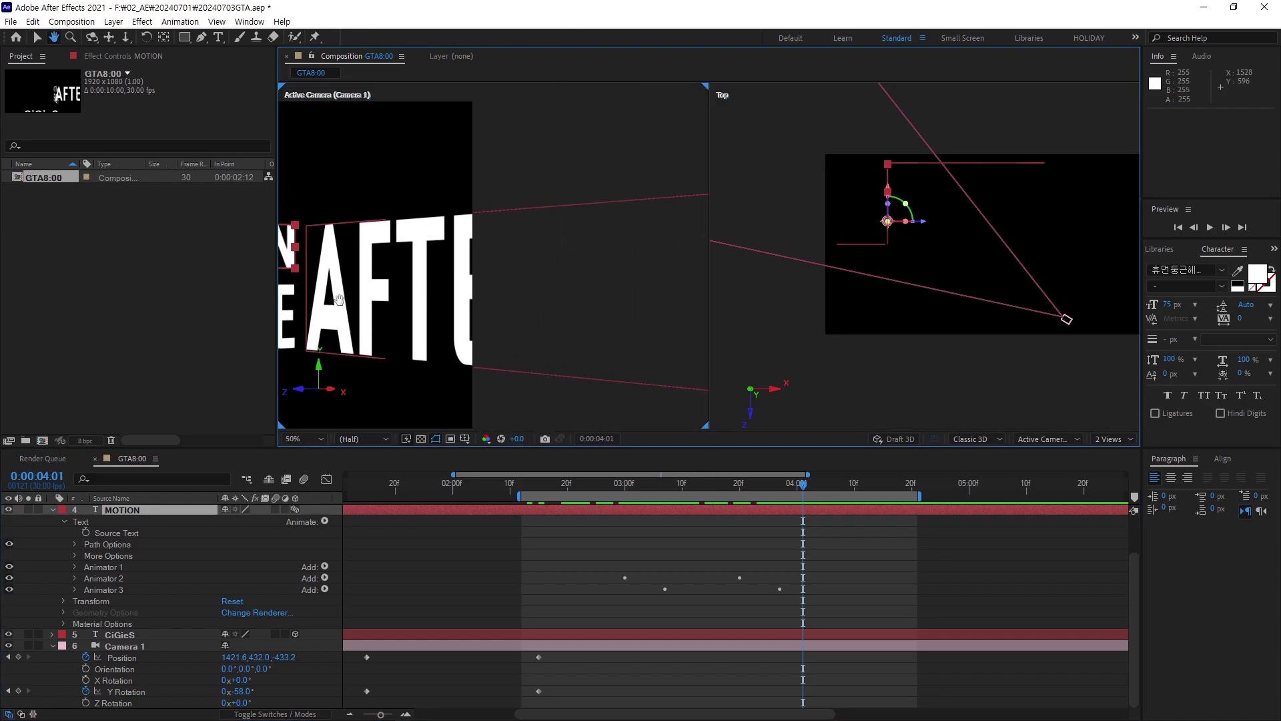
pyautogui.moveTo(398, 306); pyautogui.dragTo(618, 278)
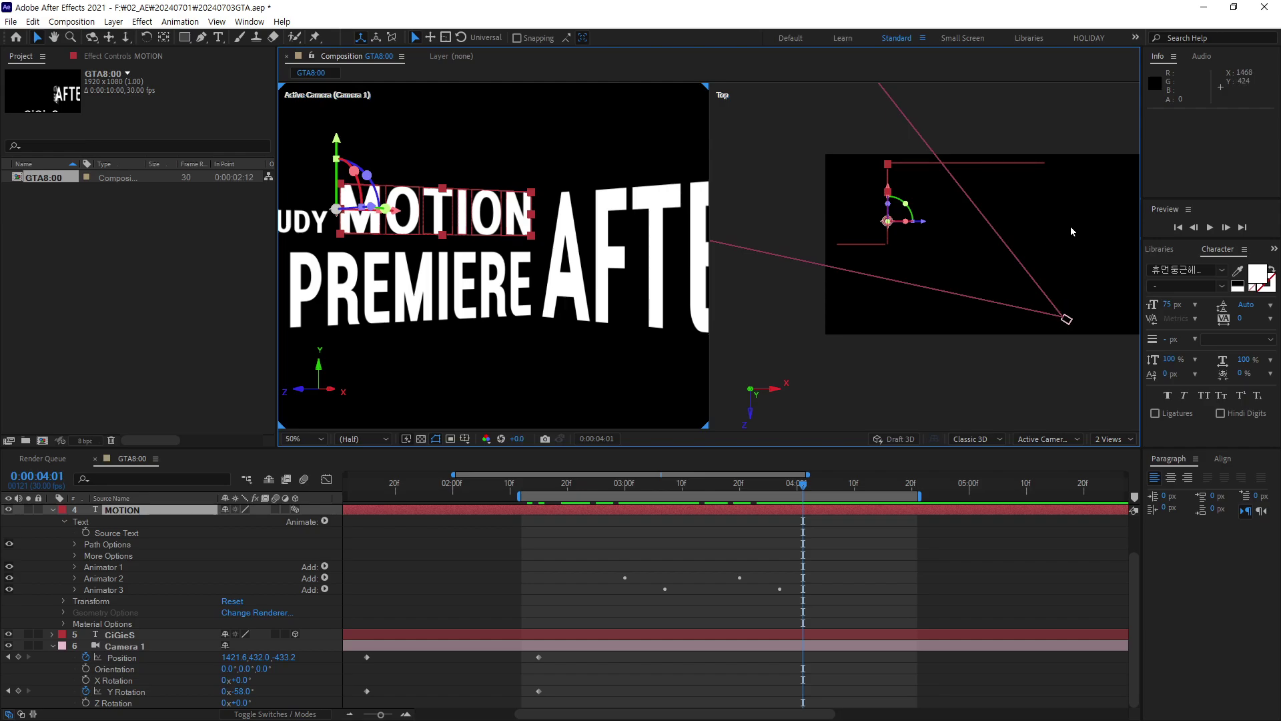
# Zoom back out to the whole composition and deselect the MOTION layer.
pyautogui.hscroll(-2, 600, 300)
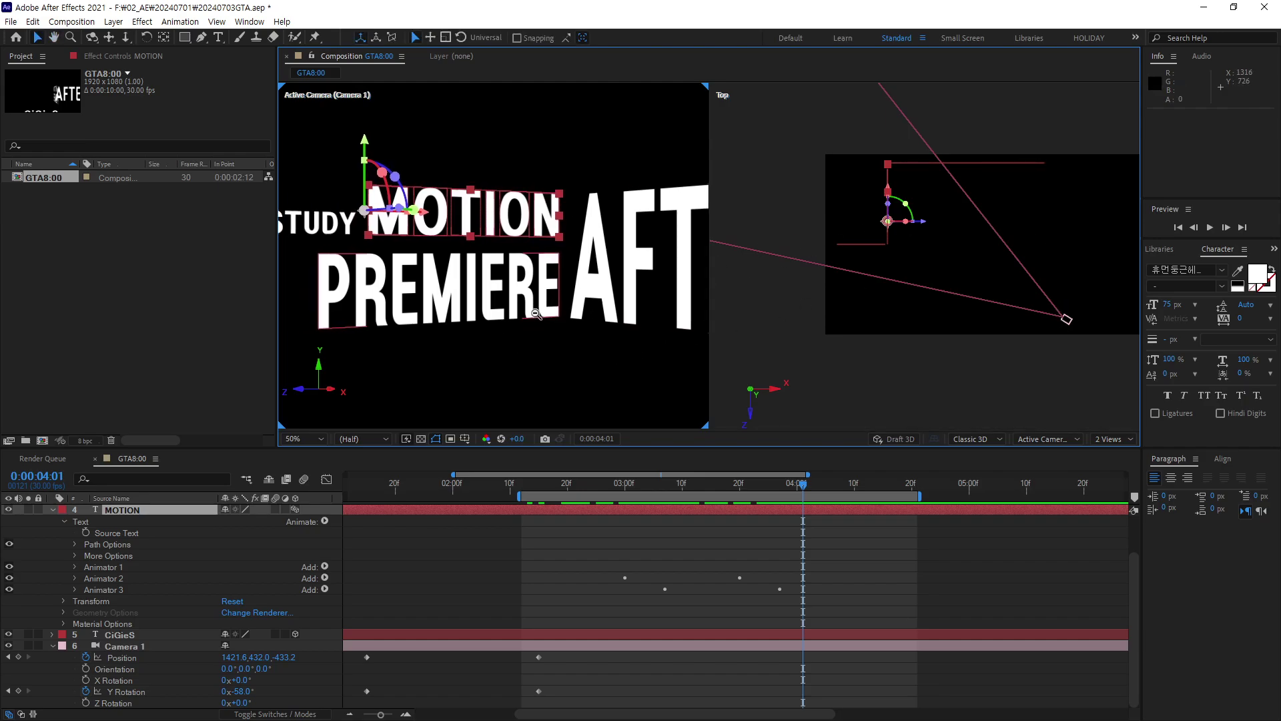
pyautogui.scroll(-2, 536, 314)
pyautogui.moveTo(529, 307); pyautogui.dragTo(604, 357)
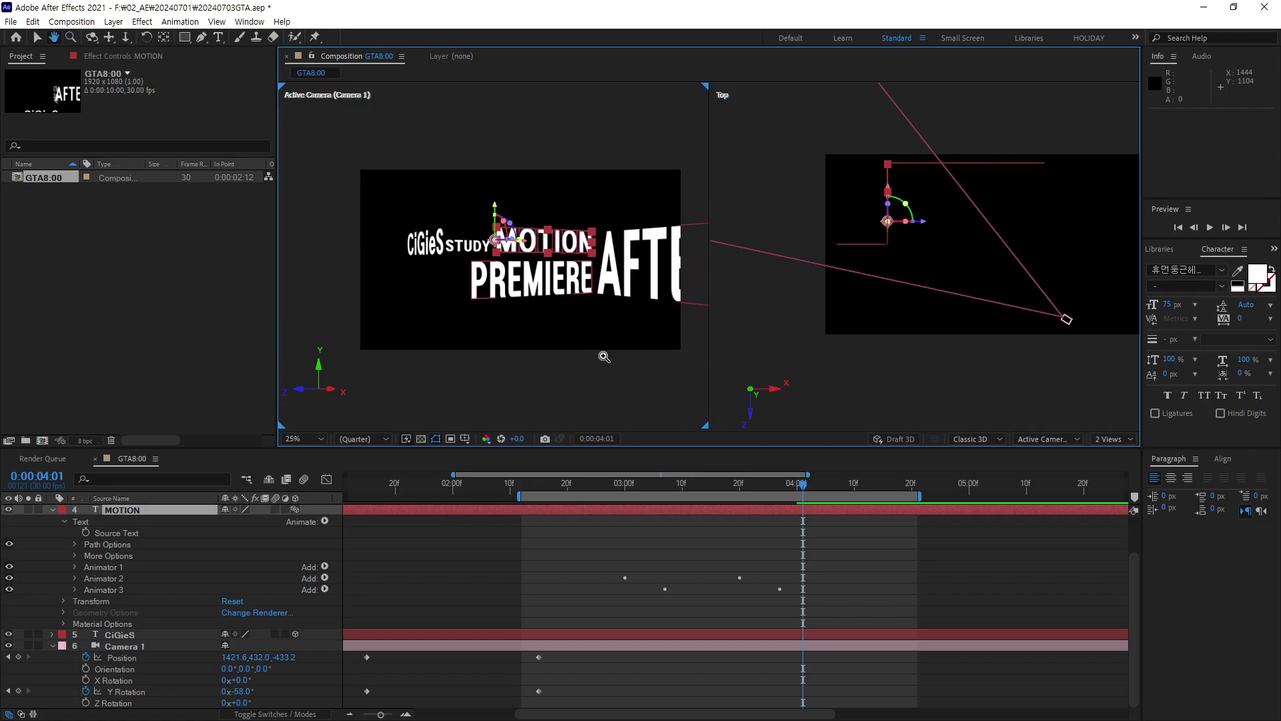
pyautogui.click(38, 37)
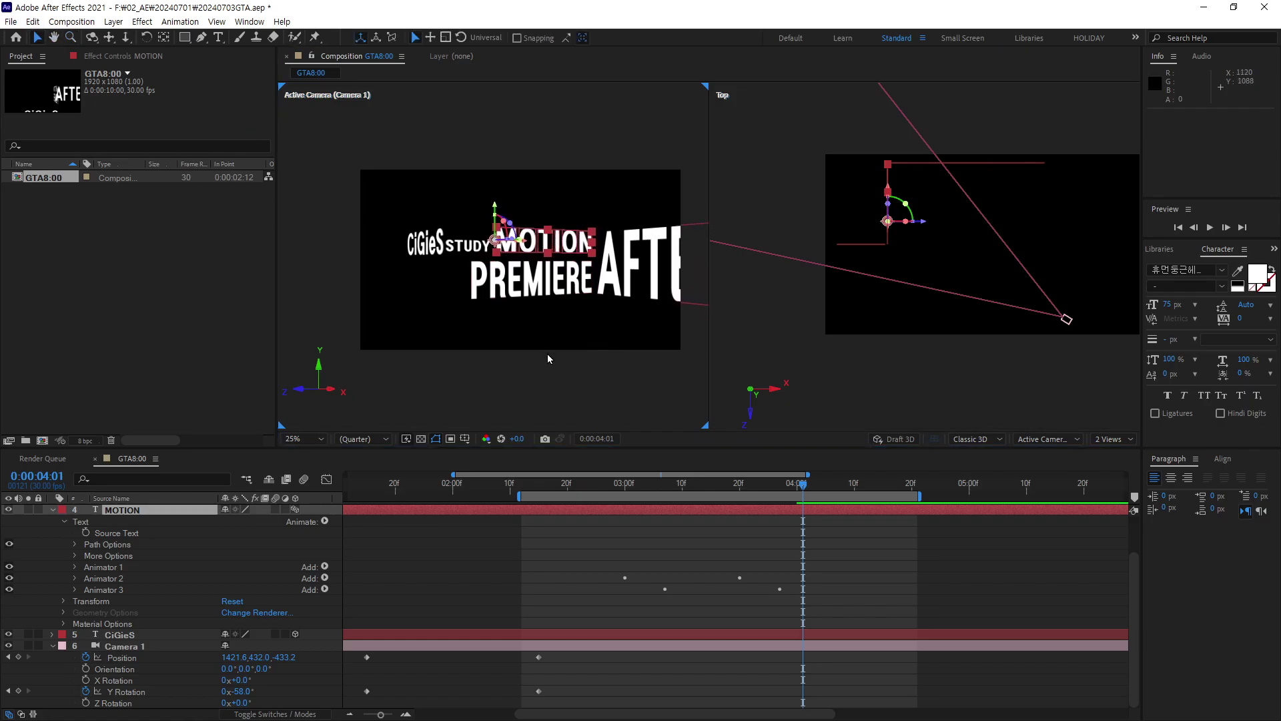
pyautogui.click(550, 378)
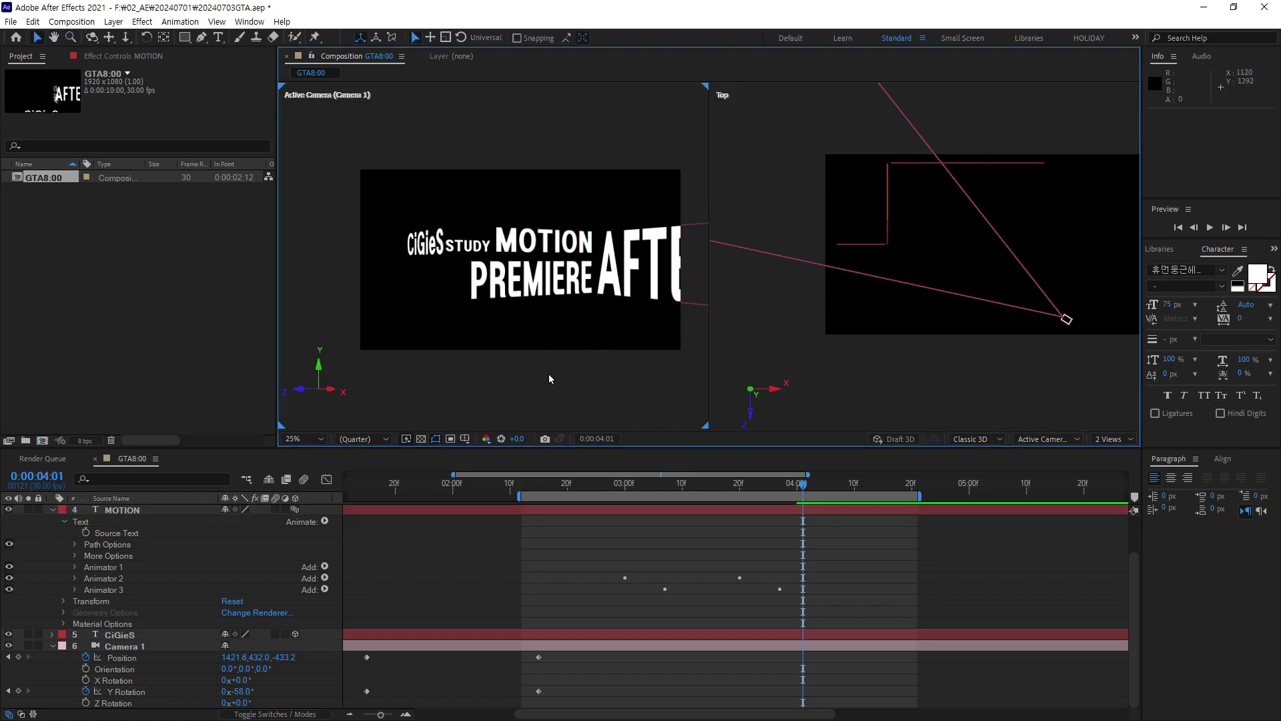
# Key Camera 1 at 0:00:03:20 with Position 1421.6,432.0,-433.2 and Y Rotation -58°.
pyautogui.click(52, 510)
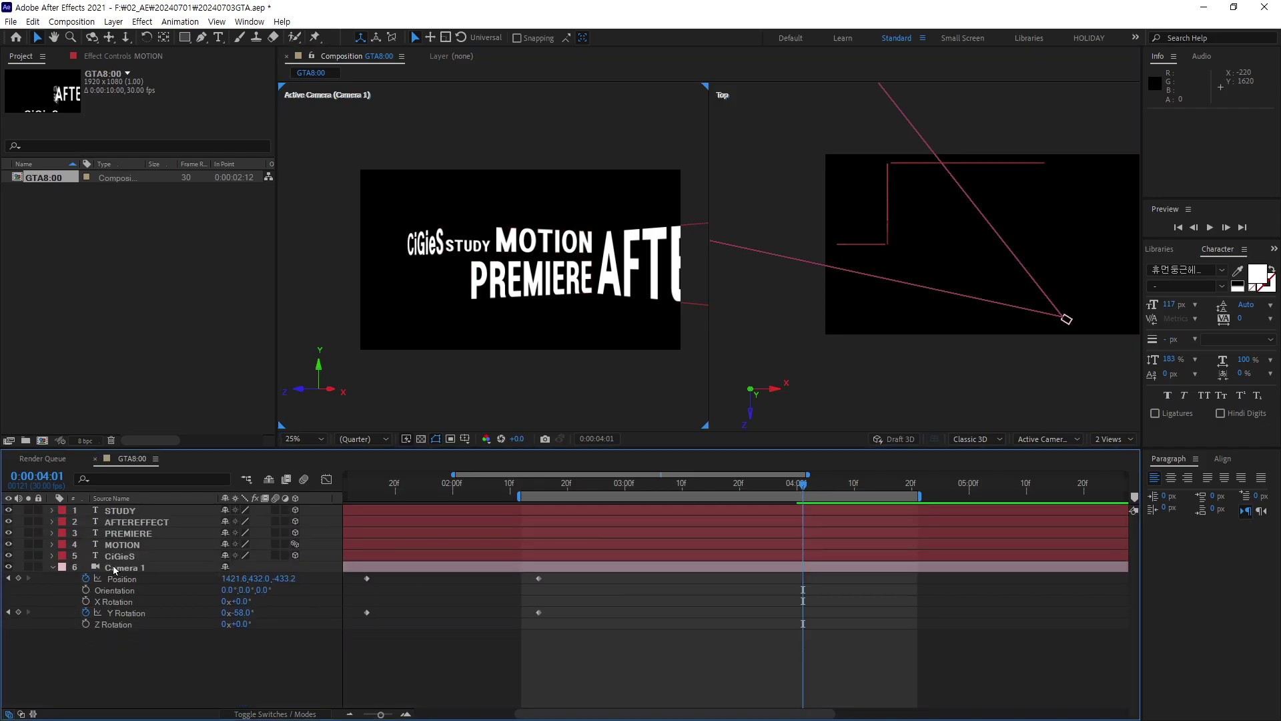
pyautogui.click(115, 567)
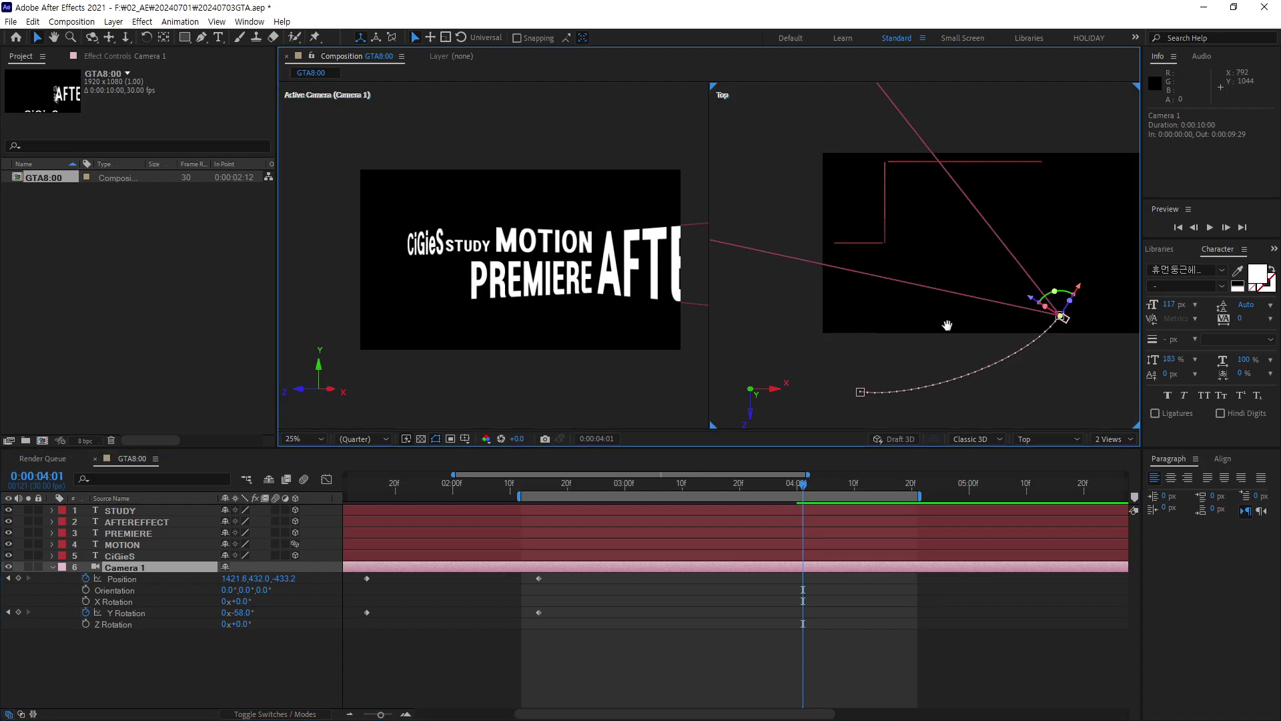
pyautogui.hscroll(3, 867, 320)
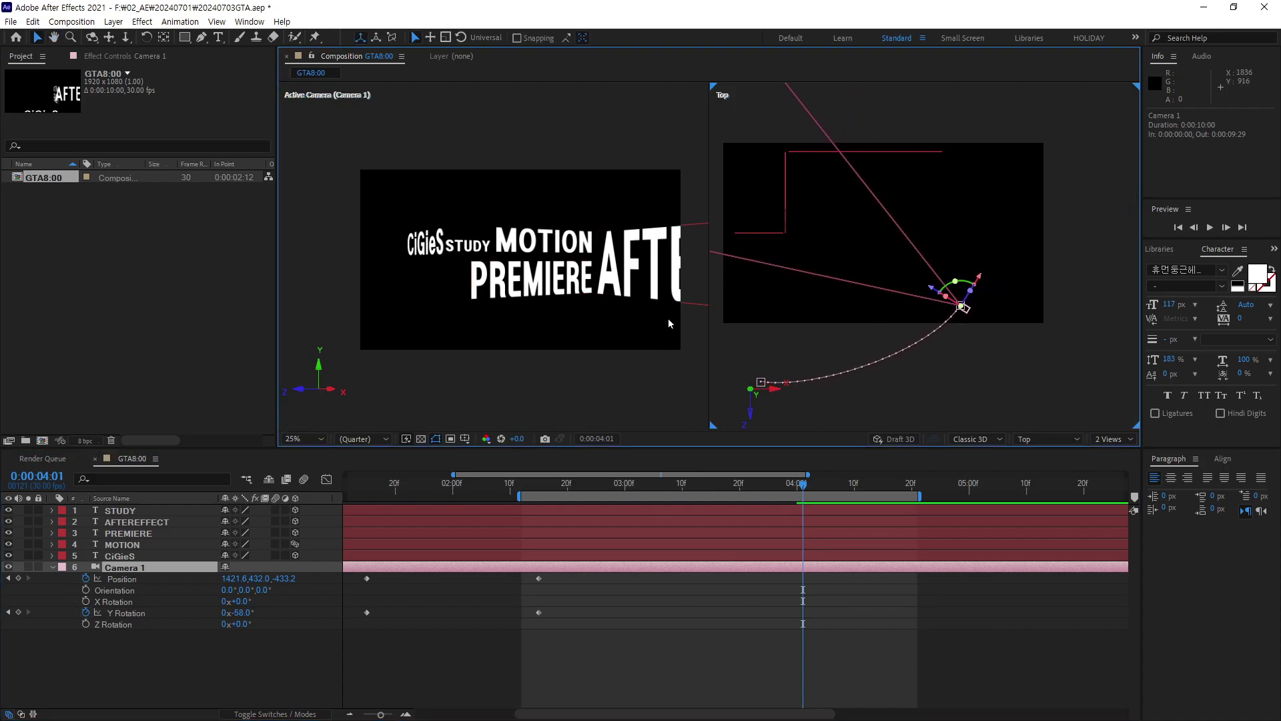
pyautogui.moveTo(812, 488)
pyautogui.mouseDown()
pyautogui.moveTo(703, 506)
pyautogui.moveTo(738, 514)
pyautogui.mouseUp()
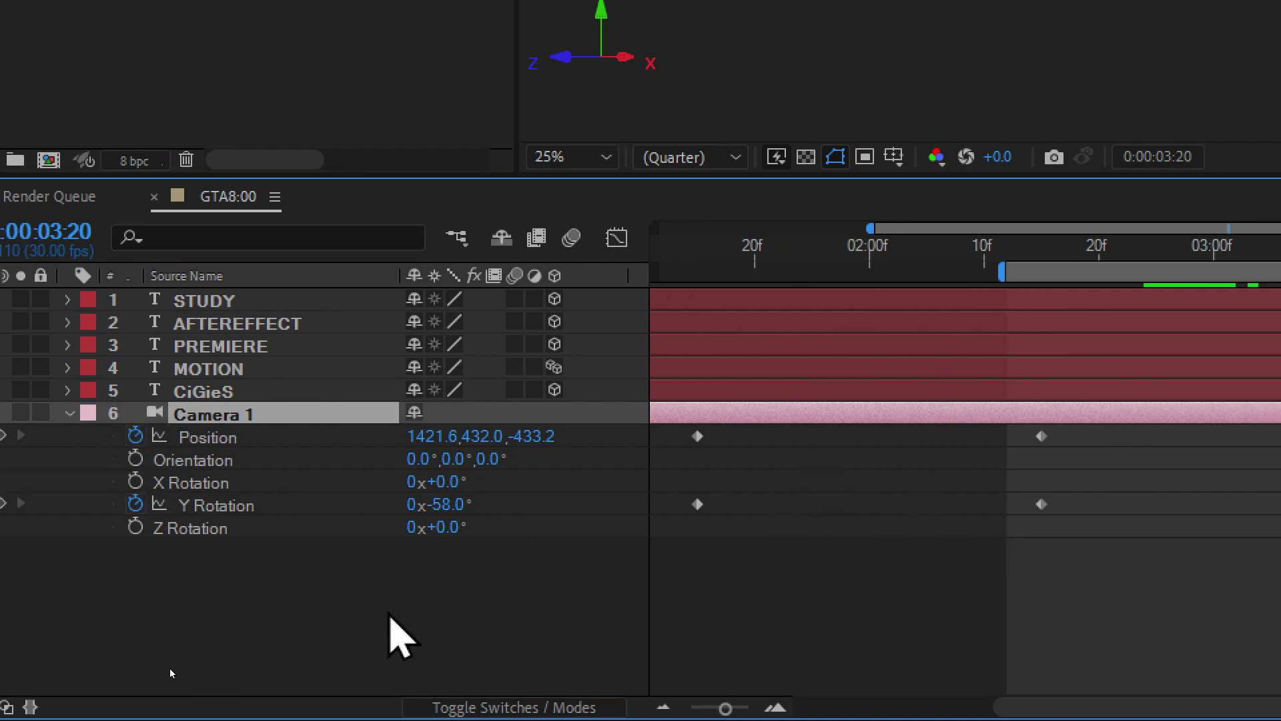
pyautogui.click(37, 435)
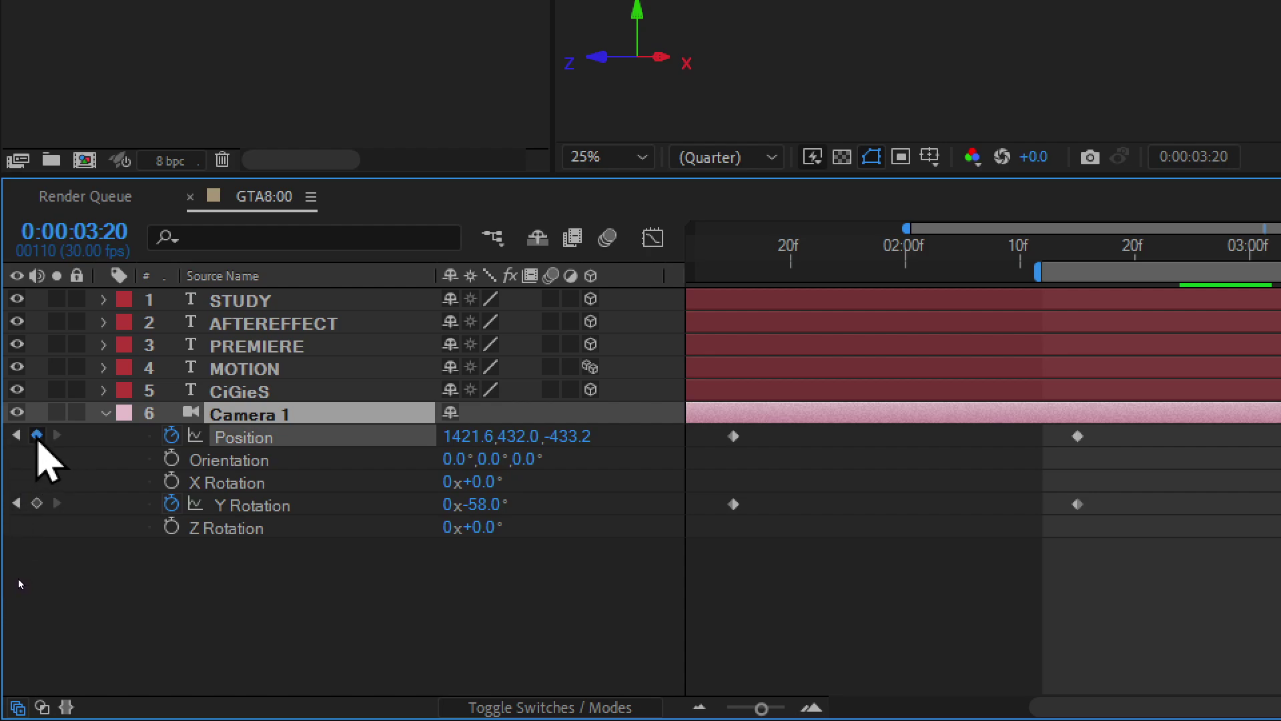
pyautogui.click(37, 504)
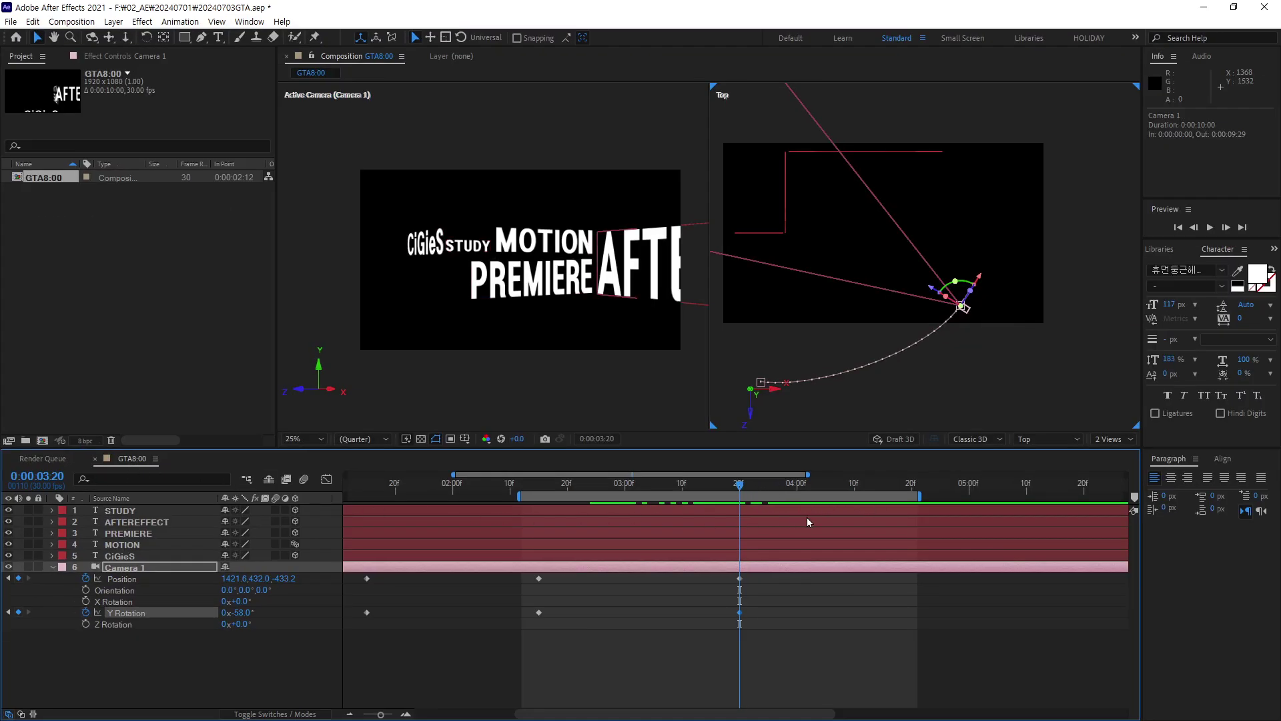
# Extend the work area and key Camera 1 at 0:00:04:20 to Position 2025.6,432.0,-701.2, Y Rotation -50°.
pyautogui.moveTo(924, 495); pyautogui.dragTo(1066, 502)
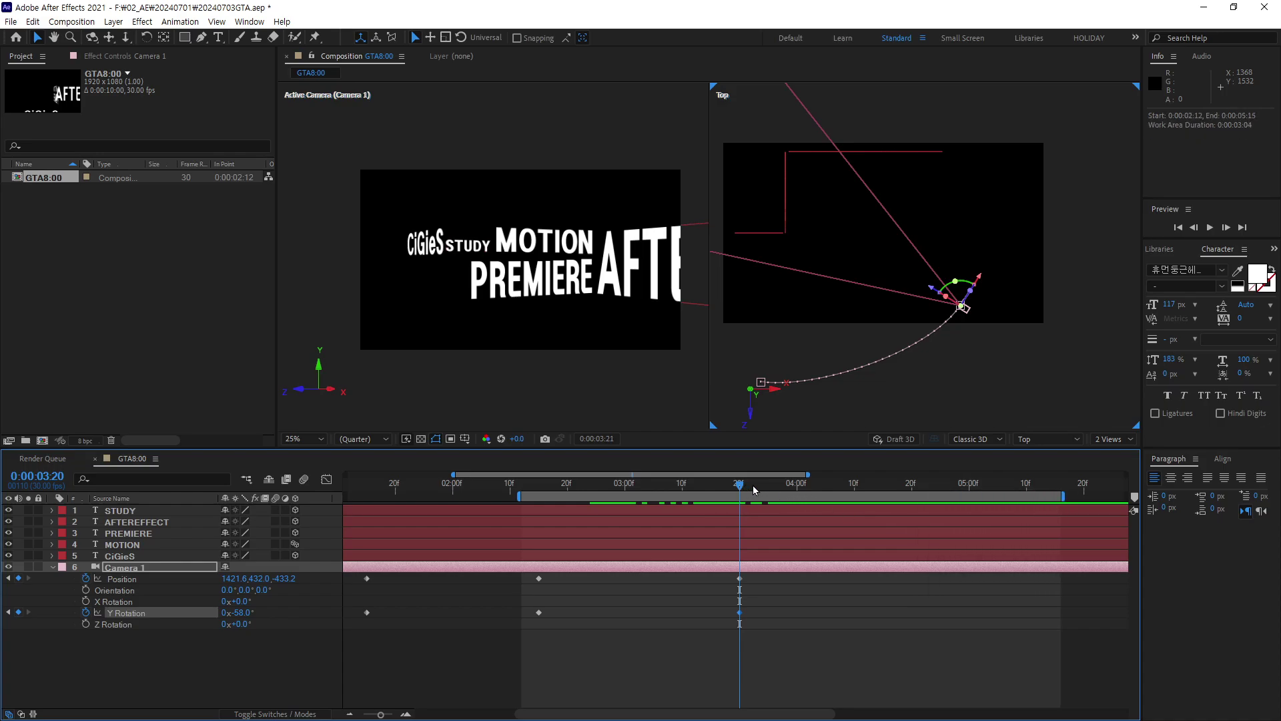
pyautogui.moveTo(754, 490); pyautogui.dragTo(914, 497)
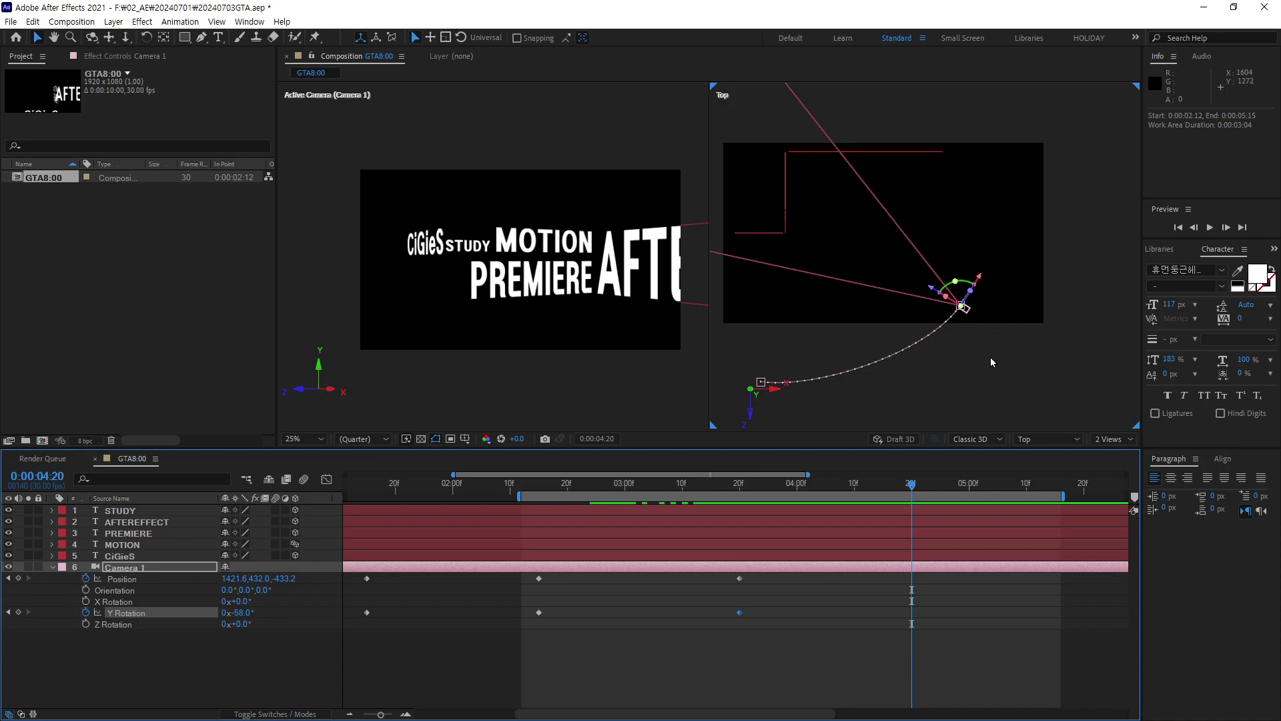
pyautogui.moveTo(969, 311)
pyautogui.mouseDown()
pyautogui.moveTo(983, 327)
pyautogui.moveTo(1085, 346)
pyautogui.moveTo(1066, 353)
pyautogui.mouseUp()
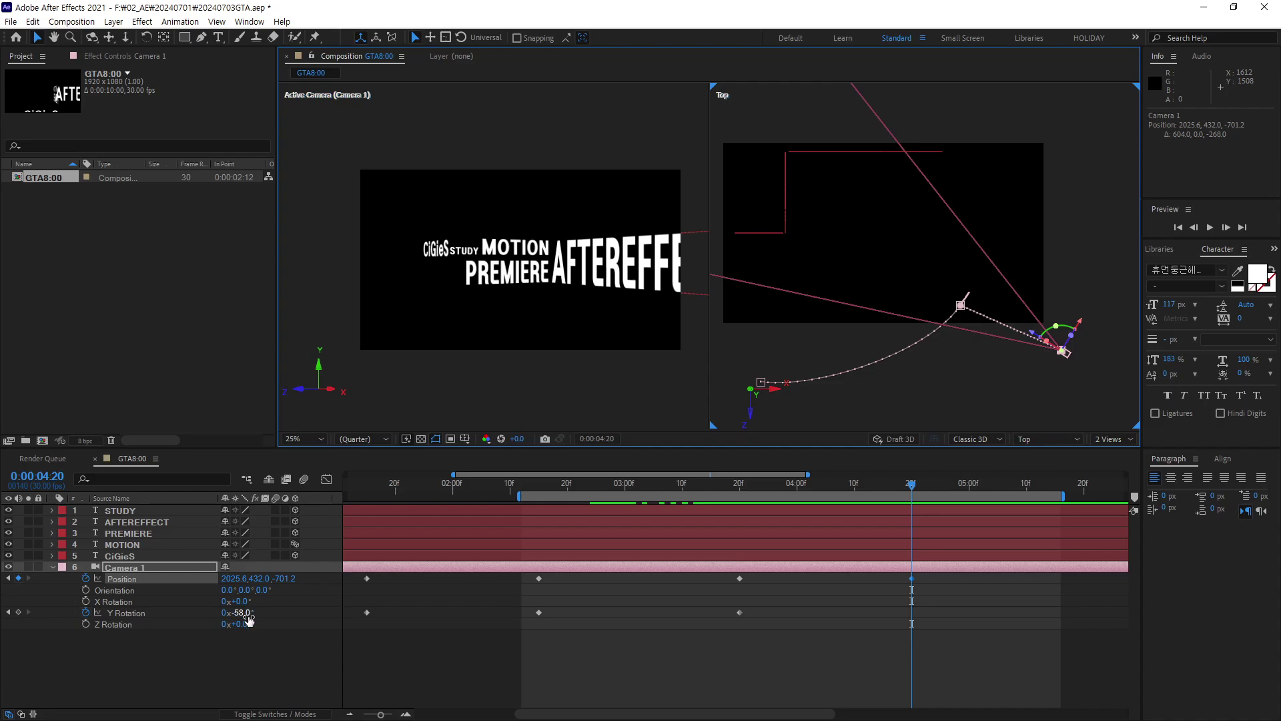
pyautogui.moveTo(246, 612); pyautogui.dragTo(247, 611)
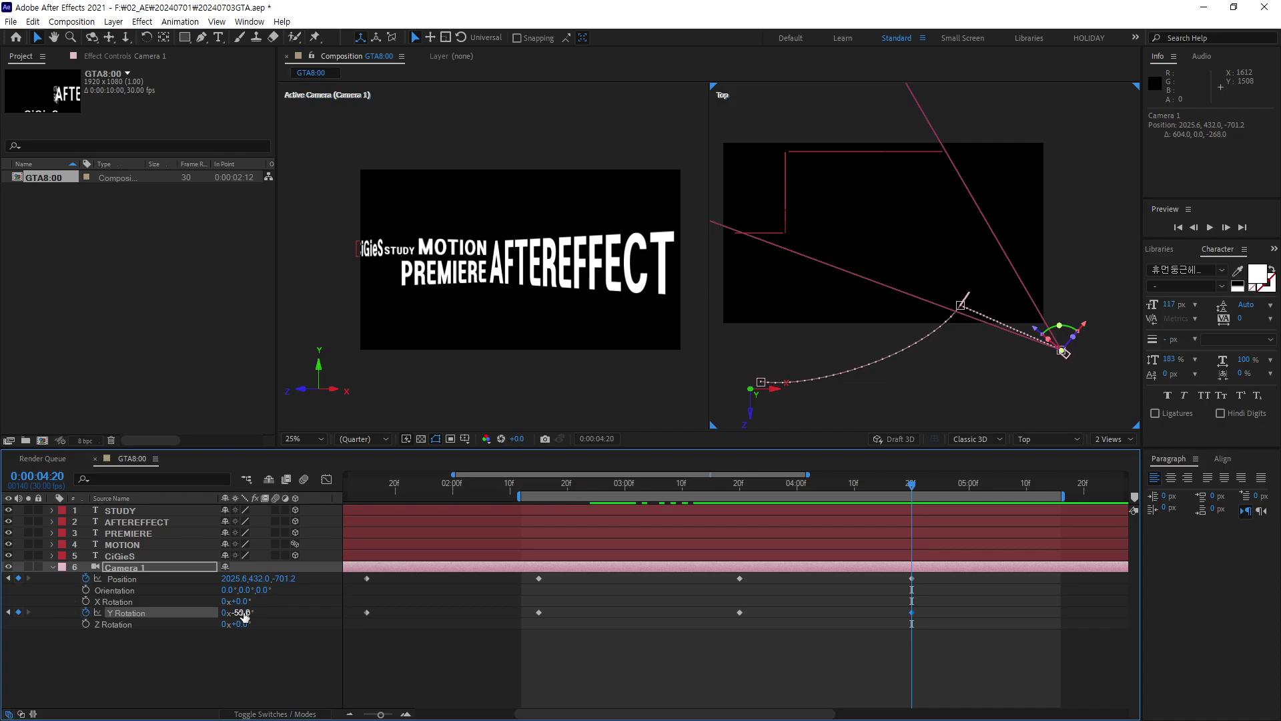
# Move Camera 1 further out along its path and nudge Y Rotation between -46.5° and -51°.
pyautogui.press('Down')
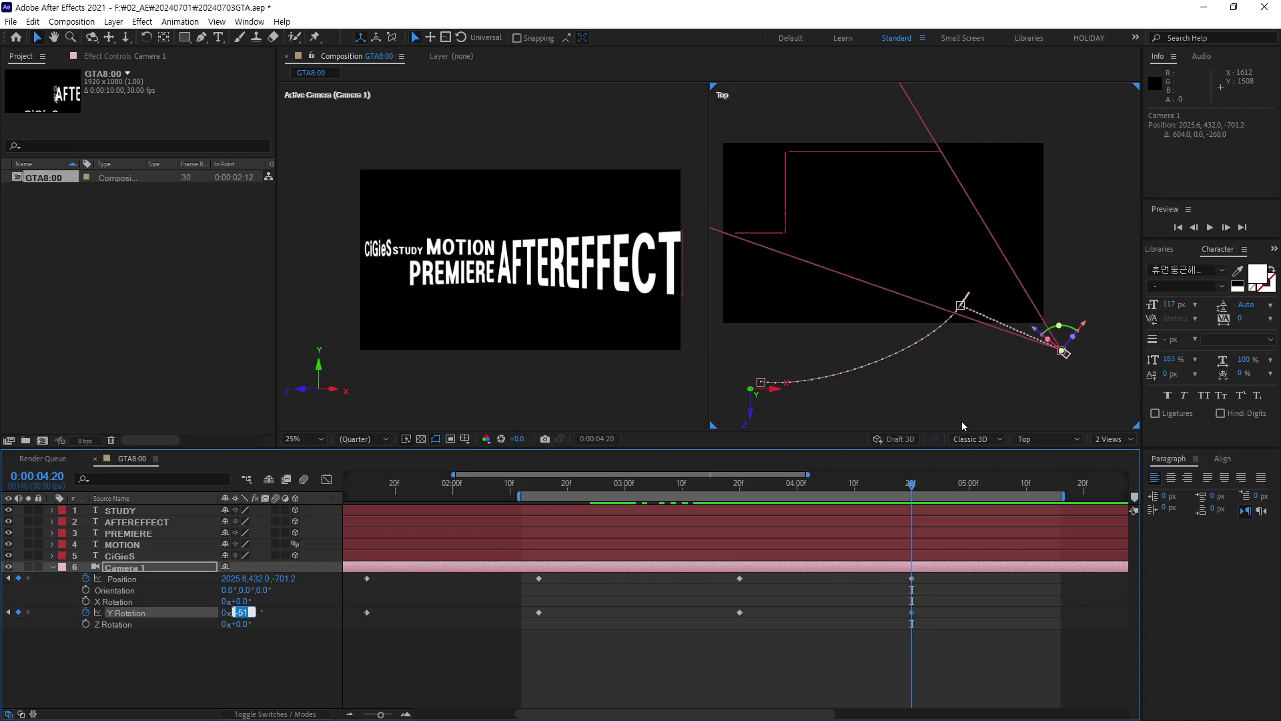
pyautogui.moveTo(1068, 360)
pyautogui.mouseDown()
pyautogui.moveTo(1104, 427)
pyautogui.moveTo(1095, 420)
pyautogui.mouseUp()
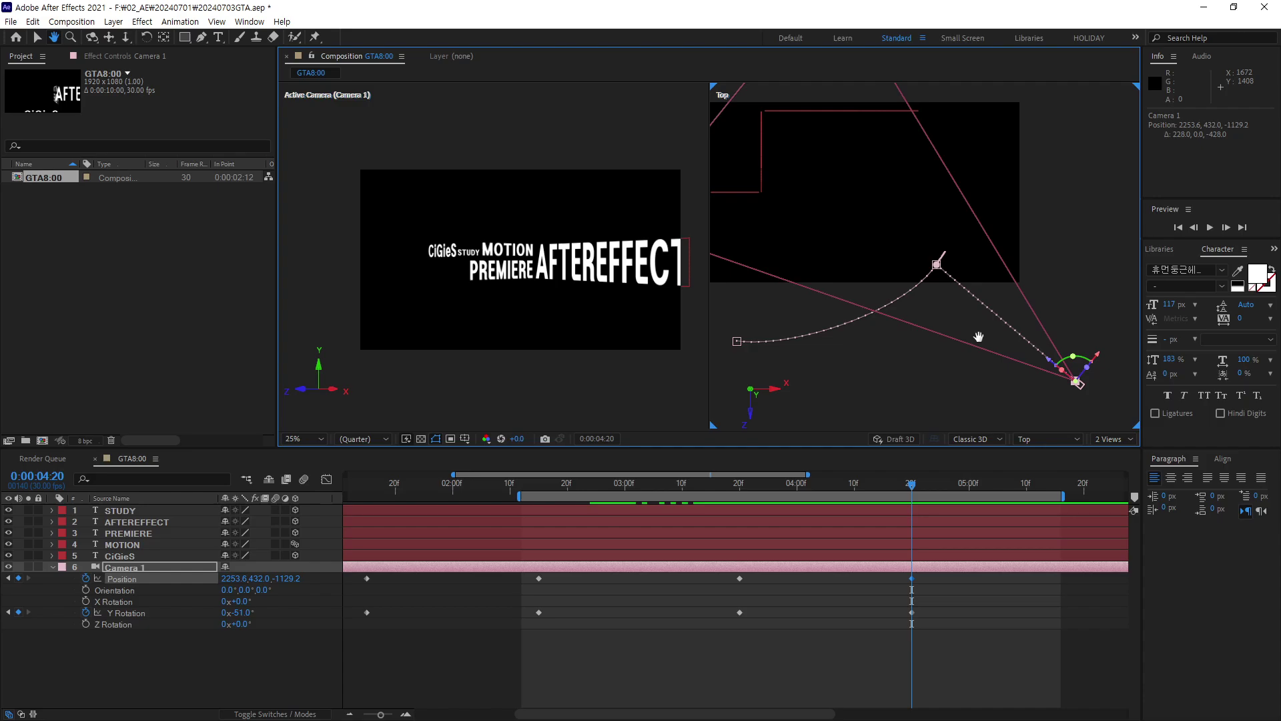
pyautogui.click(244, 612)
pyautogui.press('Up')
pyautogui.press('Up')
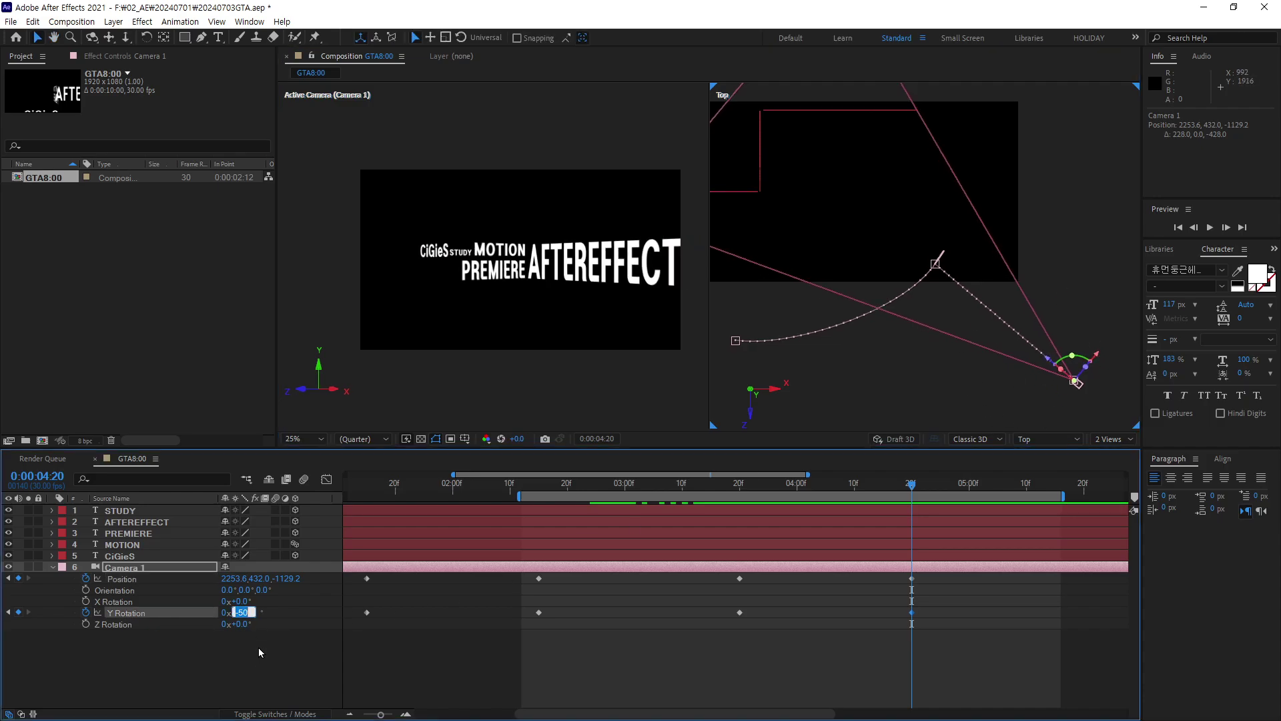
pyautogui.press('Up')
pyautogui.press('Up')
pyautogui.press('Up')
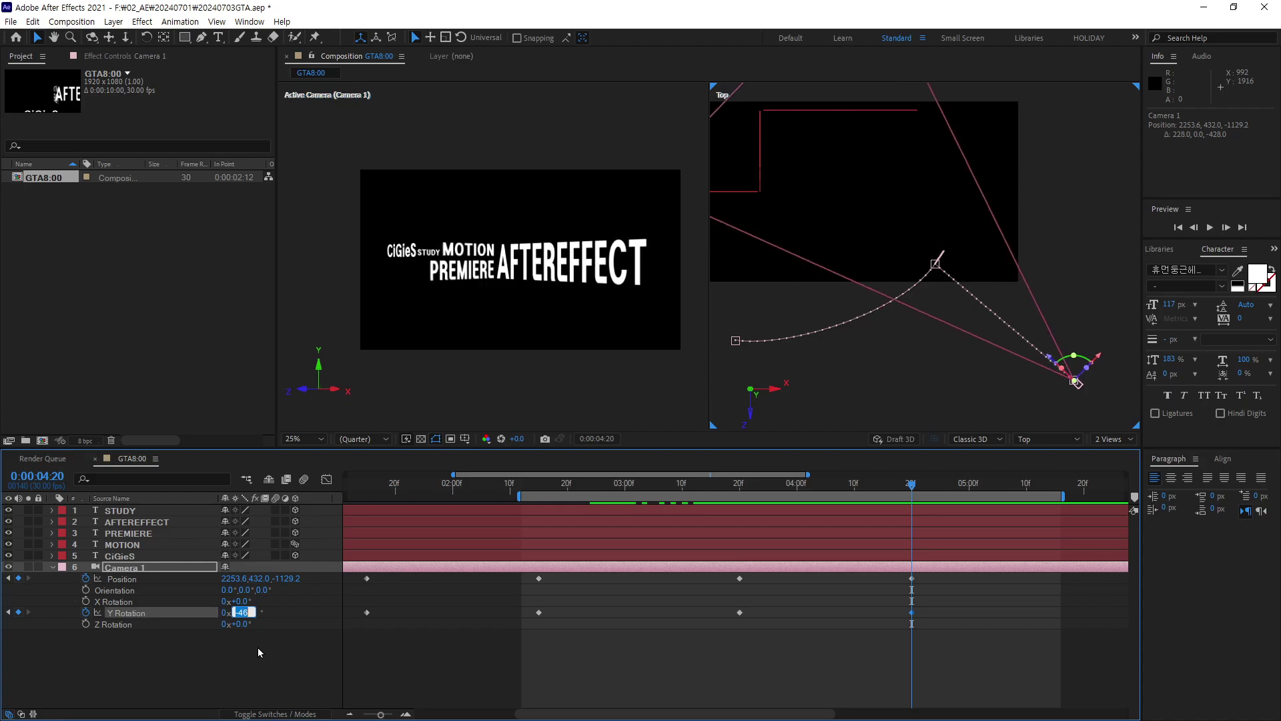
pyautogui.press('Down')
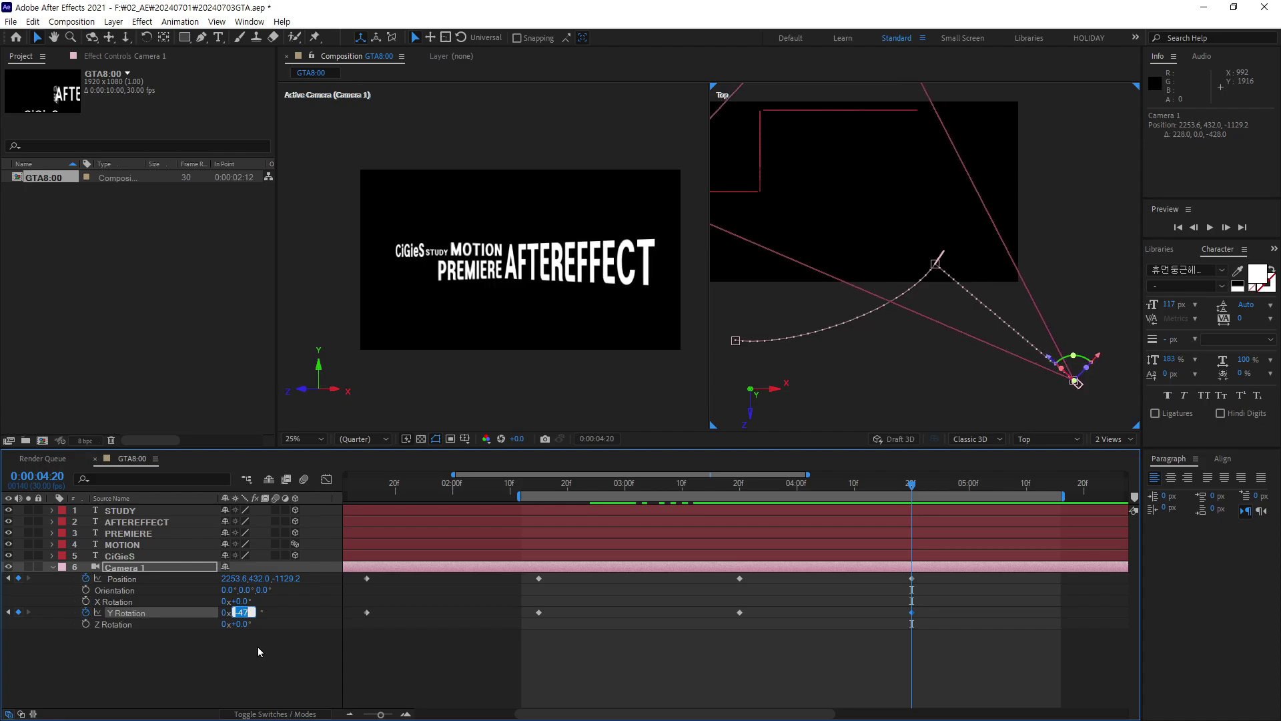
pyautogui.press('Up')
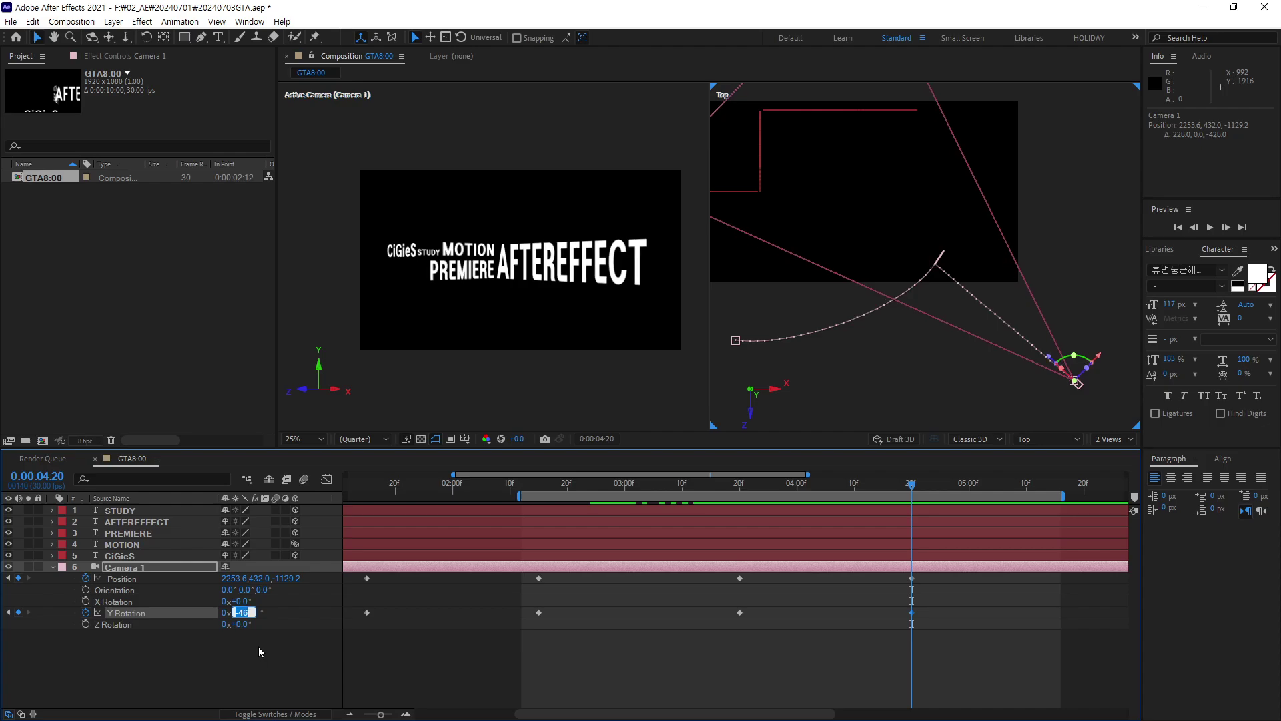
pyautogui.press('Down')
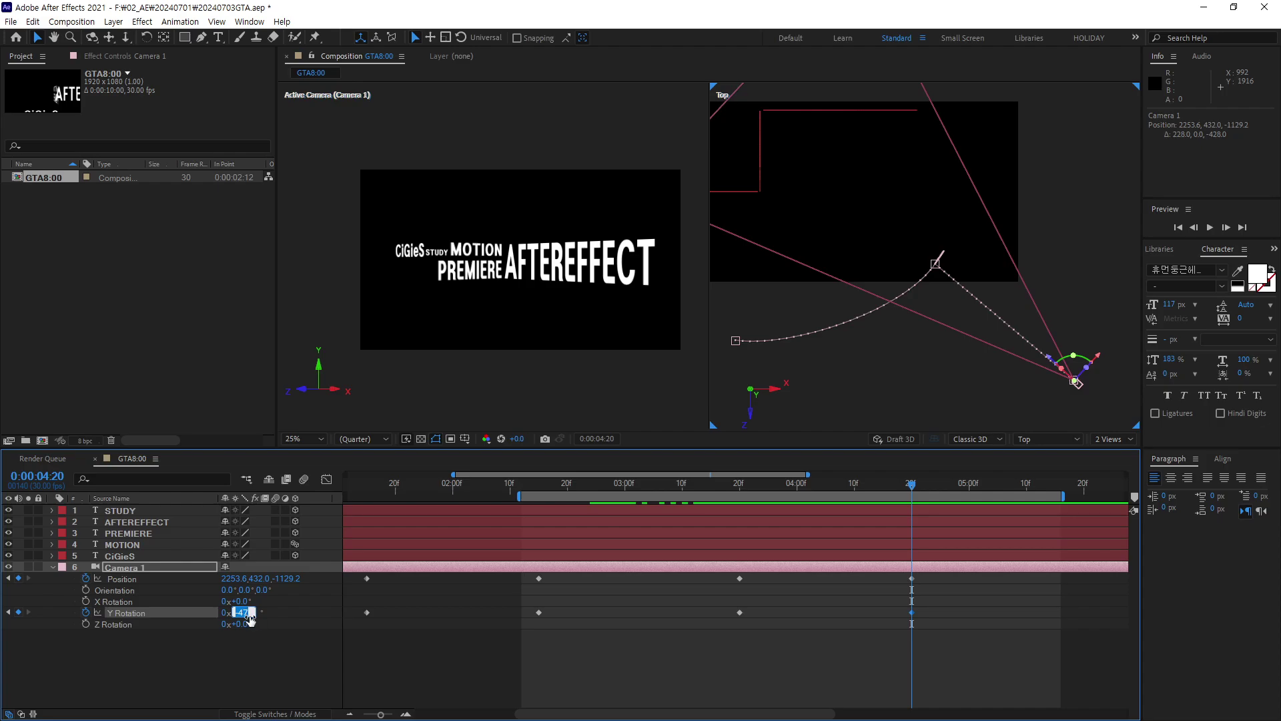
# Set Y Rotation to -46.5° and scrub around 0:00:04:17 to check the wide framing.
pyautogui.write('-46.5')
pyautogui.press('Return')
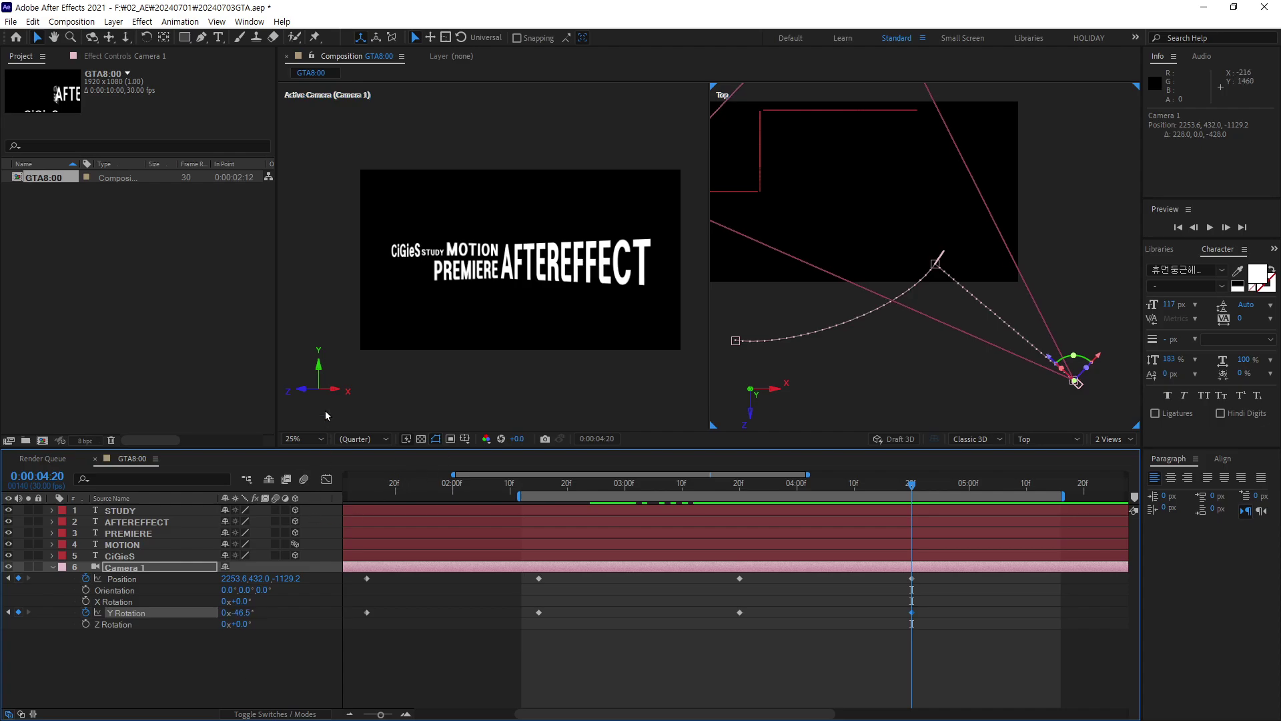
pyautogui.moveTo(910, 483)
pyautogui.mouseDown()
pyautogui.moveTo(532, 536)
pyautogui.moveTo(946, 537)
pyautogui.mouseUp()
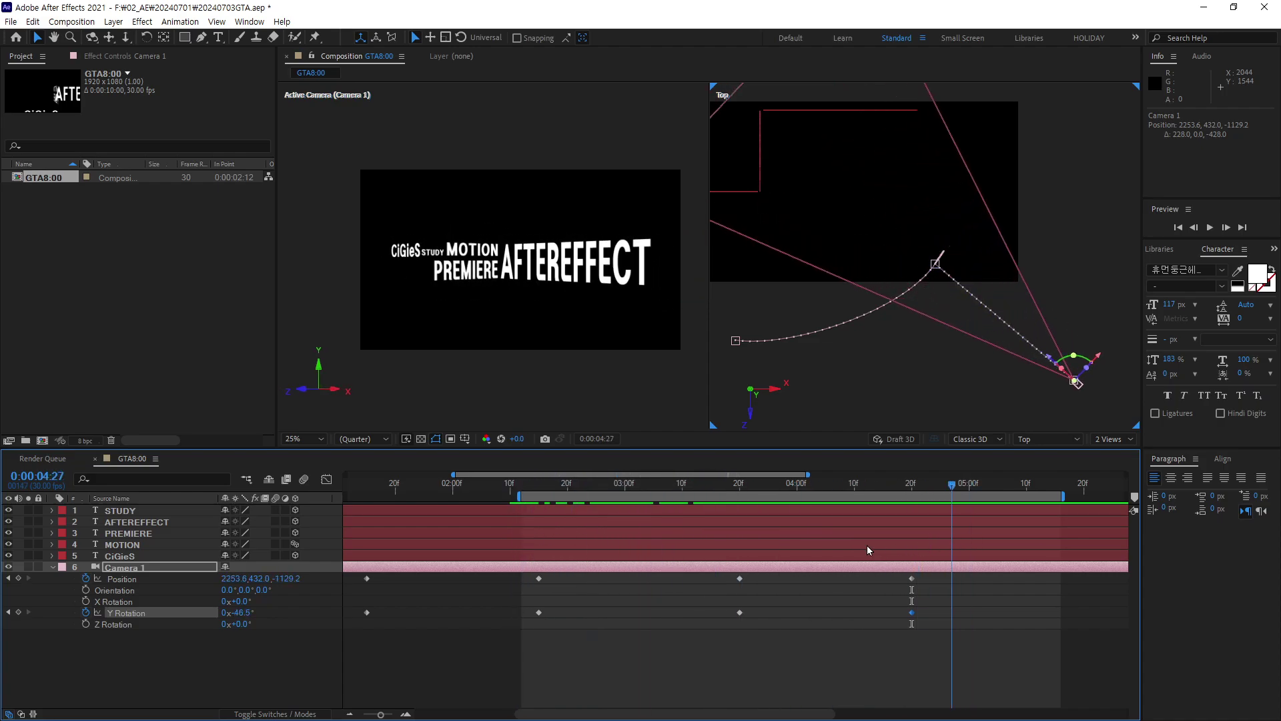
pyautogui.moveTo(867, 546)
pyautogui.mouseDown()
pyautogui.moveTo(746, 546)
pyautogui.moveTo(896, 554)
pyautogui.moveTo(742, 578)
pyautogui.moveTo(925, 589)
pyautogui.moveTo(760, 595)
pyautogui.moveTo(924, 601)
pyautogui.moveTo(770, 603)
pyautogui.moveTo(907, 623)
pyautogui.mouseUp()
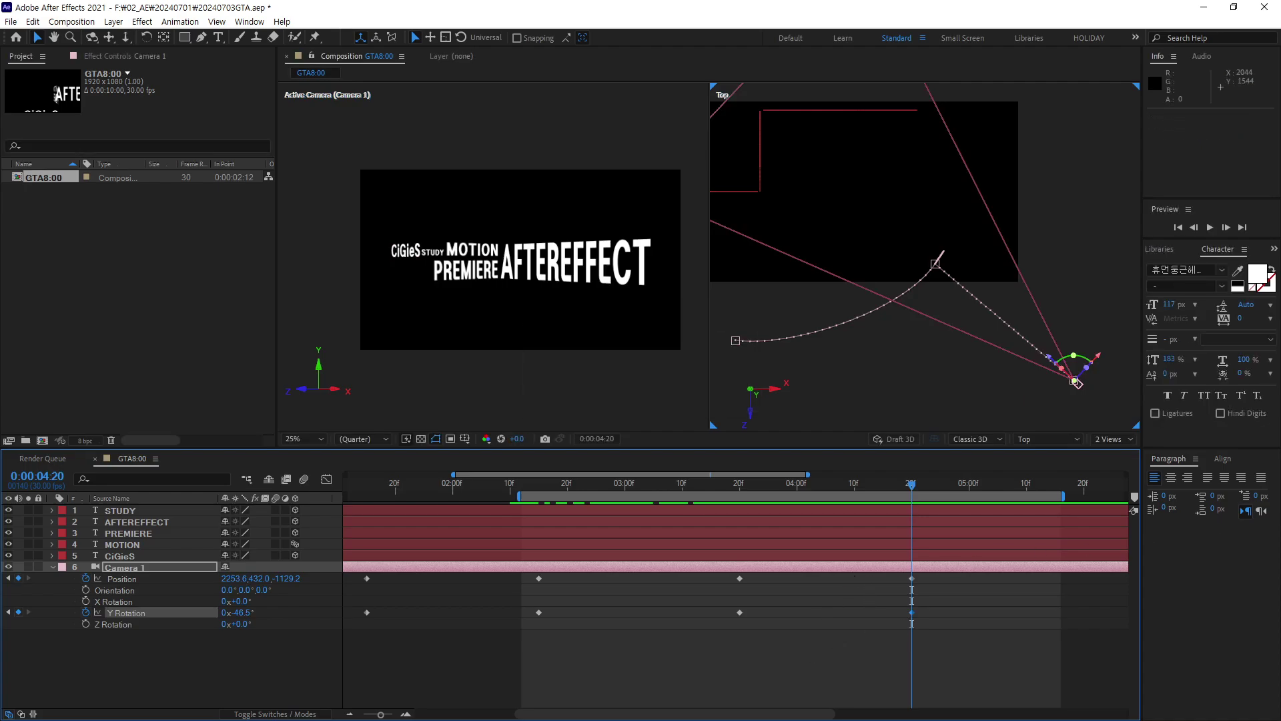
# Scrub back to about 0:00:02:10 and enlarge the Top view to 100% around the camera.
pyautogui.hscroll(2, 734, 600)
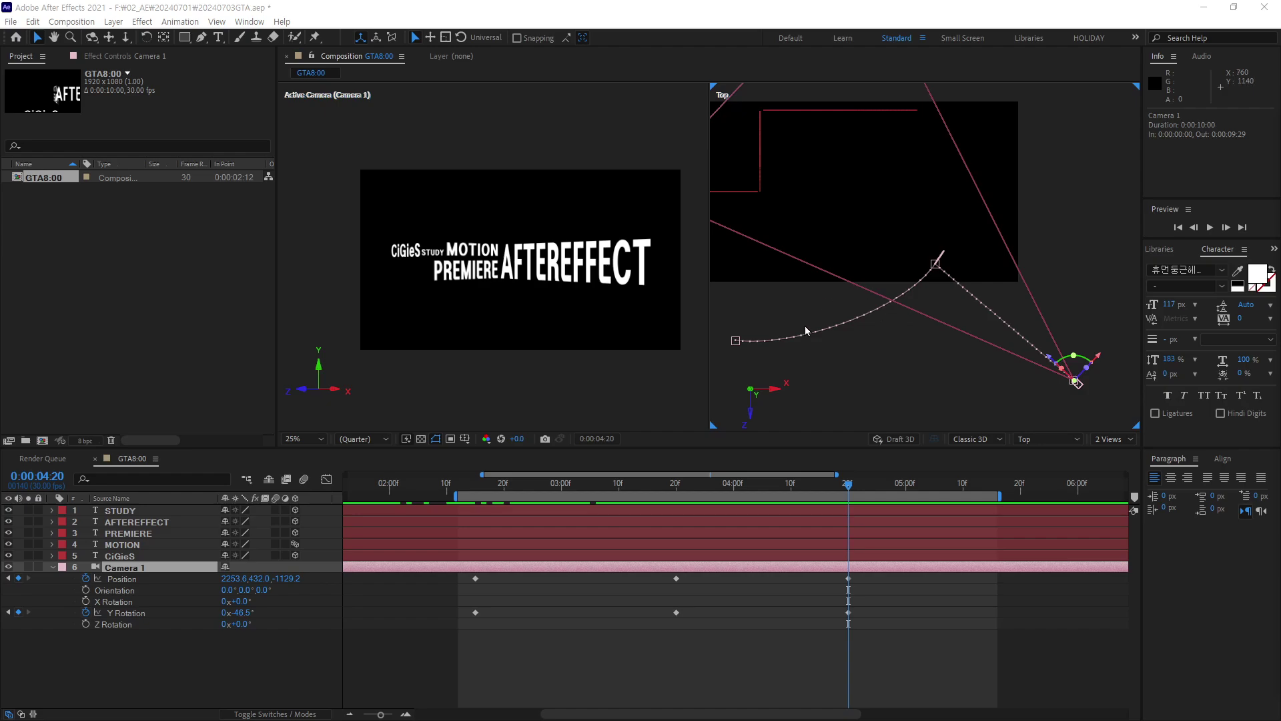
pyautogui.moveTo(848, 488); pyautogui.dragTo(509, 531)
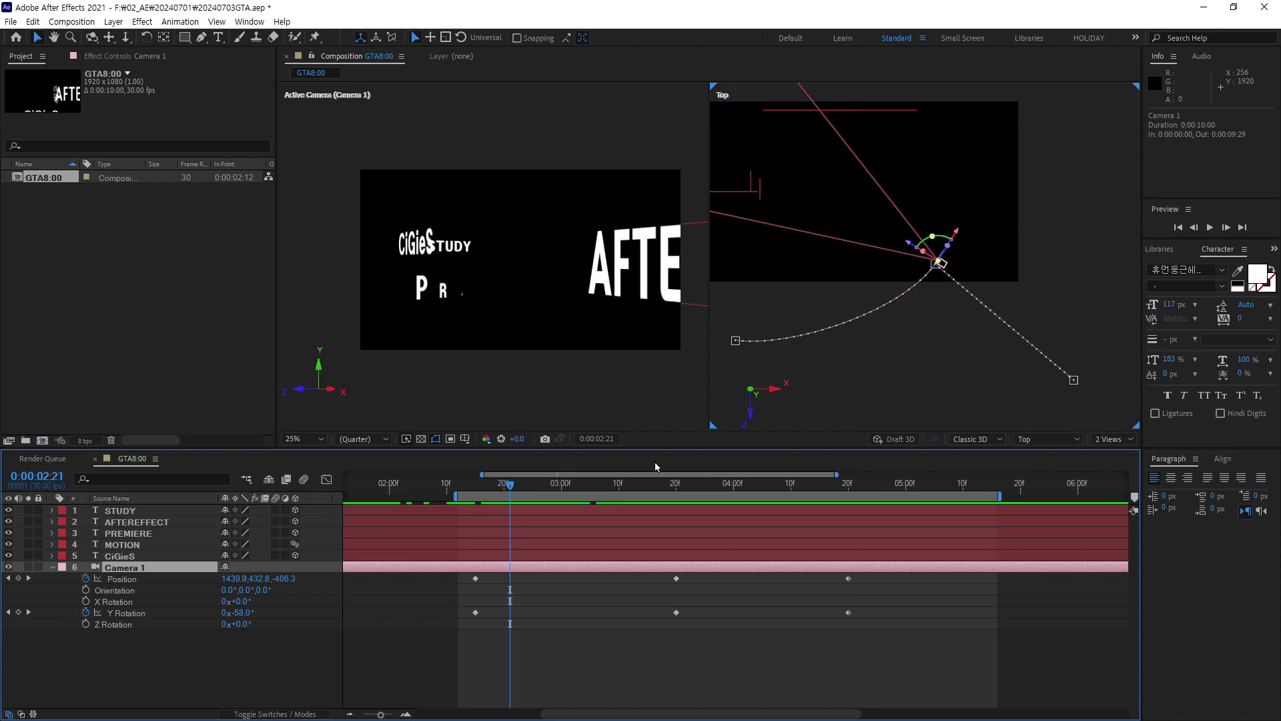
pyautogui.click(979, 288)
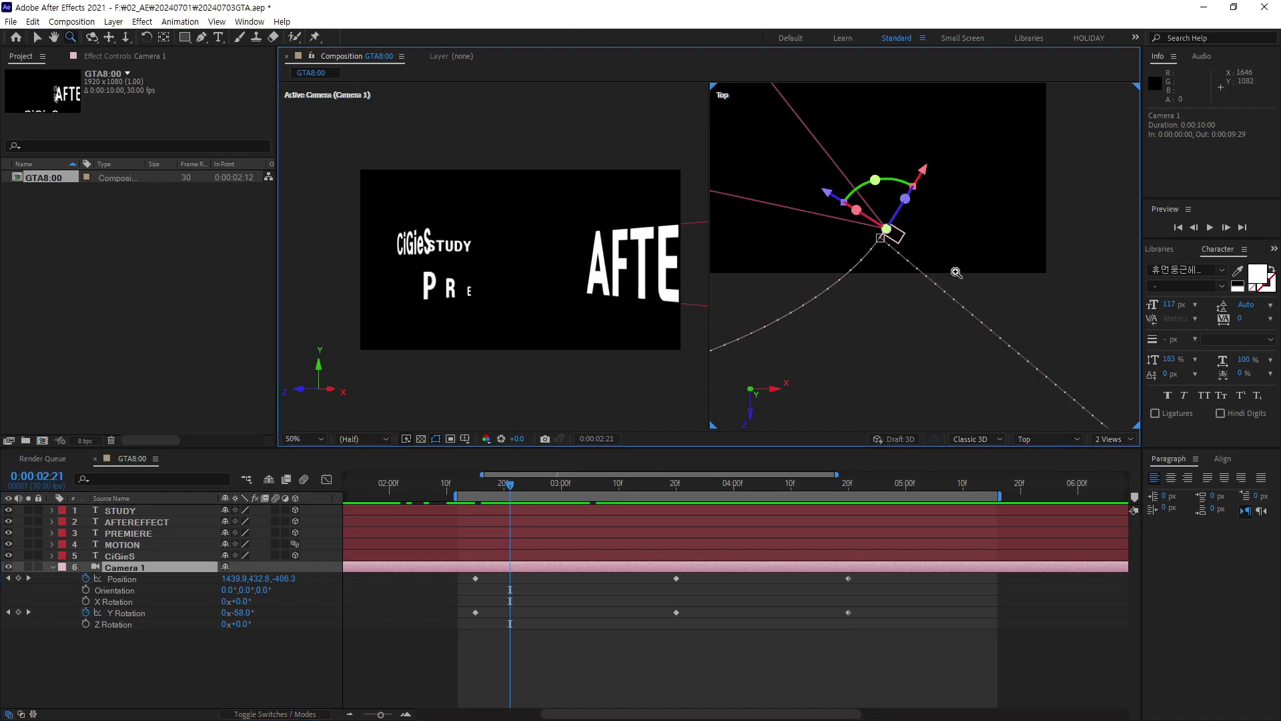
pyautogui.click(984, 304)
pyautogui.click(991, 324)
pyautogui.click(999, 353)
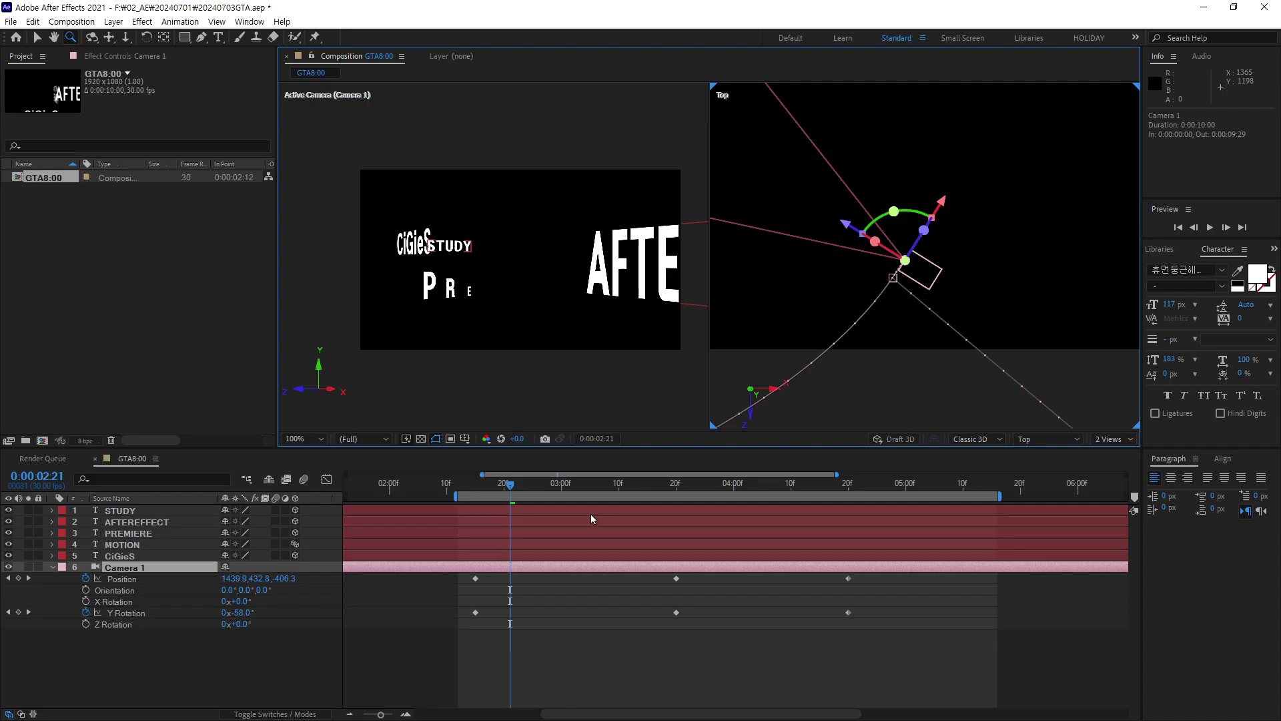
pyautogui.moveTo(511, 489)
pyautogui.mouseDown()
pyautogui.moveTo(475, 493)
pyautogui.moveTo(672, 525)
pyautogui.moveTo(491, 524)
pyautogui.moveTo(637, 524)
pyautogui.moveTo(500, 533)
pyautogui.moveTo(623, 539)
pyautogui.moveTo(446, 548)
pyautogui.mouseUp()
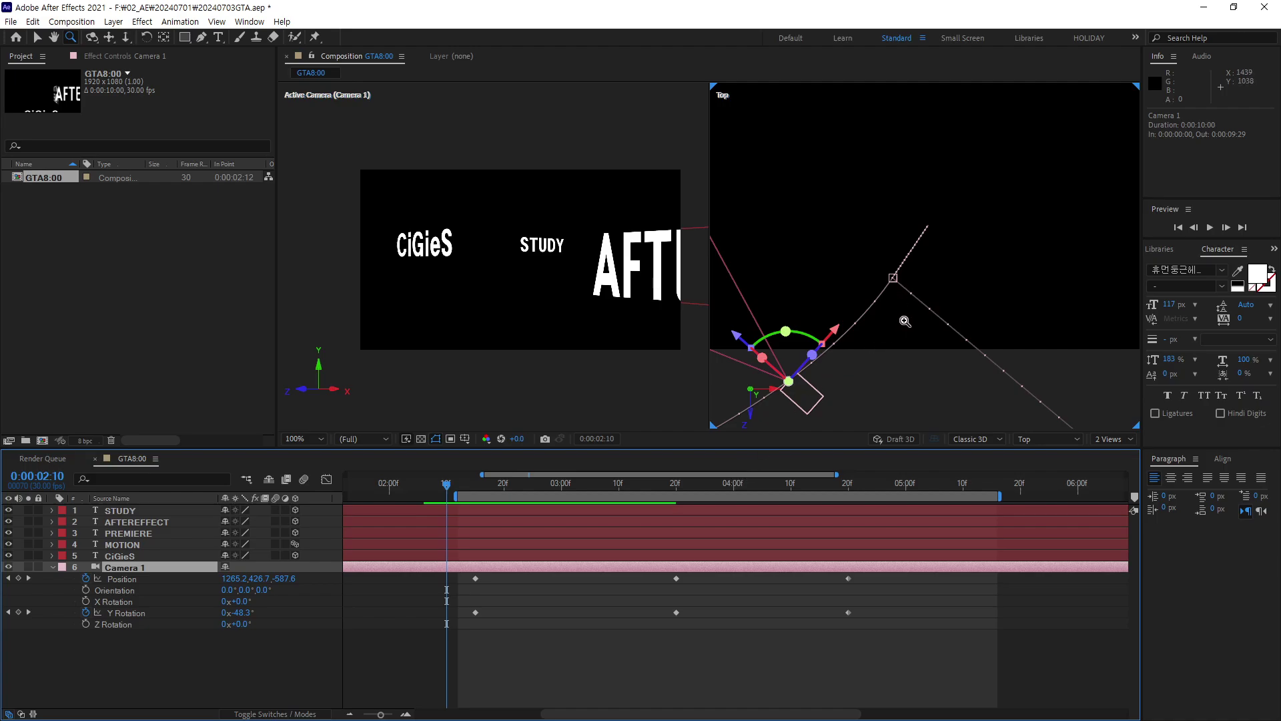
# Pull the camera's 0:00:02:15 Position keyframe Bezier handle down toward the camera with the Pen tool.
pyautogui.press('v')
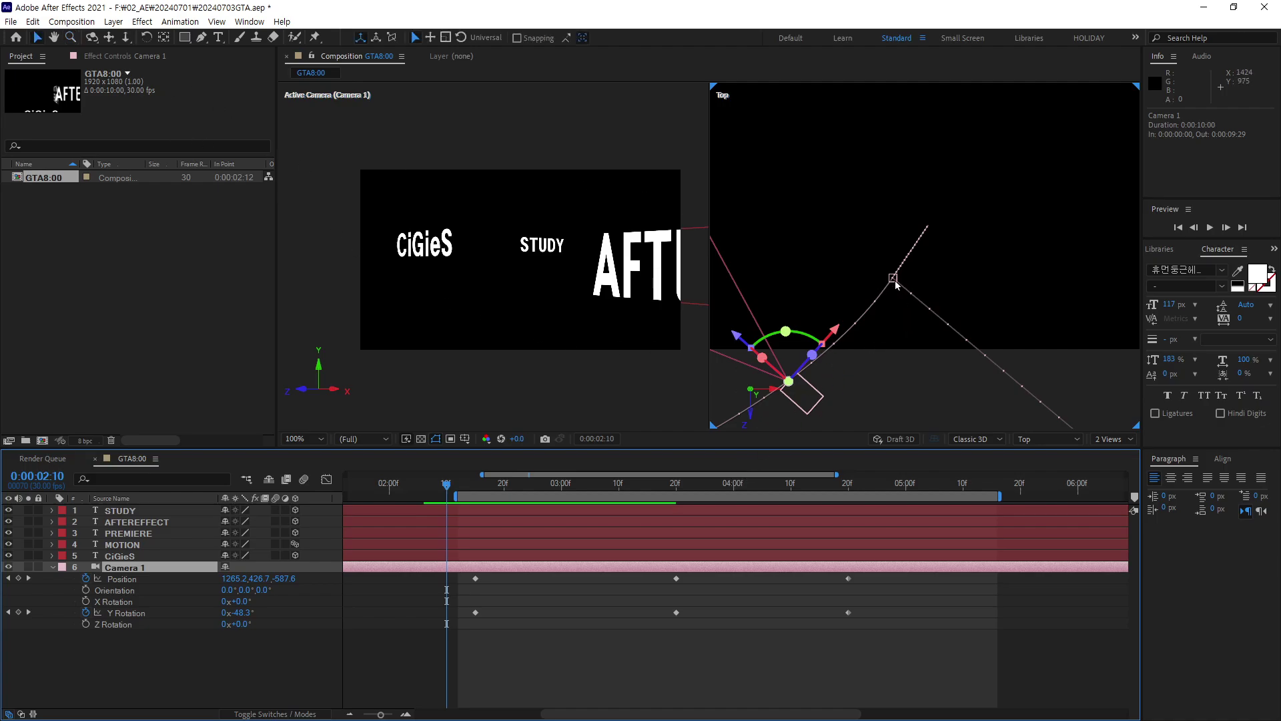
pyautogui.click(893, 279)
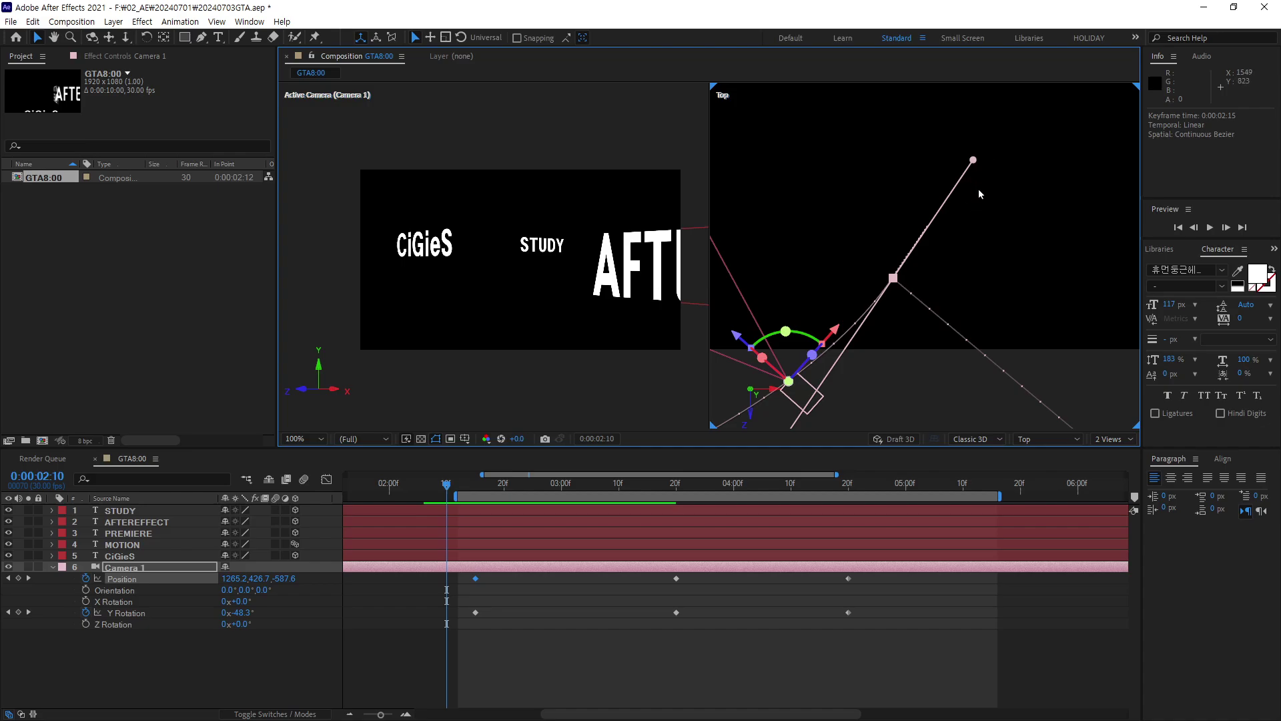
pyautogui.click(202, 38)
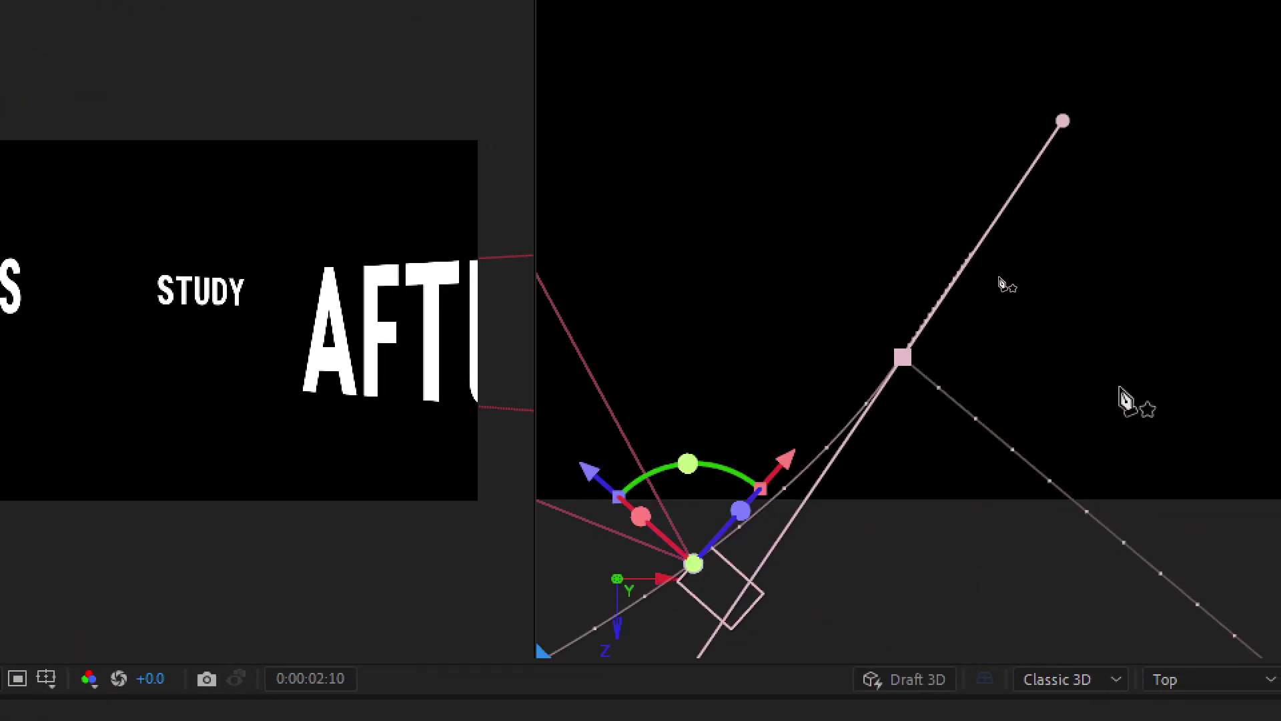
pyautogui.moveTo(1063, 122)
pyautogui.mouseDown()
pyautogui.moveTo(945, 199)
pyautogui.moveTo(965, 289)
pyautogui.moveTo(925, 336)
pyautogui.mouseUp()
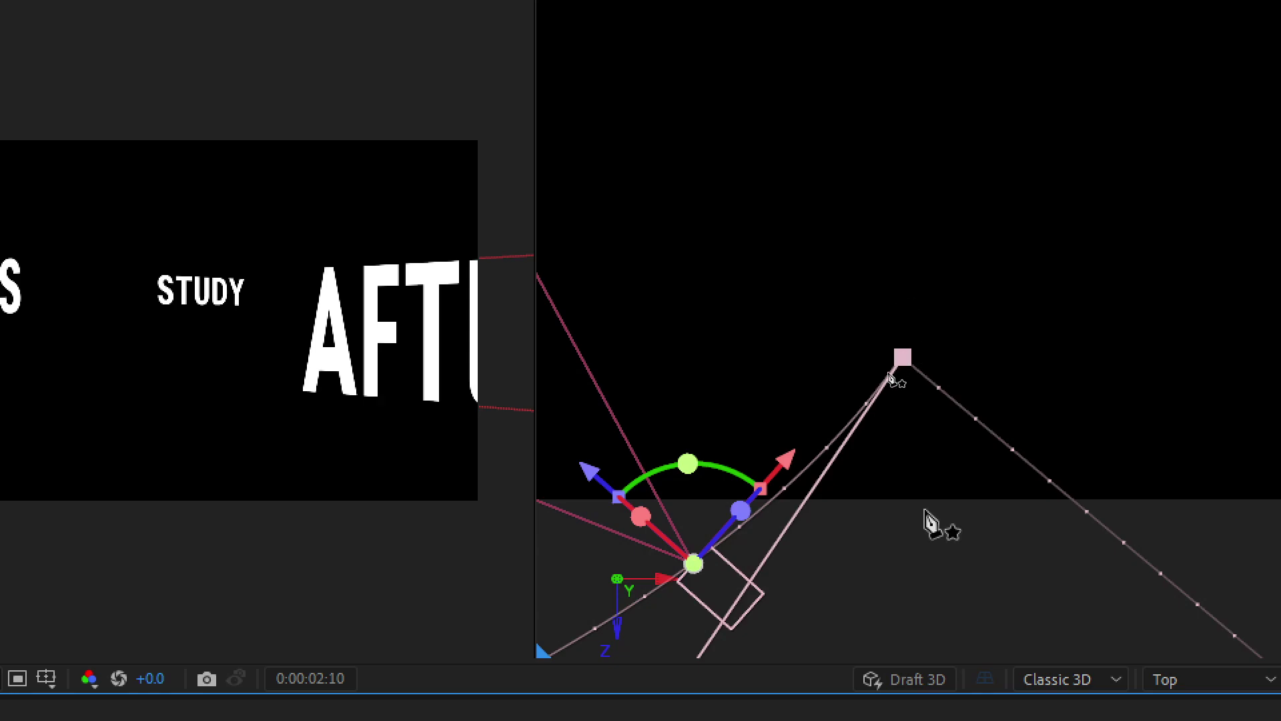
pyautogui.hotkey('ctrl', 'z')
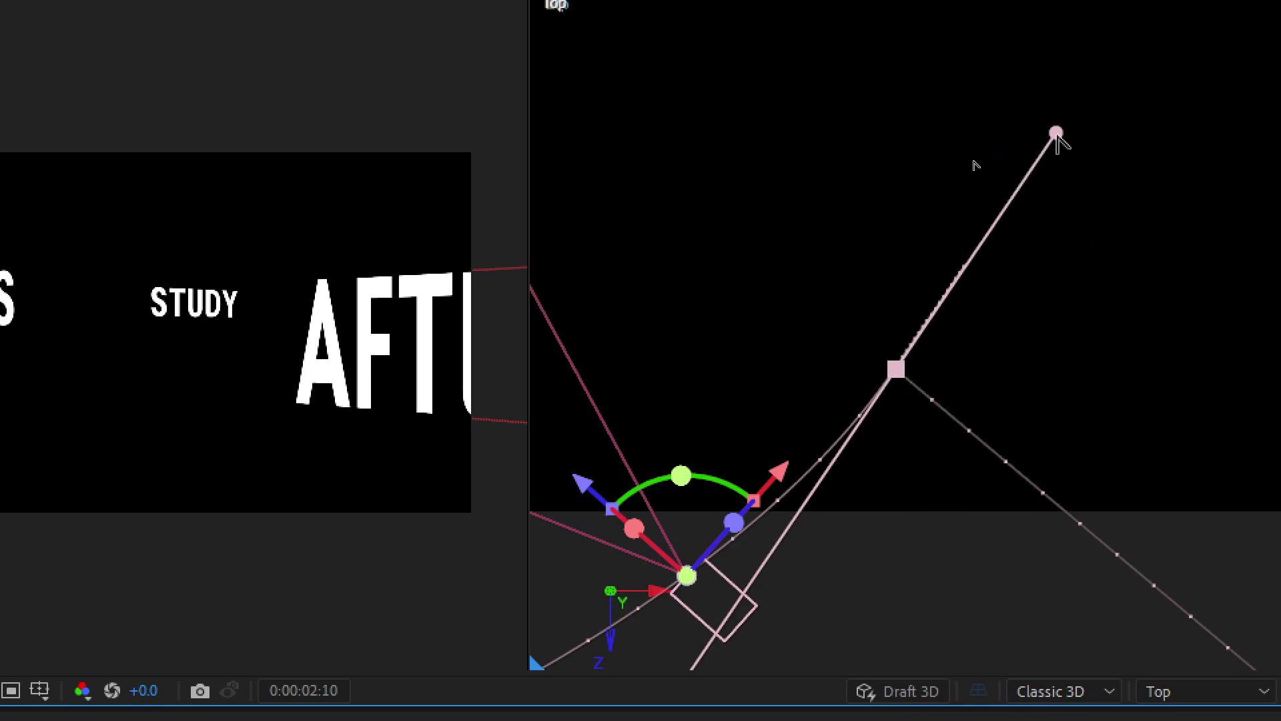
pyautogui.moveTo(1057, 135)
pyautogui.mouseDown()
pyautogui.moveTo(975, 231)
pyautogui.moveTo(912, 353)
pyautogui.moveTo(1004, 253)
pyautogui.moveTo(913, 364)
pyautogui.mouseUp()
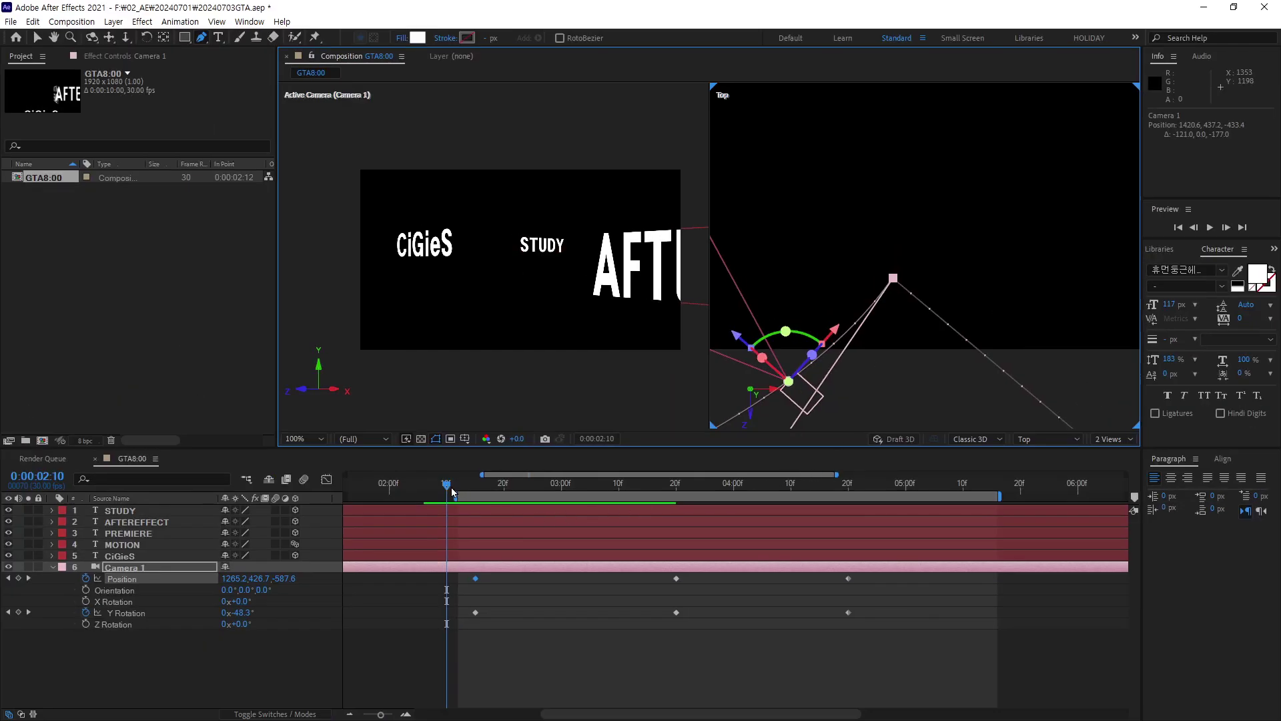
# Show the full 0–10 s timeline, start the work area near the beginning, and preview the camera move.
pyautogui.moveTo(452, 492)
pyautogui.mouseDown()
pyautogui.moveTo(844, 503)
pyautogui.moveTo(534, 505)
pyautogui.mouseUp()
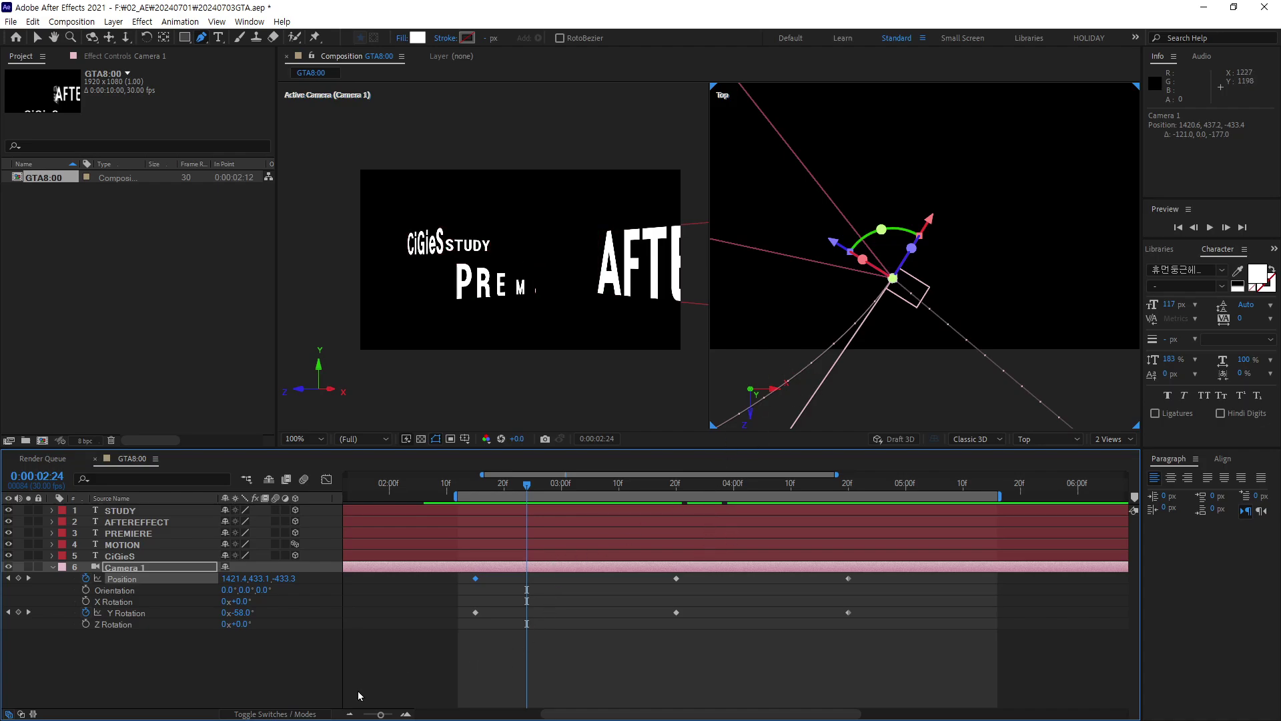
pyautogui.moveTo(382, 715); pyautogui.dragTo(355, 715)
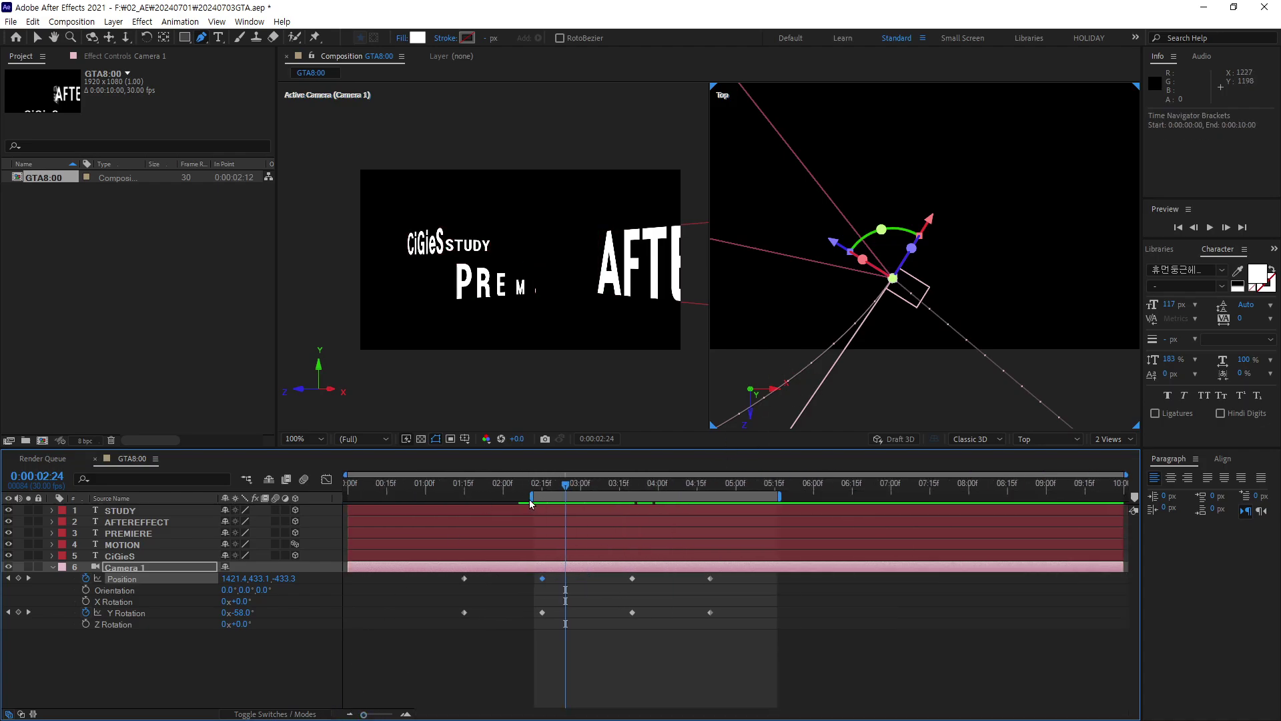
pyautogui.moveTo(527, 496); pyautogui.dragTo(393, 495)
pyautogui.press('space')
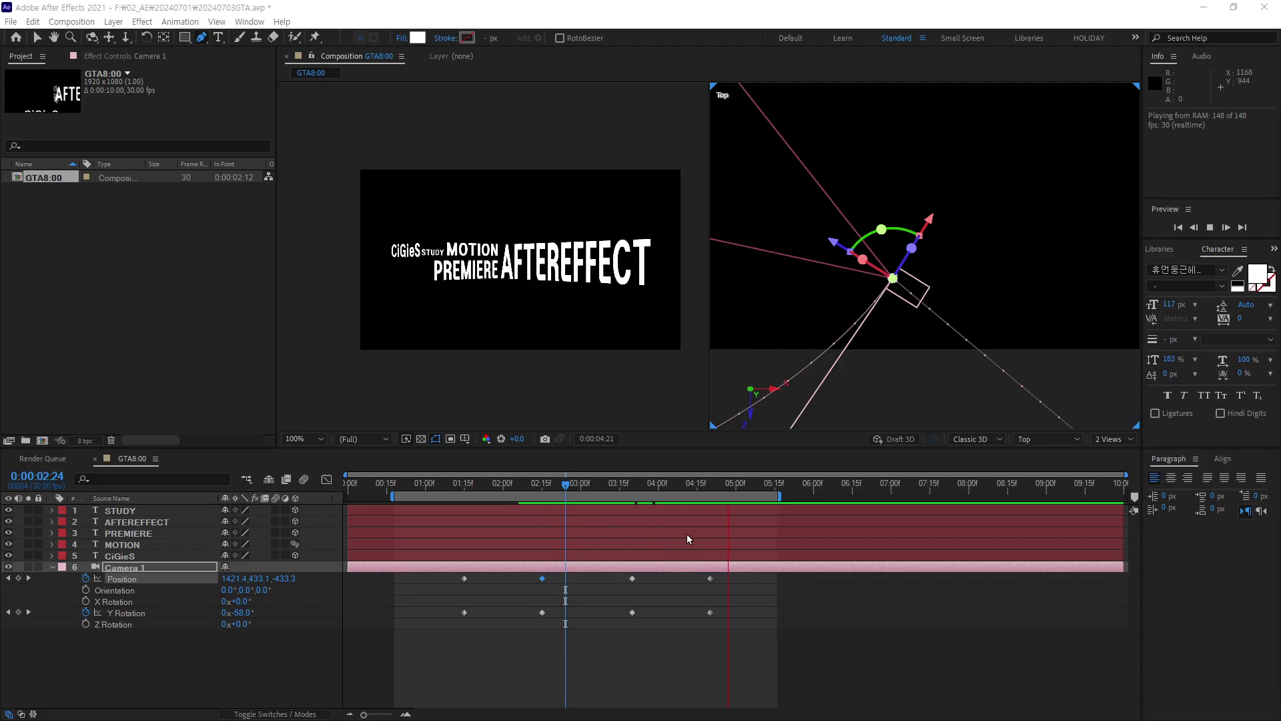
pyautogui.moveTo(734, 486)
pyautogui.mouseDown()
pyautogui.moveTo(593, 502)
pyautogui.moveTo(738, 499)
pyautogui.mouseUp()
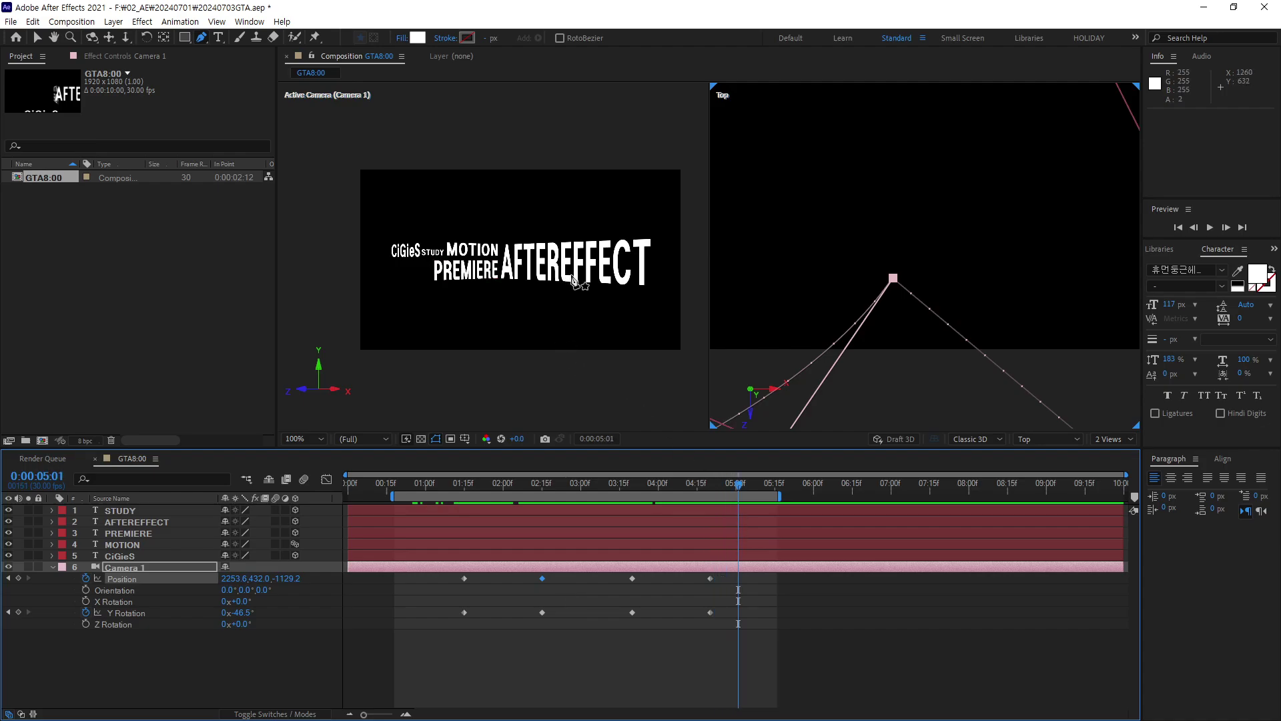
# Select the AFTEREFFECT text layer and return to about 0:00:03:19.
pyautogui.click(37, 39)
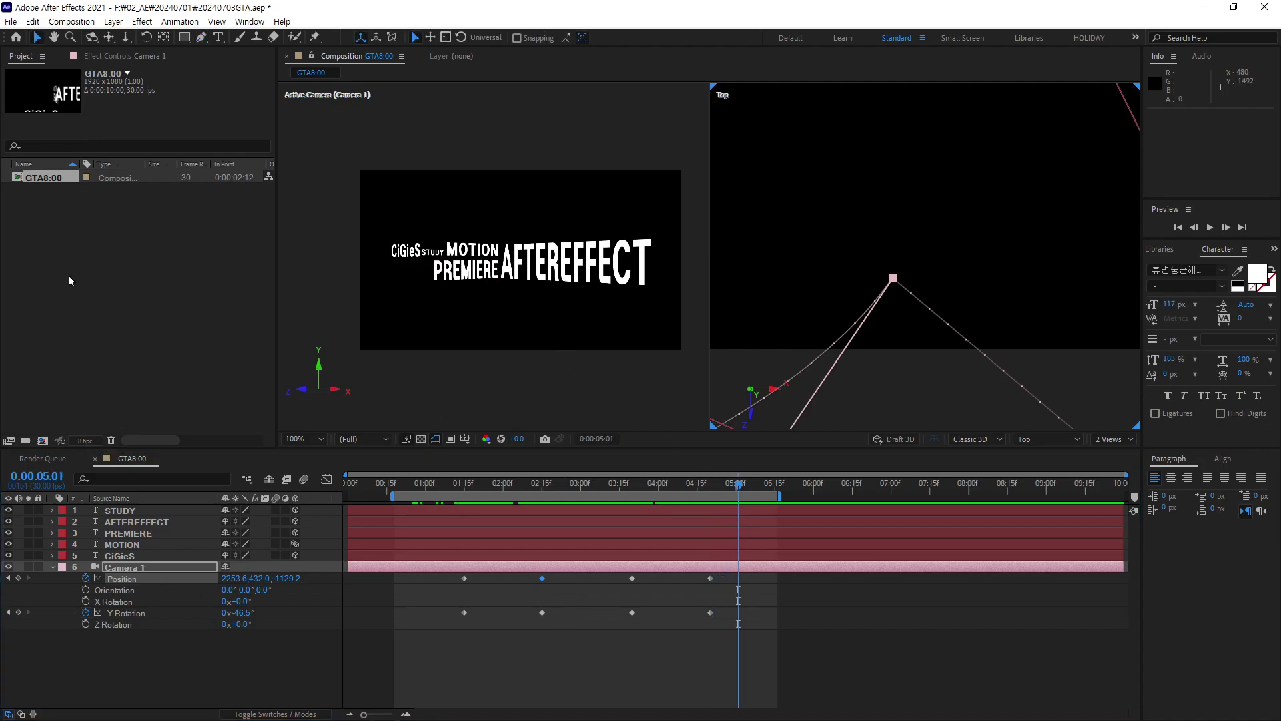
pyautogui.click(140, 525)
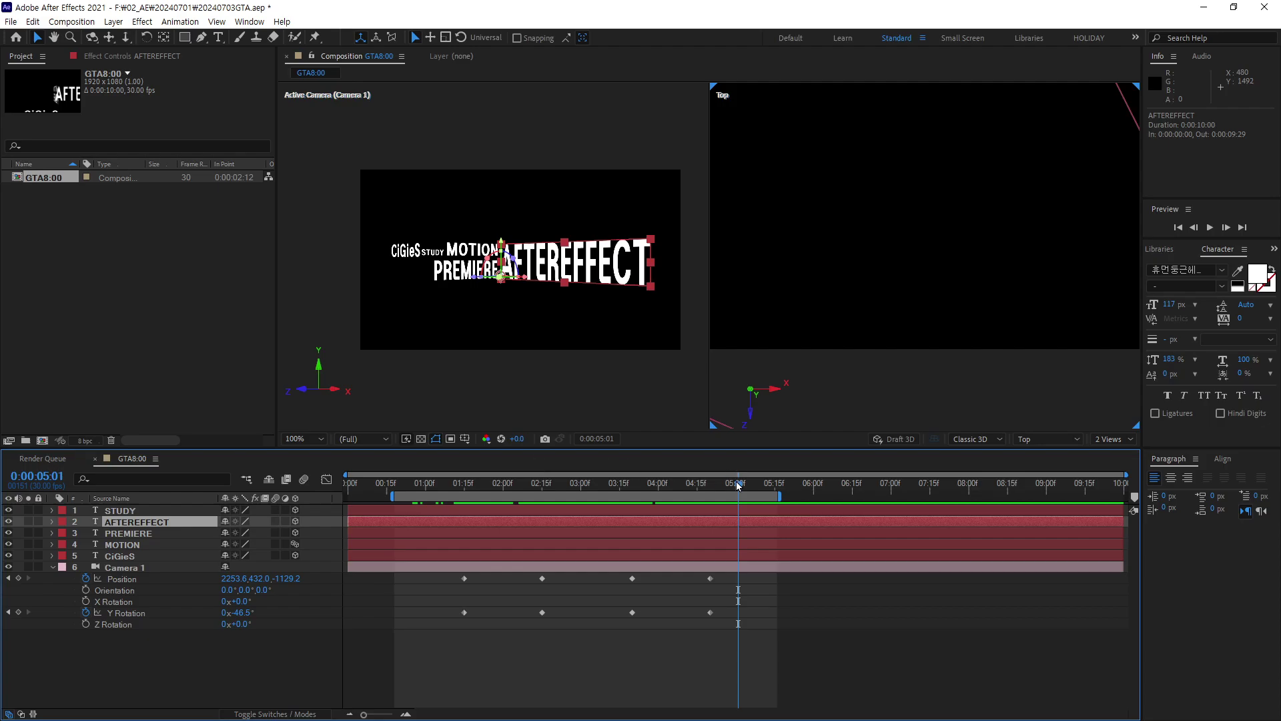
pyautogui.moveTo(737, 485); pyautogui.dragTo(634, 491)
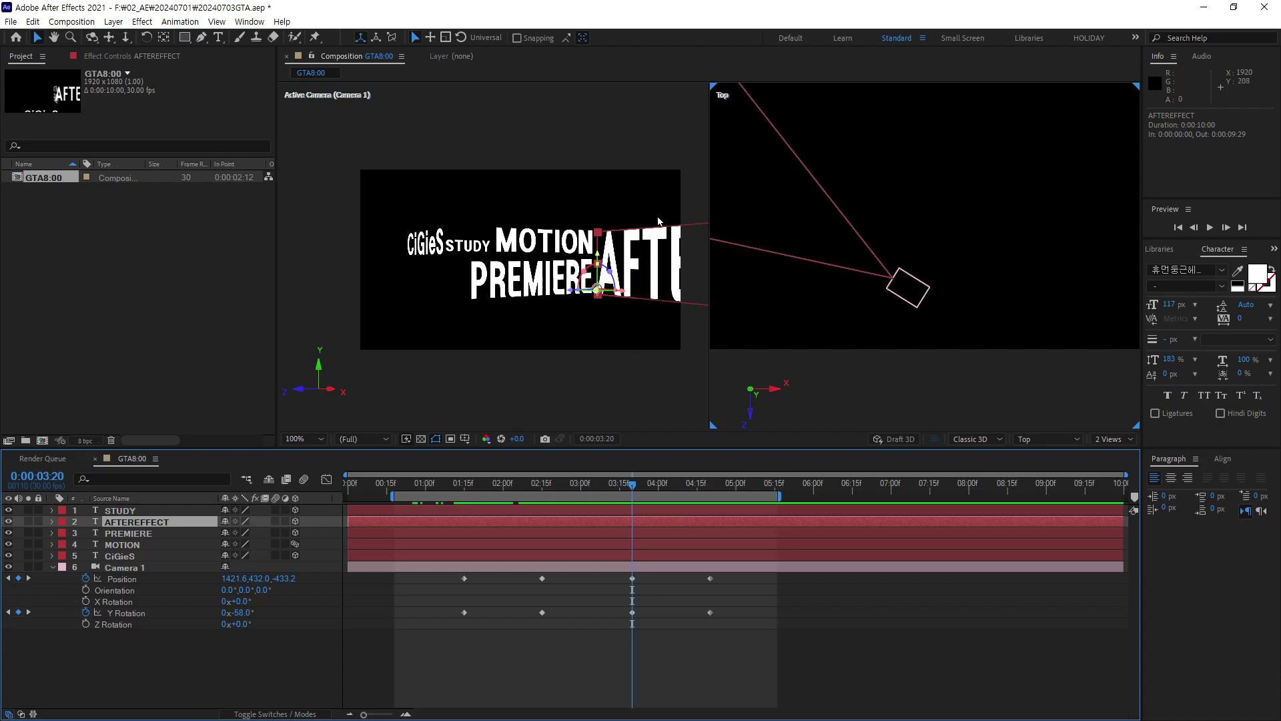
# Zoom out and pan the Top view to frame the whole text layout.
pyautogui.scroll(-1, 851, 217)
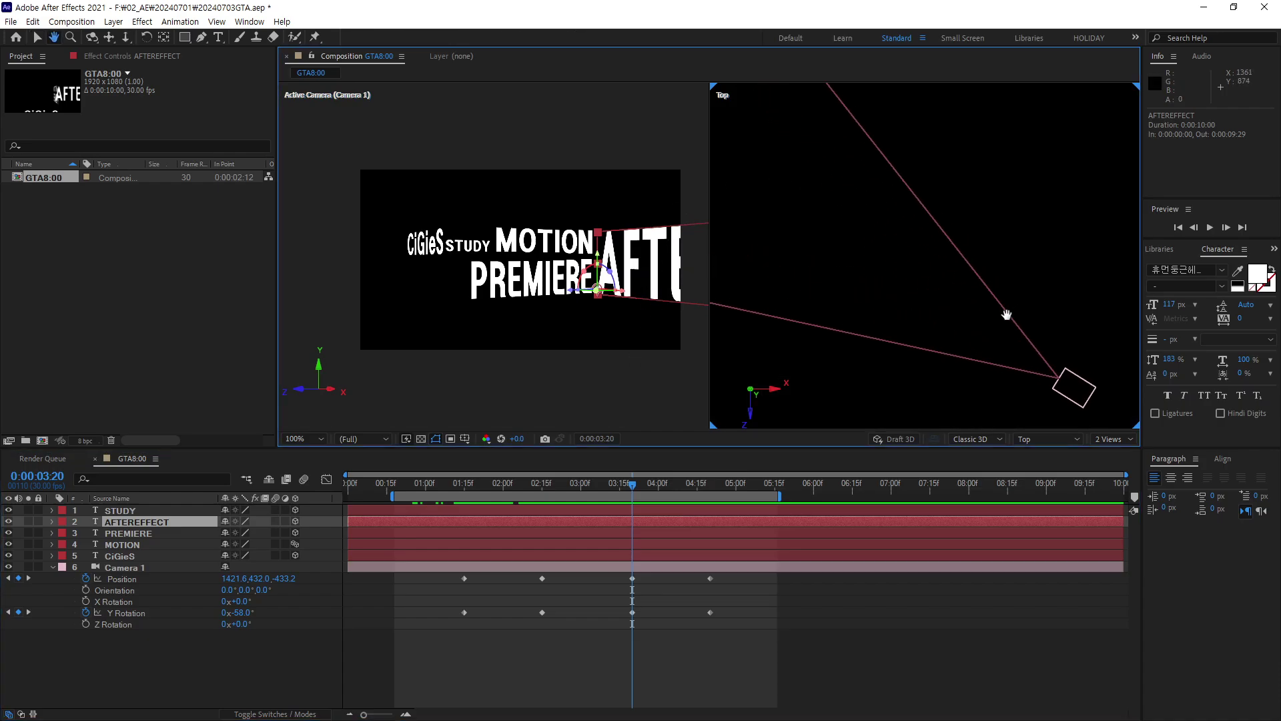
pyautogui.scroll(-1, 1001, 311)
pyautogui.scroll(-1, 974, 297)
pyautogui.press('z')
pyautogui.scroll(-1, 961, 267)
pyautogui.moveTo(717, 152); pyautogui.dragTo(856, 272)
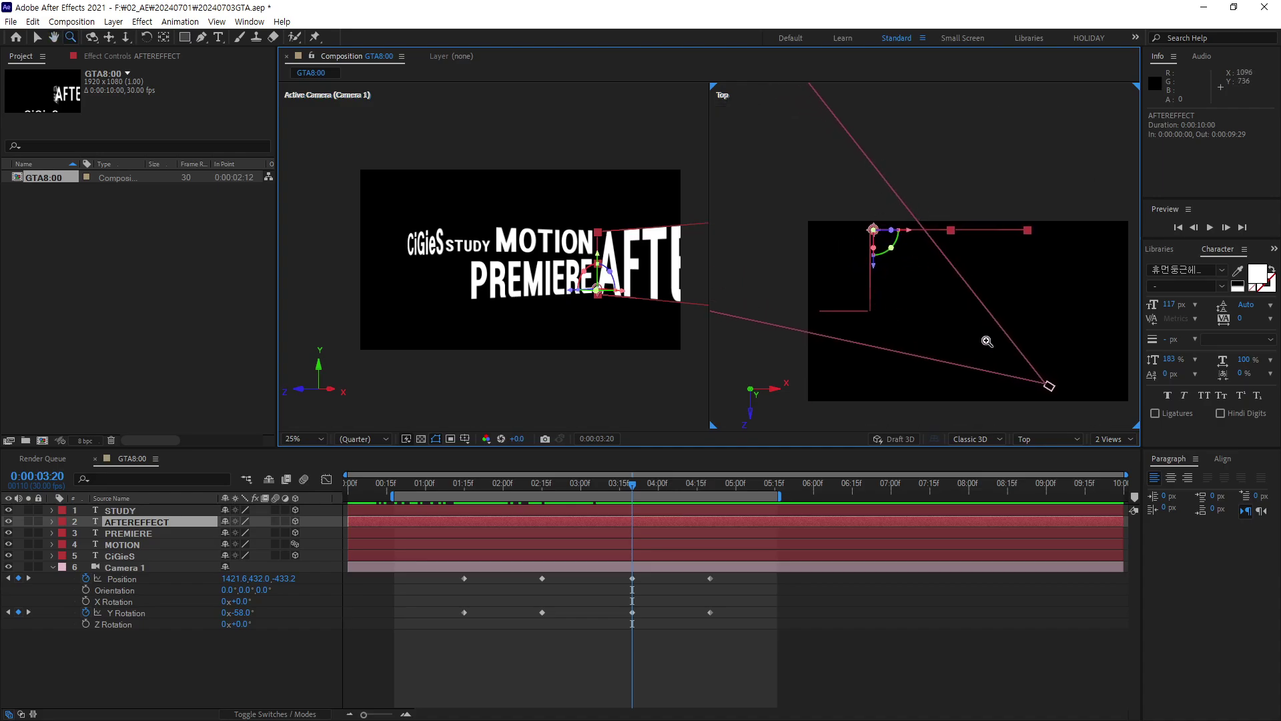
pyautogui.press('v')
pyautogui.moveTo(923, 307); pyautogui.dragTo(880, 296)
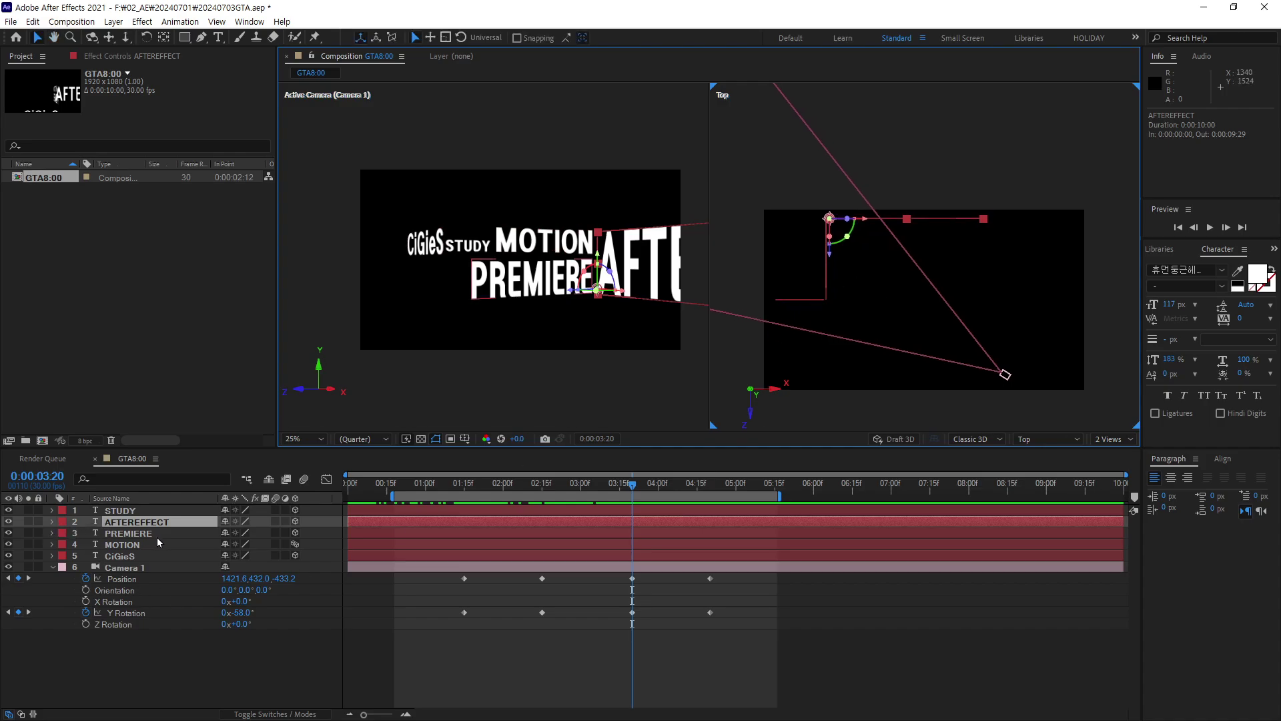
# Slide AFTEREFFECT to X 942 and key its Position 942.0,520.0,488.0 at 0:00:03:20.
pyautogui.press('p')
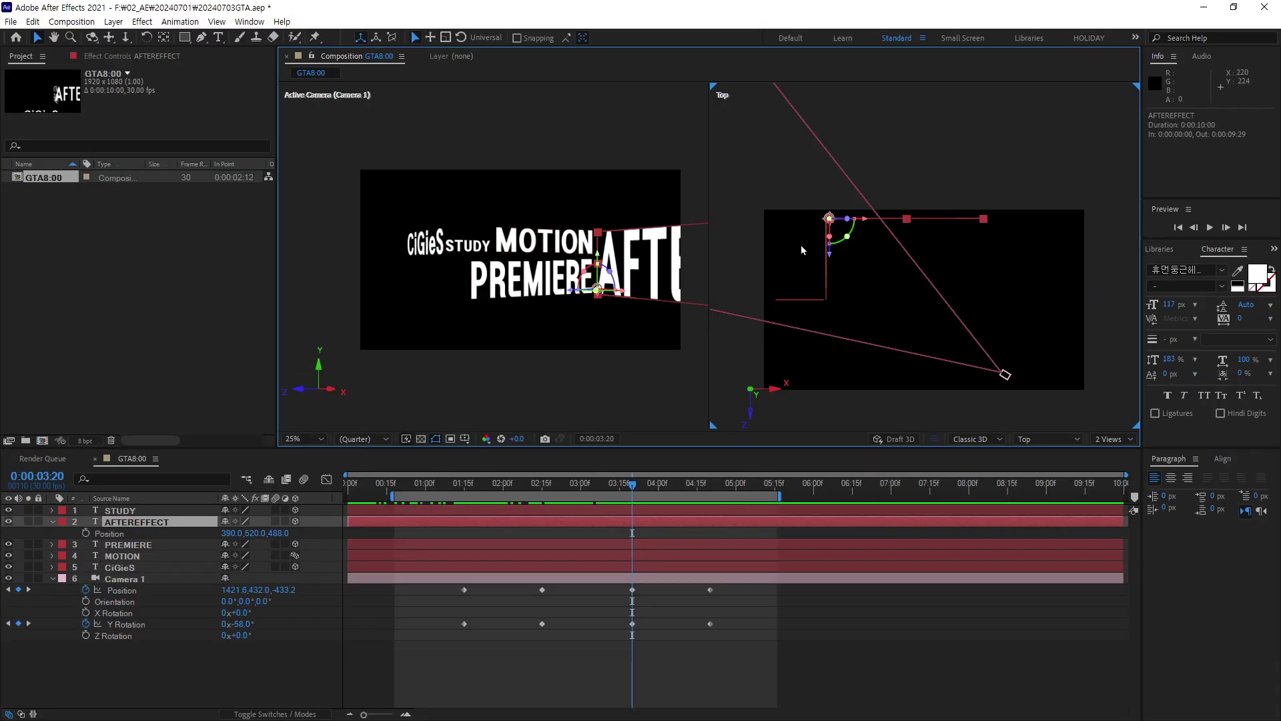
pyautogui.moveTo(866, 224); pyautogui.dragTo(959, 235)
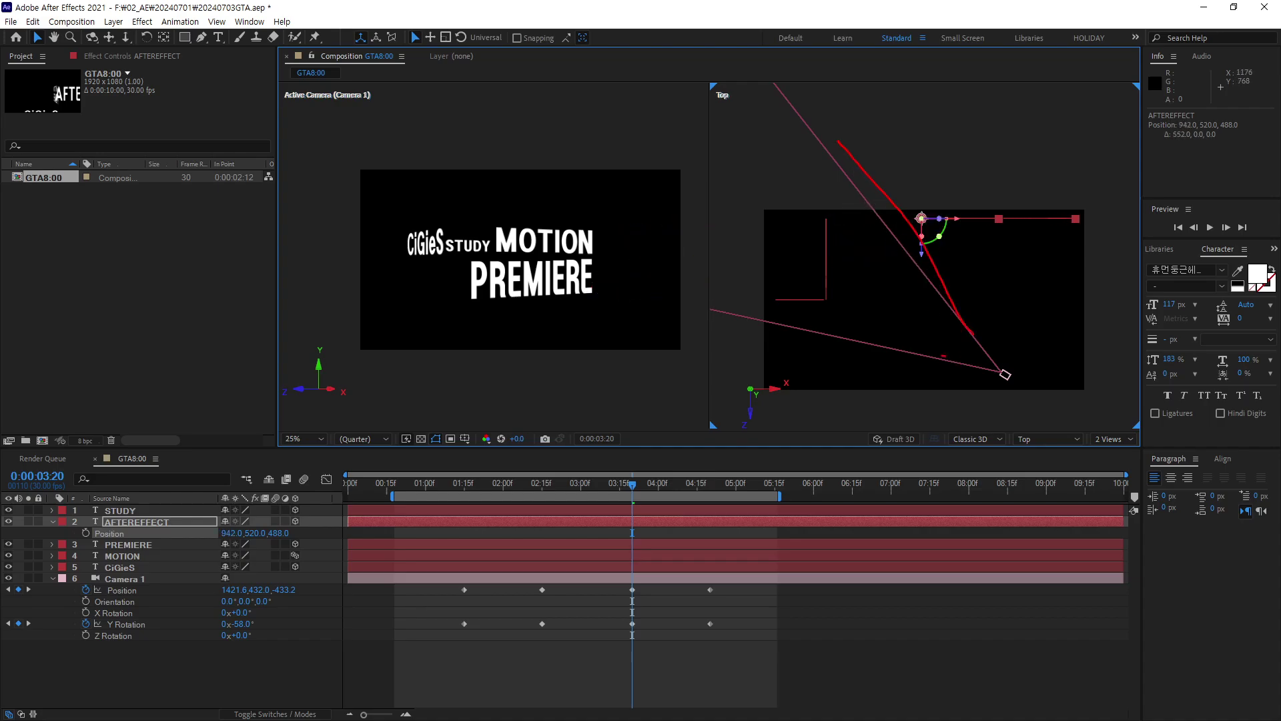
pyautogui.moveTo(944, 356); pyautogui.dragTo(667, 319)
pyautogui.moveTo(1082, 238); pyautogui.dragTo(1026, 156)
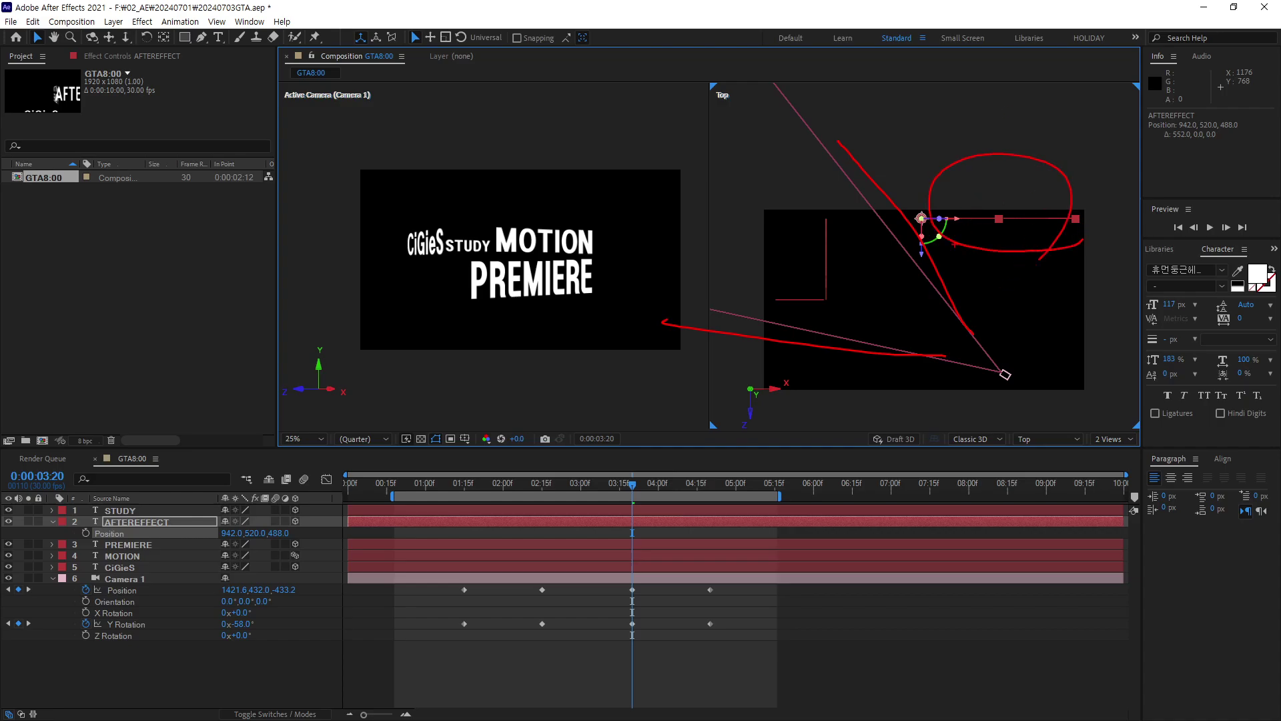
pyautogui.press('Escape')
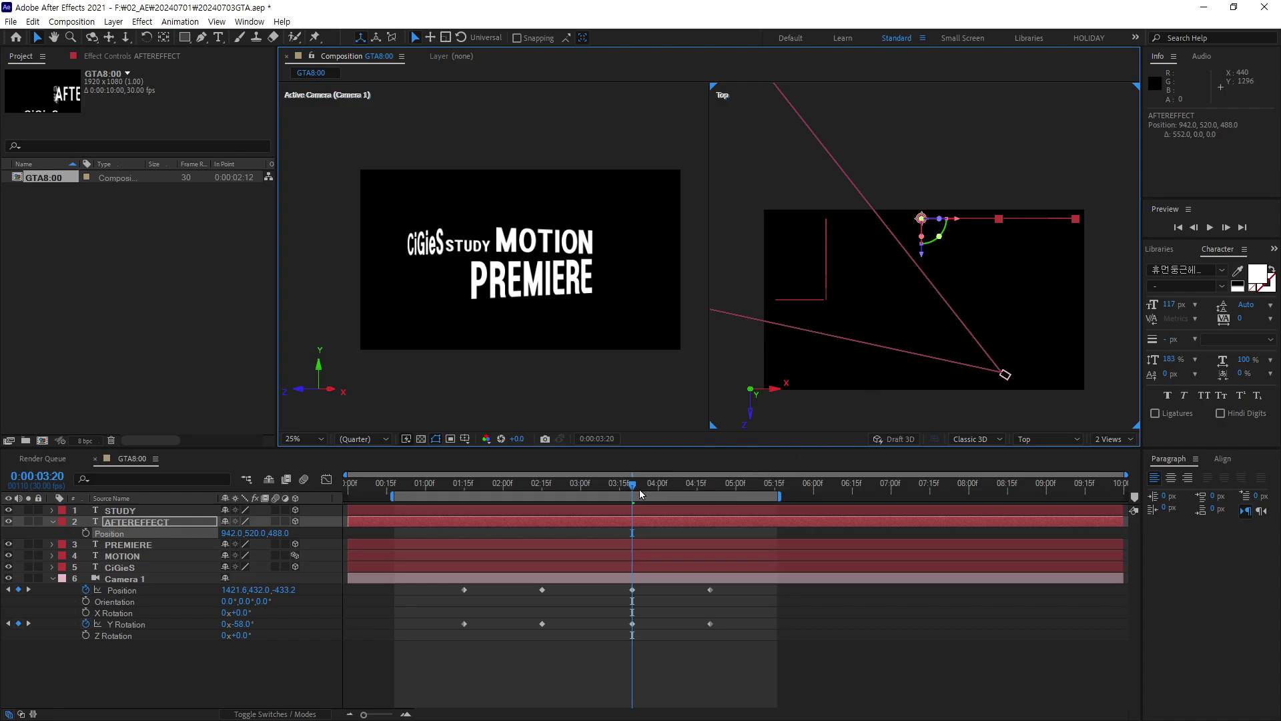
pyautogui.moveTo(633, 492)
pyautogui.mouseDown()
pyautogui.moveTo(678, 494)
pyautogui.moveTo(633, 502)
pyautogui.mouseUp()
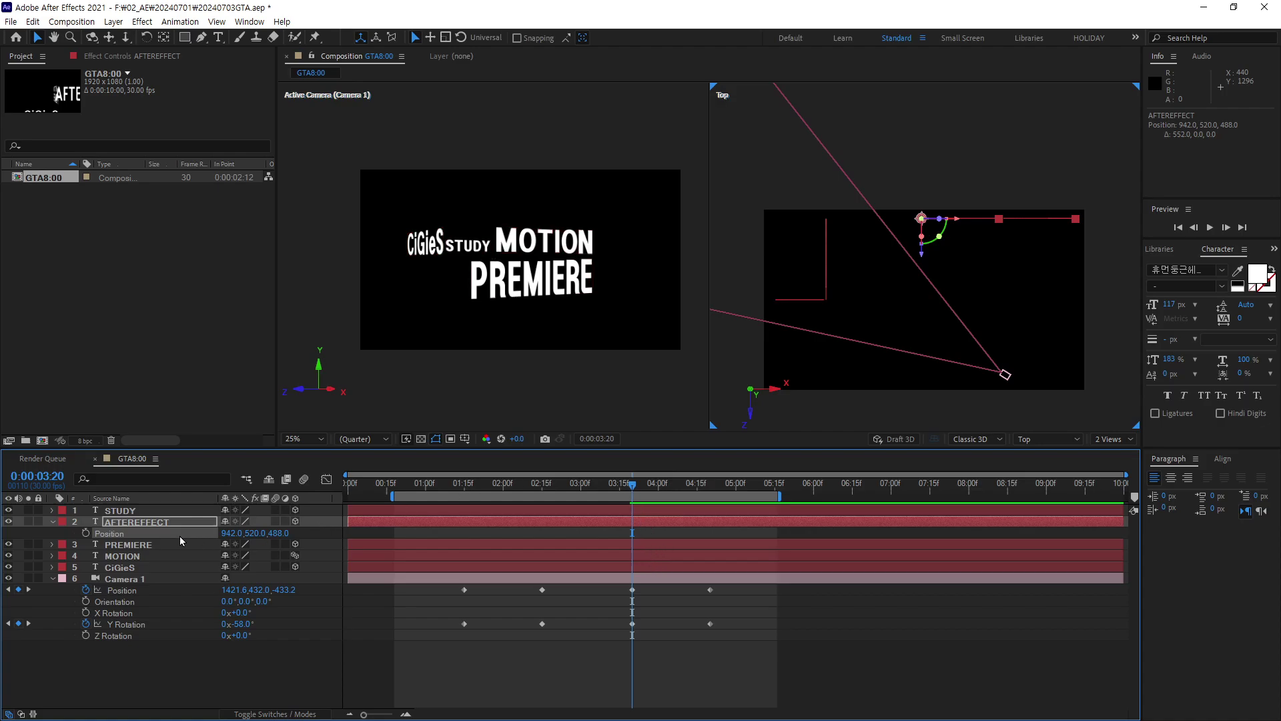
pyautogui.click(86, 533)
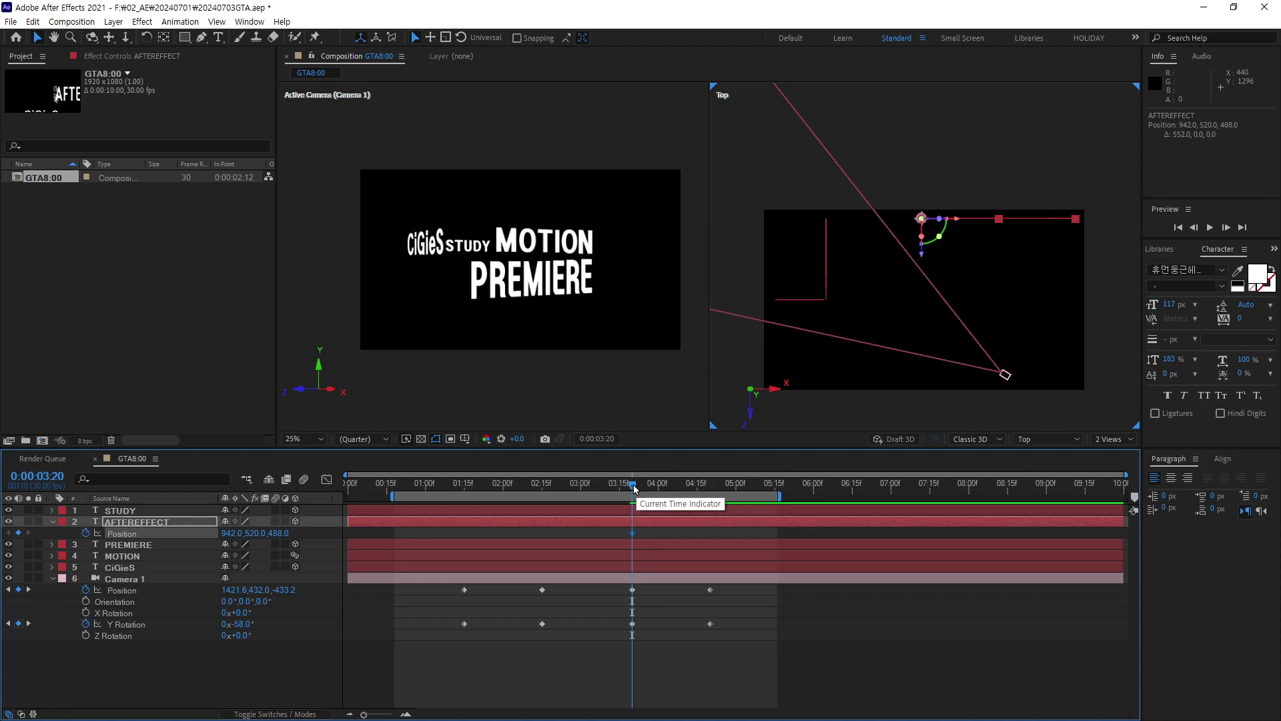
# At 0:00:04:10, slide AFTEREFFECT left to X 402 for a second Position keyframe, then preview.
pyautogui.moveTo(634, 485); pyautogui.dragTo(631, 491)
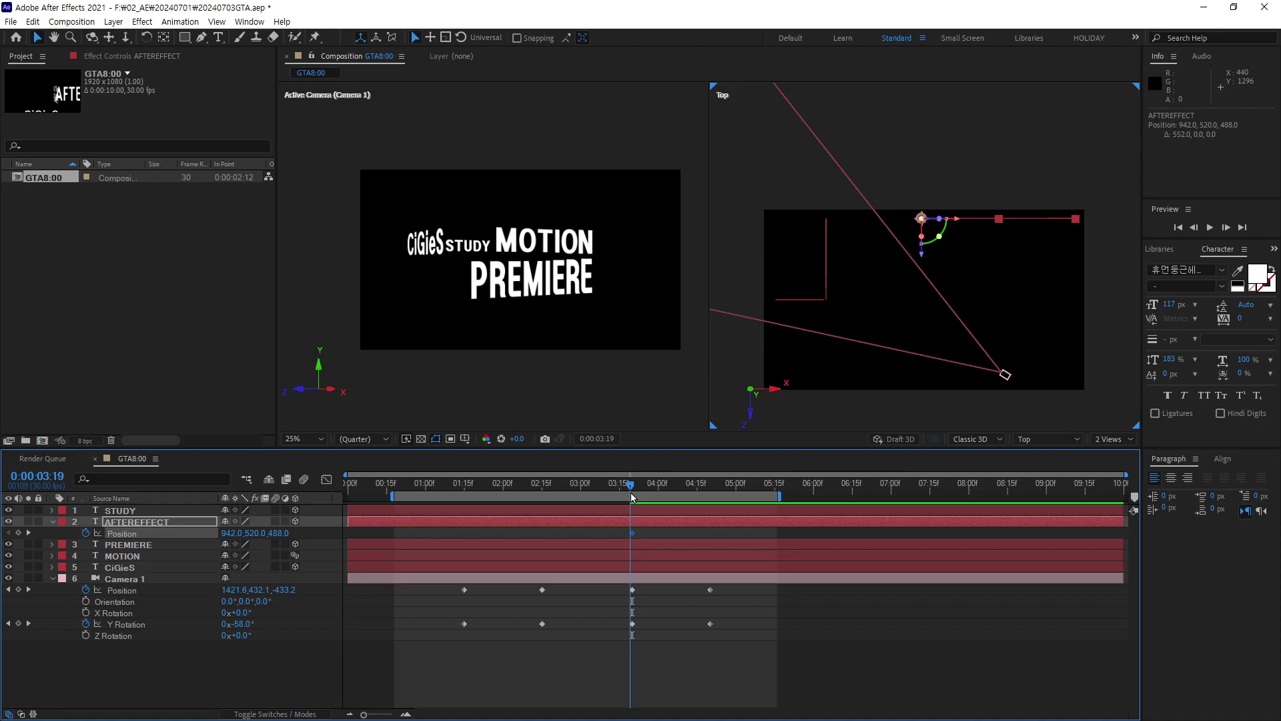
pyautogui.moveTo(630, 491); pyautogui.dragTo(685, 510)
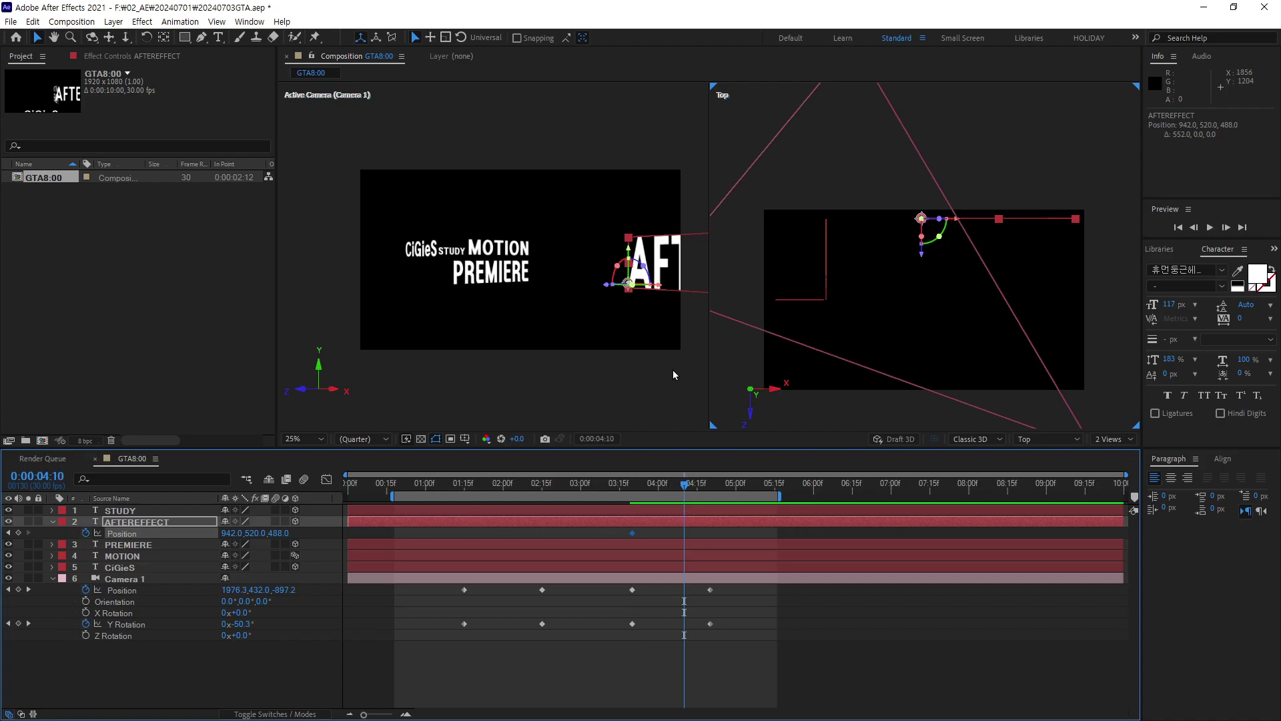
pyautogui.moveTo(959, 225); pyautogui.dragTo(863, 230)
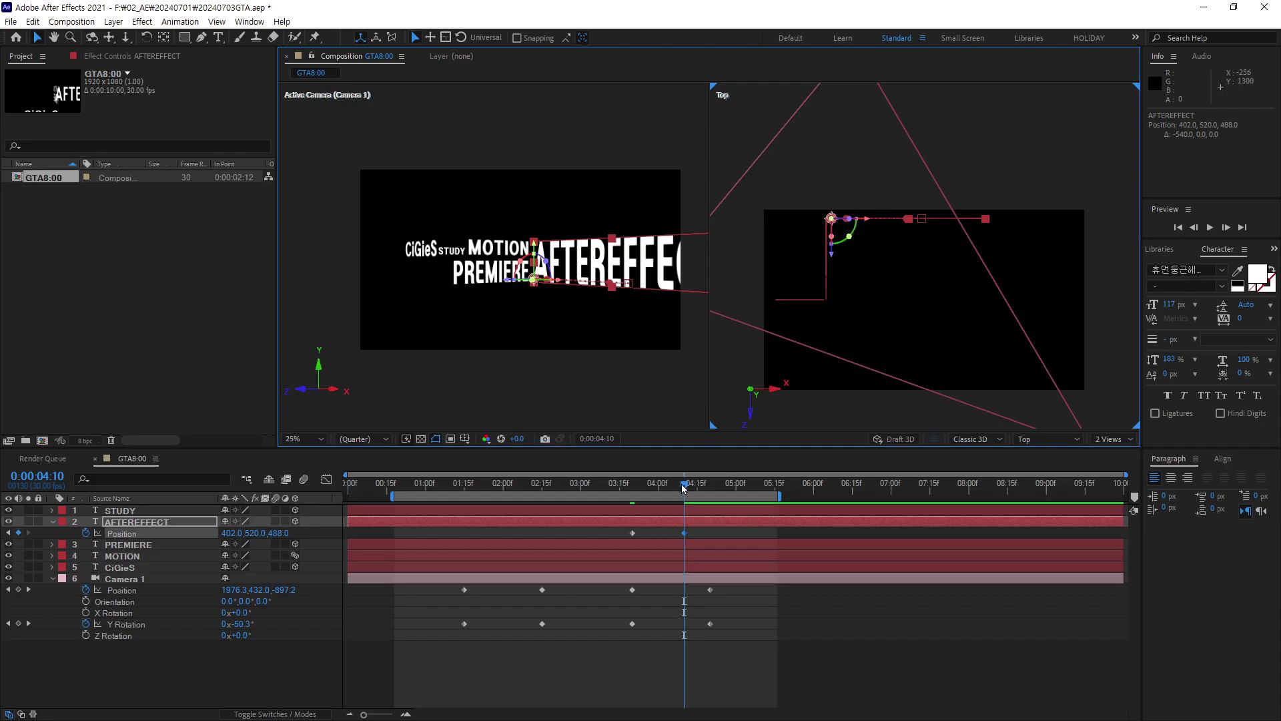
pyautogui.moveTo(683, 488); pyautogui.dragTo(559, 500)
pyautogui.press('space')
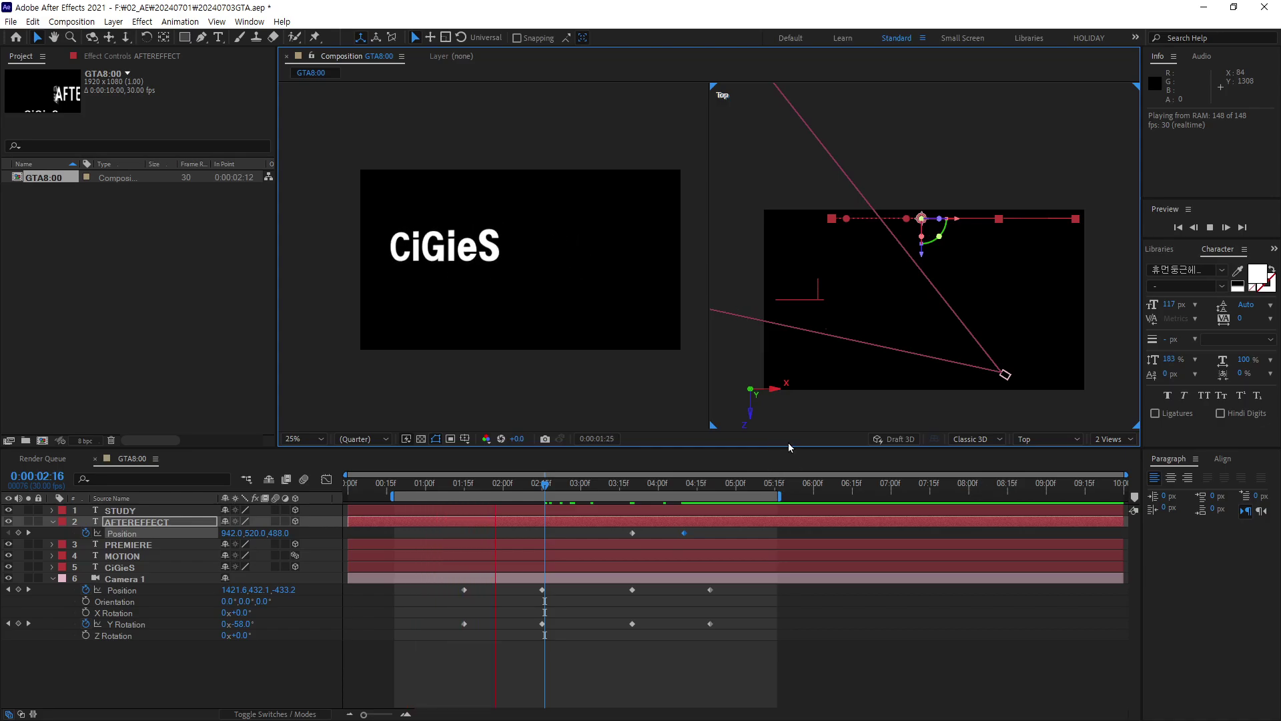
# Stop the preview, jump to 02:25, scrub to 03:26 and select the AFTEREFFECT layer.
pyautogui.click(504, 483)
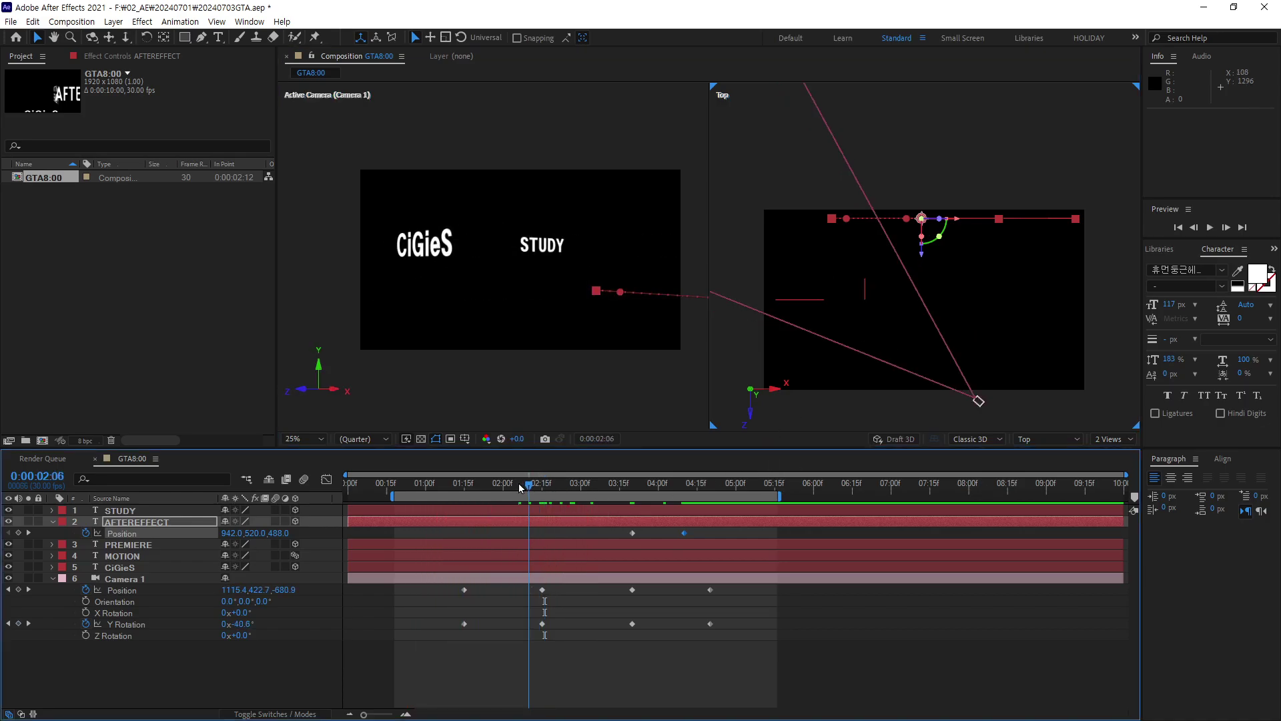
pyautogui.click(568, 483)
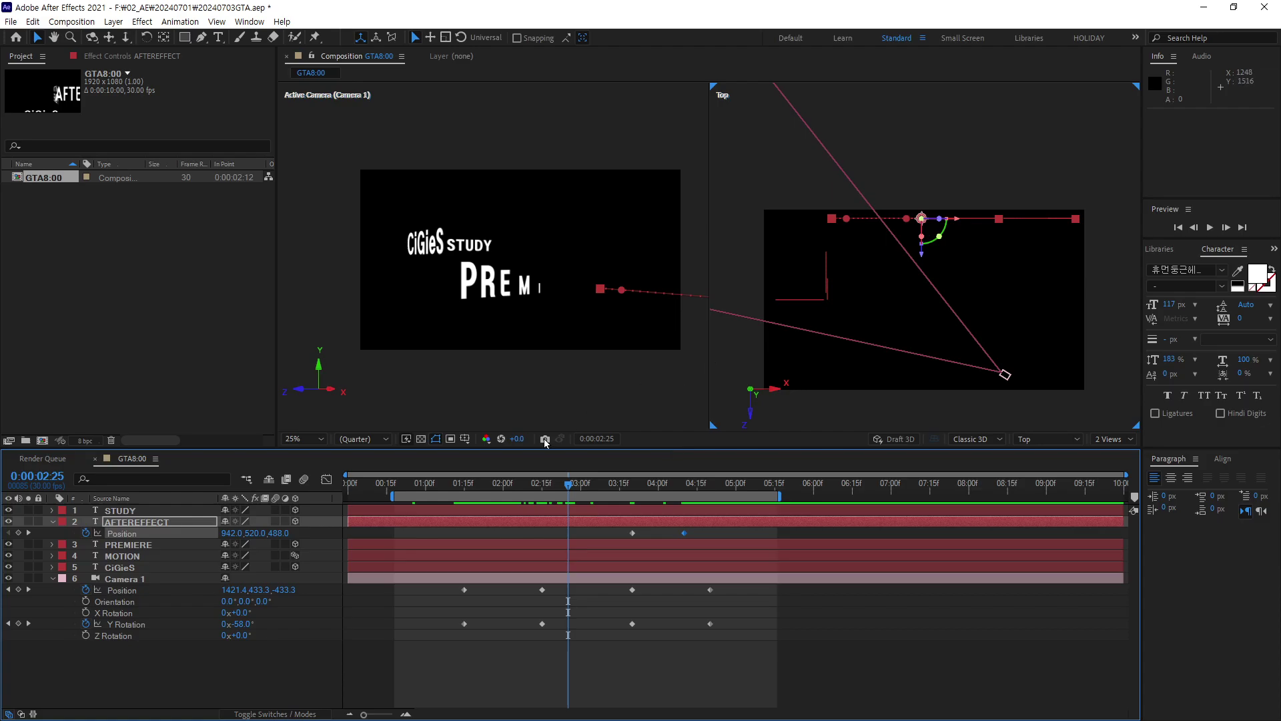
pyautogui.moveTo(568, 491)
pyautogui.mouseDown()
pyautogui.moveTo(504, 498)
pyautogui.moveTo(648, 493)
pyautogui.mouseUp()
pyautogui.click(159, 527)
# Give AFTEREFFECT's 04:10 Position keyframe zero incoming speed so it eases in, then preview.
pyautogui.click(326, 479)
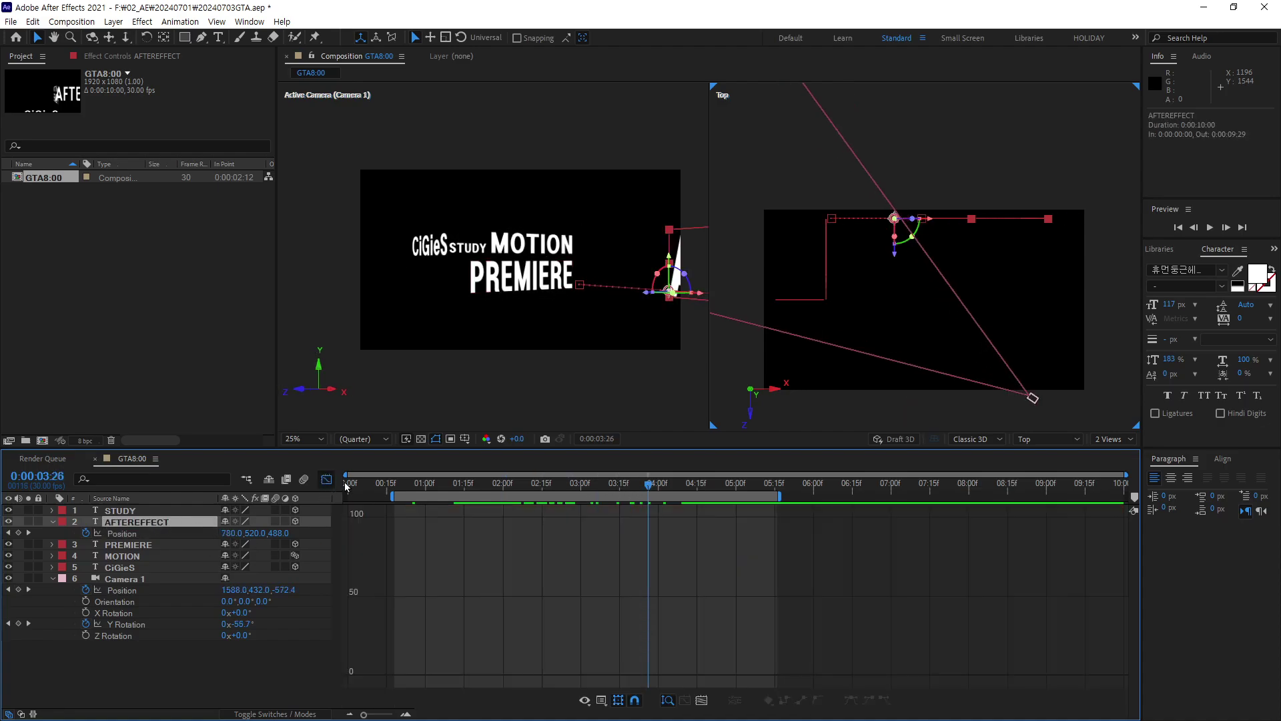
pyautogui.click(131, 533)
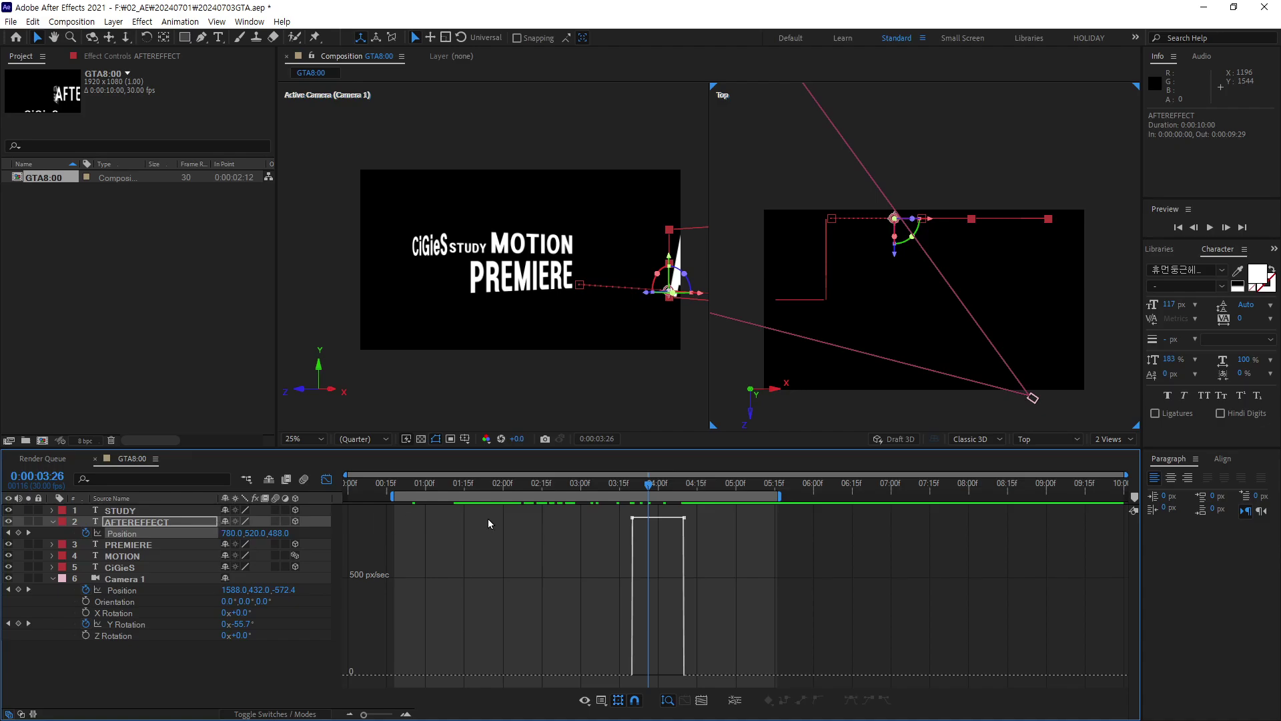
pyautogui.click(413, 714)
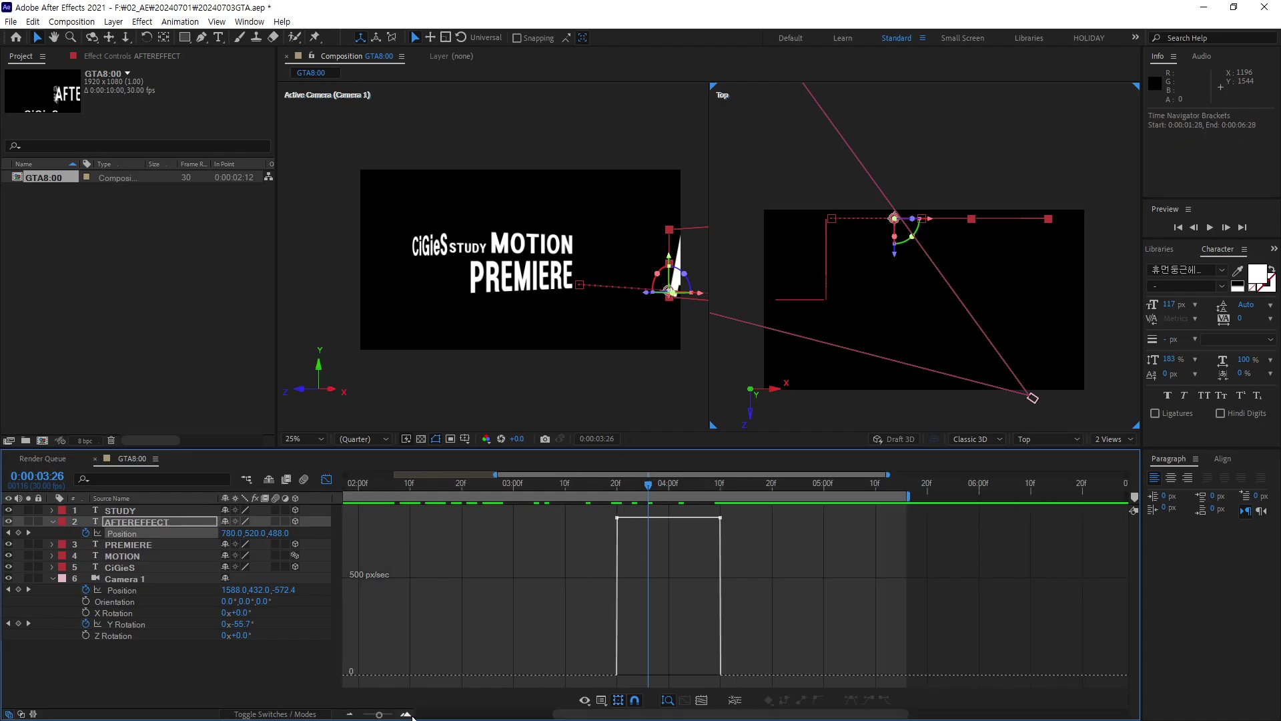
pyautogui.doubleClick(616, 518)
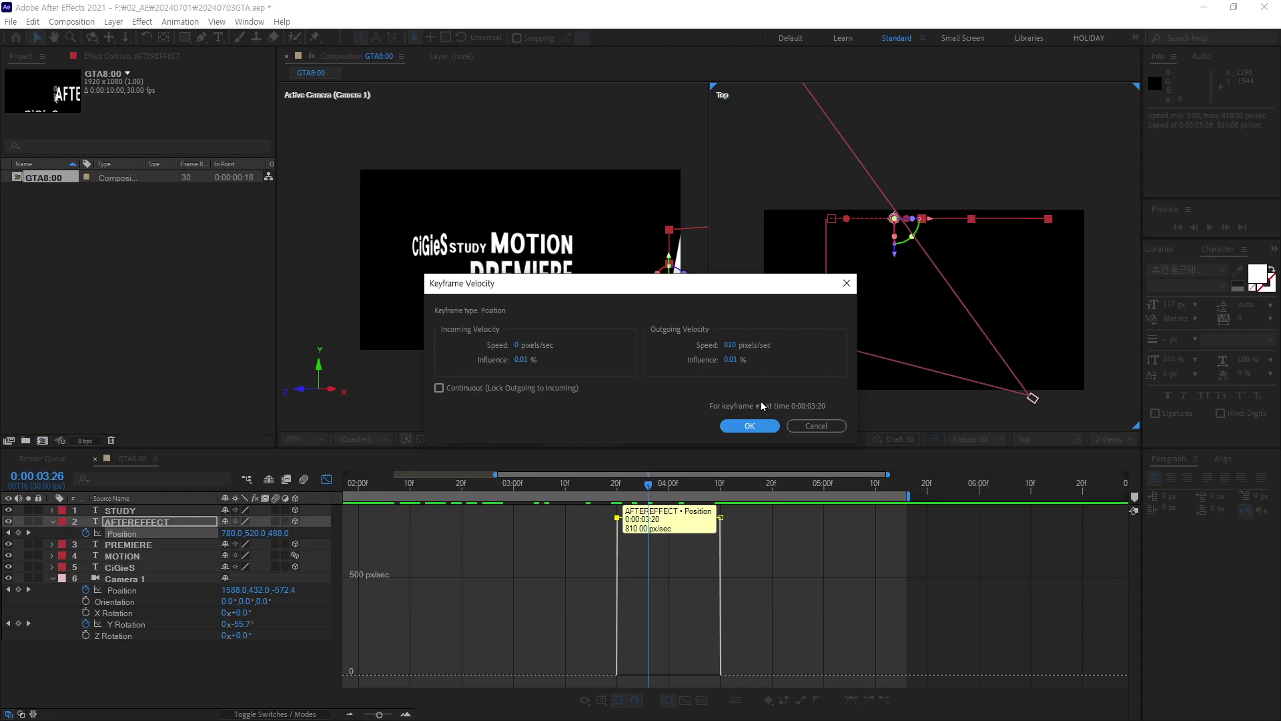
pyautogui.click(750, 426)
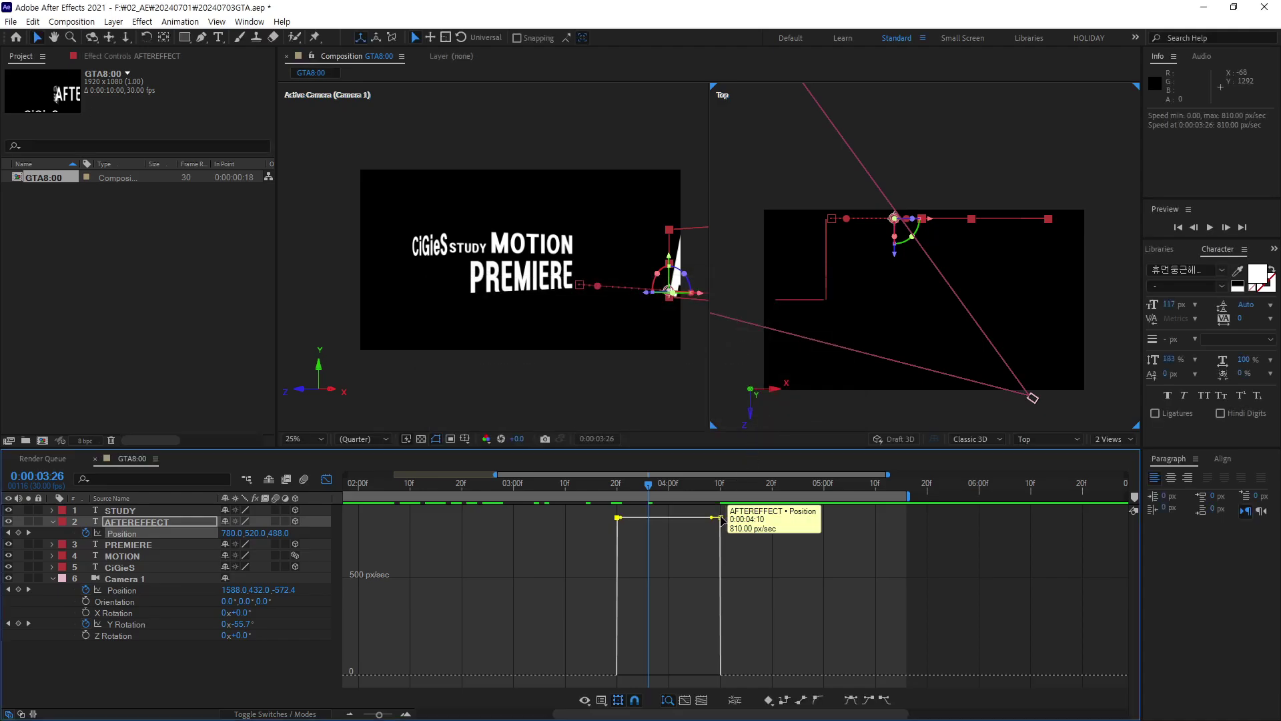
pyautogui.doubleClick(720, 518)
pyautogui.click(523, 346)
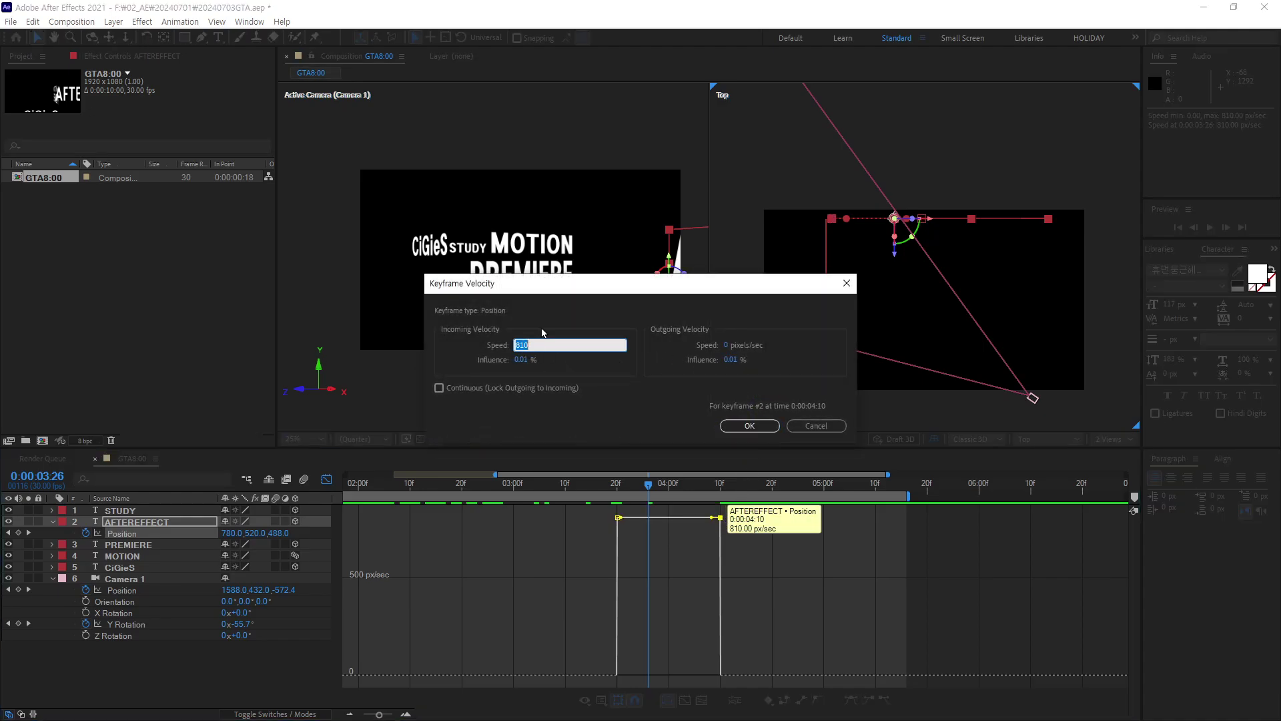
pyautogui.press('Return')
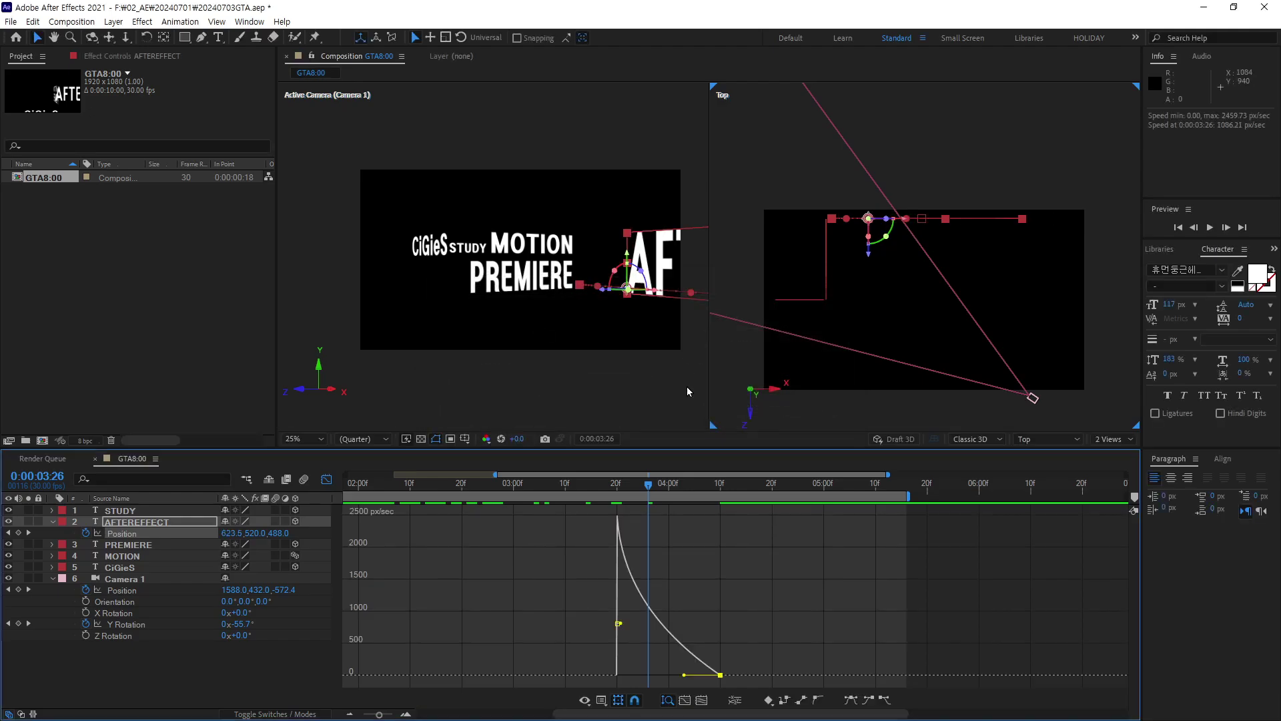
pyautogui.press('space')
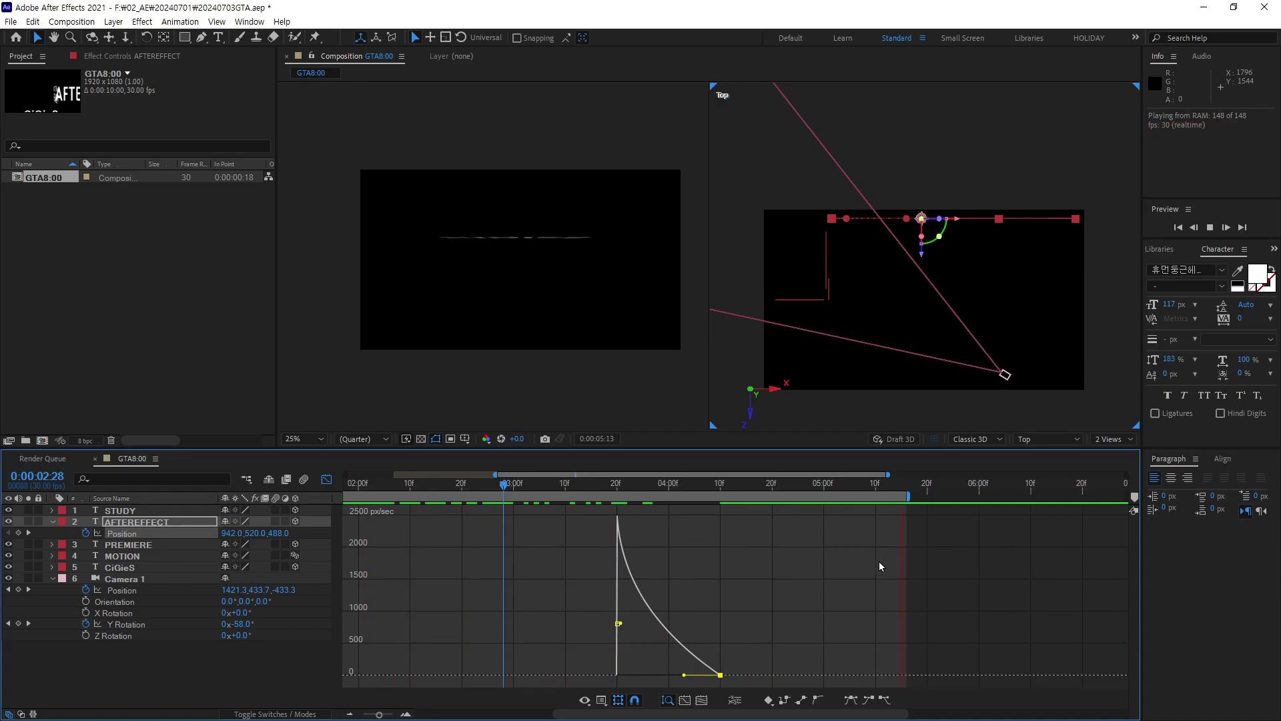
# Show Camera 1's Position speed graph and stop the preview.
pyautogui.click(124, 589)
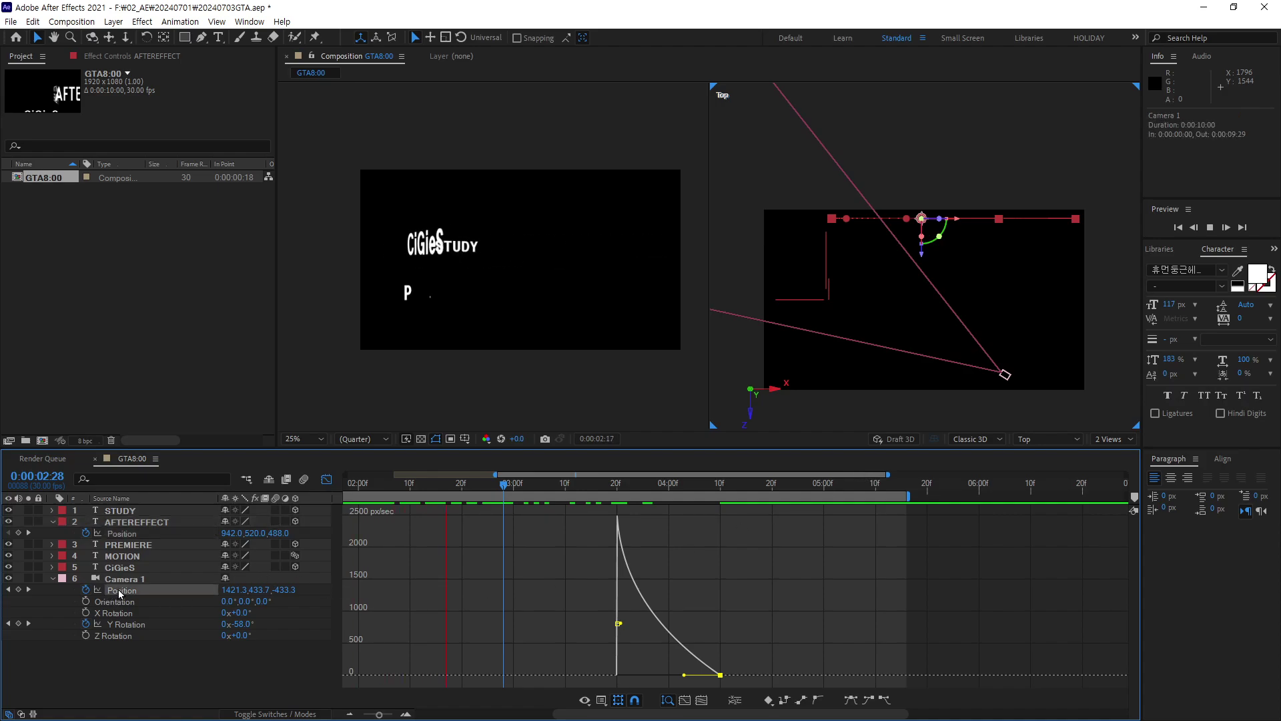
pyautogui.click(126, 624)
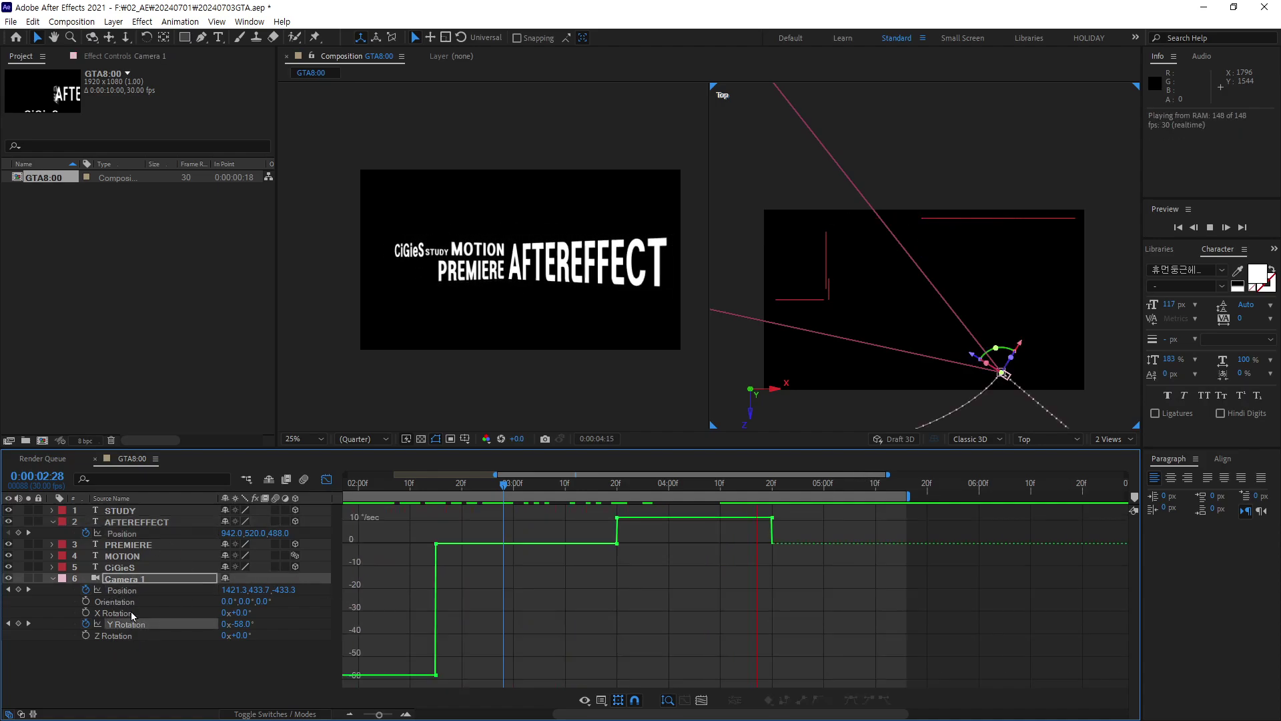
pyautogui.click(122, 590)
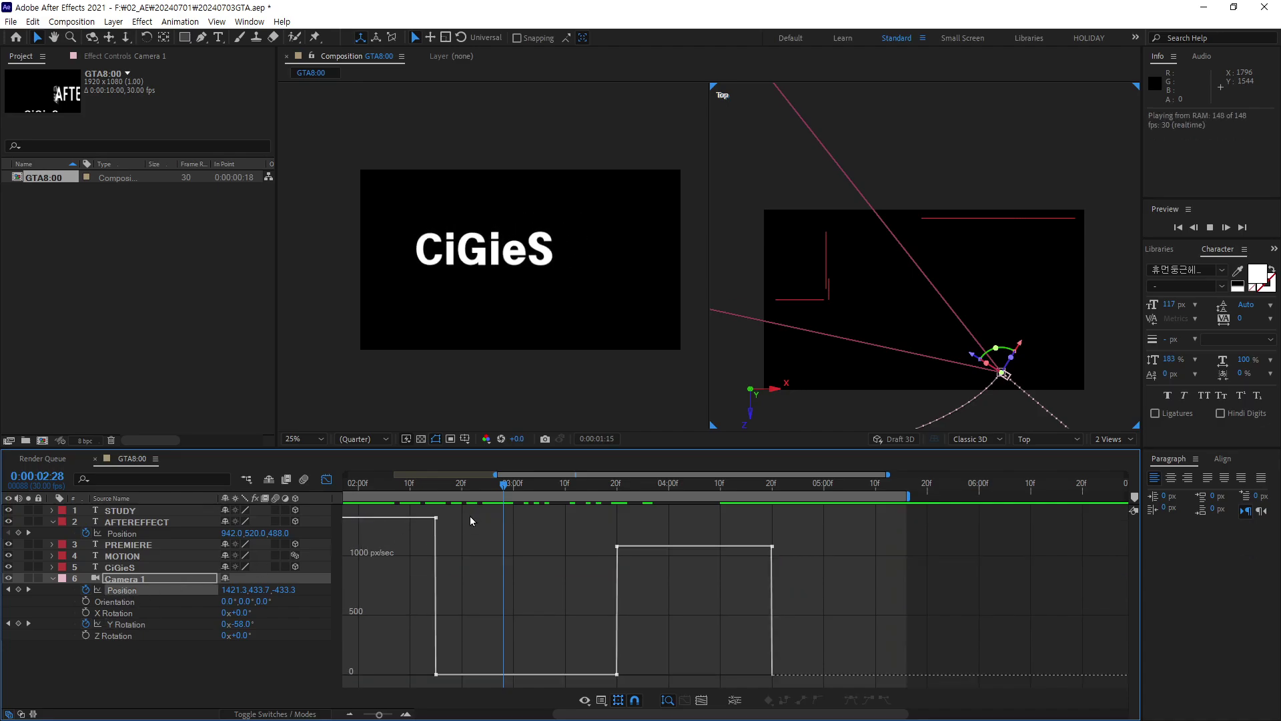
pyautogui.press('space')
pyautogui.press('space')
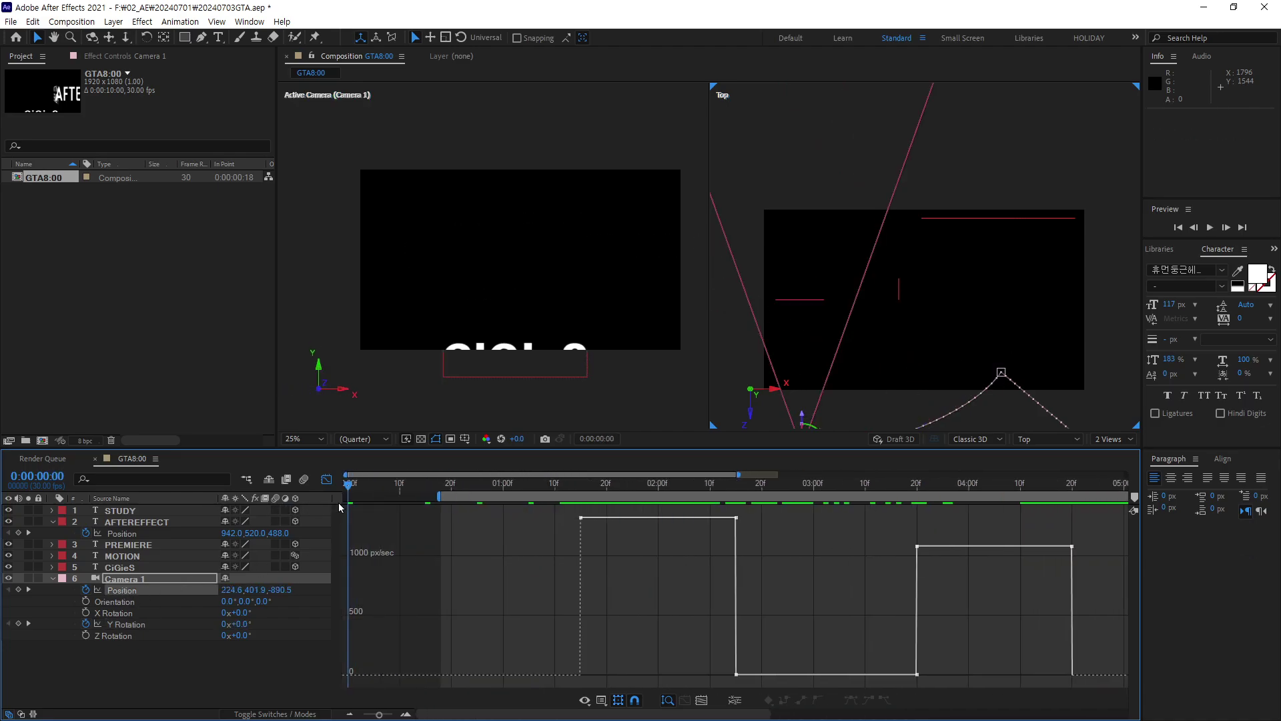
# Give Camera 1's 02:15 Position keyframe 0 incoming speed and 70% influence.
pyautogui.click(580, 518)
pyautogui.doubleClick(581, 518)
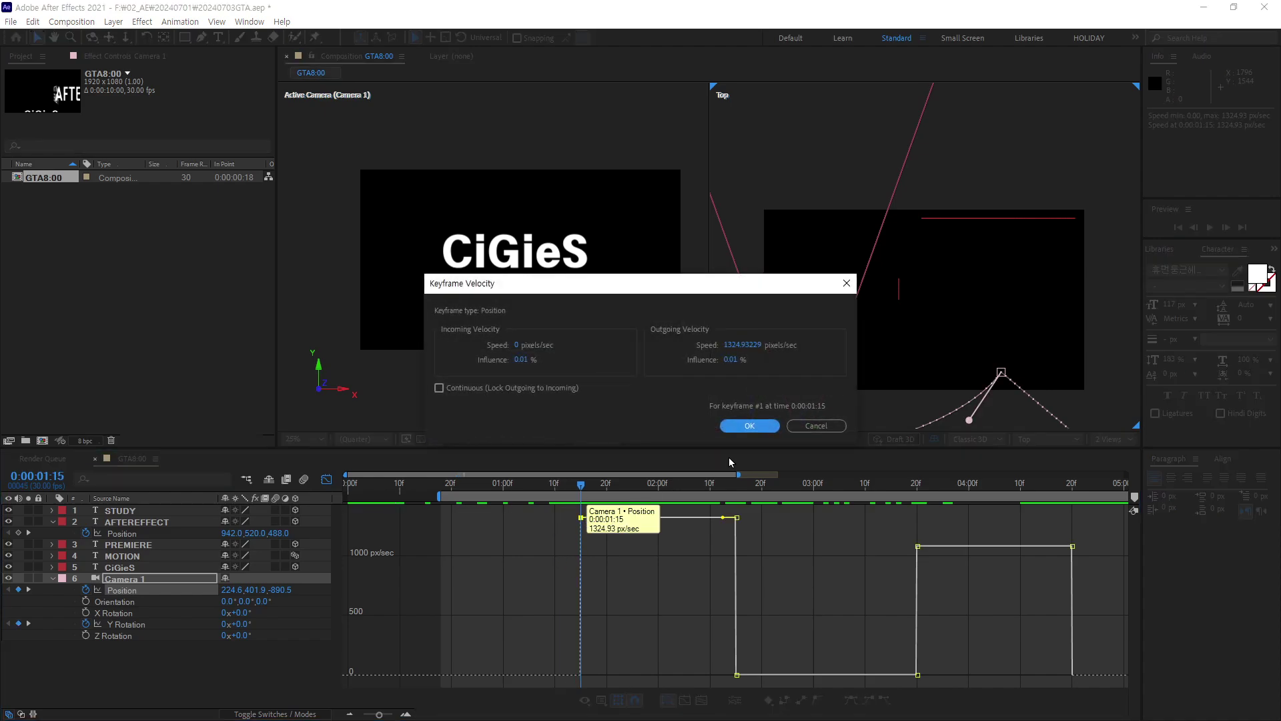
pyautogui.click(749, 425)
pyautogui.click(736, 518)
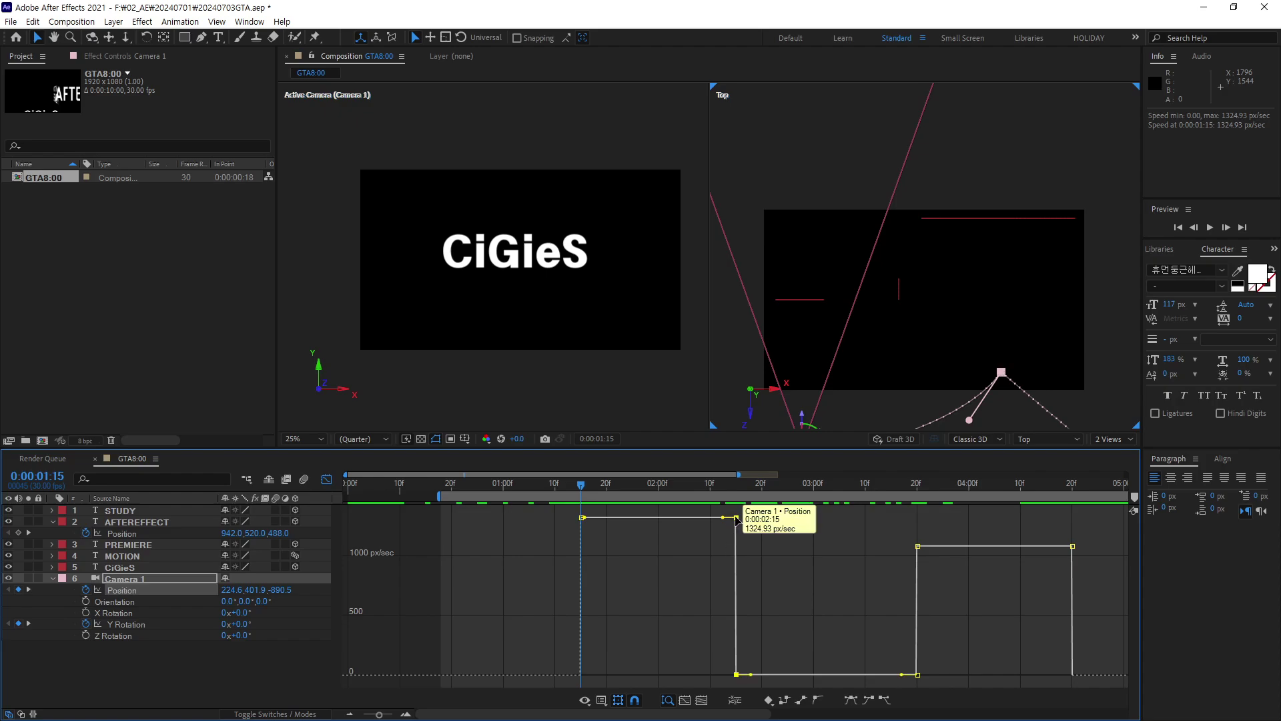
pyautogui.doubleClick(736, 517)
pyautogui.click(532, 346)
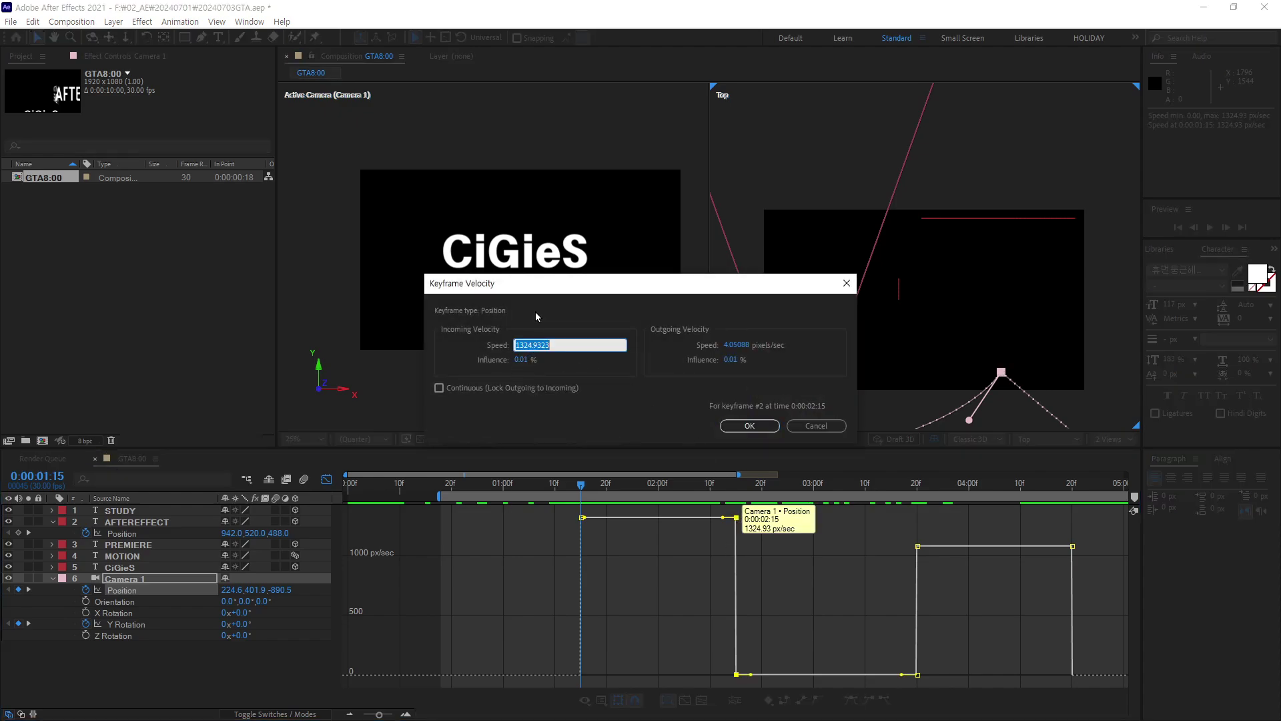
pyautogui.press('Tab')
pyautogui.write('7')
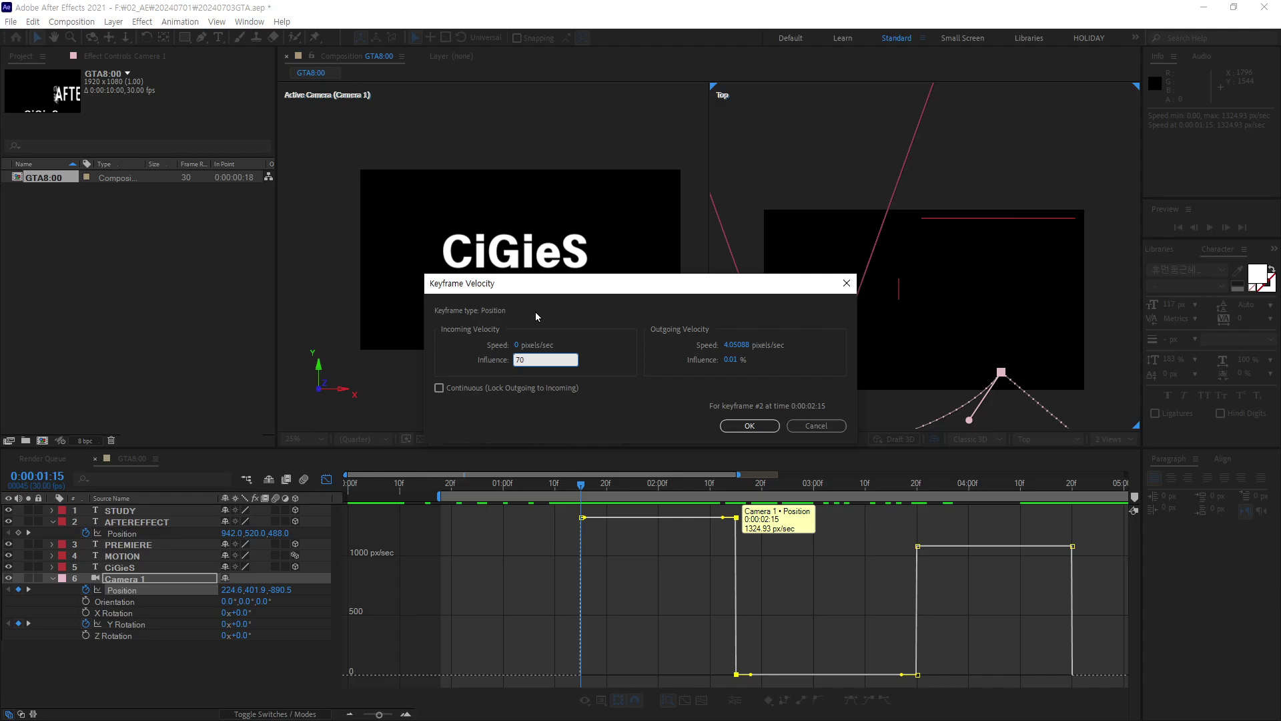
pyautogui.press('Return')
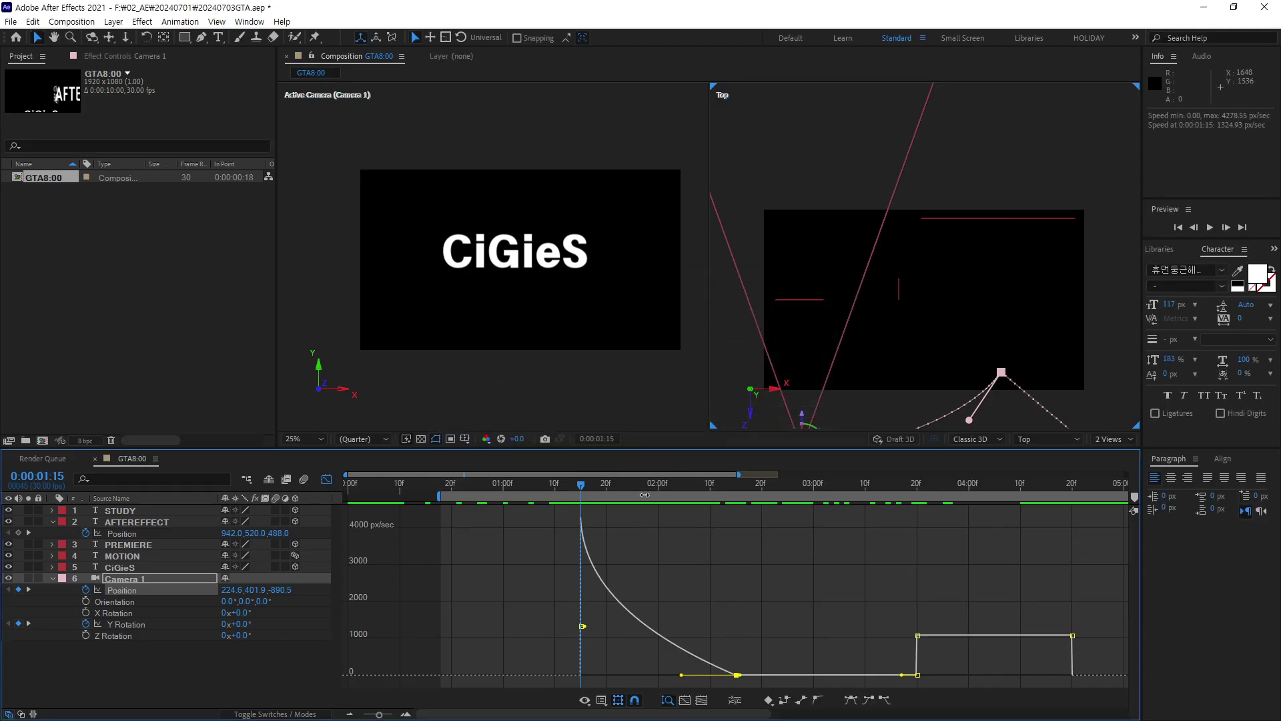
# Ease Camera 1's Y Rotation into its 02:15 keyframe, then preview and return to 01:15.
pyautogui.click(130, 624)
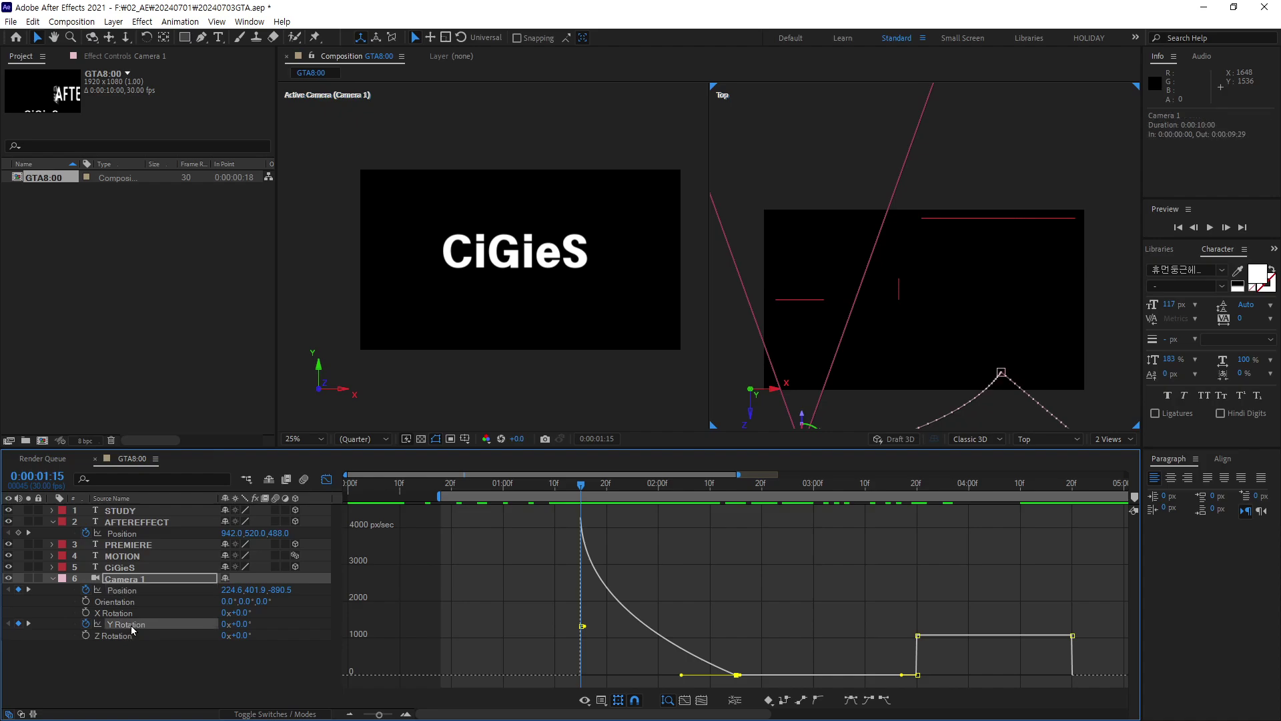
pyautogui.click(581, 676)
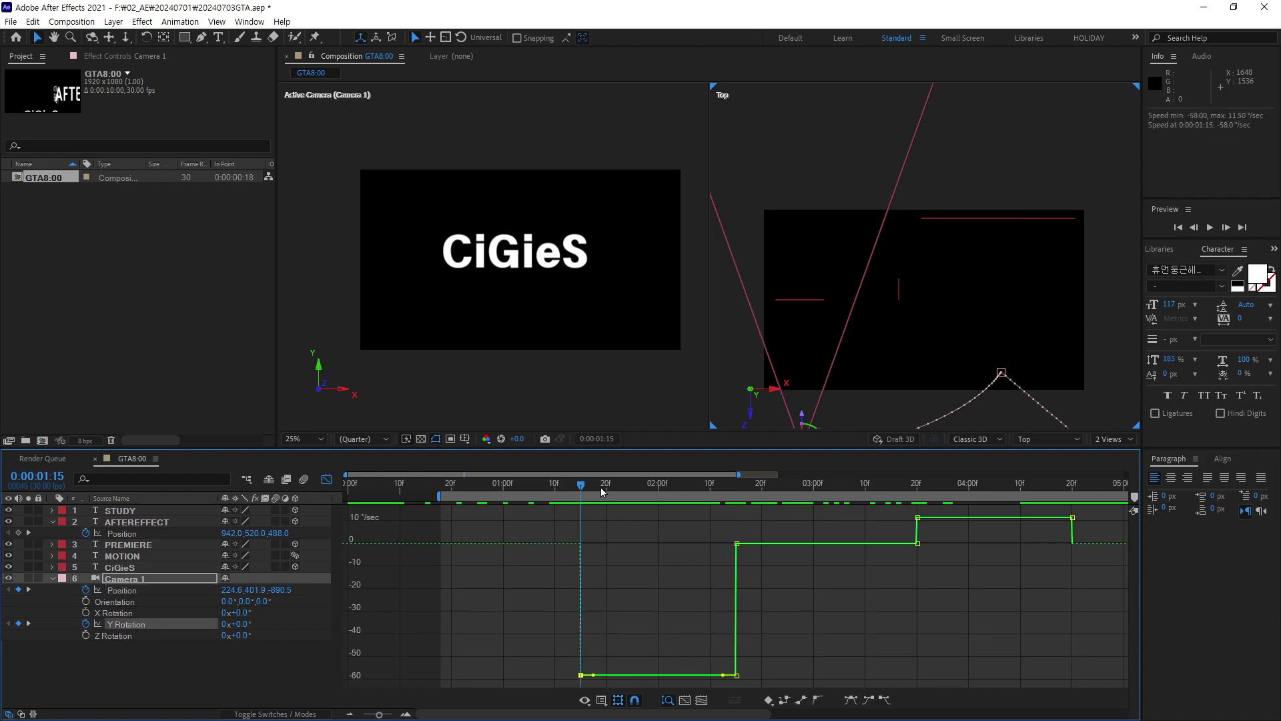
pyautogui.hotkey('ctrl', 'shift', 'k')
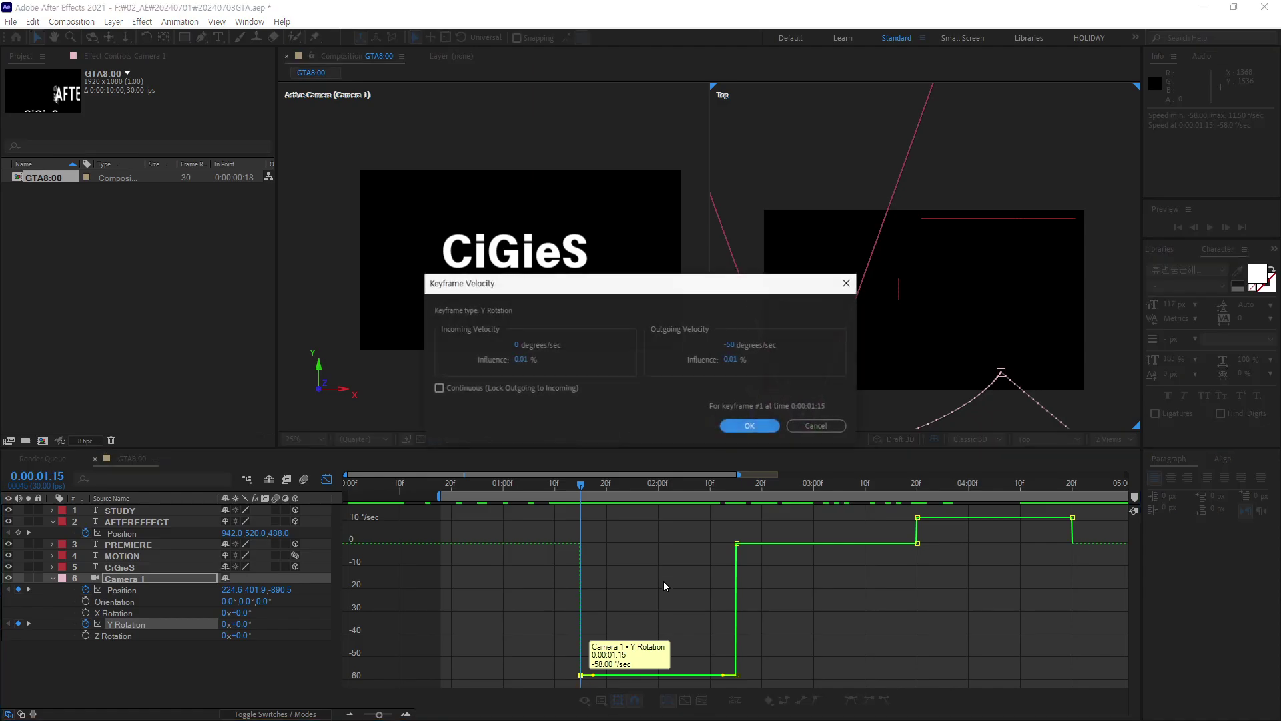
pyautogui.click(758, 426)
pyautogui.click(736, 675)
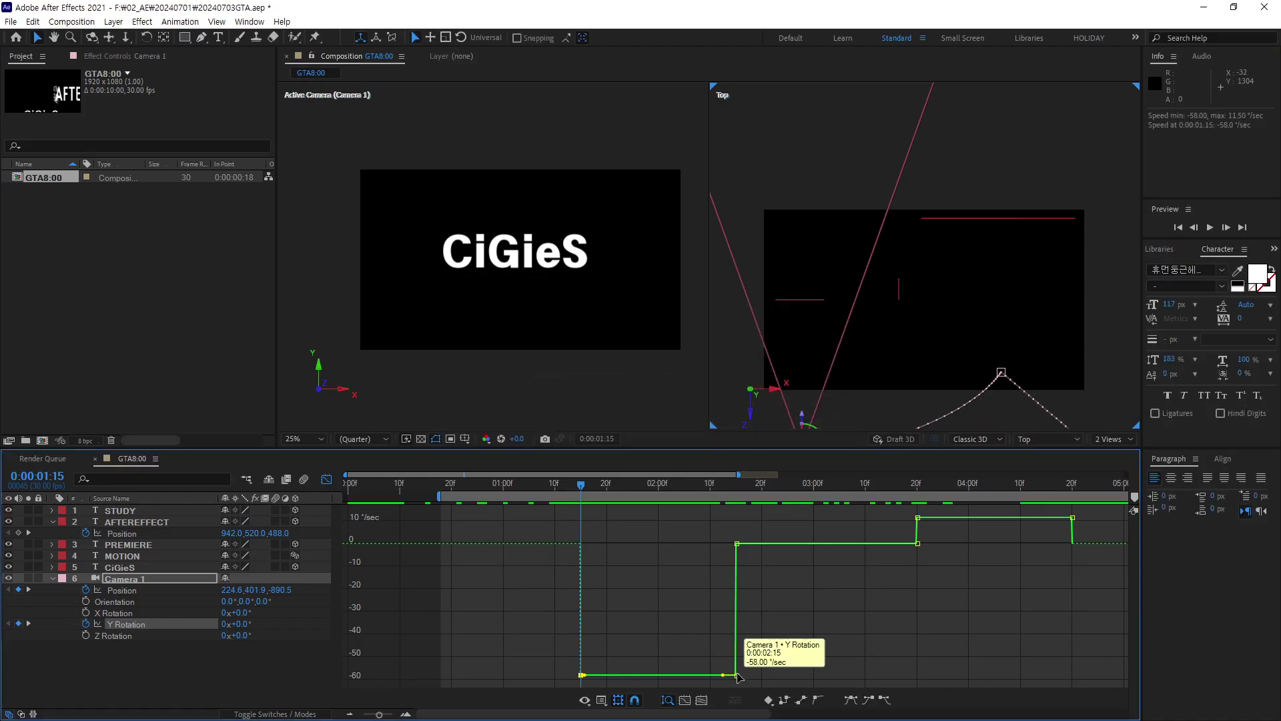
pyautogui.hotkey('ctrl', 'shift', 'k')
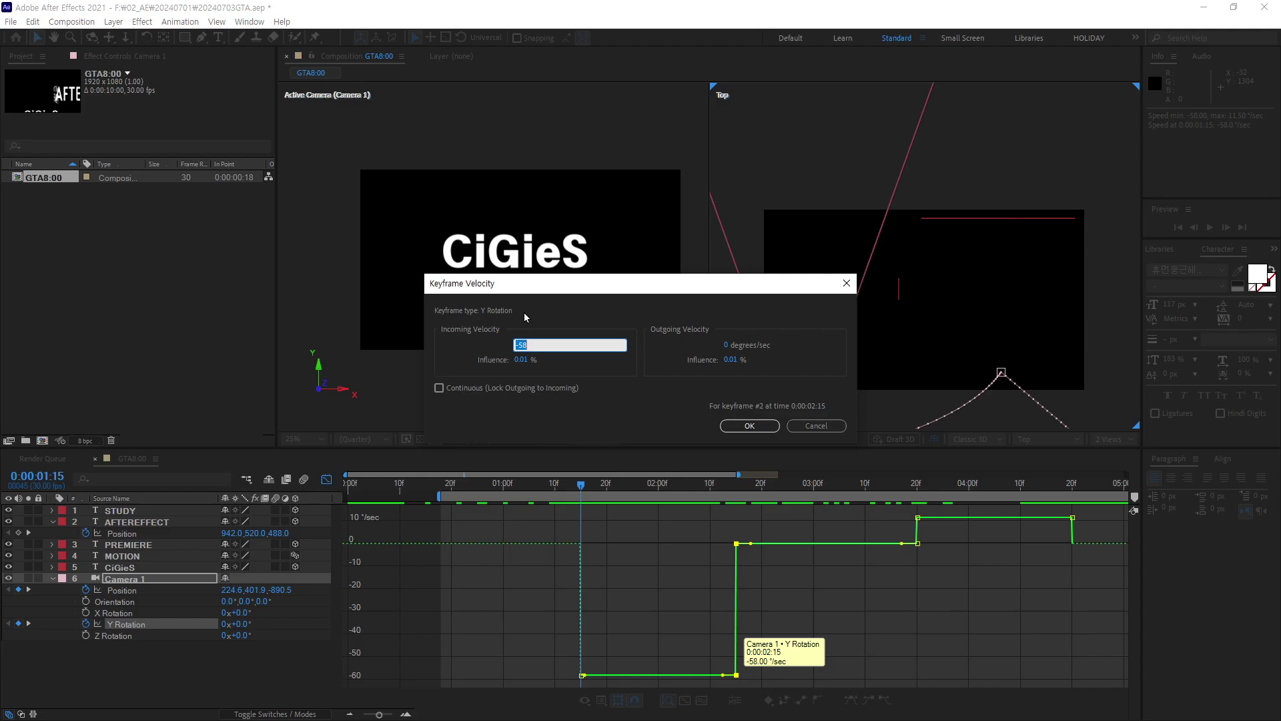
pyautogui.press('Tab')
pyautogui.press('Return')
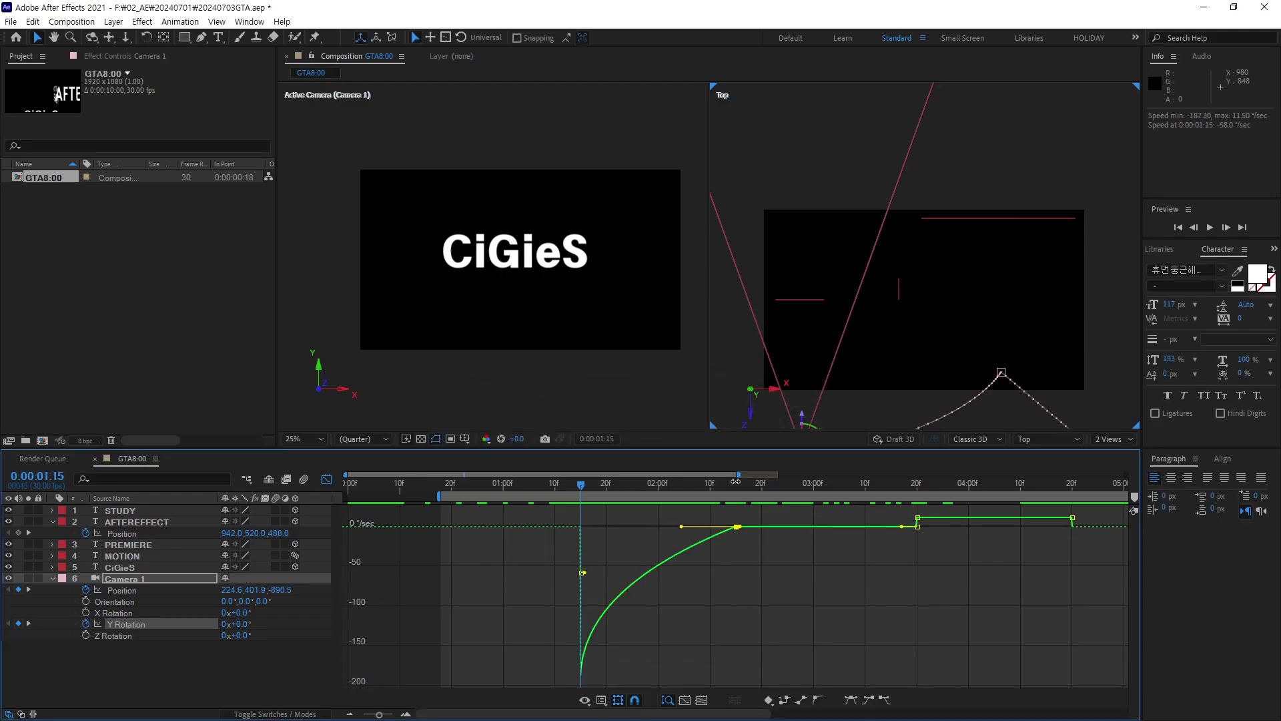
pyautogui.press('space')
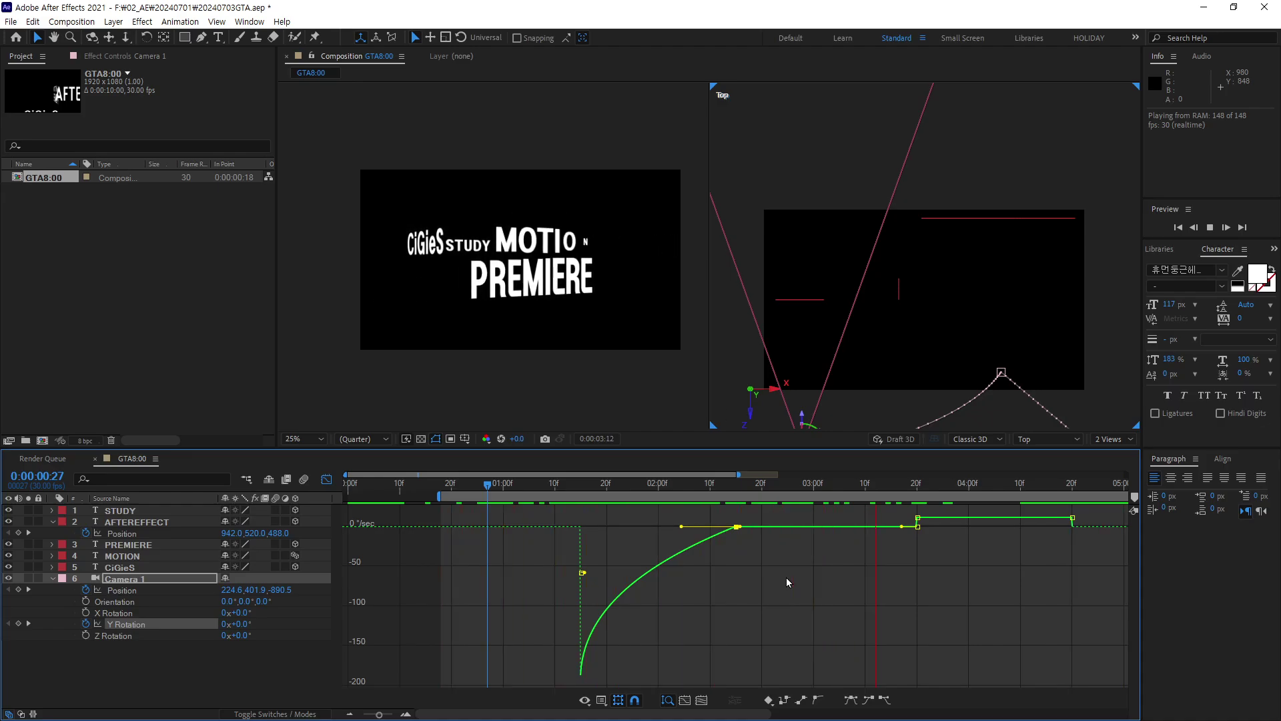
pyautogui.press('space')
pyautogui.moveTo(739, 487); pyautogui.dragTo(582, 489)
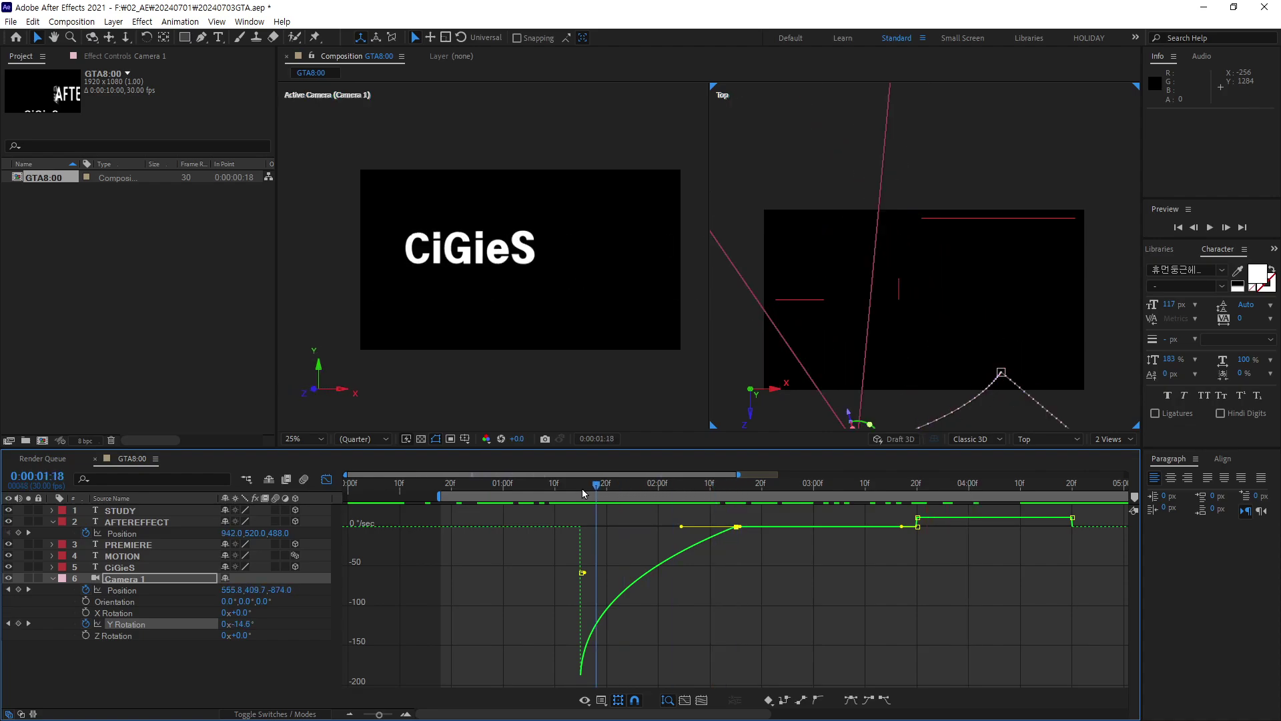
# Give Camera 1's 04:20 Position keyframe 0 incoming speed and 70% influence.
pyautogui.click(136, 591)
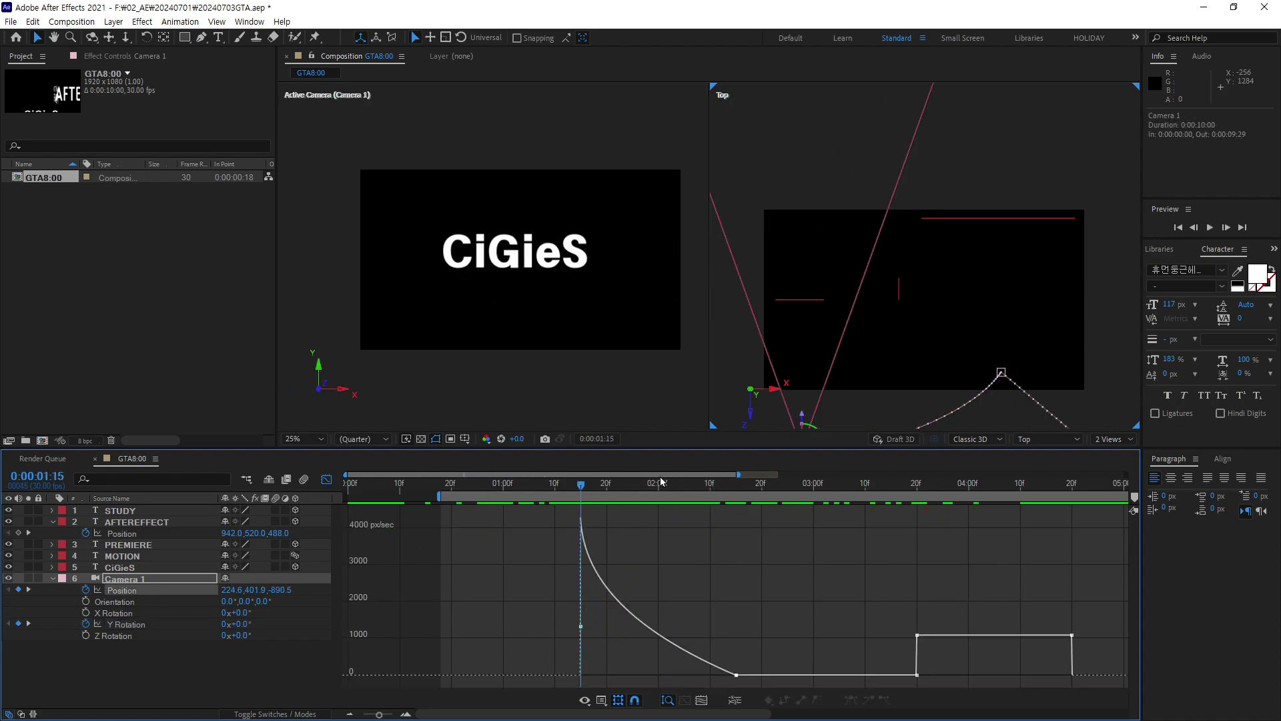
pyautogui.hscroll(4, 878, 587)
pyautogui.hscroll(8, 749, 589)
pyautogui.hscroll(1, 506, 581)
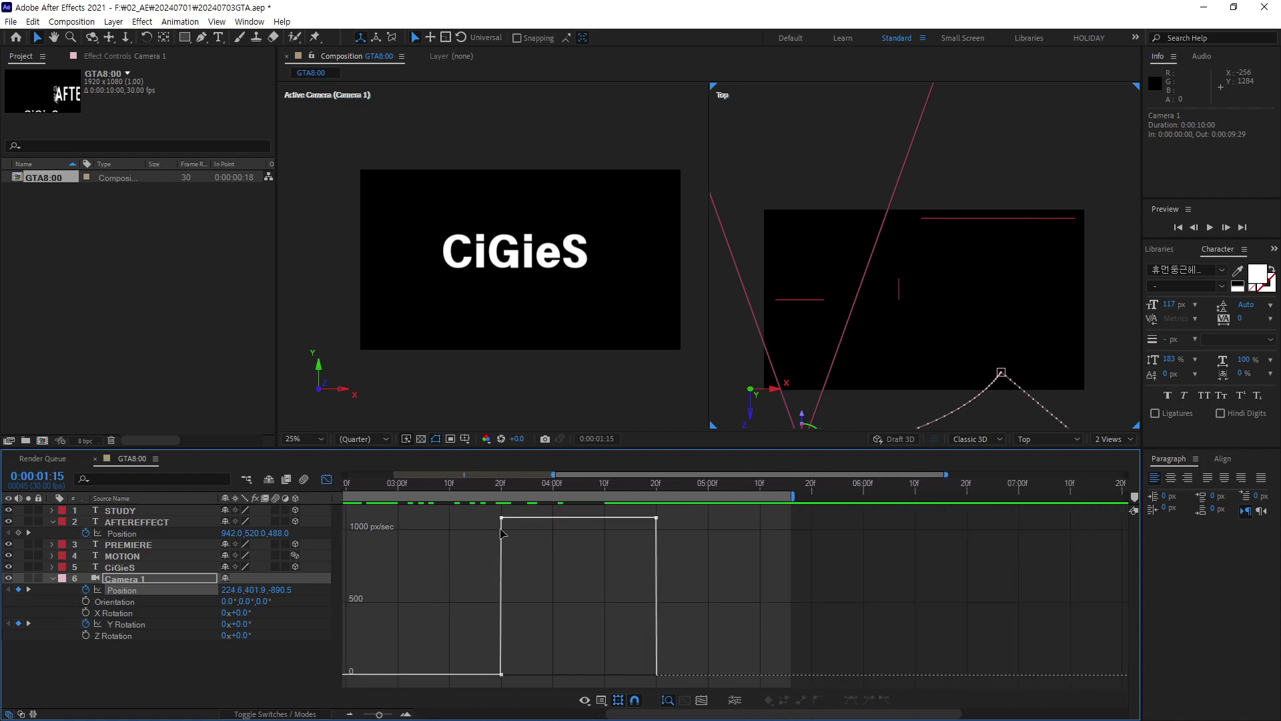
pyautogui.doubleClick(501, 517)
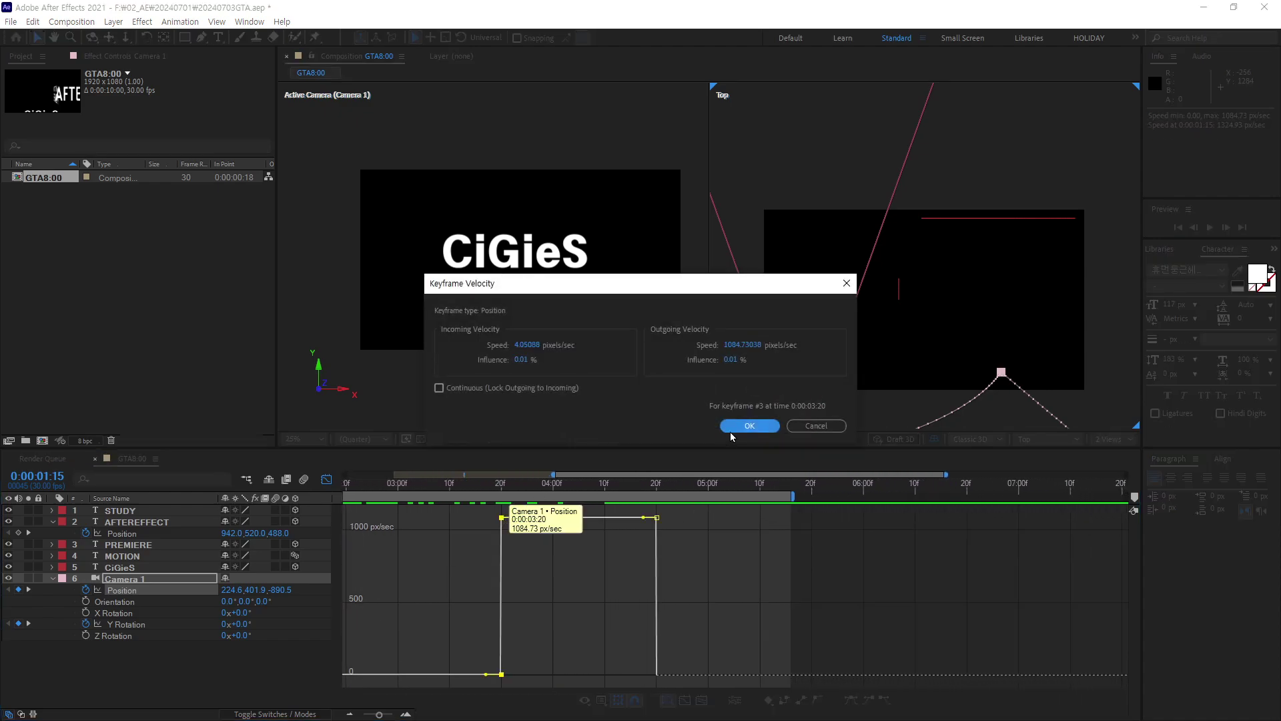
pyautogui.click(734, 426)
pyautogui.doubleClick(656, 518)
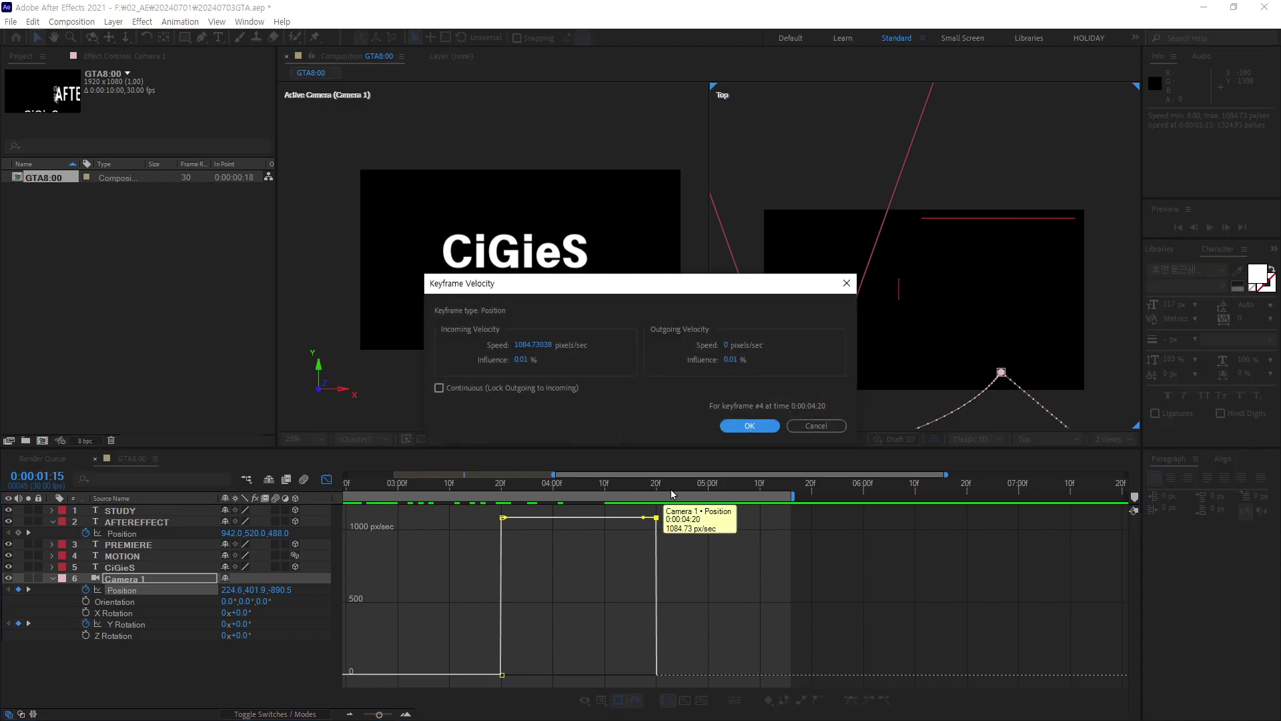
pyautogui.click(532, 345)
pyautogui.press('Tab')
pyautogui.write('7')
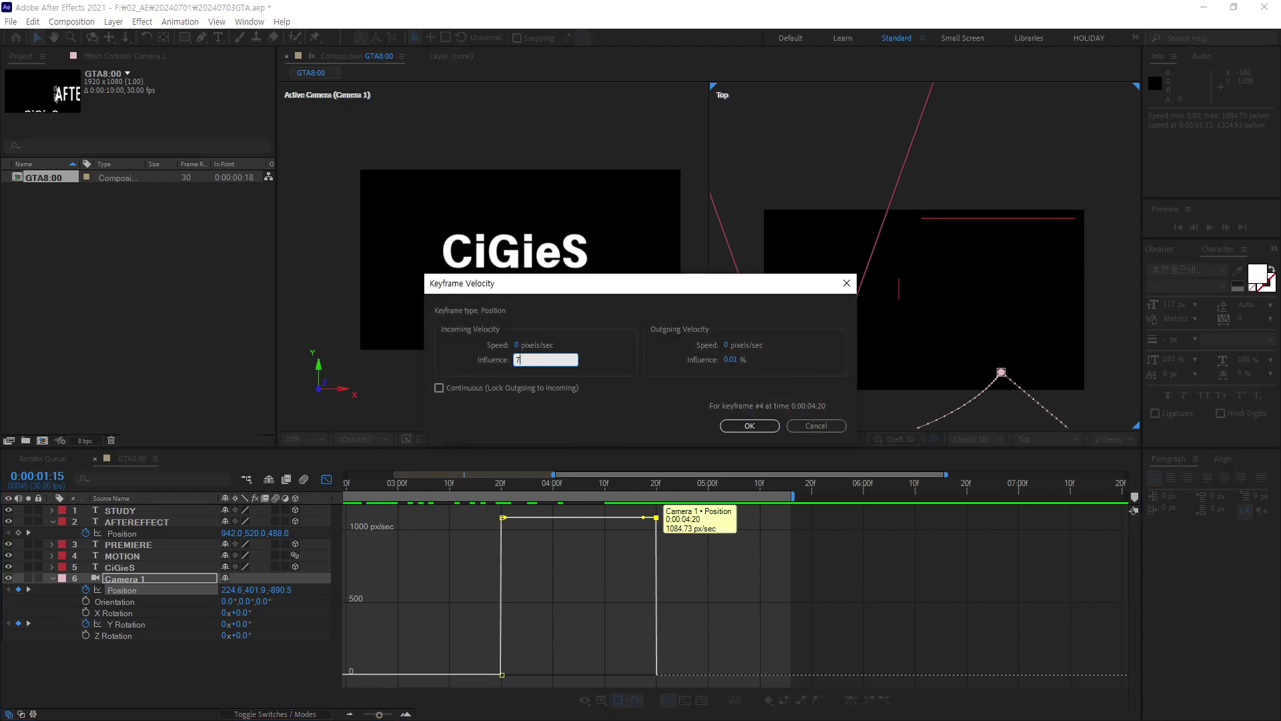
pyautogui.press('Return')
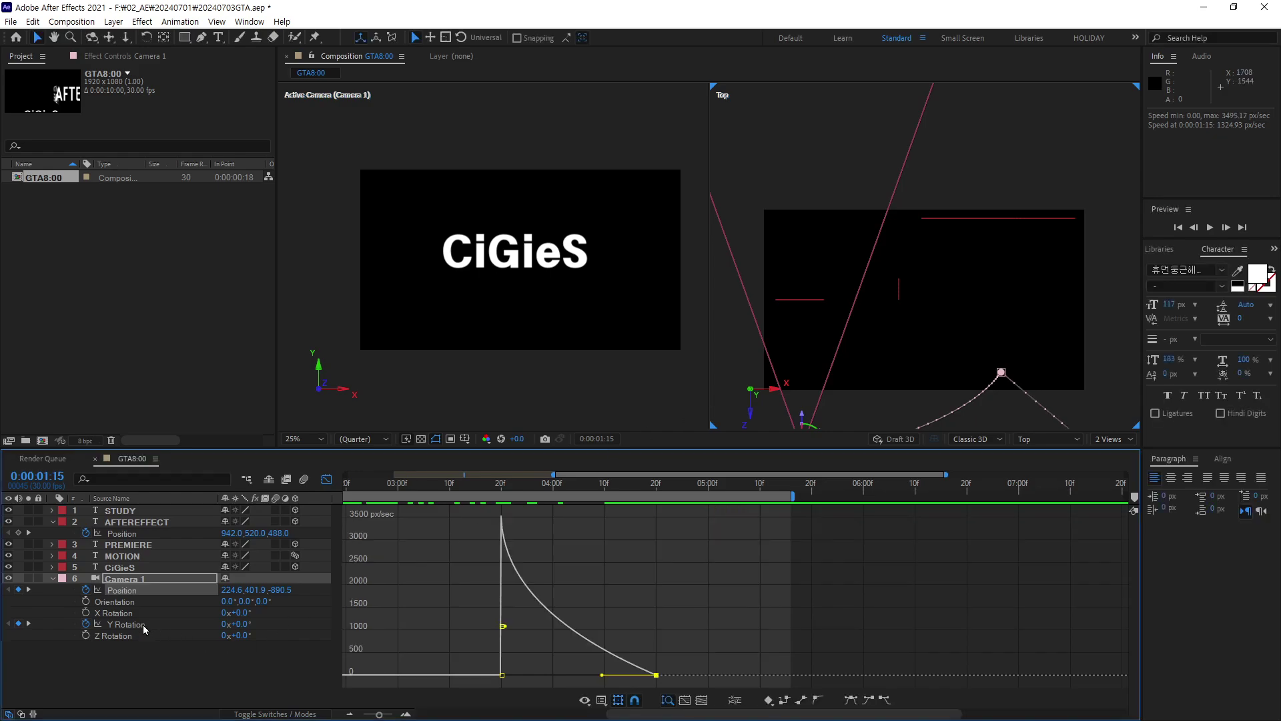
# Give Camera 1's 04:20 Y Rotation keyframe 0 incoming velocity and 70% influence.
pyautogui.click(143, 626)
pyautogui.click(502, 517)
pyautogui.hotkey('ctrl', 'shift', 'k')
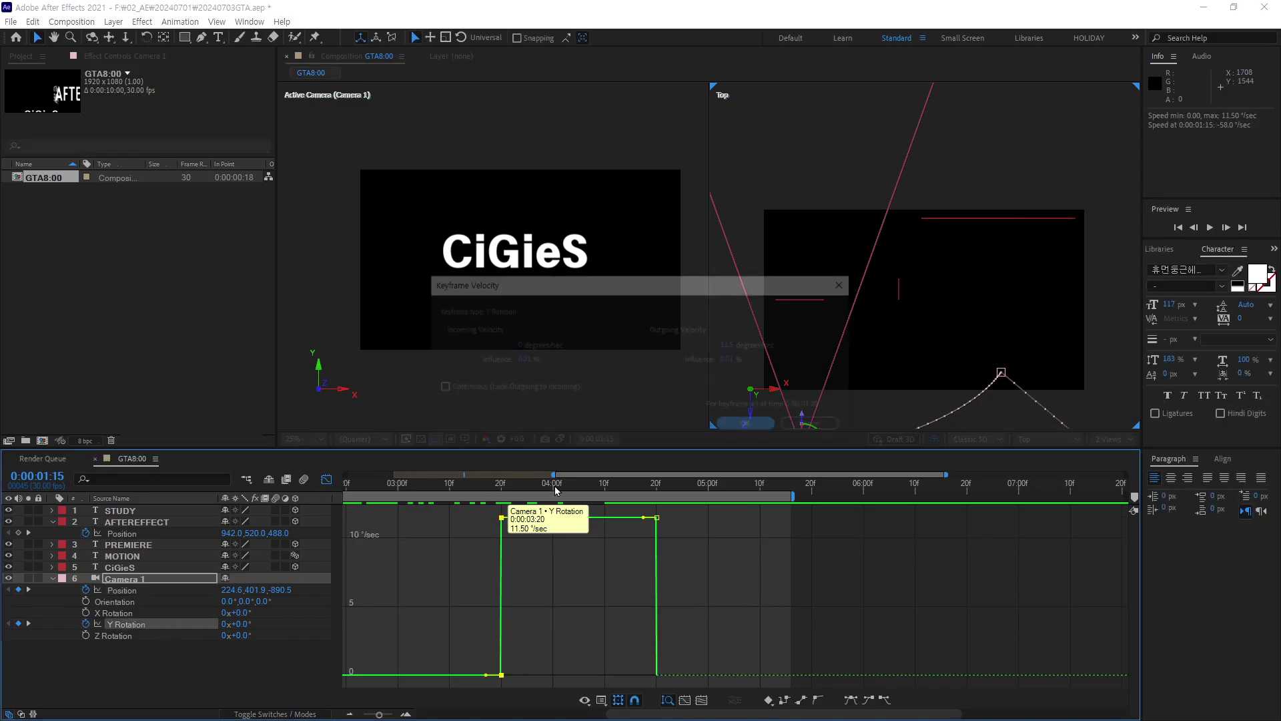
pyautogui.click(740, 425)
pyautogui.click(656, 517)
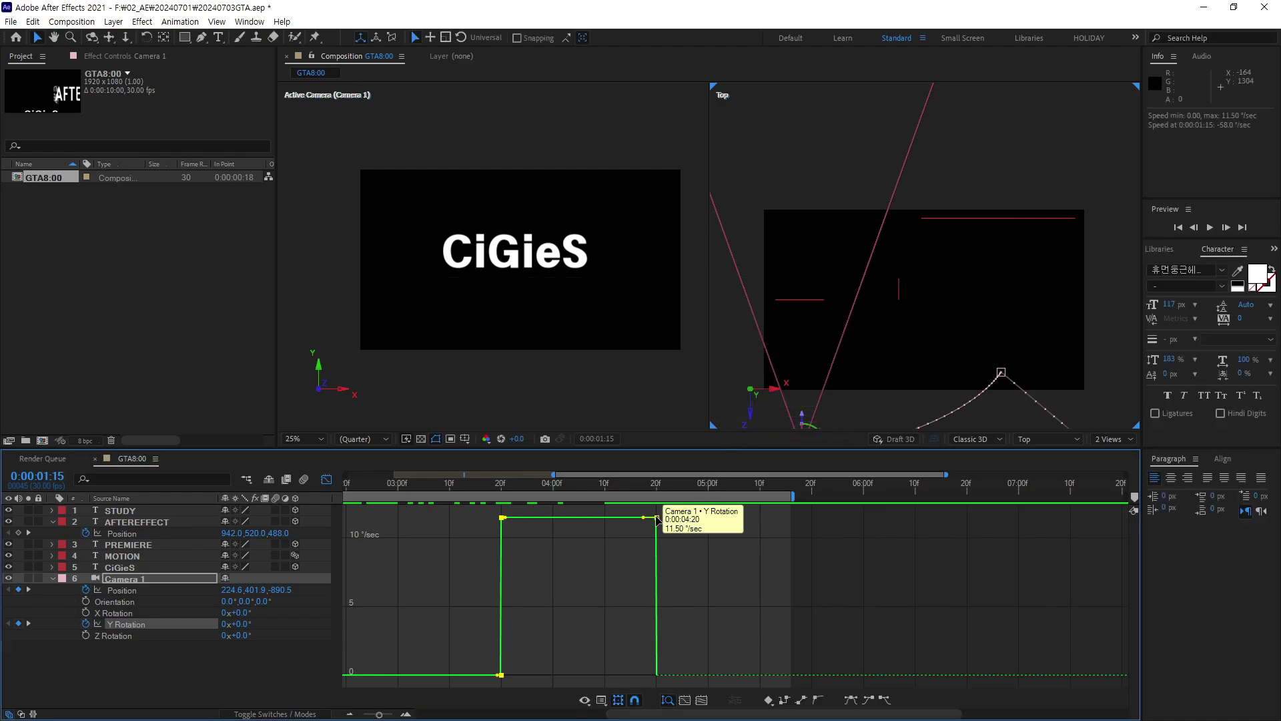
pyautogui.hotkey('ctrl', 'shift', 'k')
pyautogui.click(524, 345)
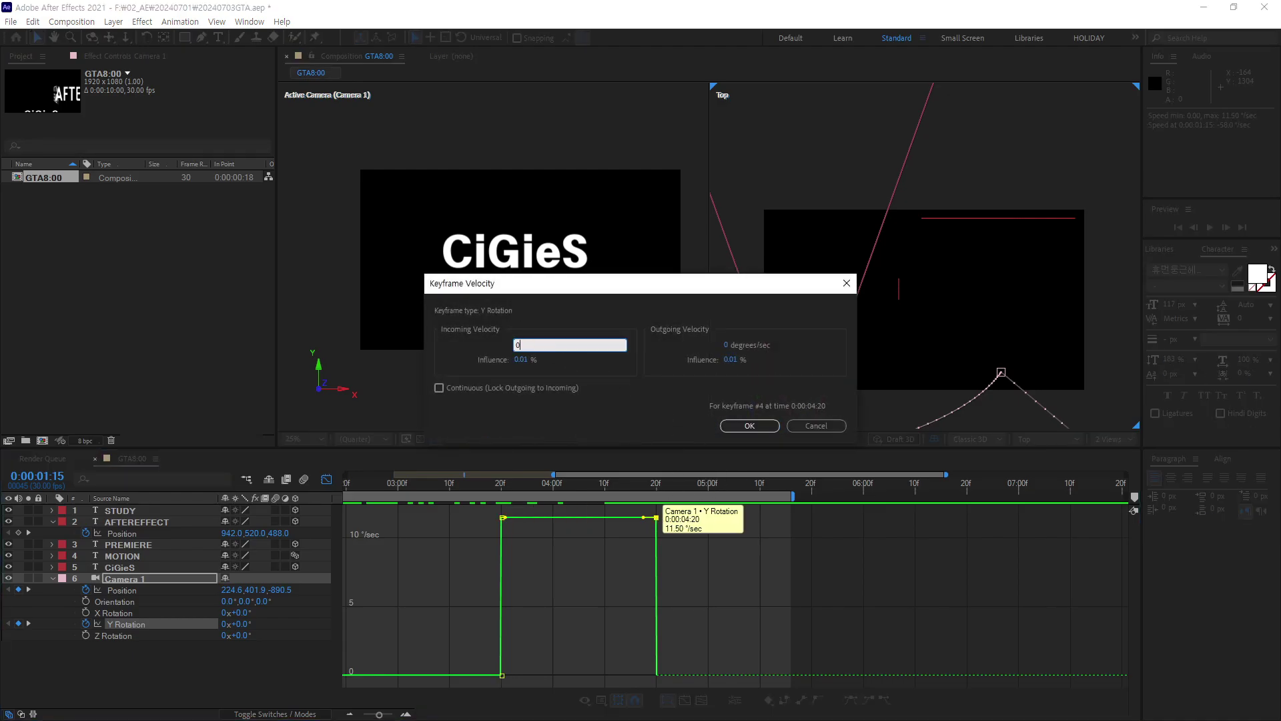
pyautogui.press('Tab')
pyautogui.write('7')
pyautogui.press('Return')
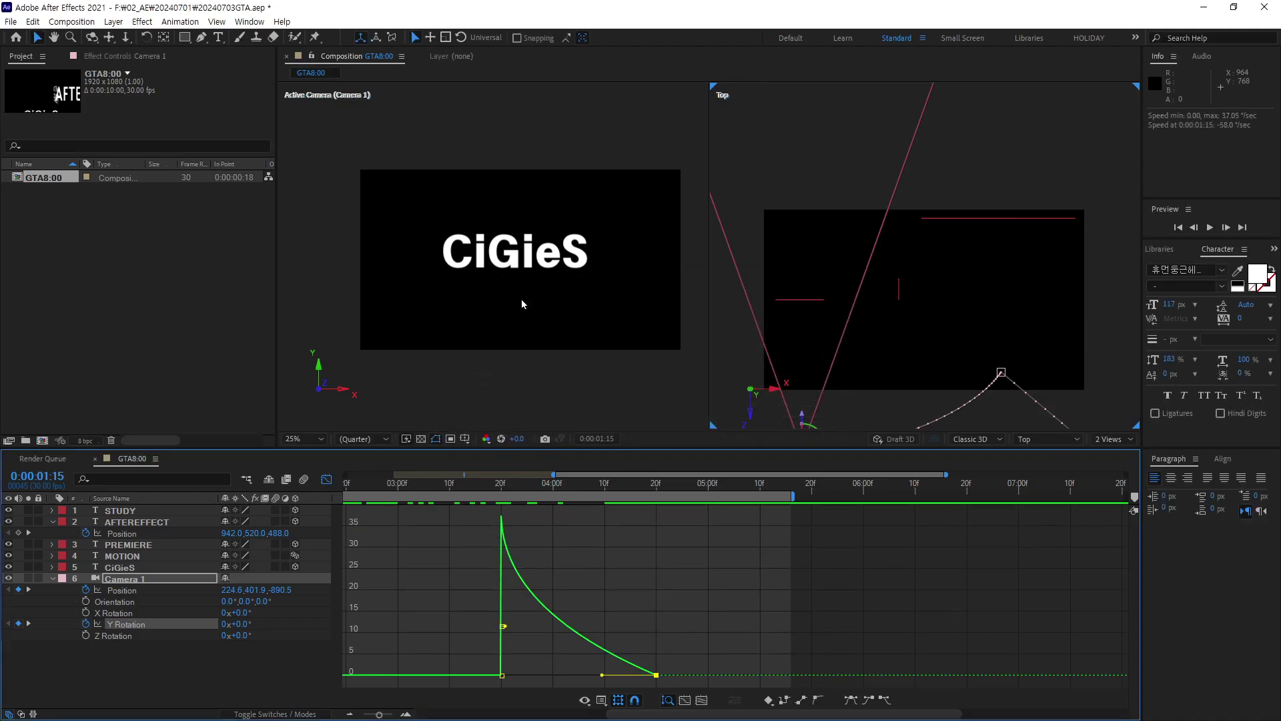
# Preview the eased camera move, then park the playhead at 0:00:04:29.
pyautogui.press('space')
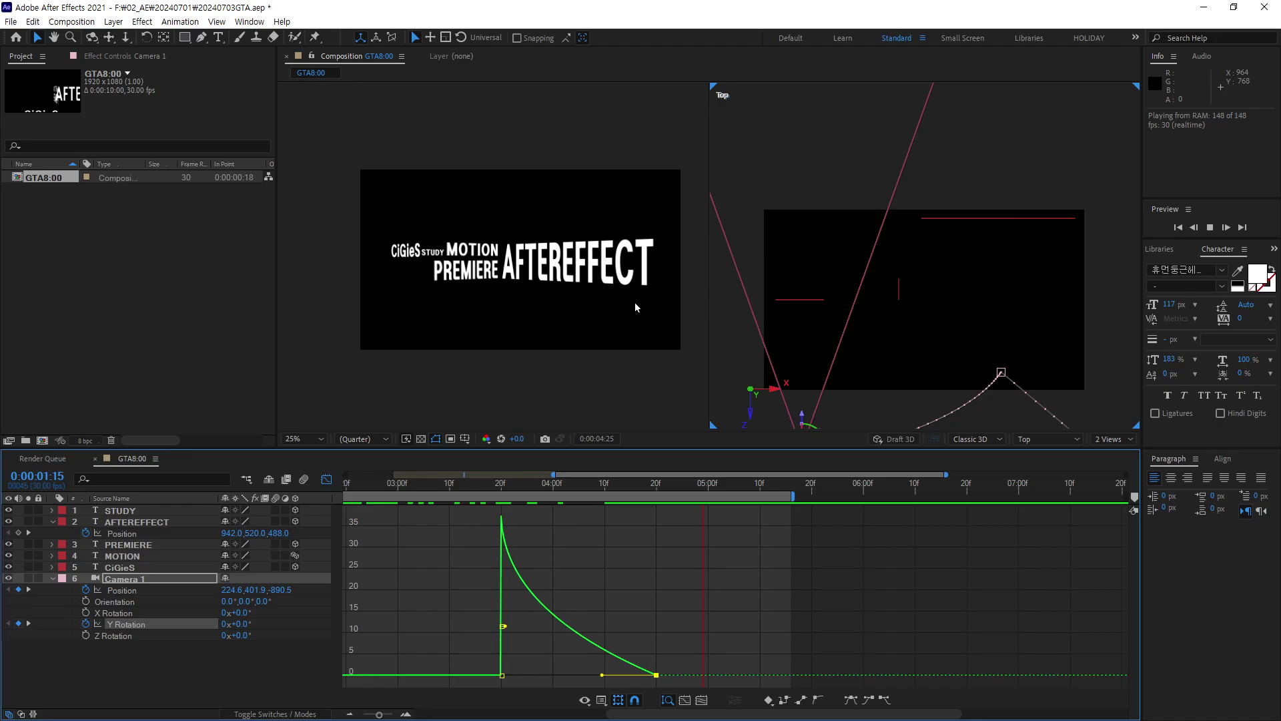
pyautogui.press('space')
pyautogui.moveTo(374, 485); pyautogui.dragTo(706, 486)
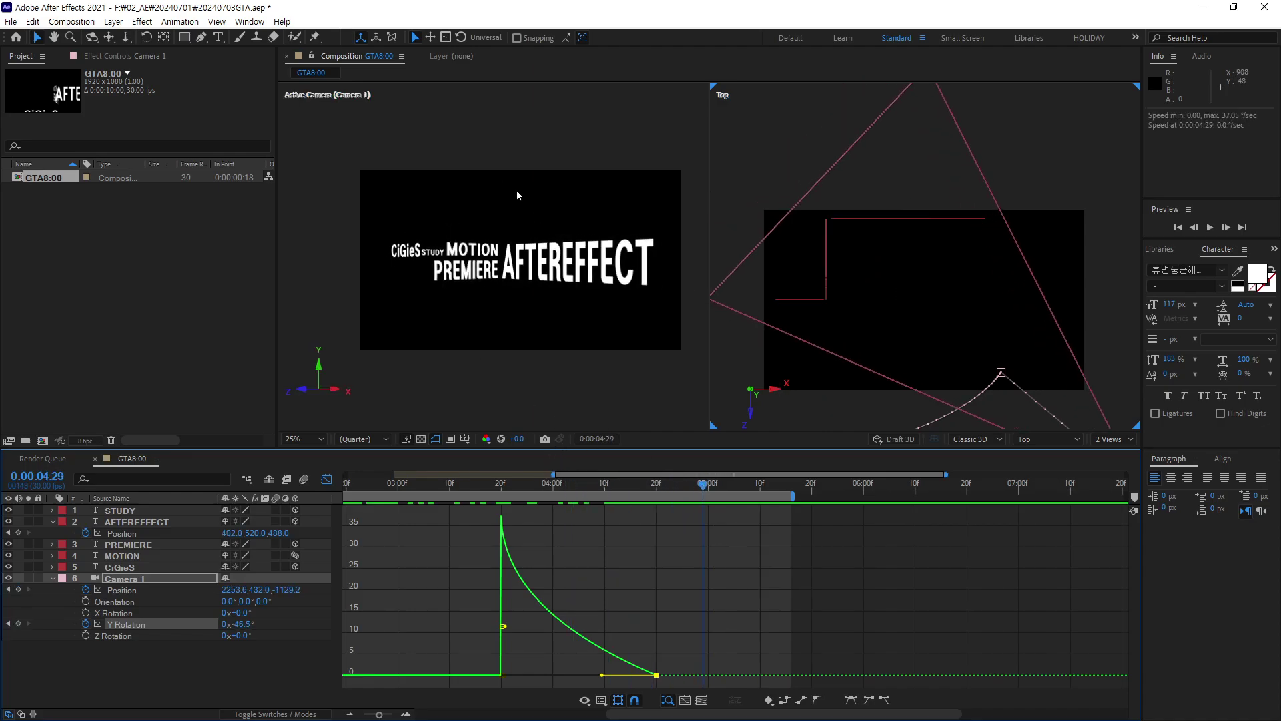
# Change the CiGieS text fill to blue.
pyautogui.click(406, 254)
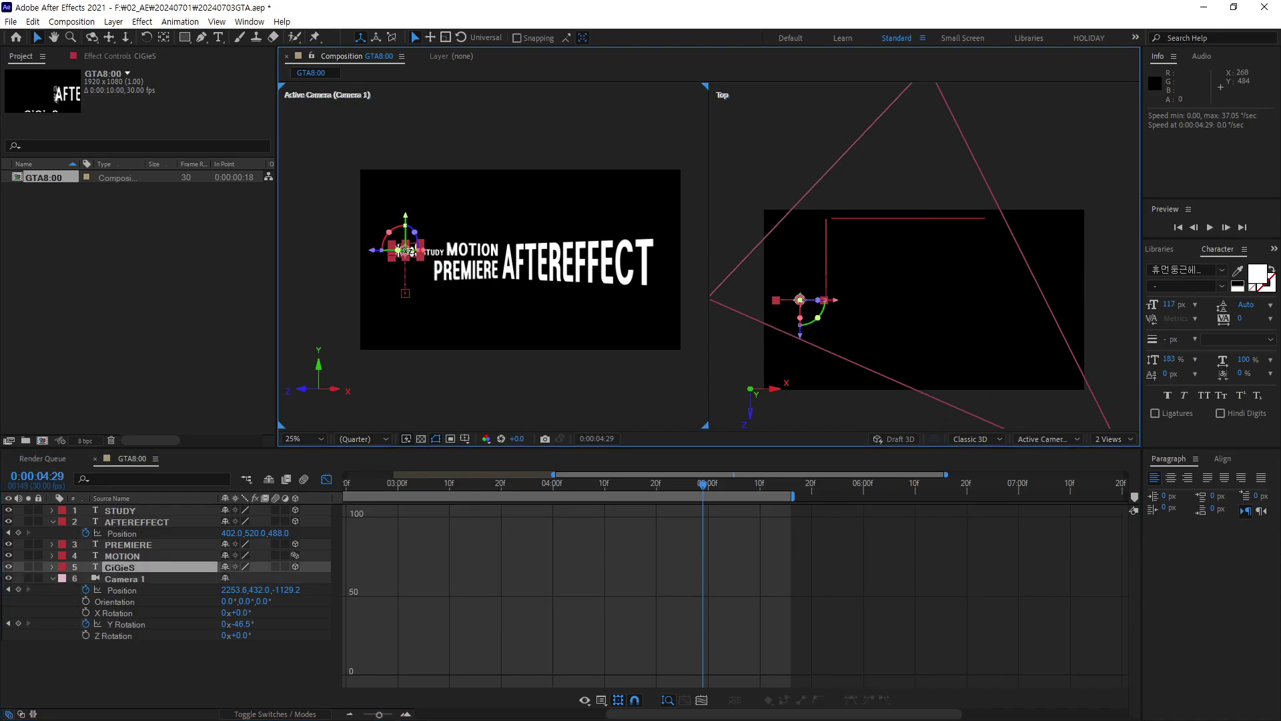
pyautogui.click(1257, 275)
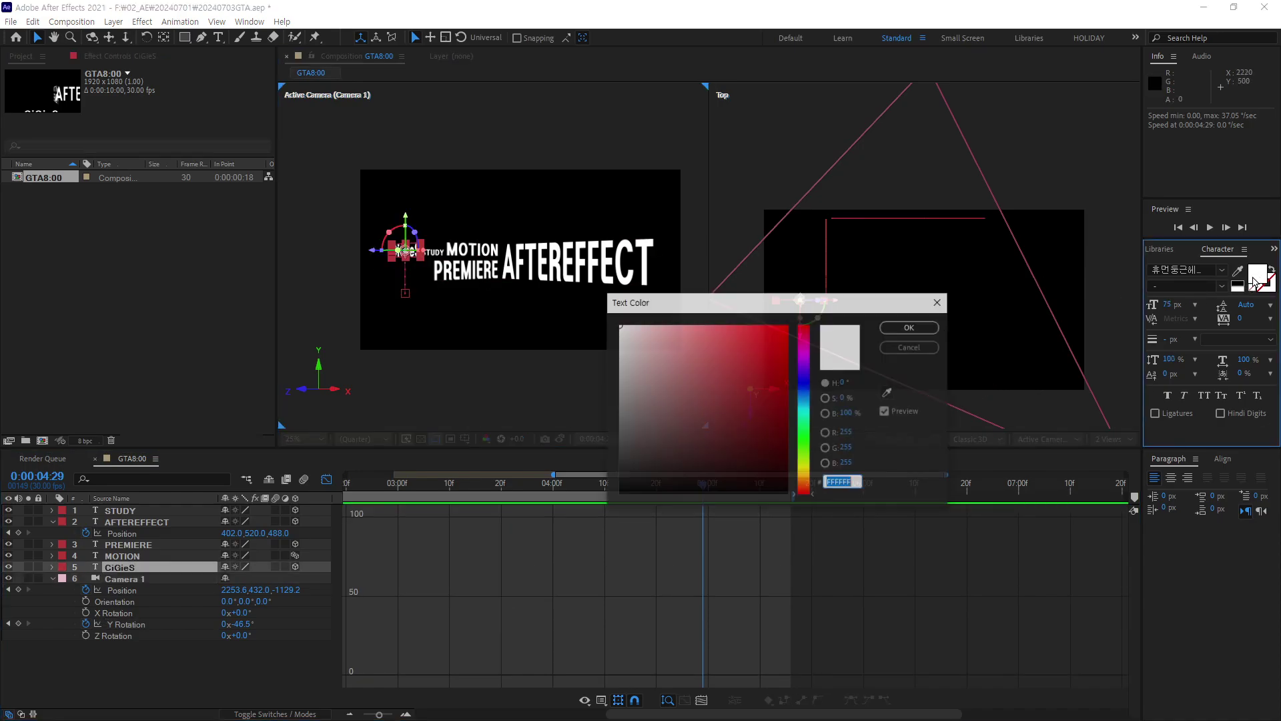
pyautogui.moveTo(743, 339); pyautogui.dragTo(746, 356)
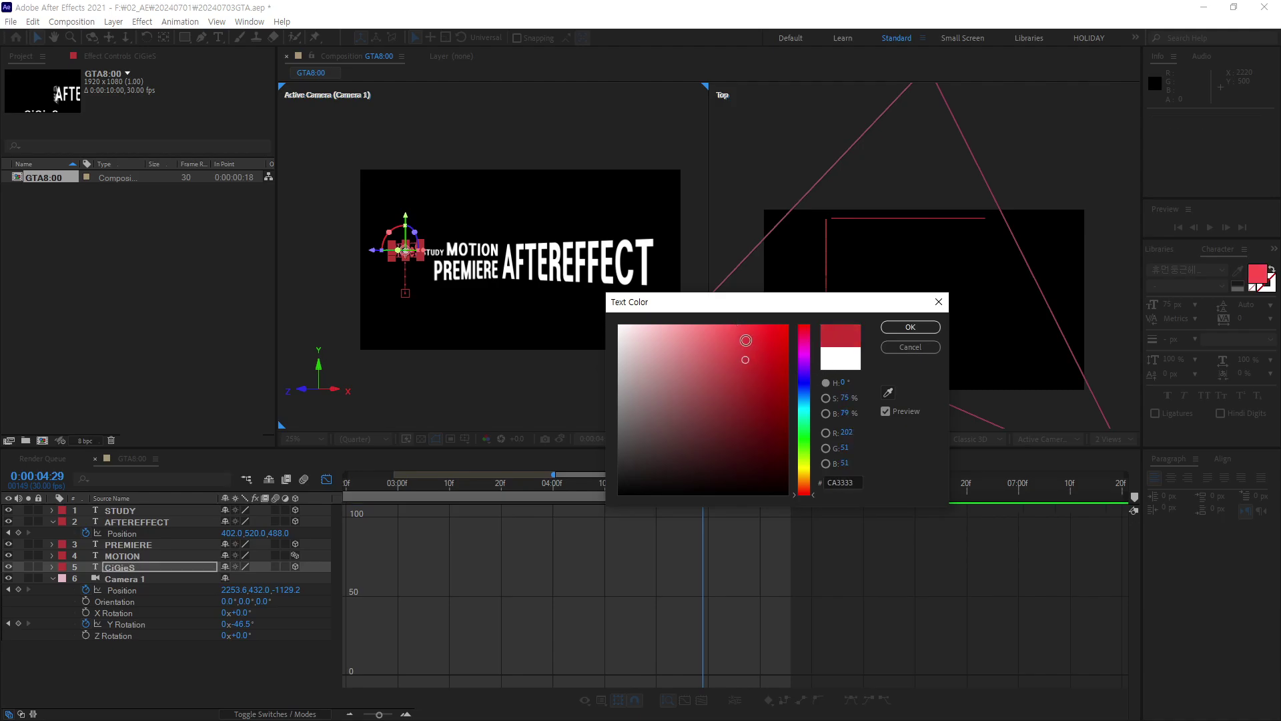
pyautogui.click(803, 400)
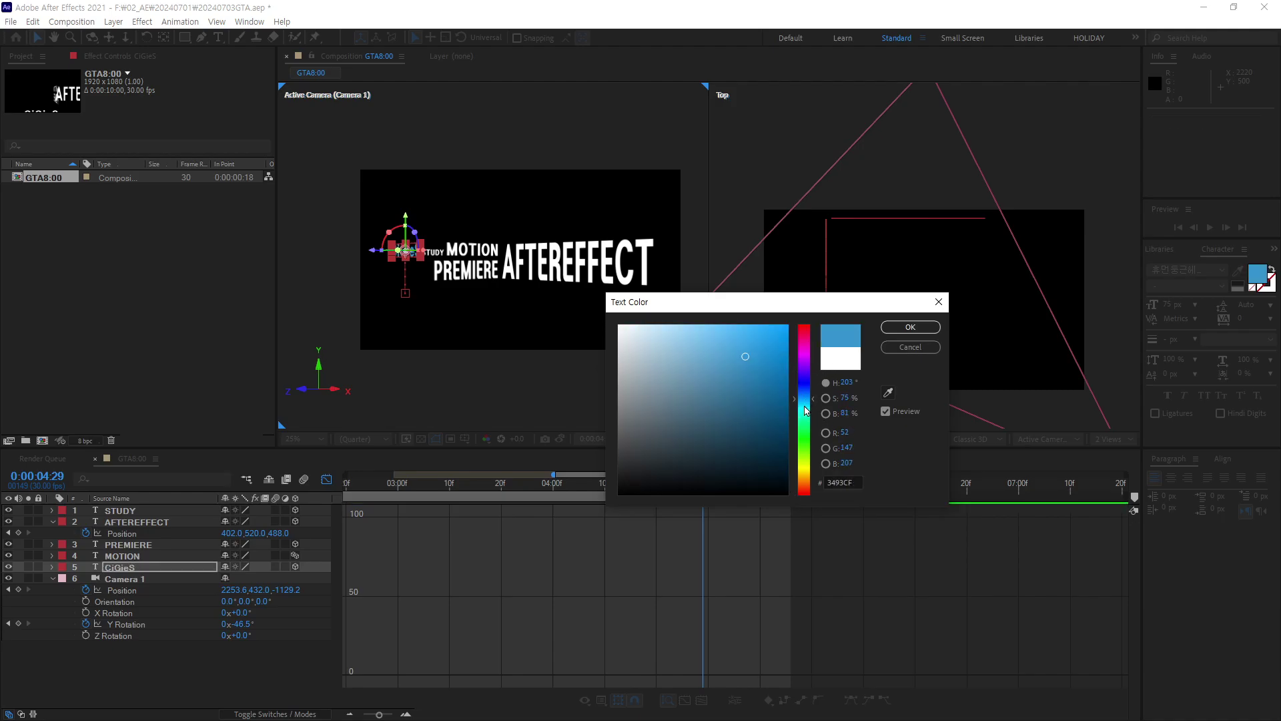
pyautogui.moveTo(806, 410); pyautogui.dragTo(806, 398)
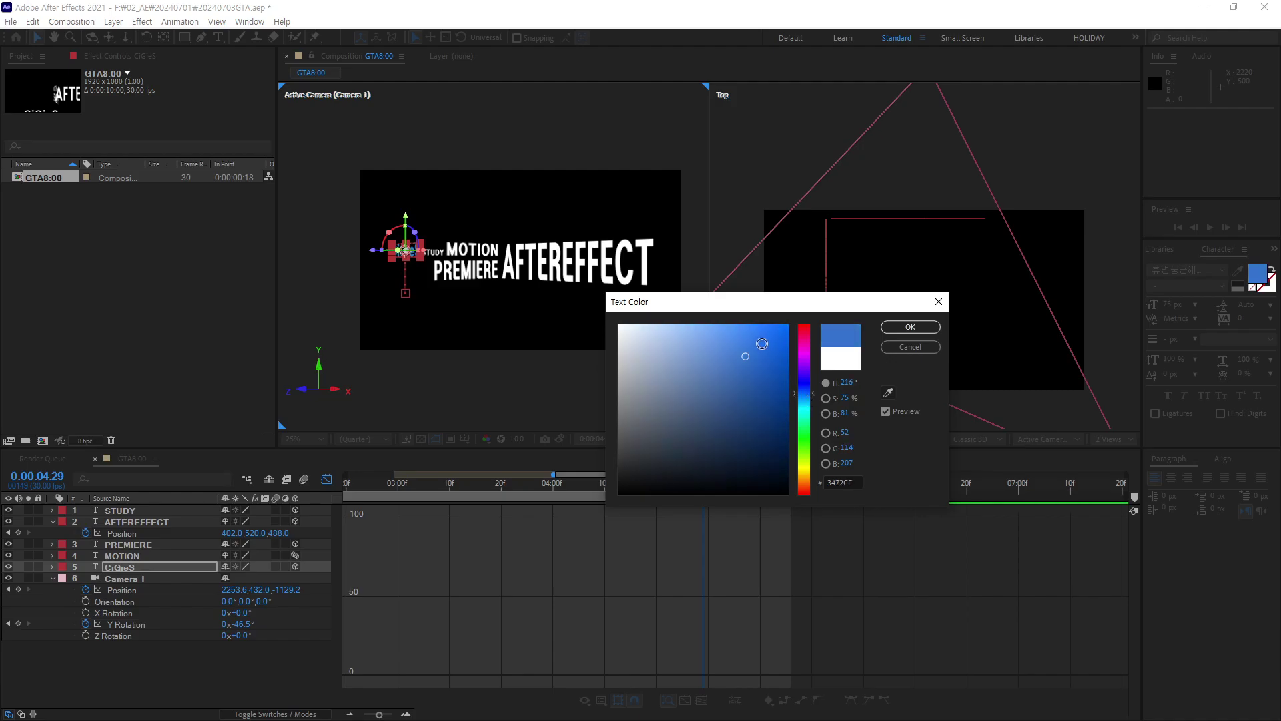
pyautogui.moveTo(762, 344); pyautogui.dragTo(774, 325)
pyautogui.click(910, 326)
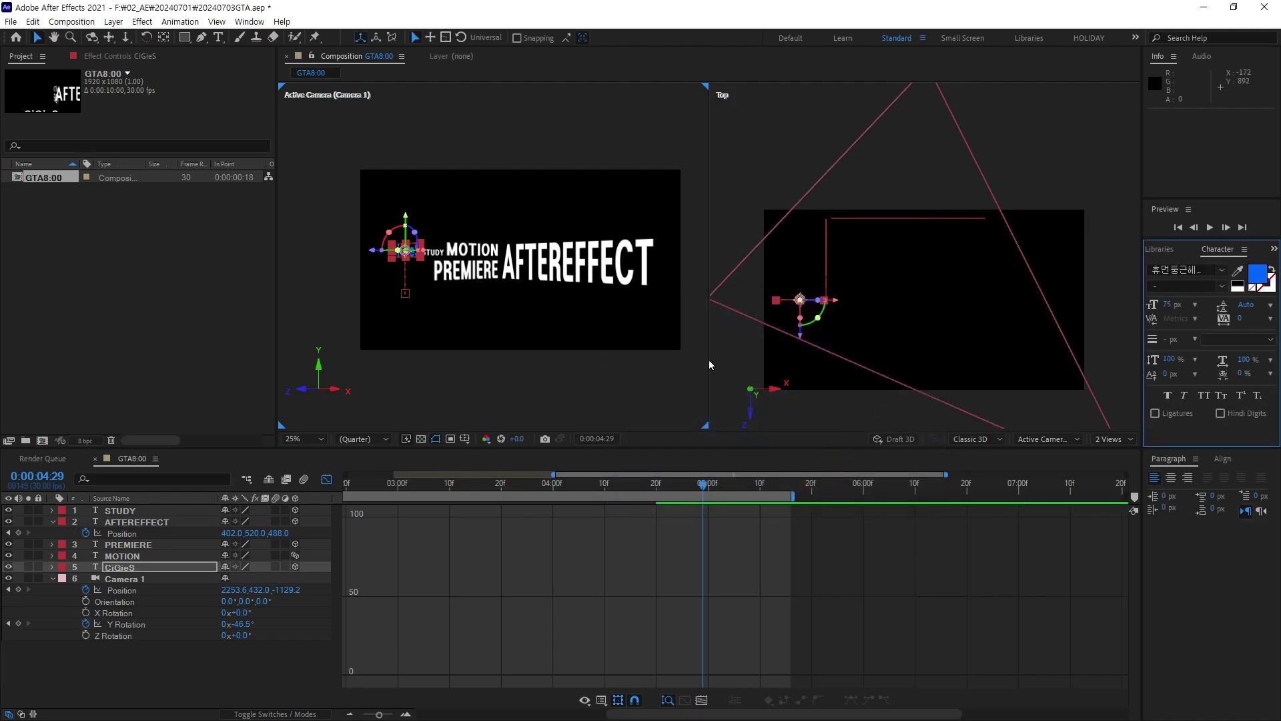
# Change the STUDY text fill to orange.
pyautogui.click(437, 258)
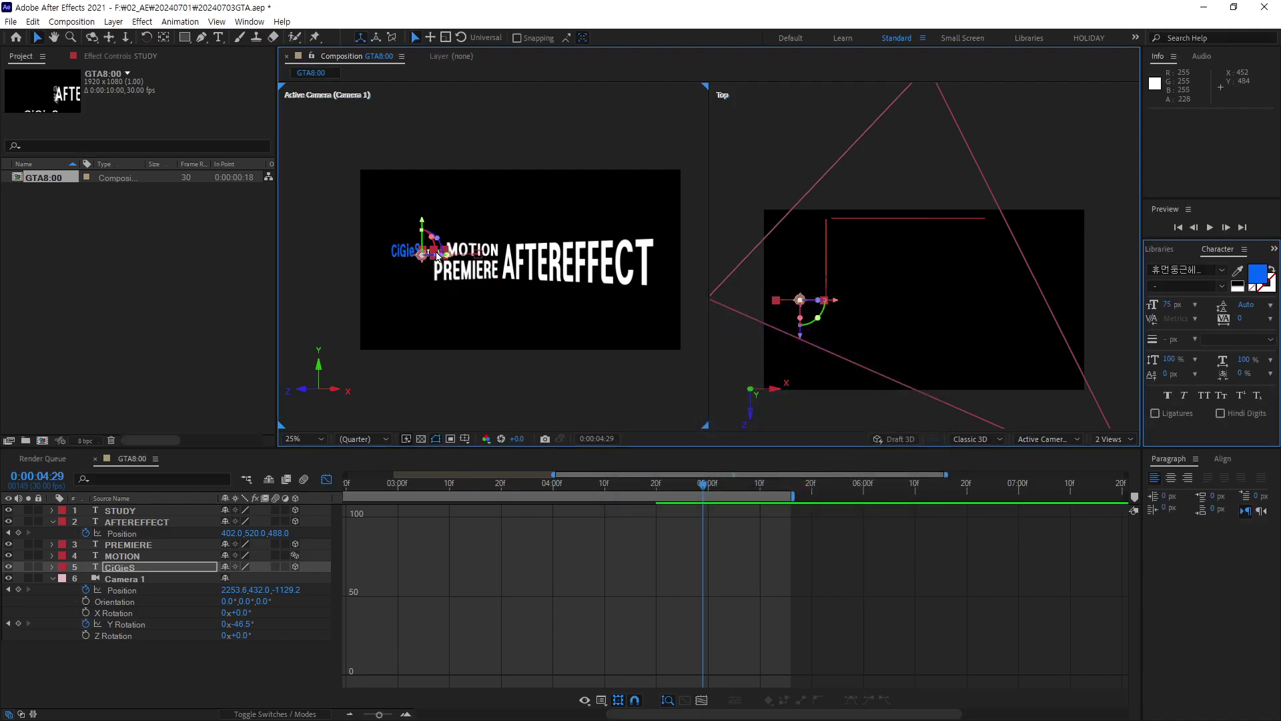
pyautogui.click(1260, 281)
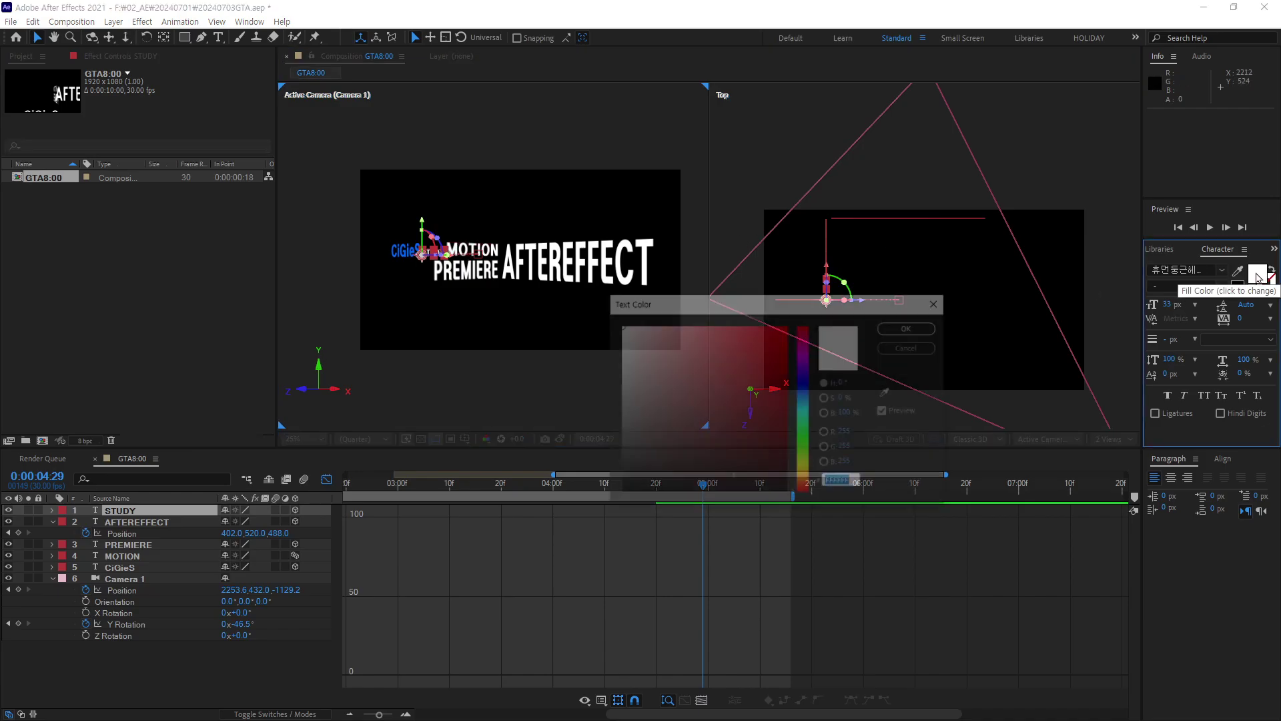
pyautogui.click(805, 476)
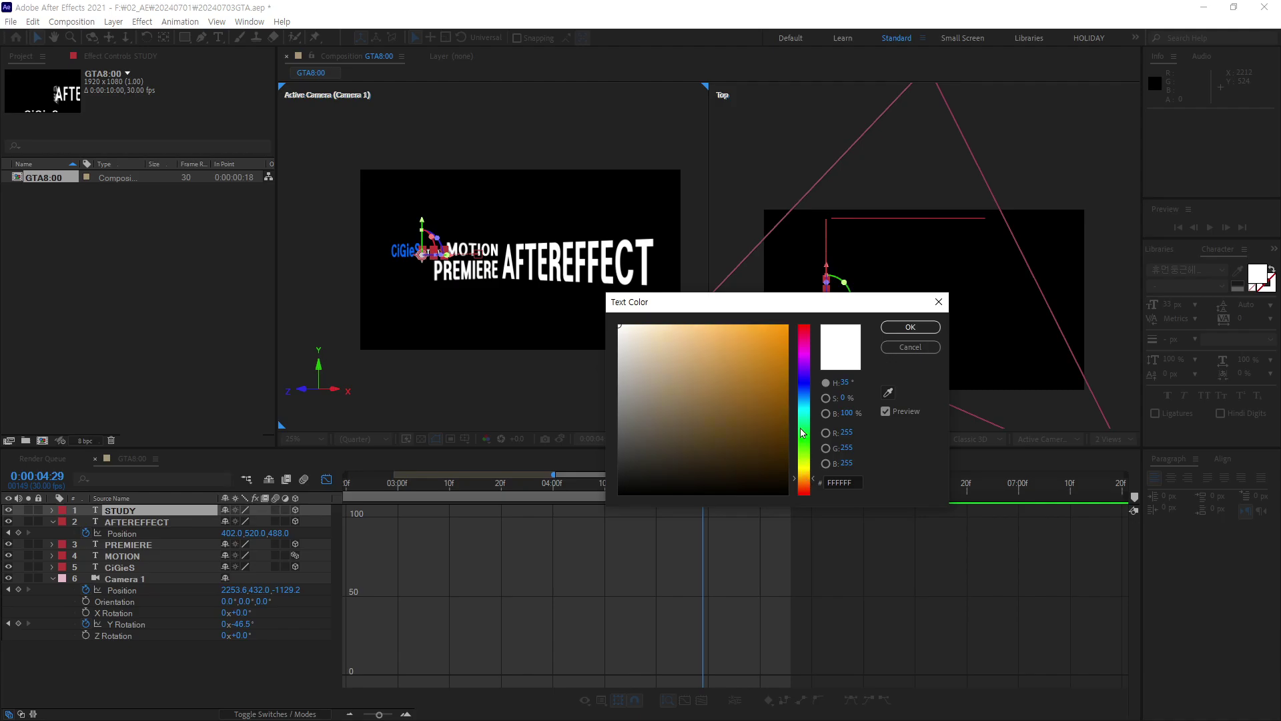
pyautogui.click(786, 326)
pyautogui.click(910, 327)
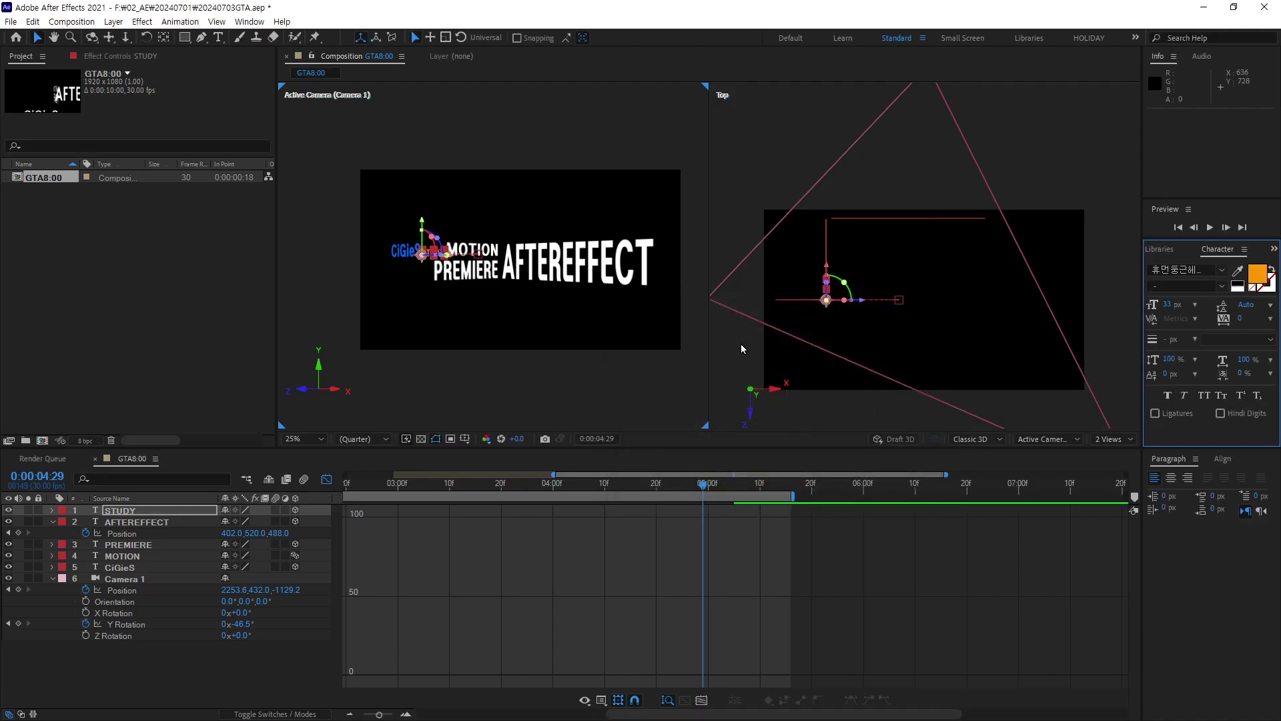
# Zoom the camera view to 50% and pan to frame the text layers.
pyautogui.press('z')
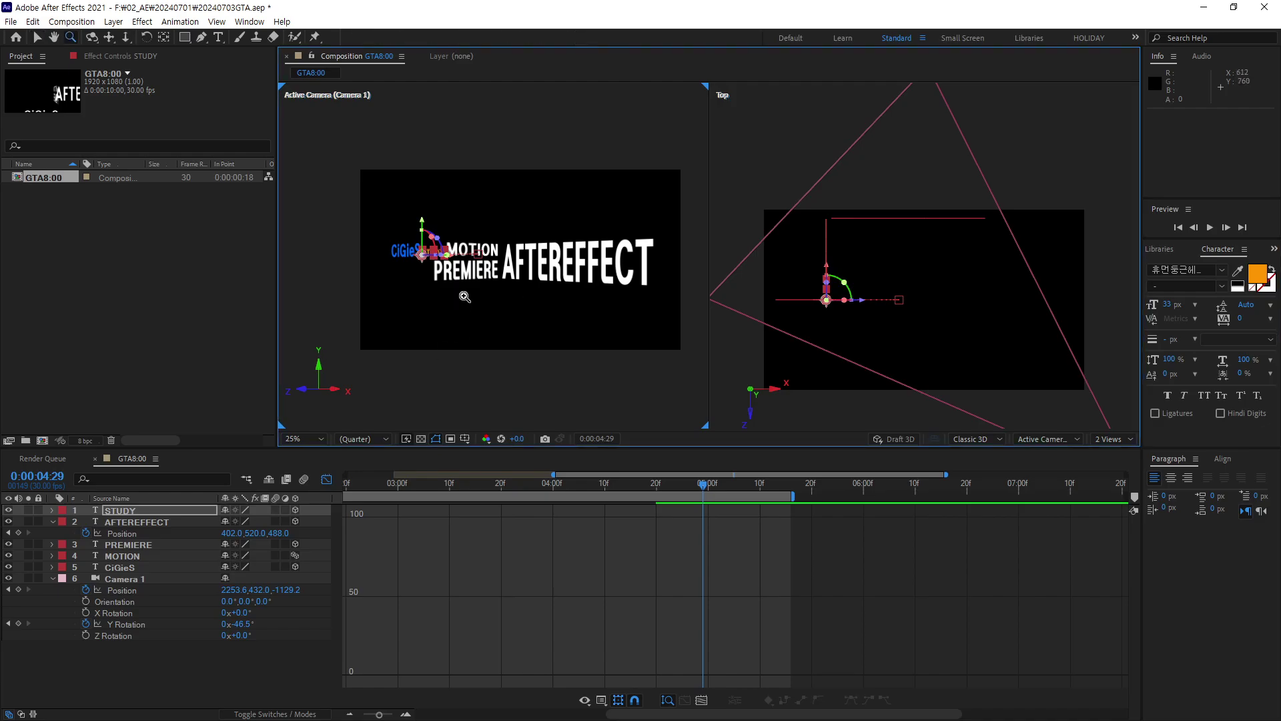
pyautogui.click(461, 289)
pyautogui.moveTo(564, 258); pyautogui.dragTo(543, 281)
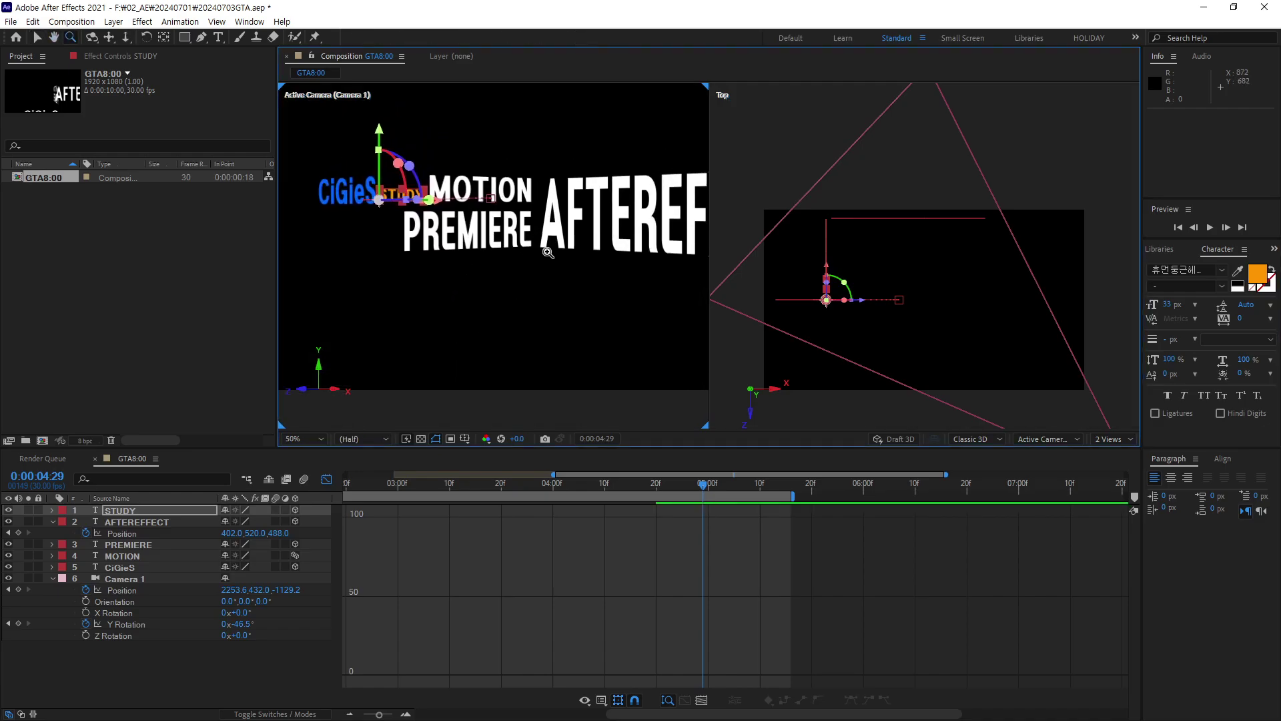
pyautogui.press('v')
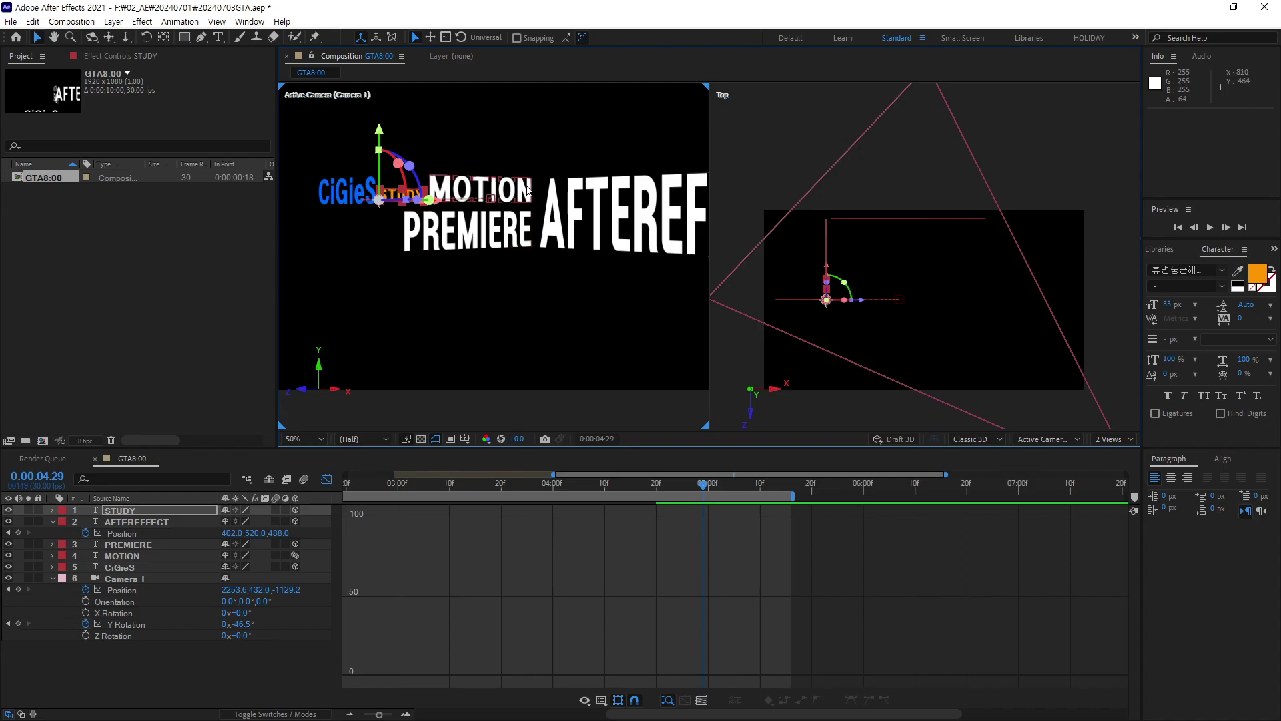
pyautogui.click(527, 189)
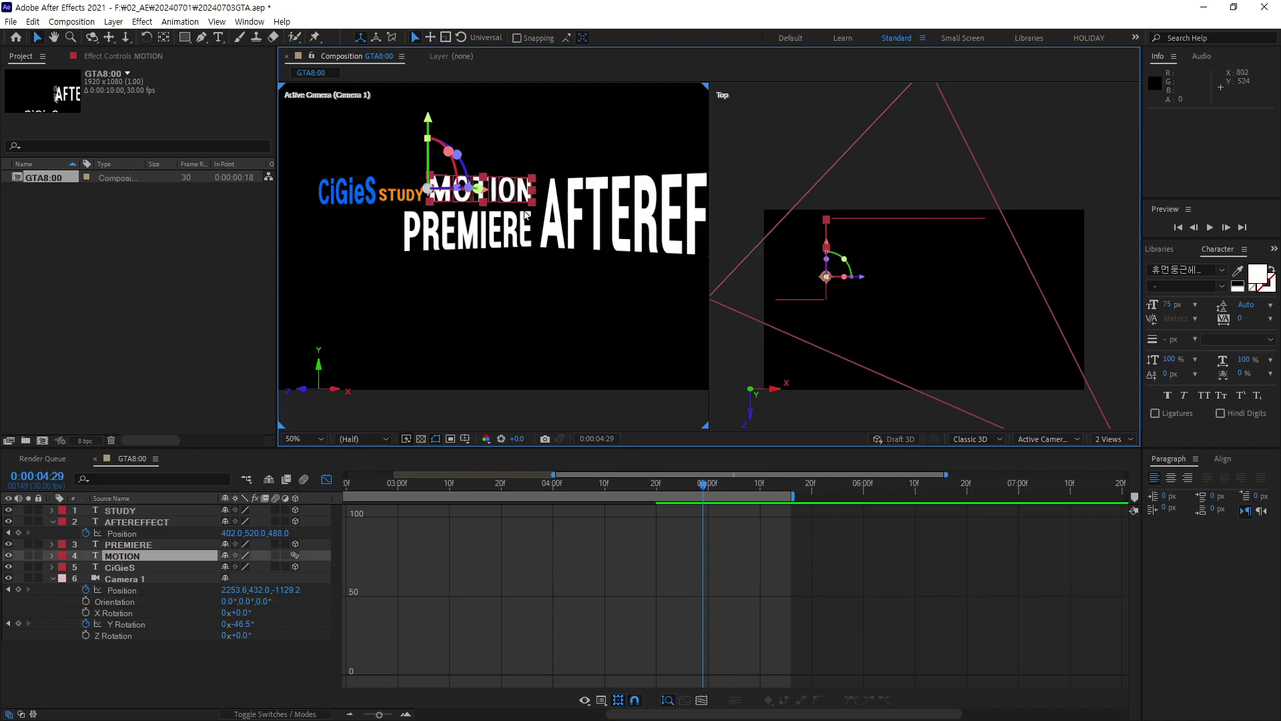
# Fill MOTION with CiGieS's sampled blue and make PREMIERE magenta (DE00FF).
pyautogui.click(1238, 271)
pyautogui.click(375, 174)
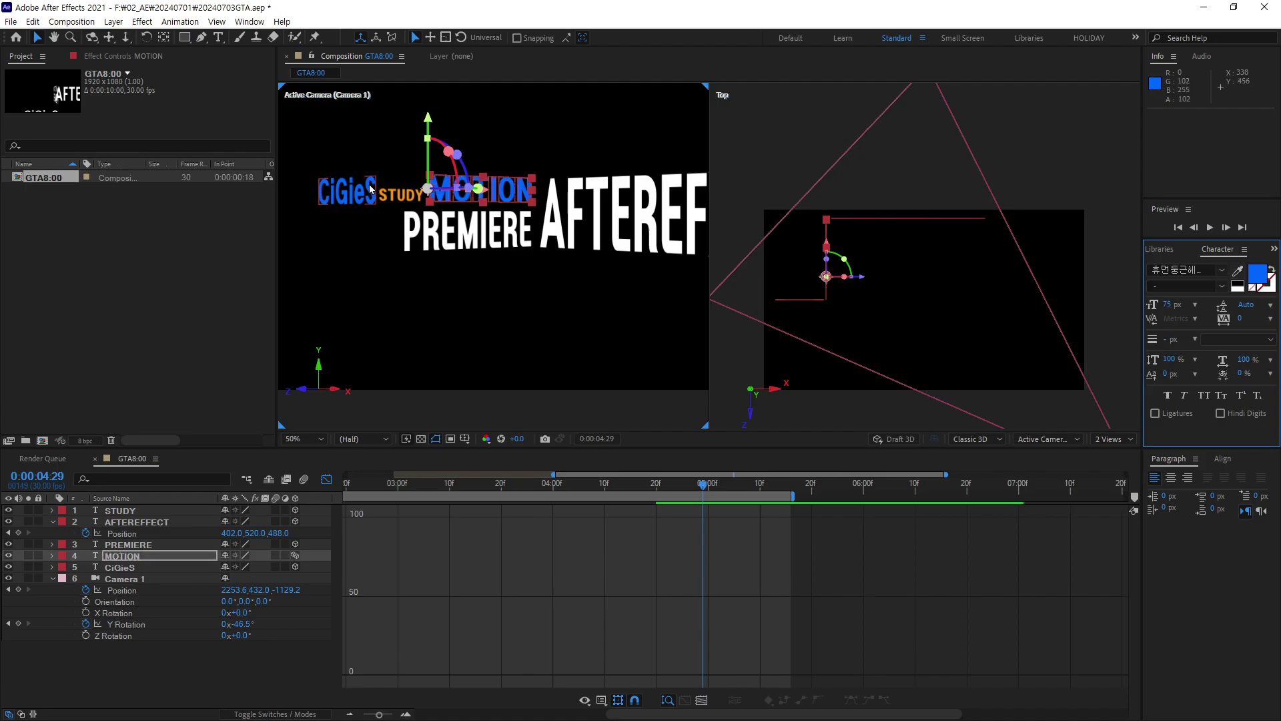
pyautogui.click(495, 241)
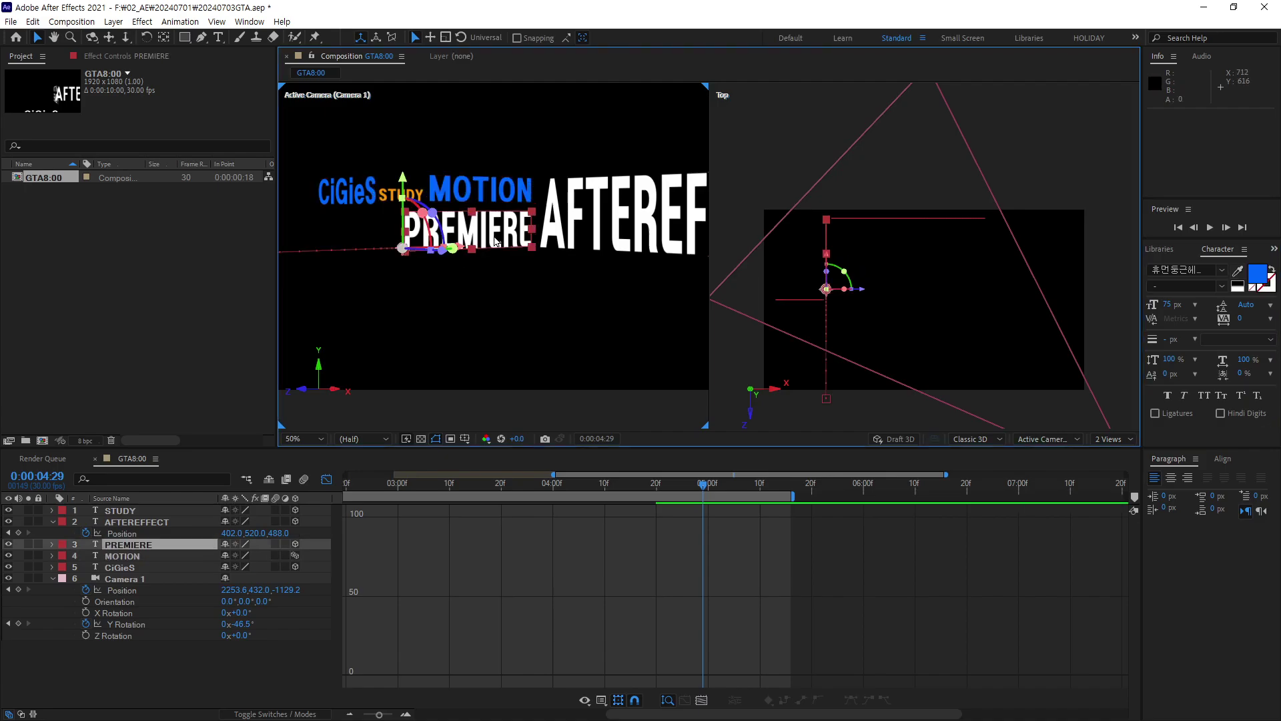
pyautogui.click(1237, 271)
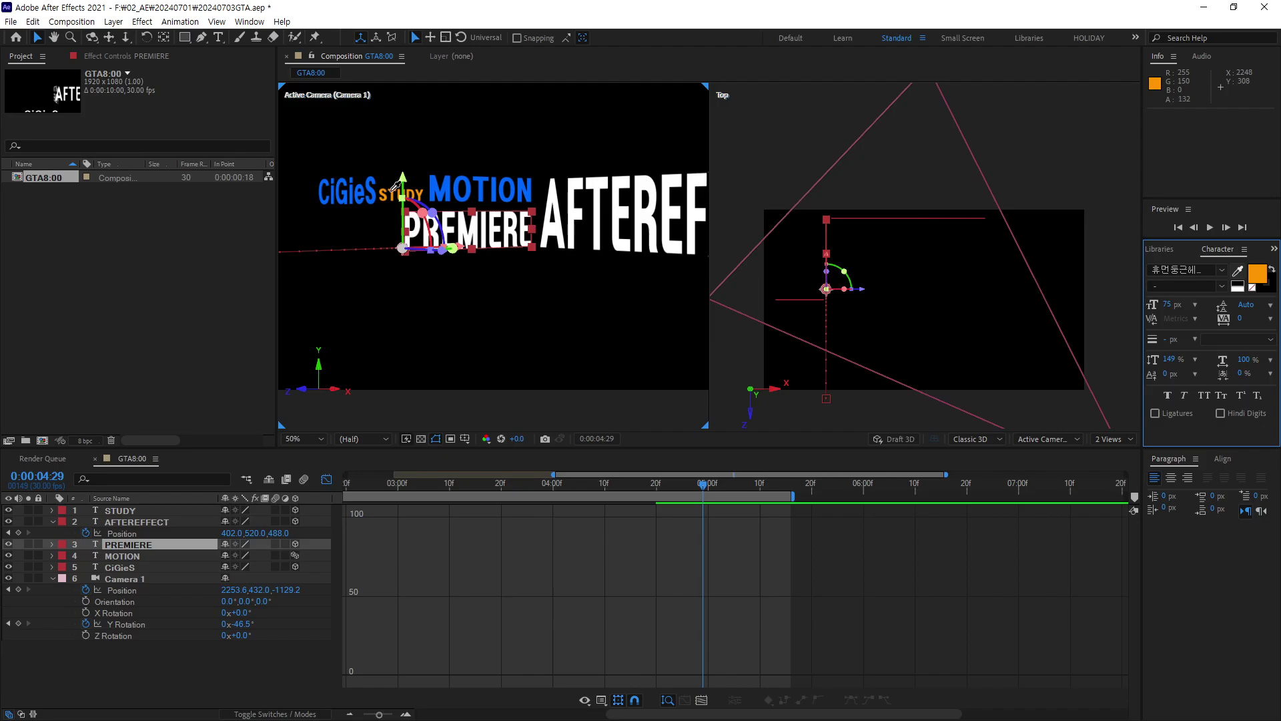
pyautogui.click(394, 189)
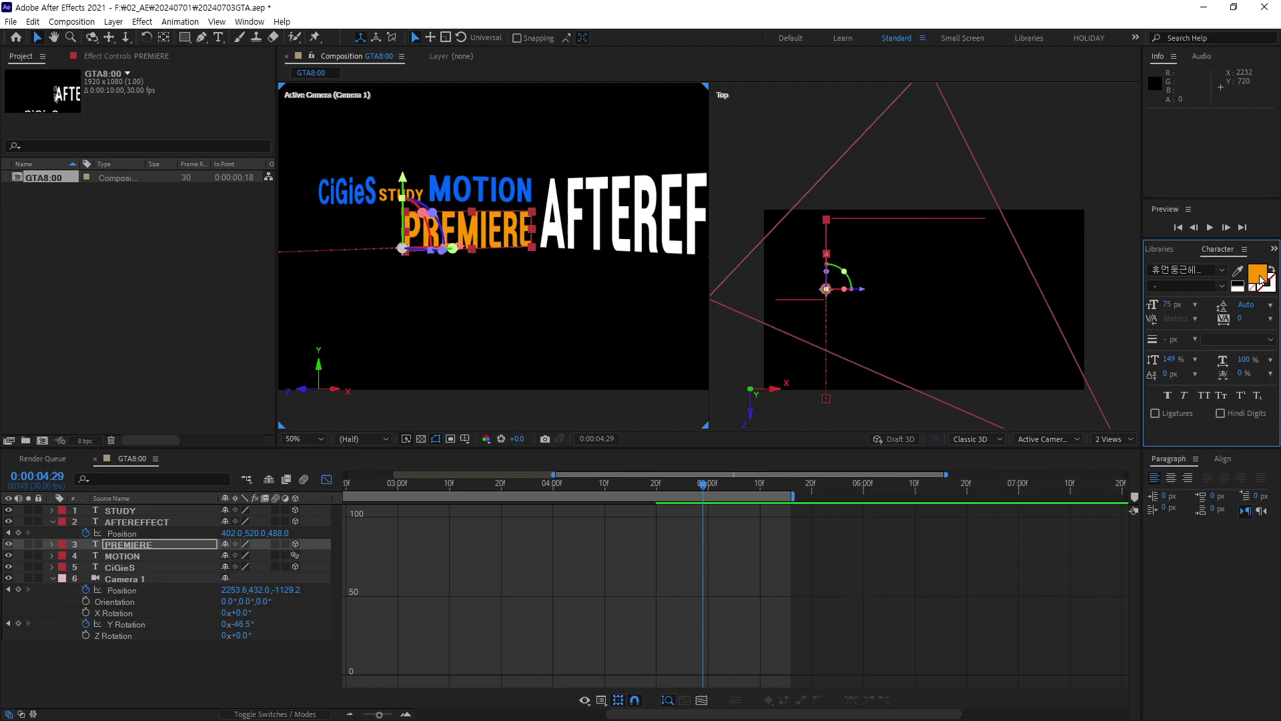
pyautogui.click(1258, 275)
pyautogui.click(805, 357)
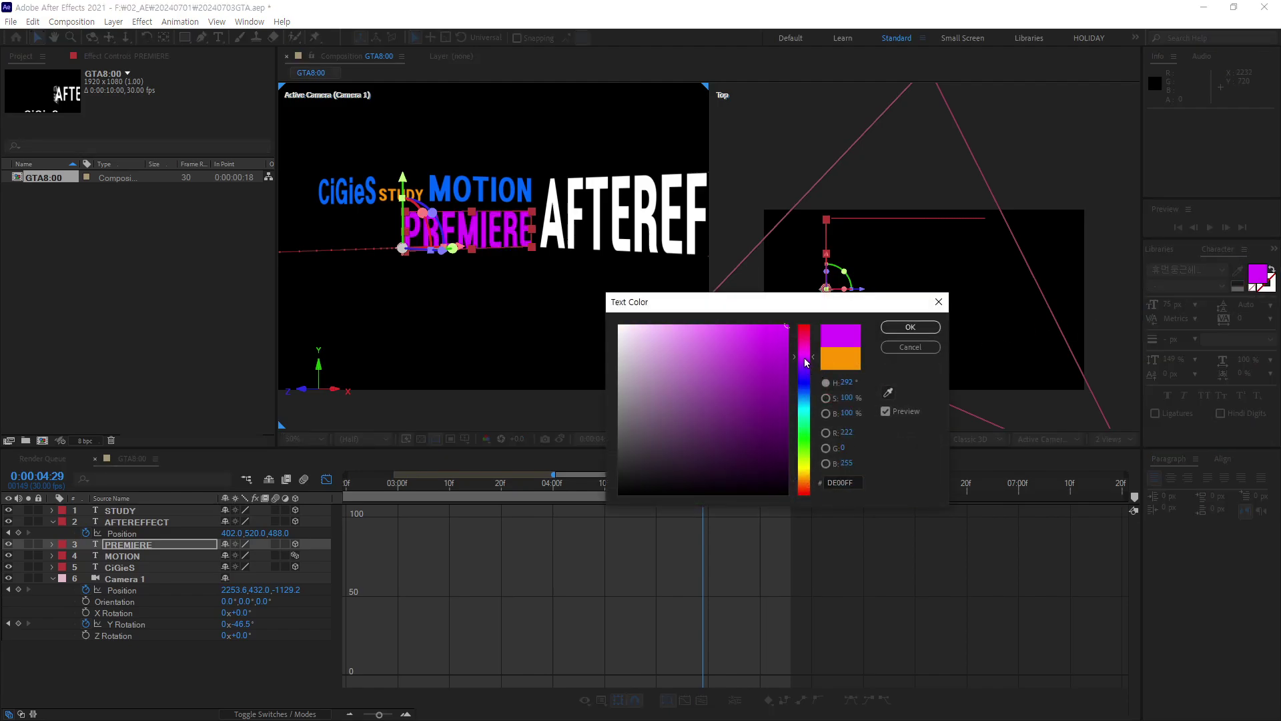
pyautogui.click(909, 327)
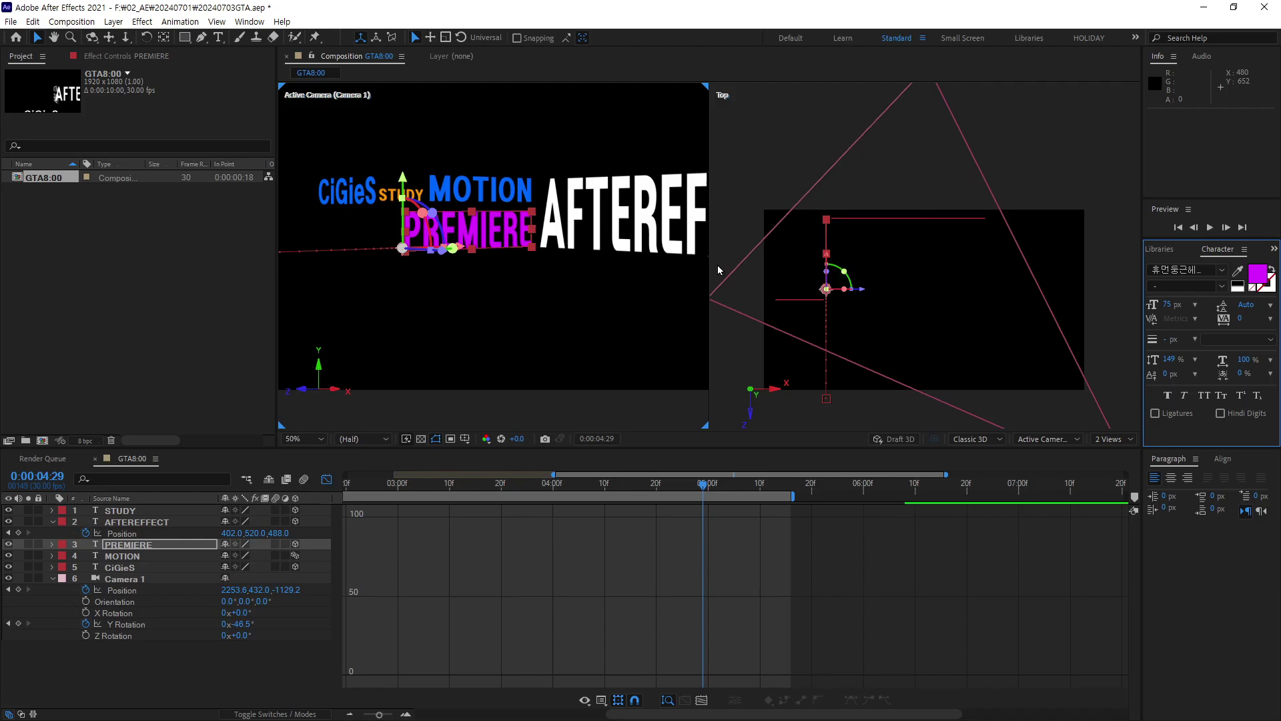
# Make the AFTEREFFECT text fill purple (7B08F0).
pyautogui.click(909, 219)
pyautogui.click(1255, 282)
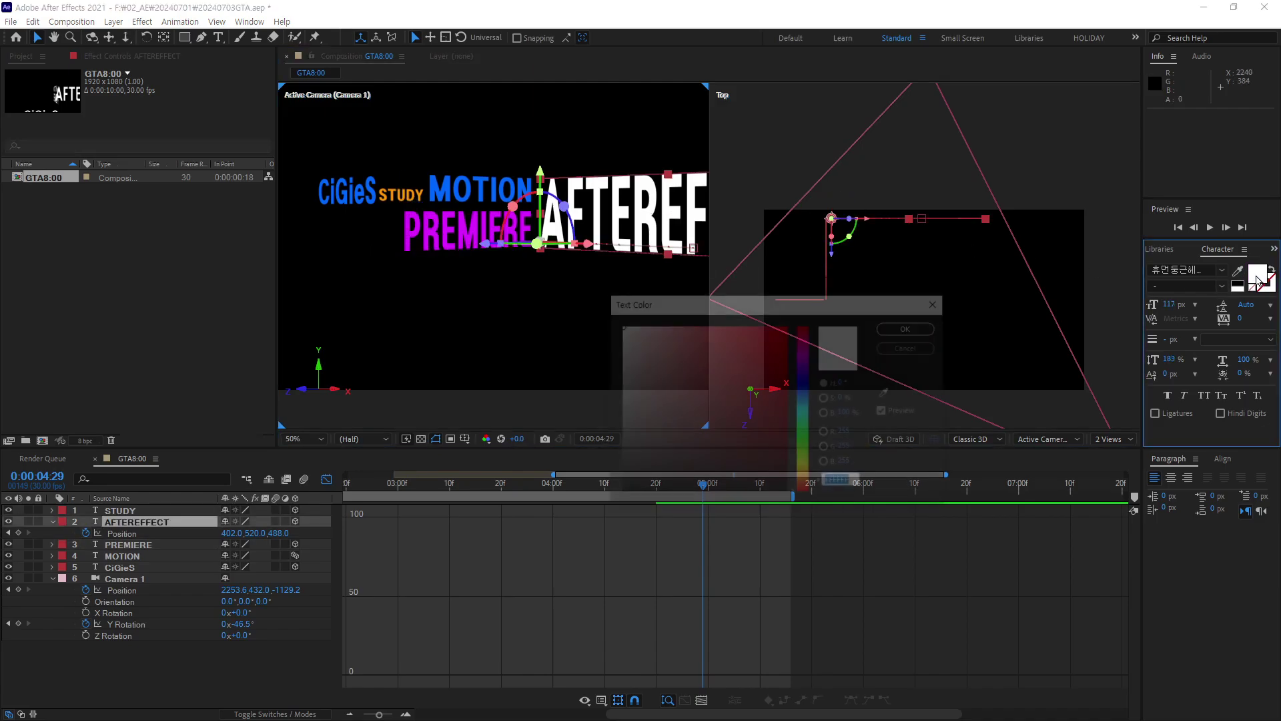
pyautogui.click(804, 365)
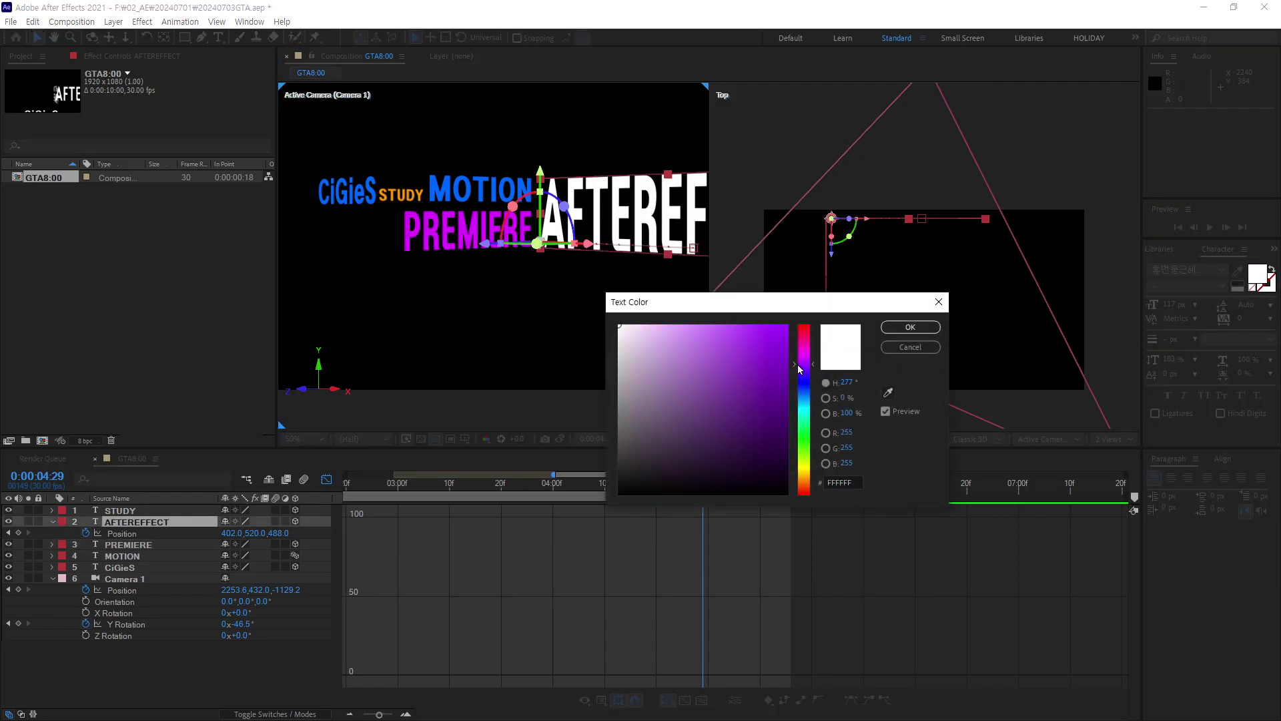
pyautogui.click(783, 334)
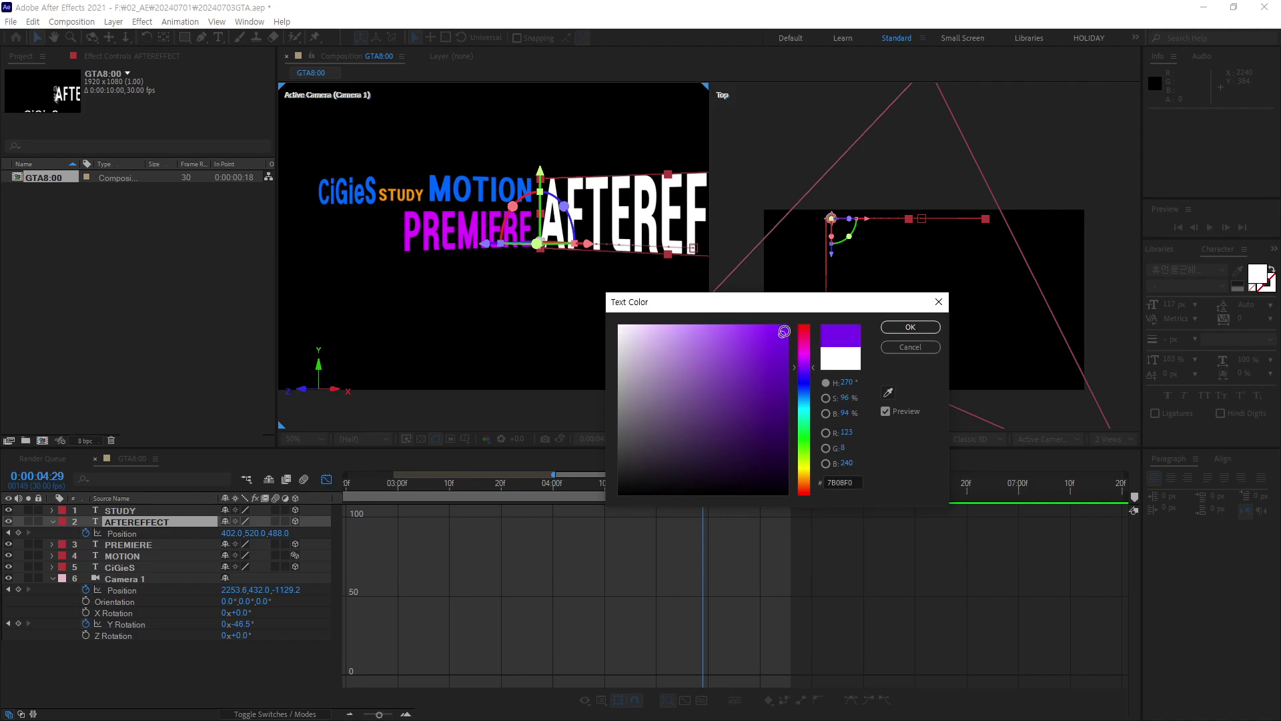
pyautogui.click(933, 328)
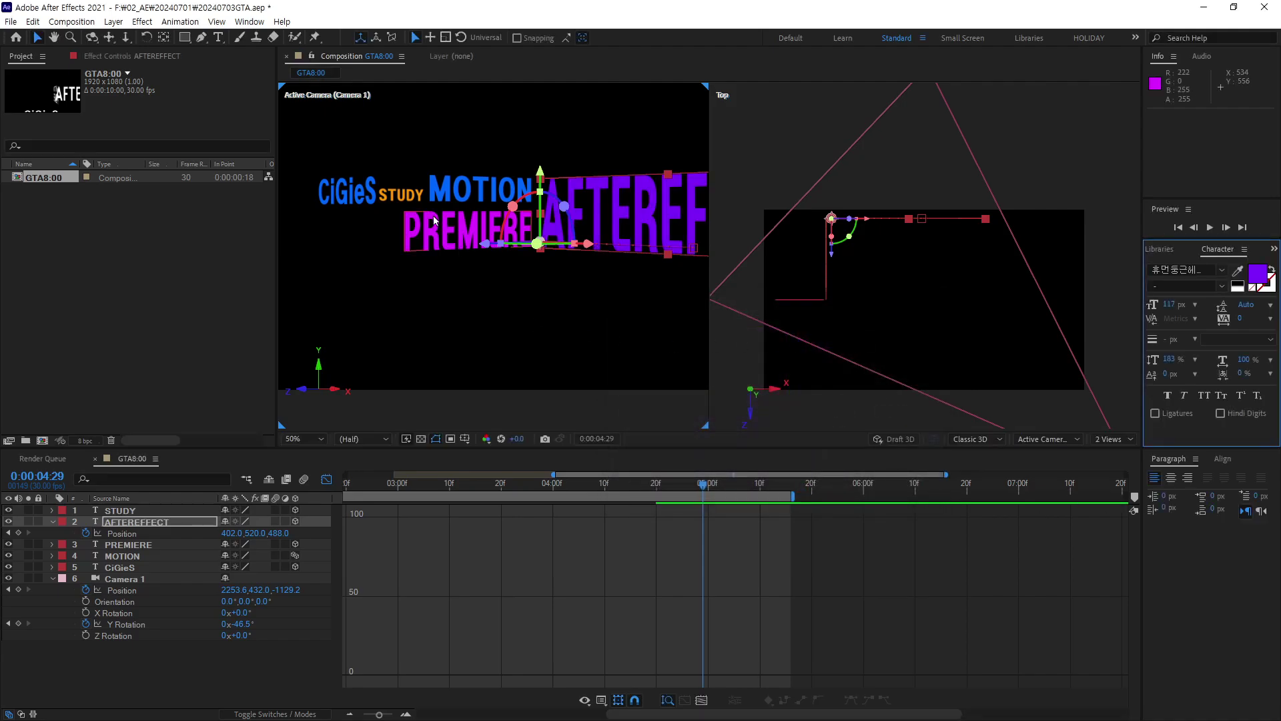
pyautogui.click(402, 194)
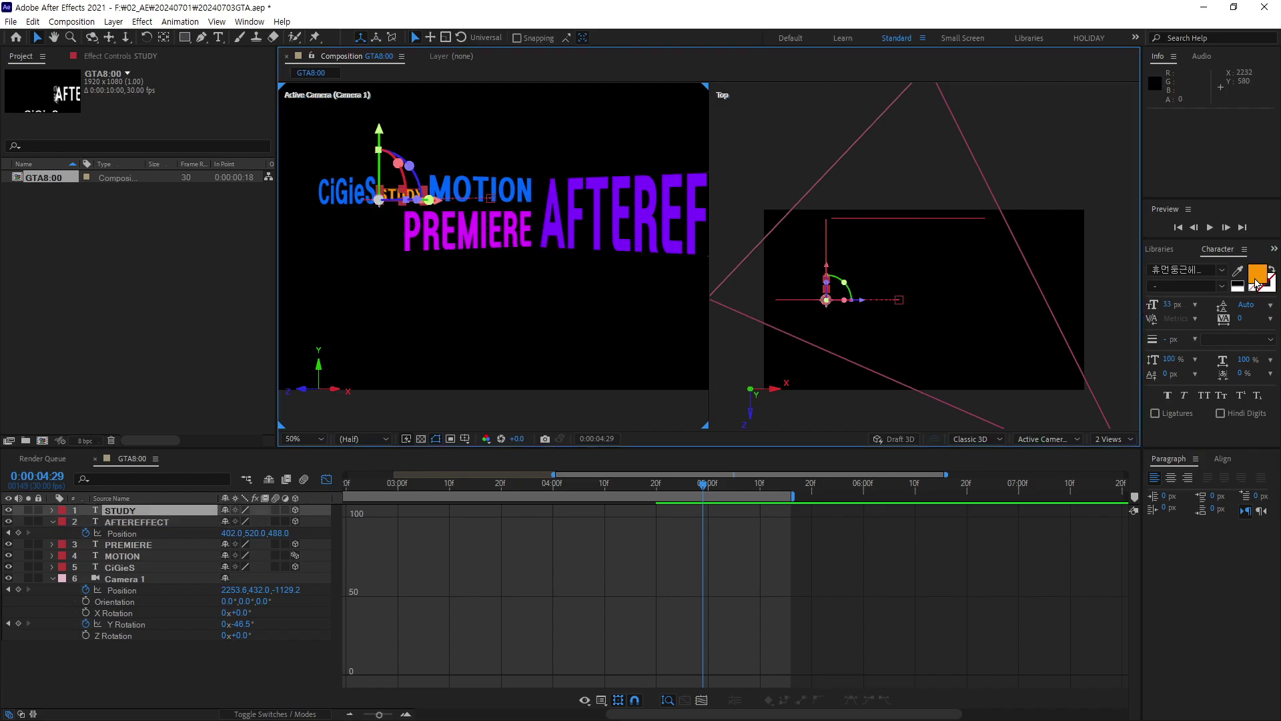
# Change the STUDY text fill back to white.
pyautogui.click(1255, 279)
pyautogui.moveTo(631, 346); pyautogui.dragTo(580, 296)
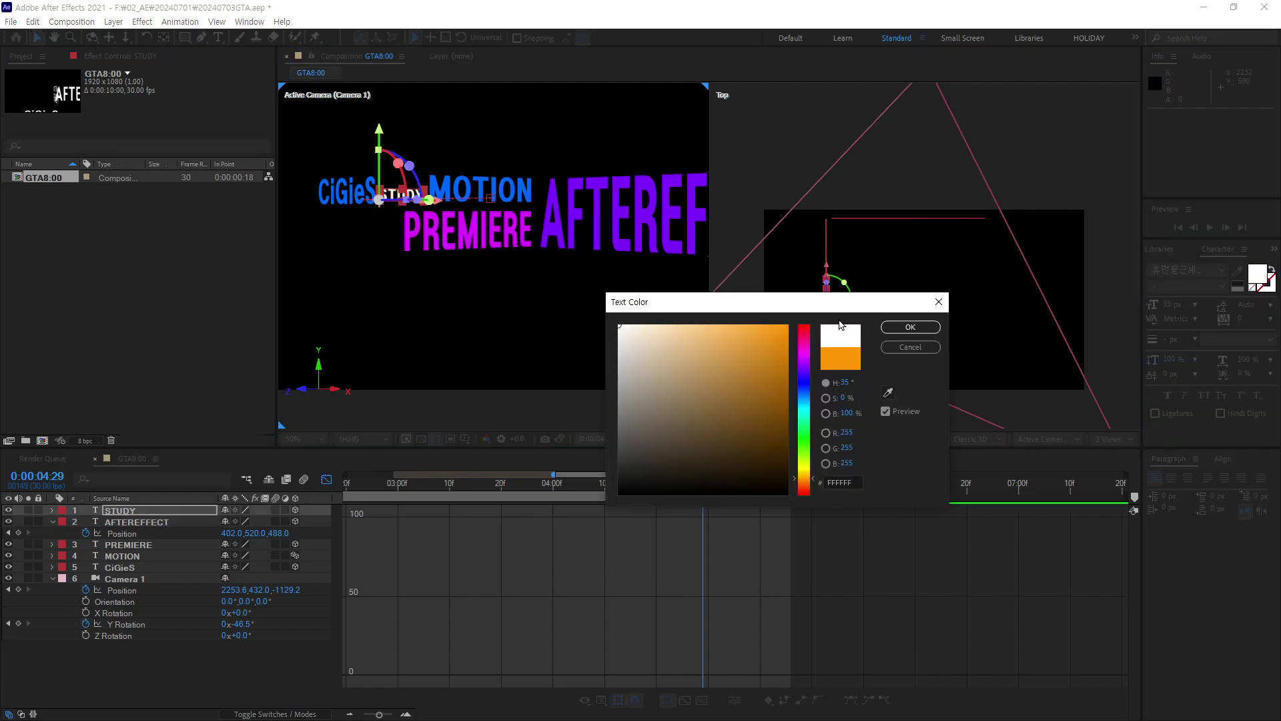
pyautogui.click(910, 327)
# Set the MOTION text fill to soft pink FF8686.
pyautogui.click(487, 192)
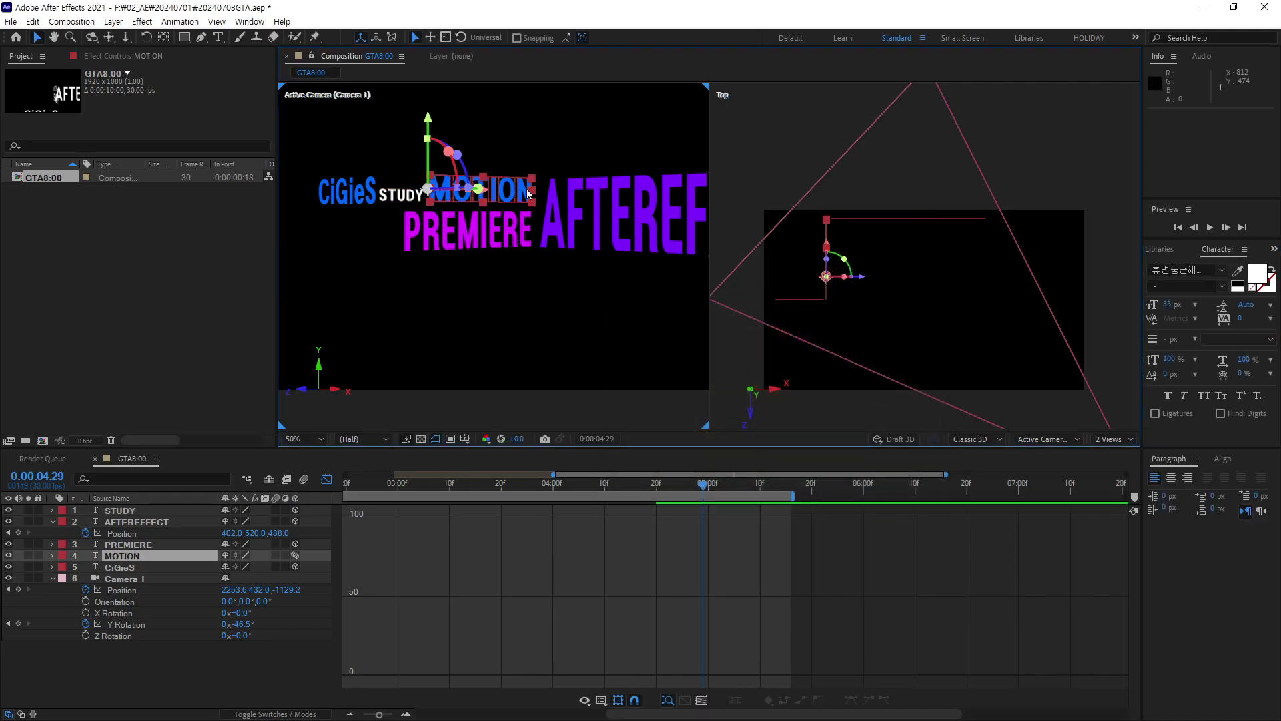
pyautogui.click(1256, 276)
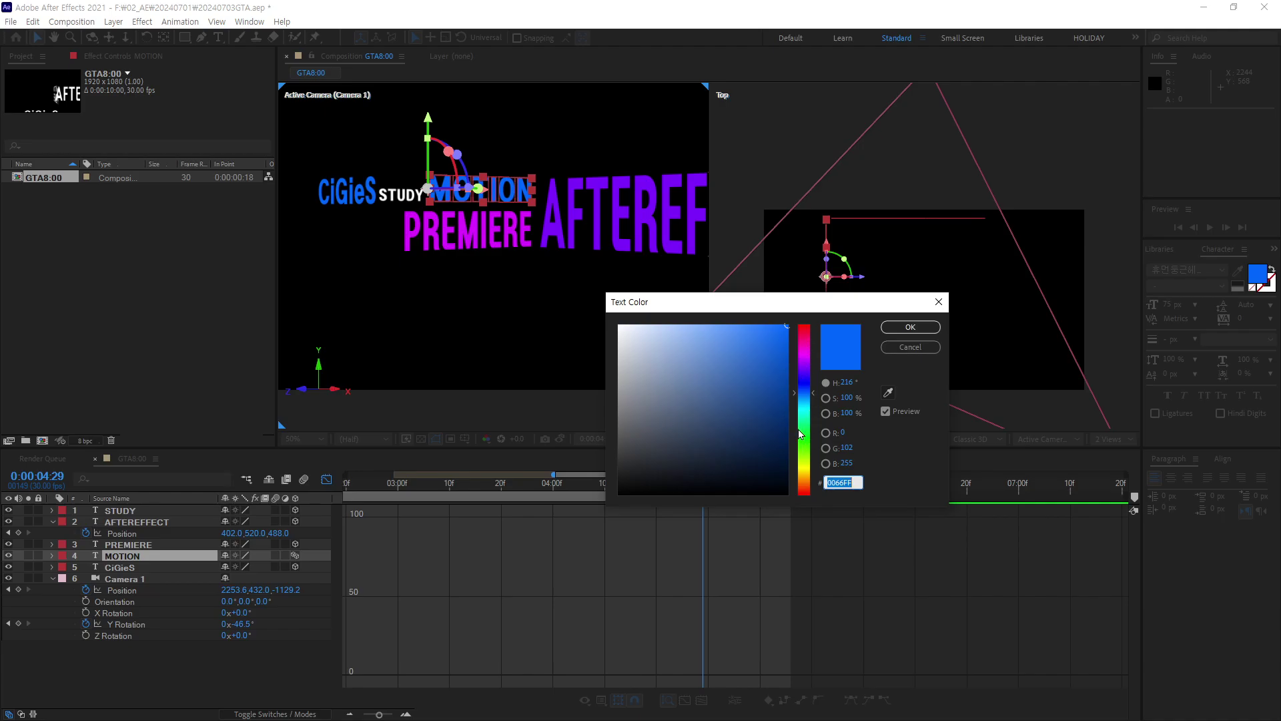
pyautogui.moveTo(807, 488); pyautogui.dragTo(803, 518)
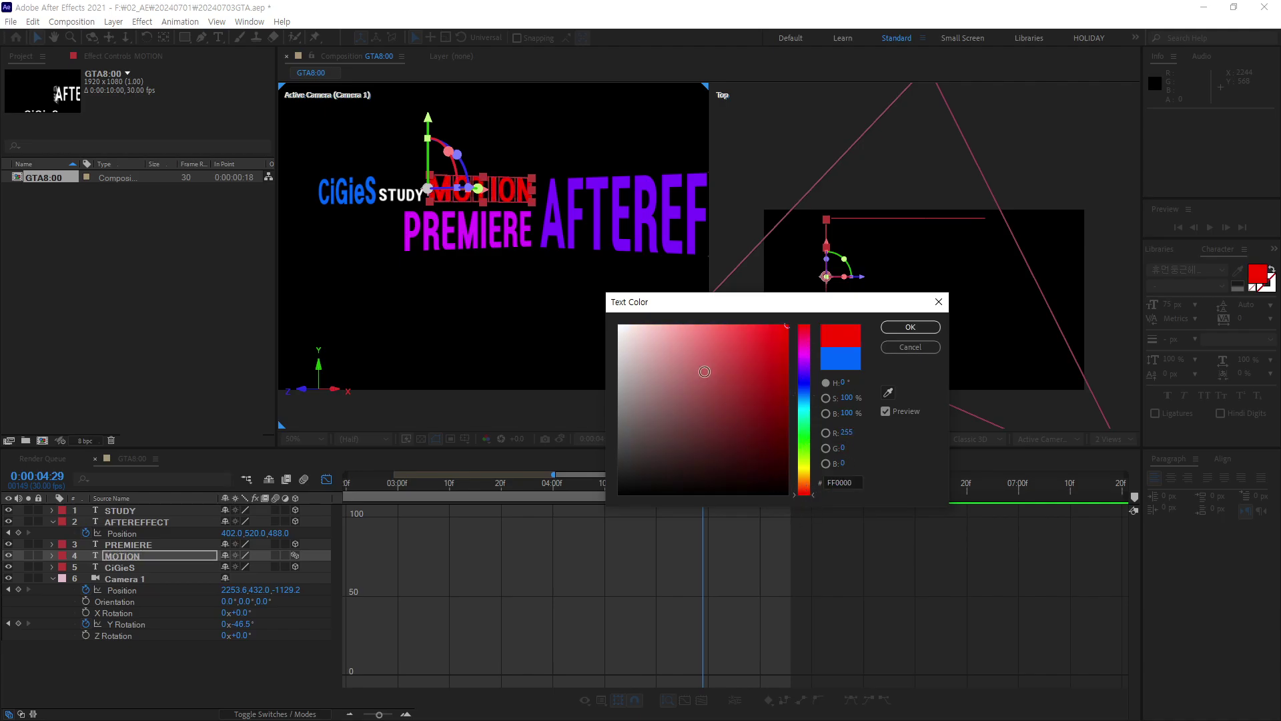
pyautogui.moveTo(705, 371)
pyautogui.mouseDown()
pyautogui.moveTo(711, 313)
pyautogui.moveTo(700, 298)
pyautogui.mouseUp()
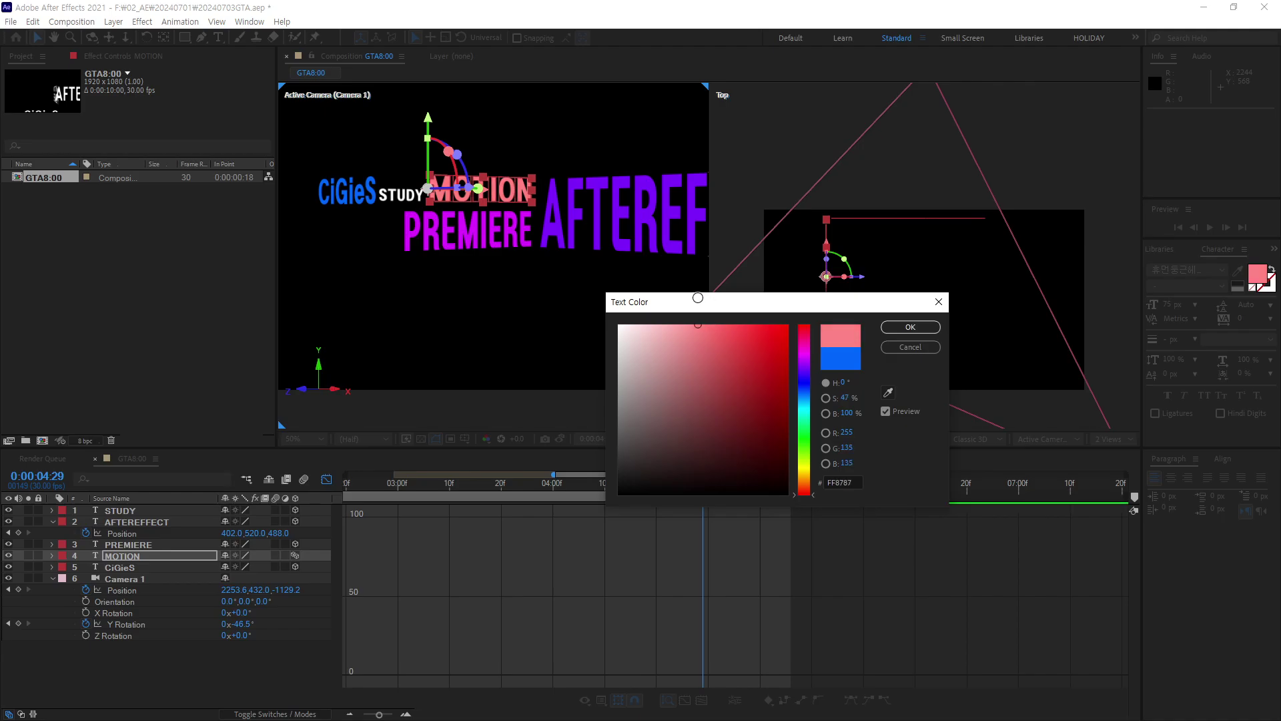
pyautogui.click(910, 327)
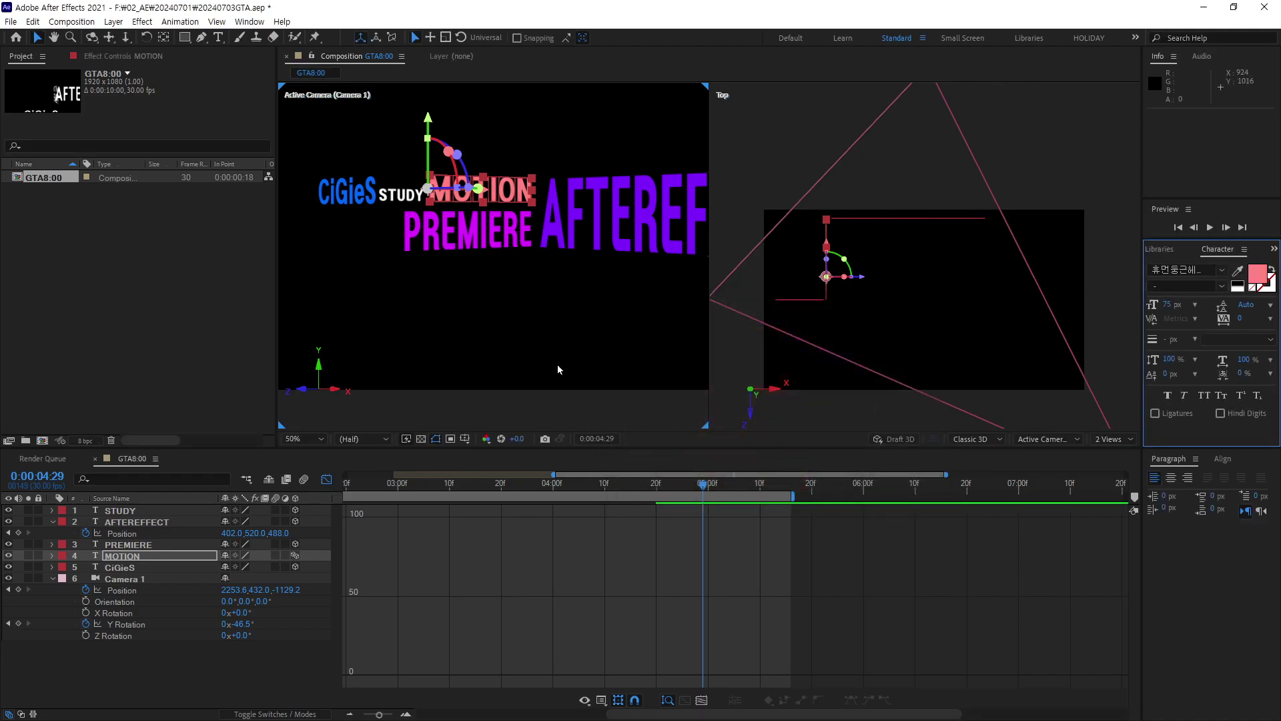
pyautogui.click(625, 132)
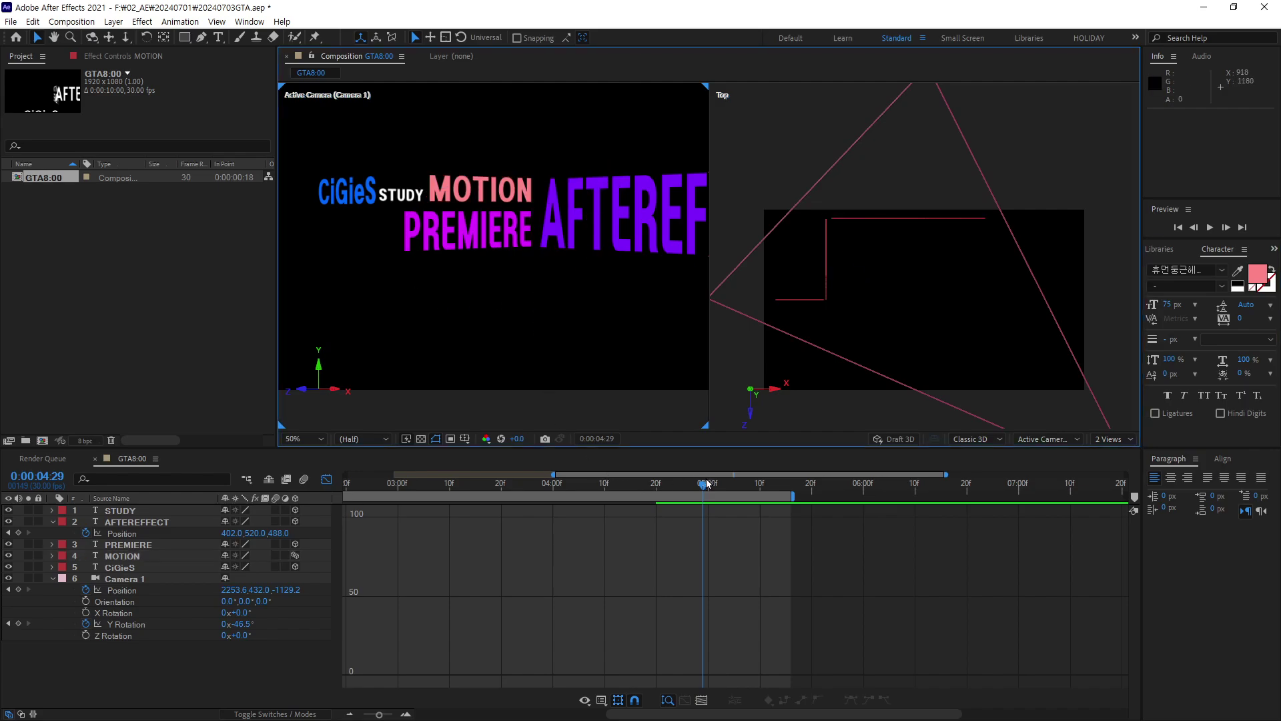
# Rewind and preview the recoloured camera move with the viewer zoomed out to 25%.
pyautogui.moveTo(708, 483); pyautogui.dragTo(667, 483)
pyautogui.press('space')
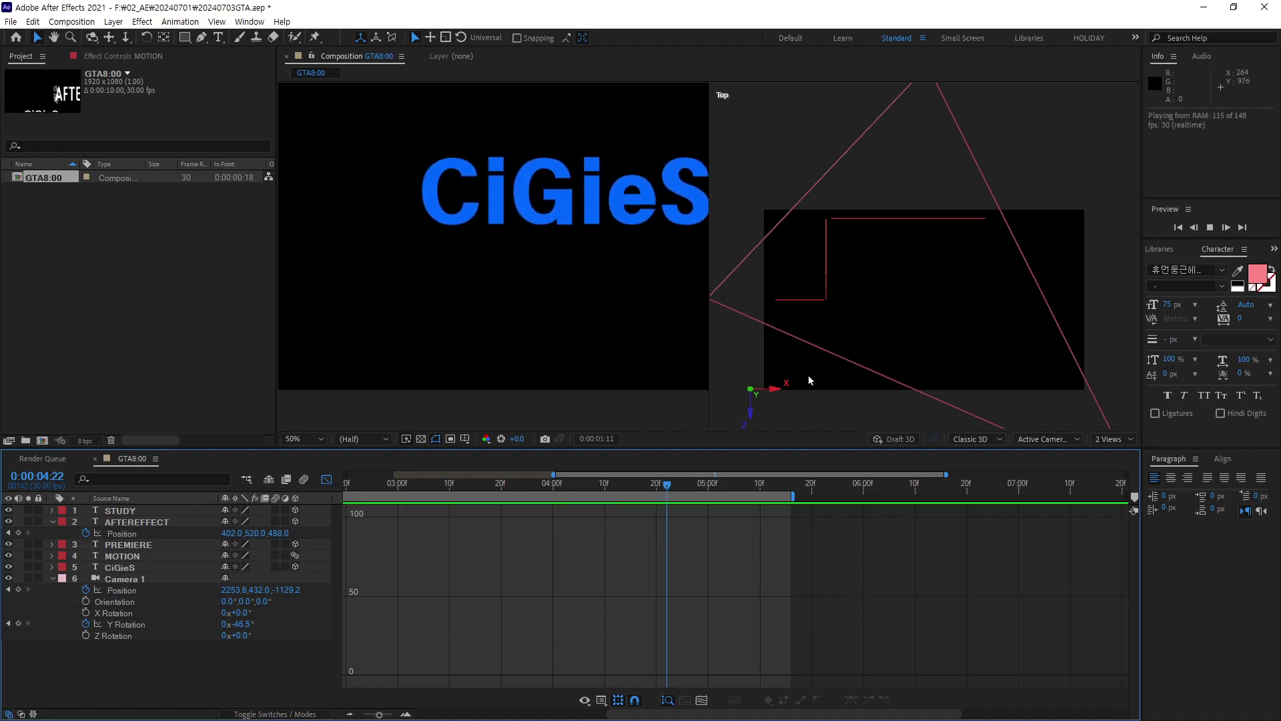
pyautogui.press('z')
pyautogui.keyDown('alt'); pyautogui.click(568, 285); pyautogui.keyUp('alt')
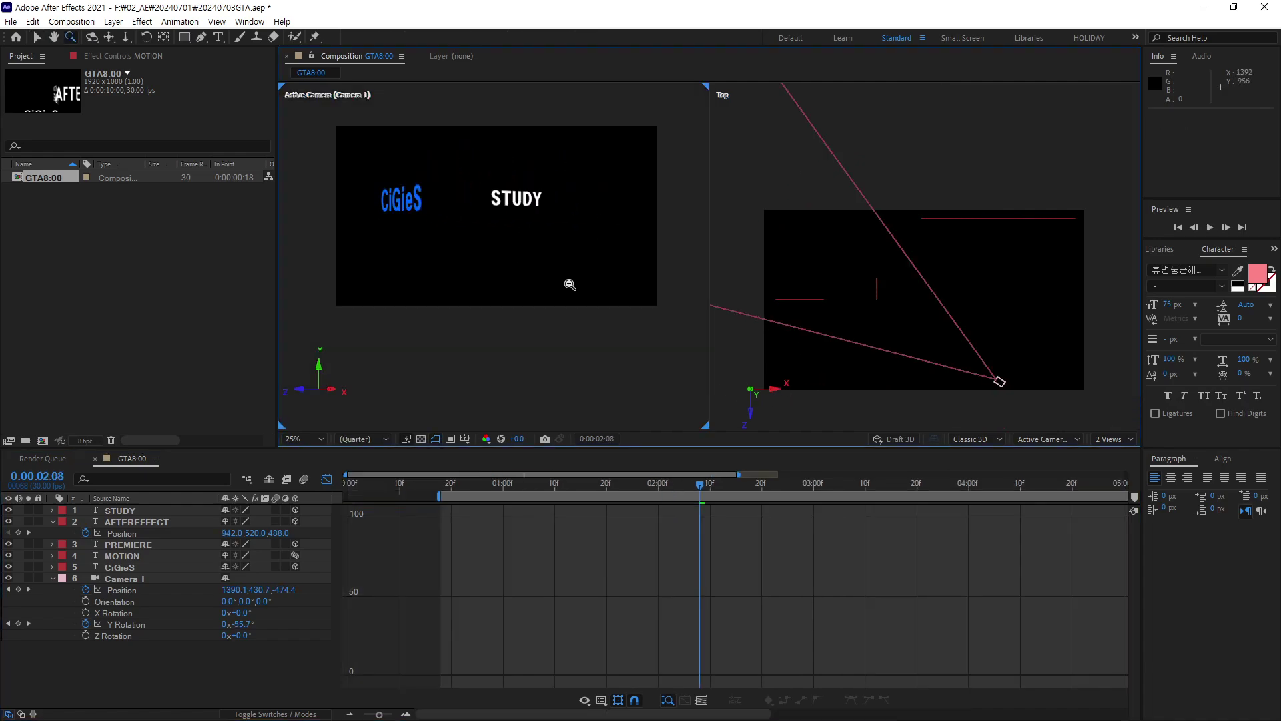
pyautogui.press('space')
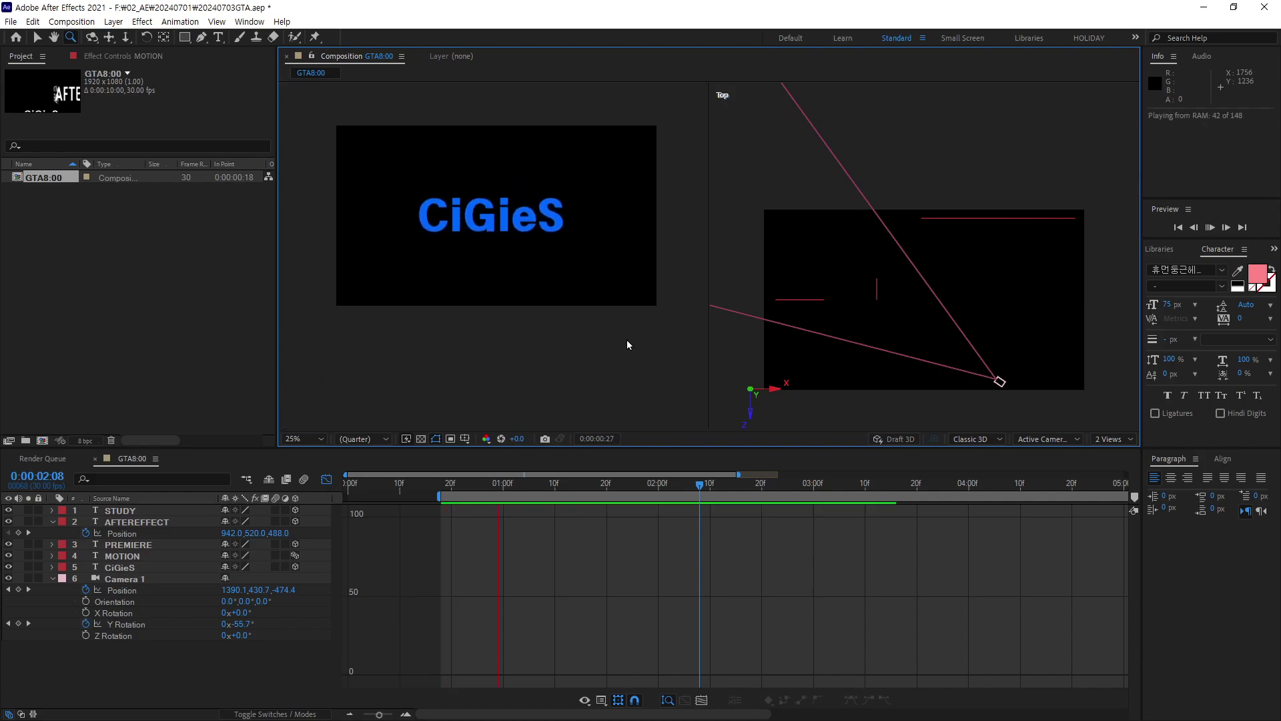